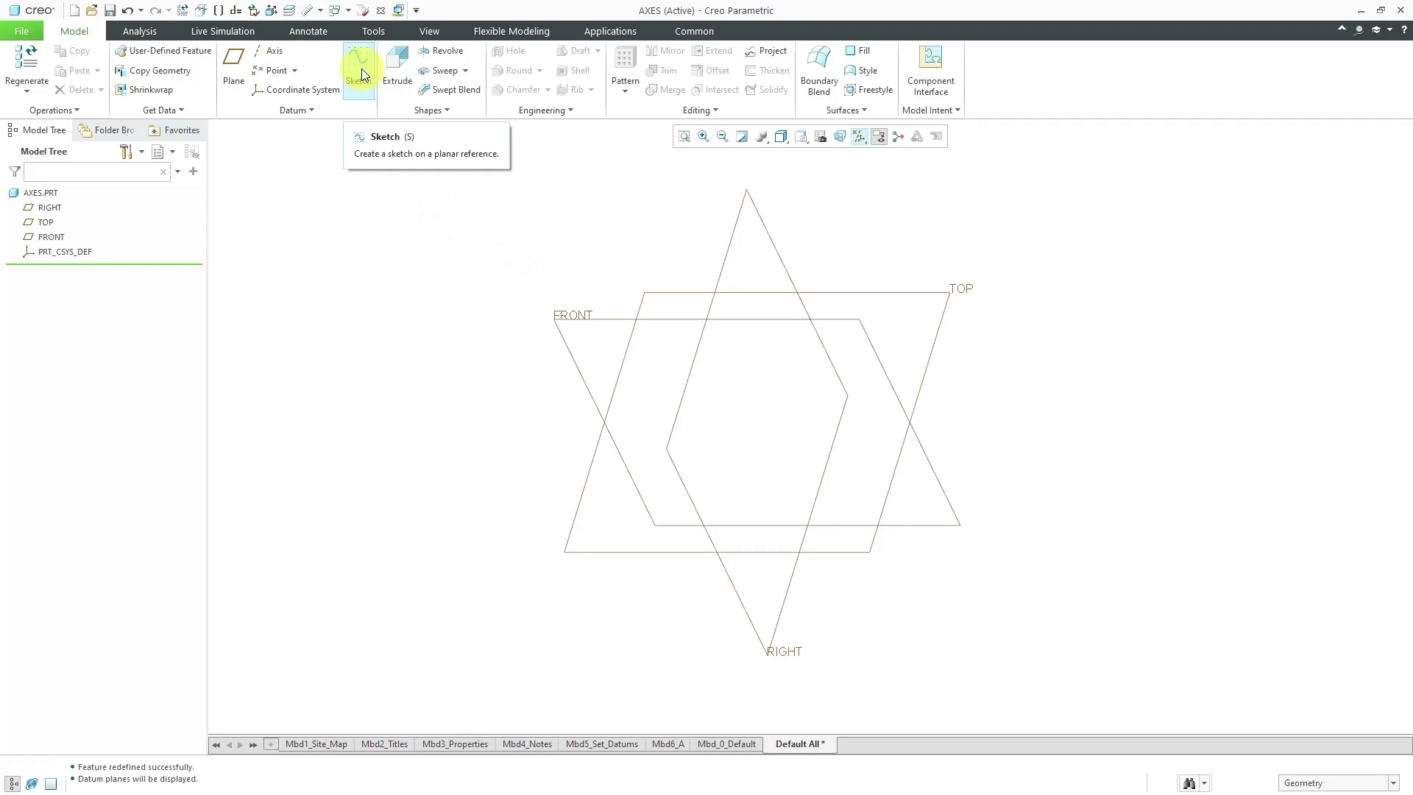
# Step: Start a new sketch on the TOP plane and hide the datum planes
pyautogui.click(45, 223)
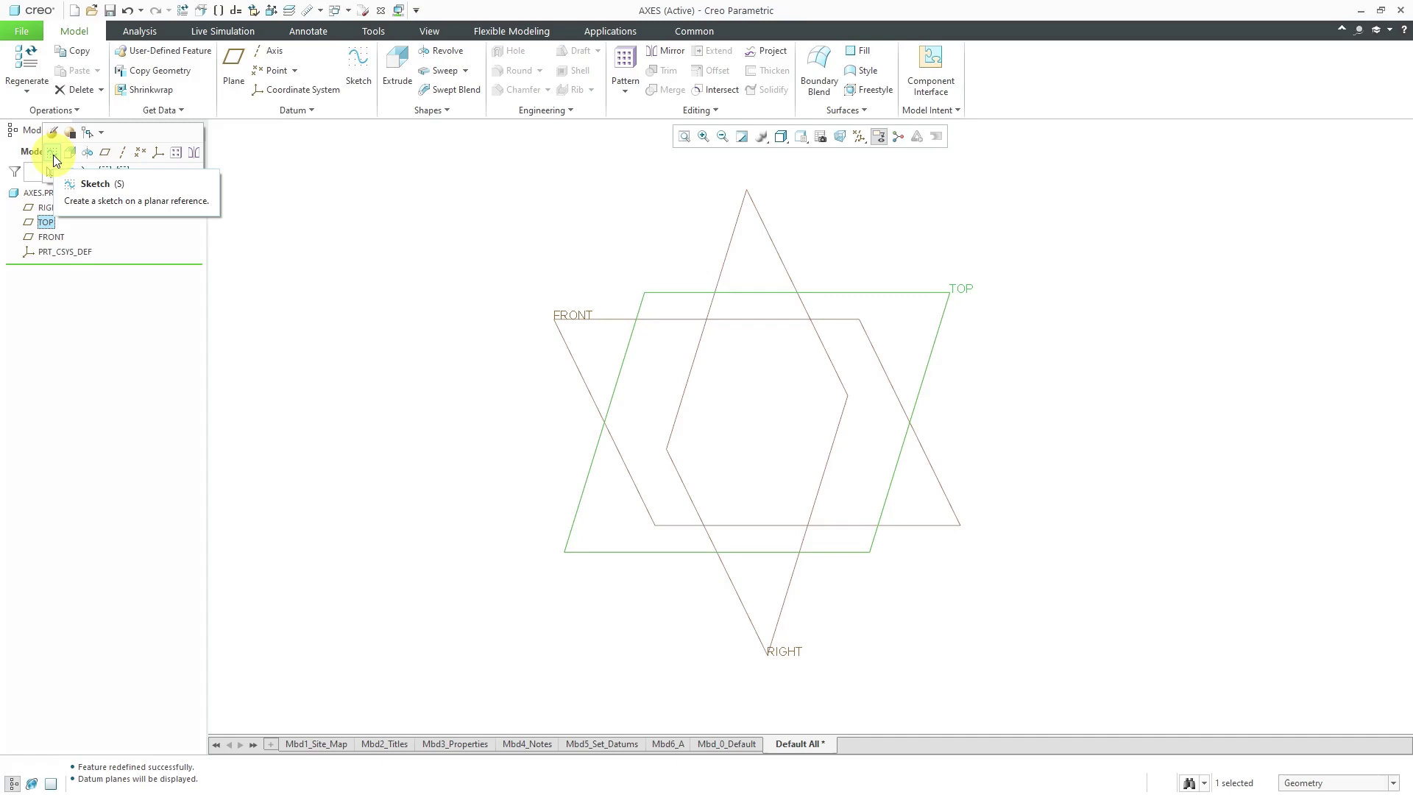
pyautogui.click(53, 154)
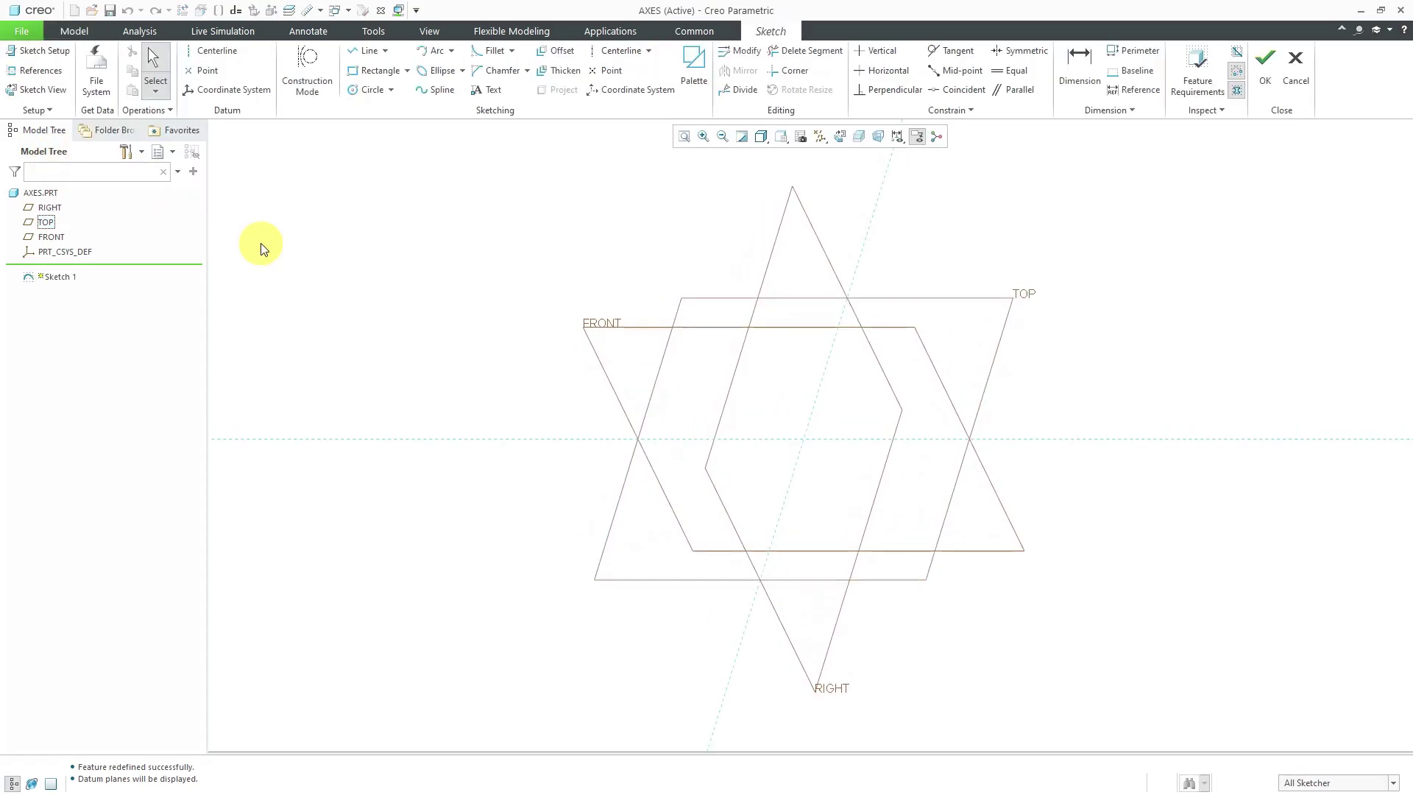
pyautogui.click(821, 137)
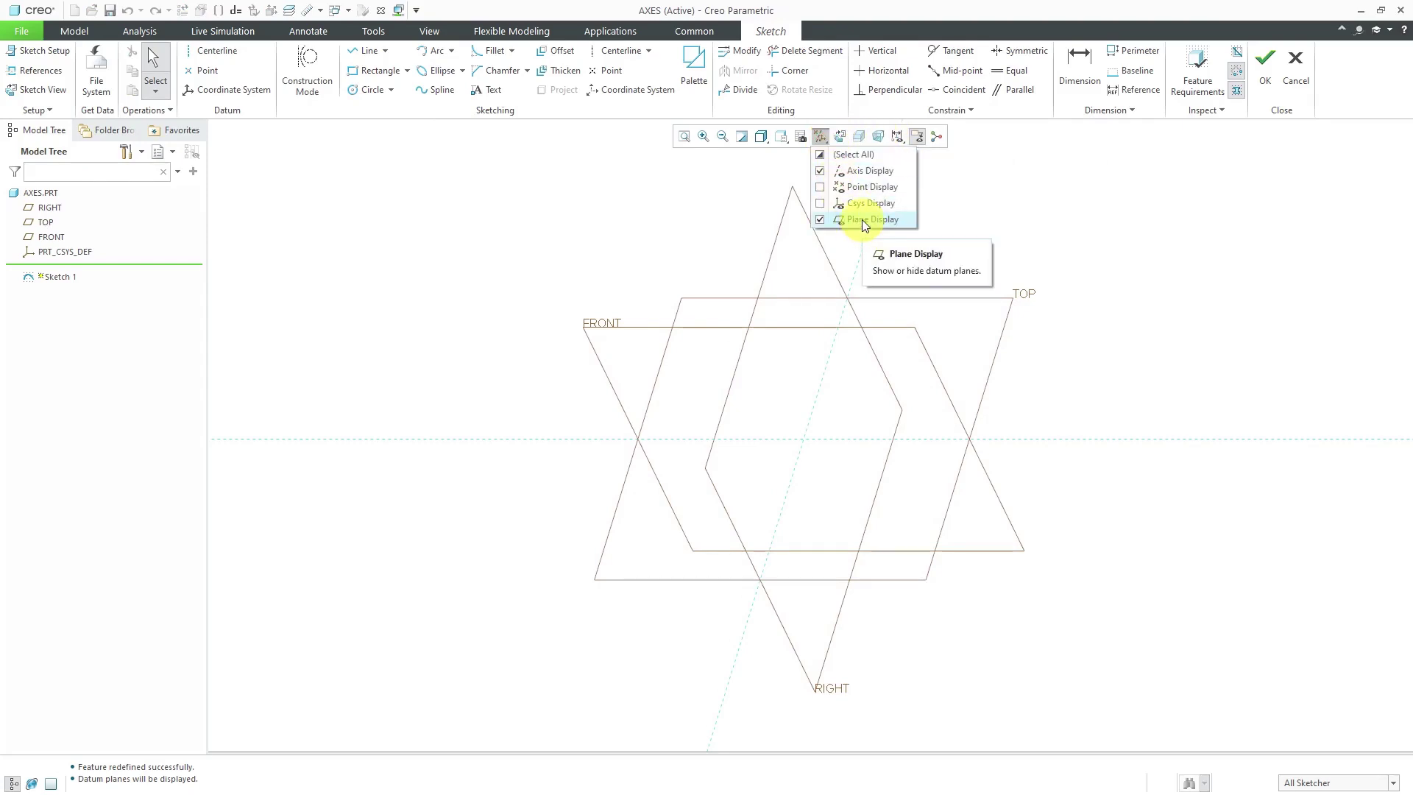
pyautogui.click(862, 219)
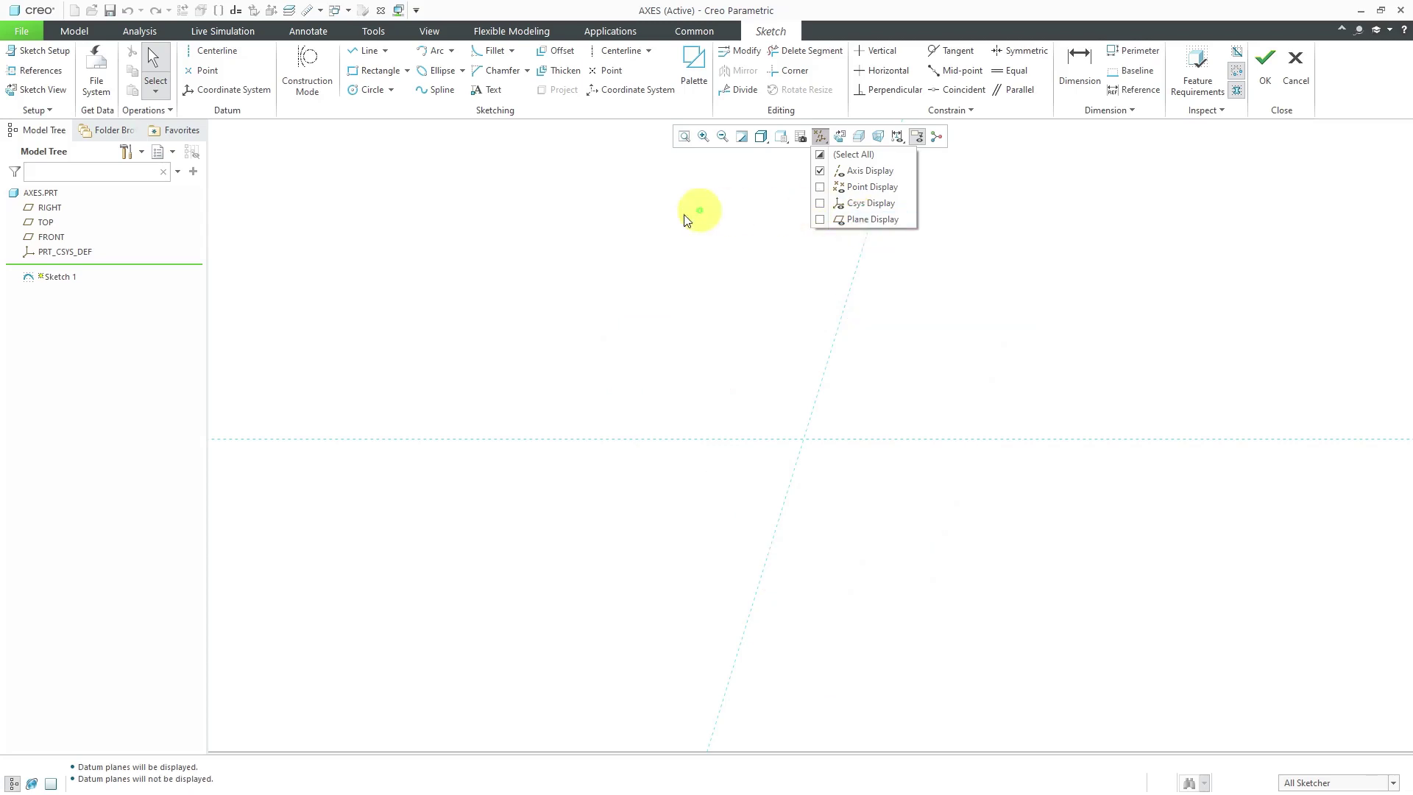
# Step: Sketch a rectangle about 295 by 232 with its lower-left corner at the origin of the sketch references
pyautogui.click(373, 78)
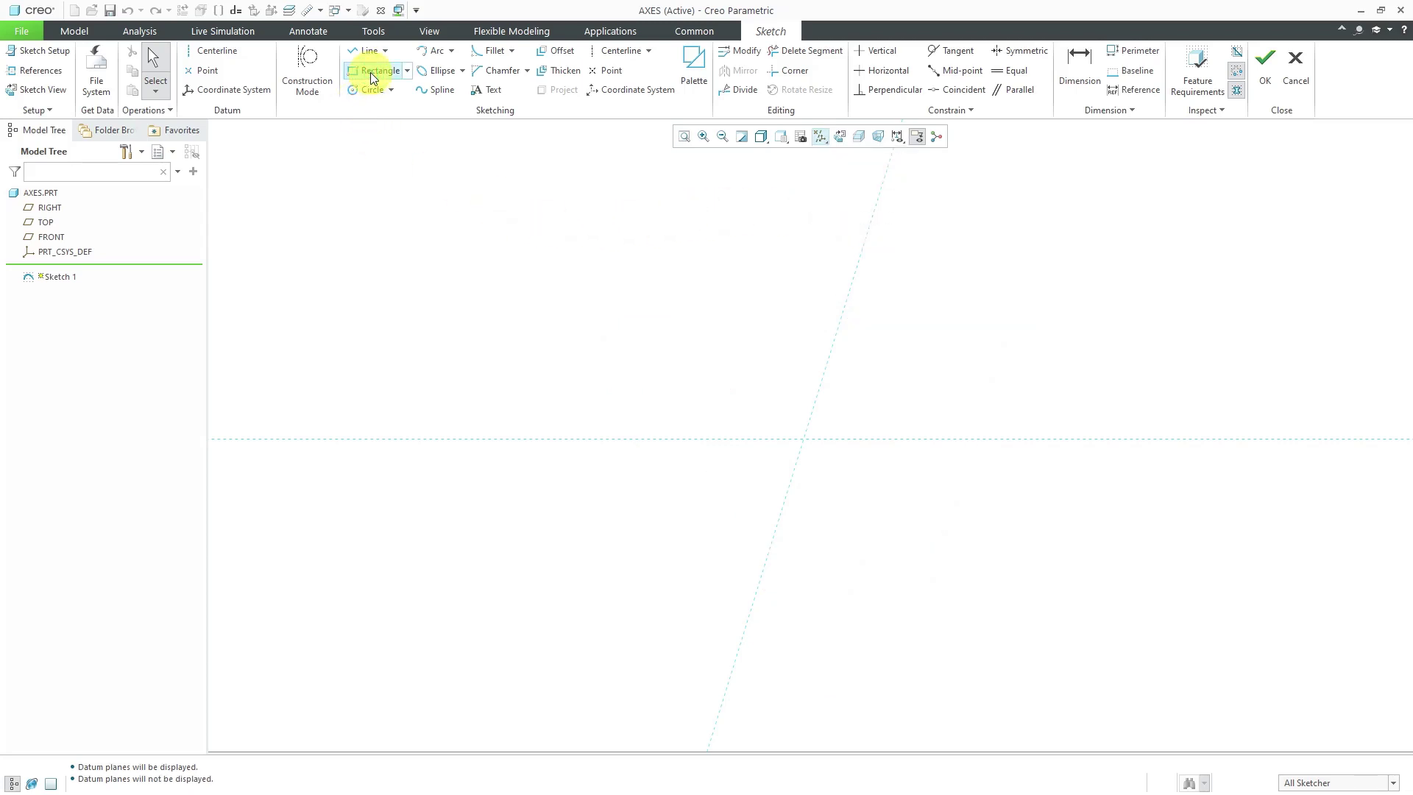
pyautogui.click(373, 78)
pyautogui.click(803, 439)
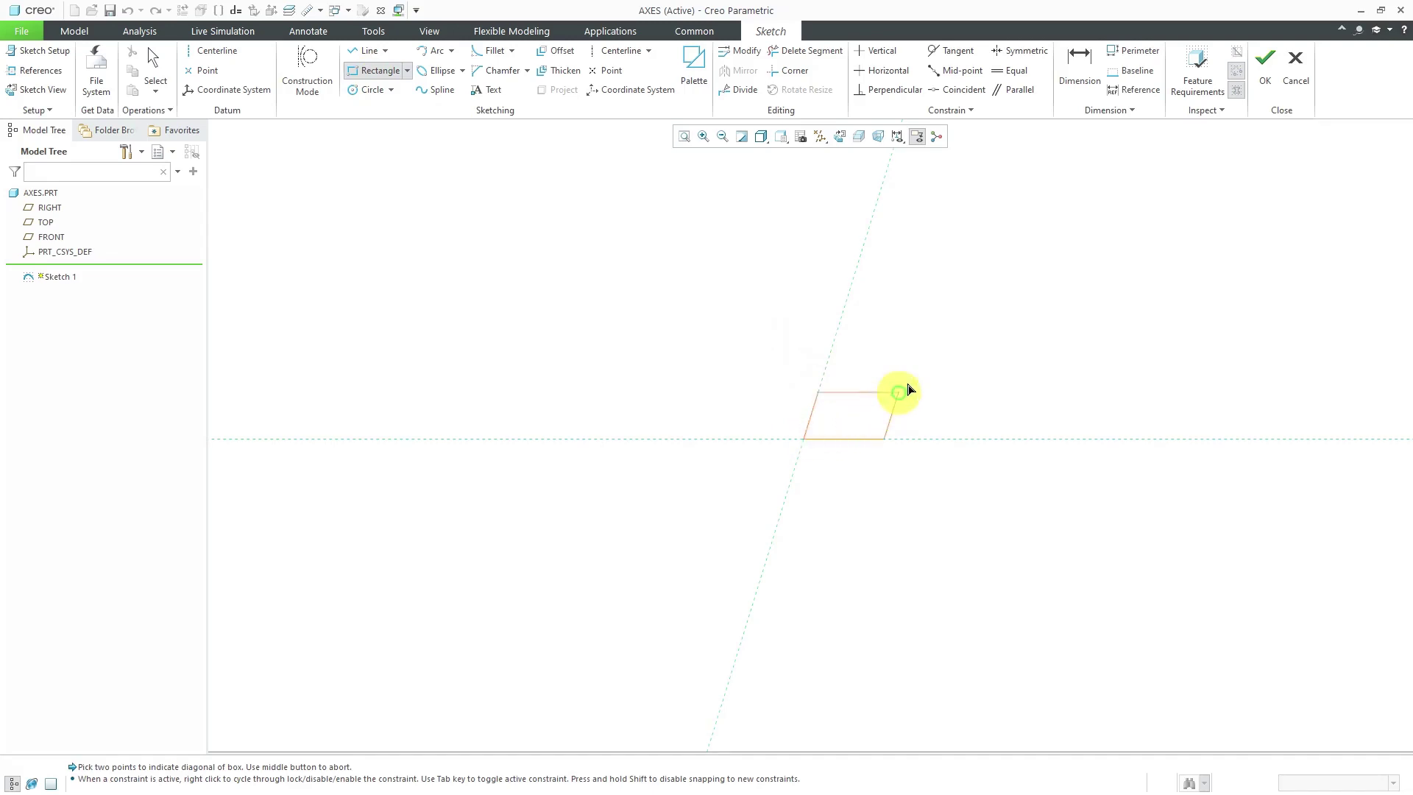
pyautogui.click(1035, 310)
pyautogui.middleClick(1091, 347)
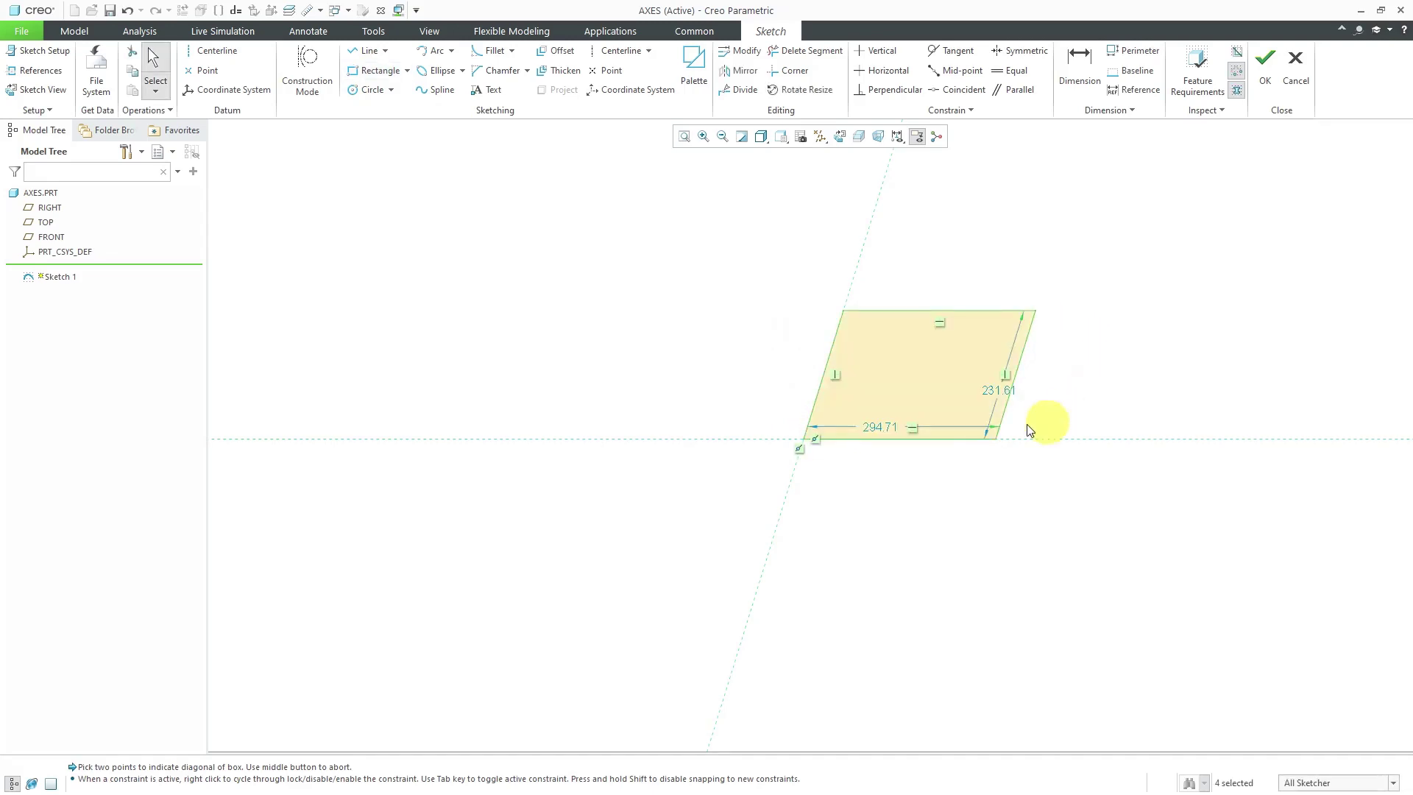
# Step: Set the rectangle's width to 10 and its height to 6
pyautogui.doubleClick(882, 425)
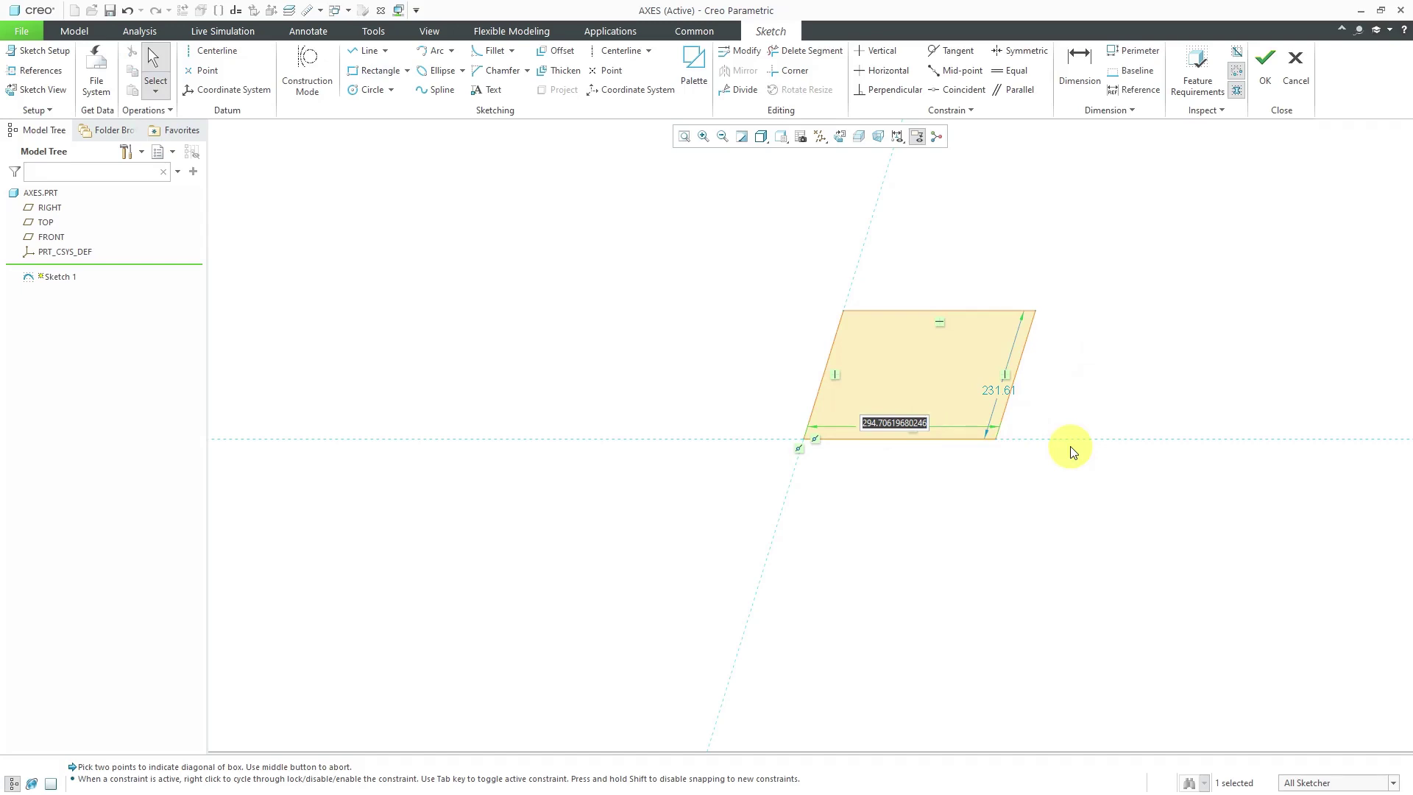
pyautogui.write('10')
pyautogui.press('Return')
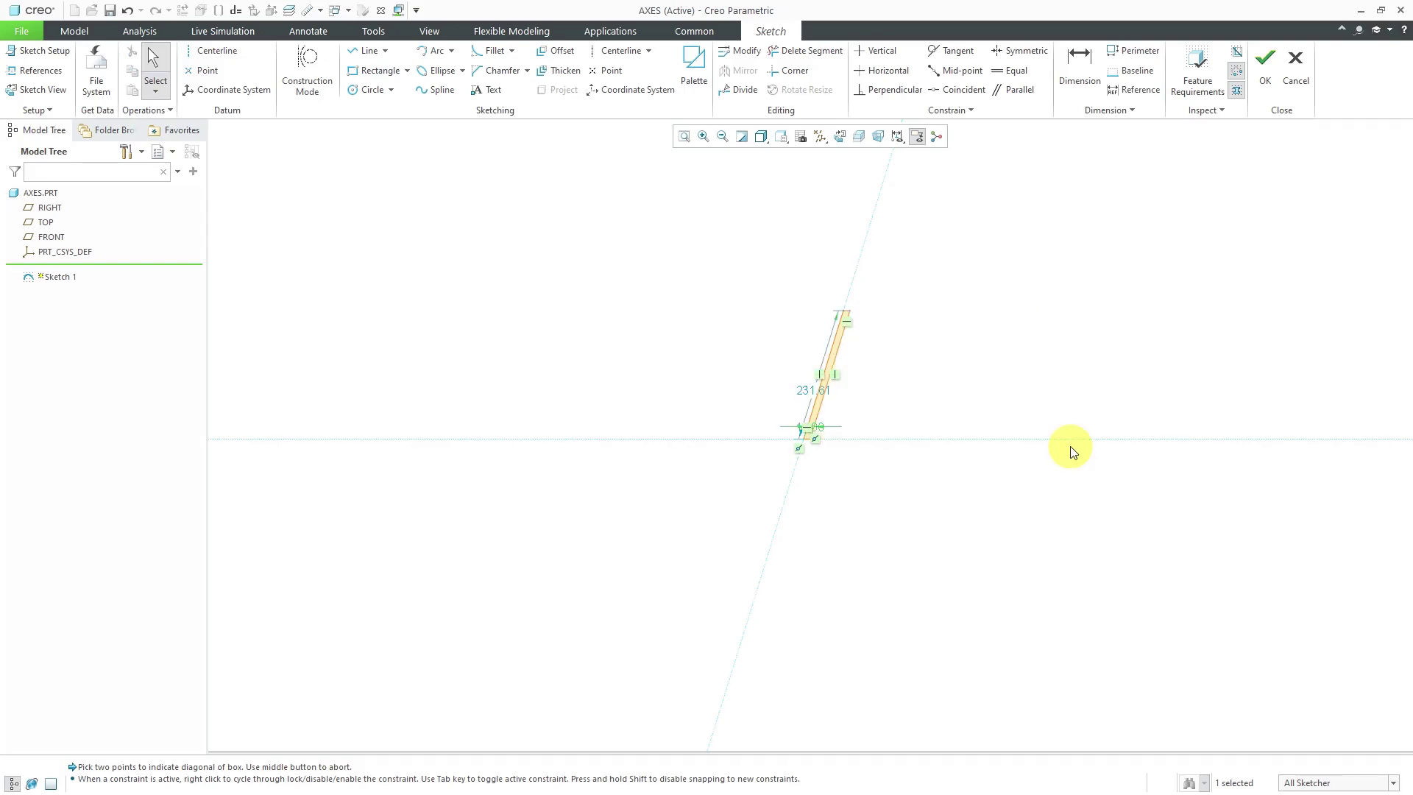
pyautogui.doubleClick(826, 393)
pyautogui.write('6')
pyautogui.press('Return')
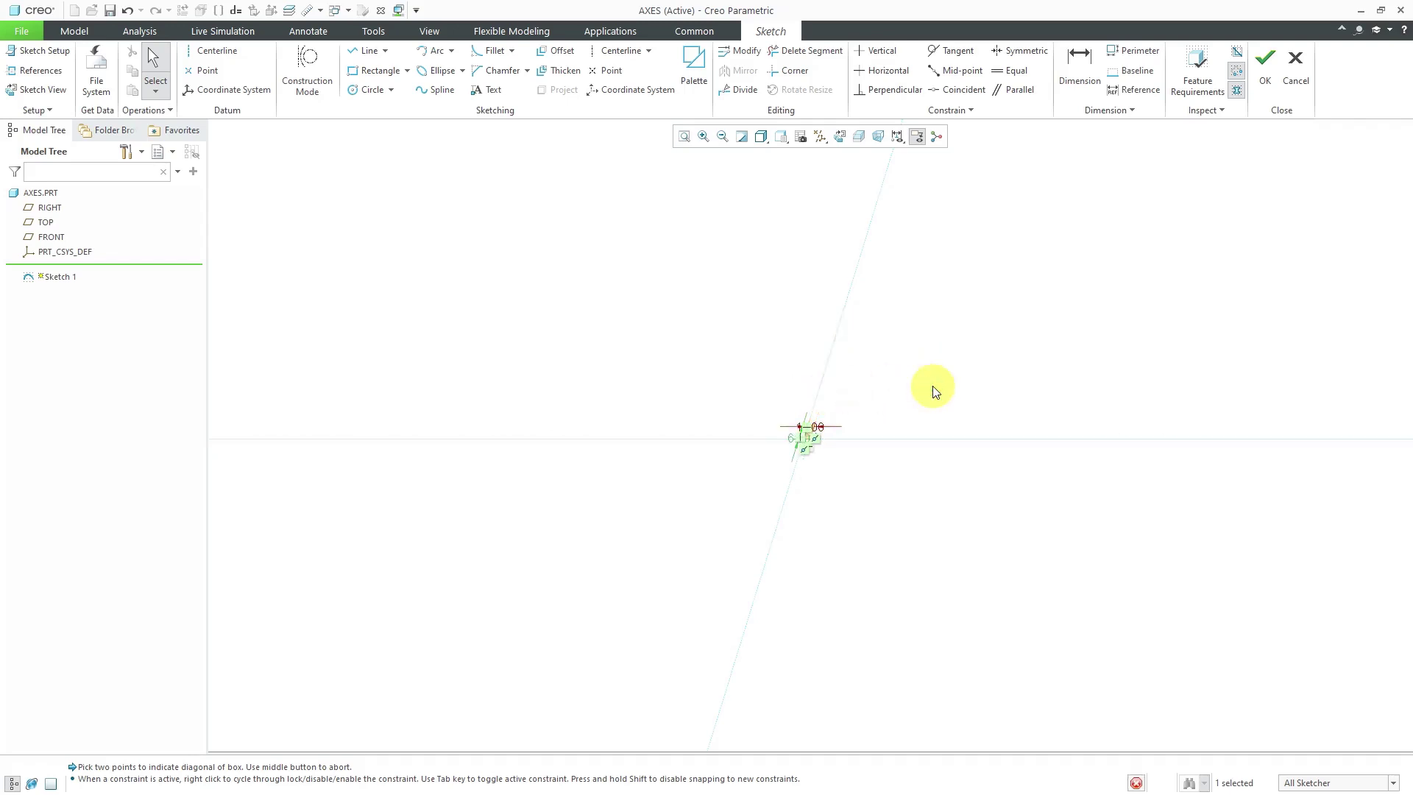
# Step: Sketch a circle inside the left half of the rectangle and set its diameter to 2
pyautogui.scroll(-8, 815, 440)
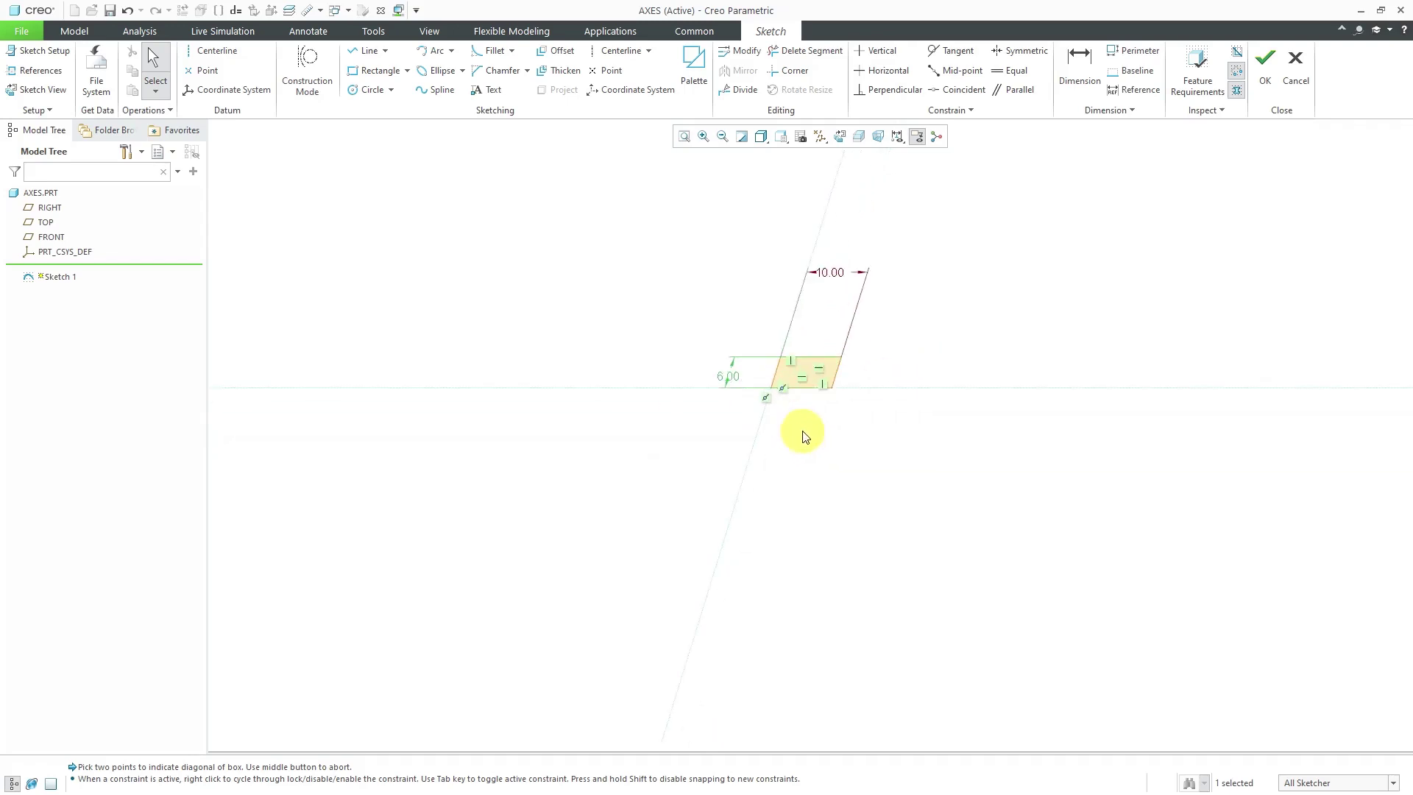
pyautogui.scroll(-3, 749, 365)
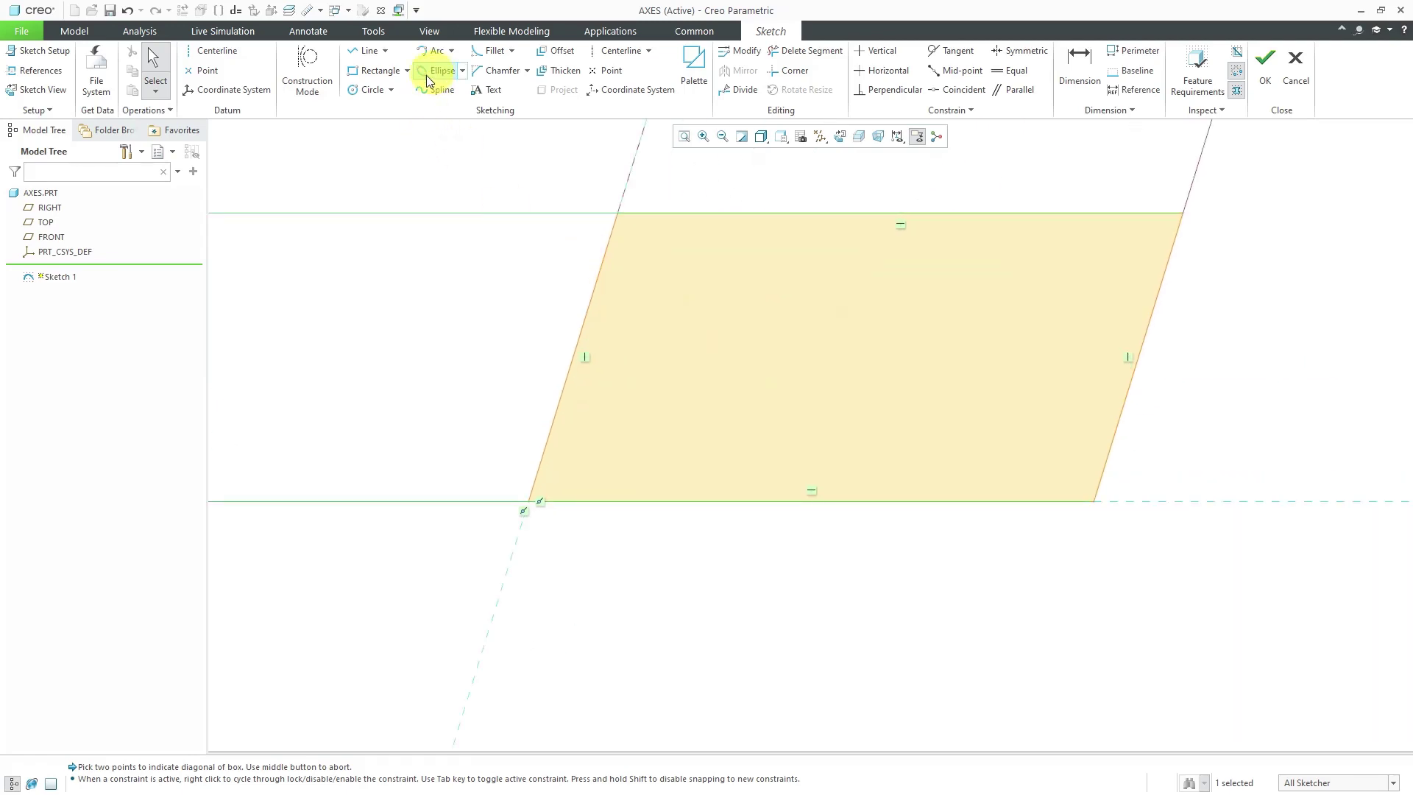
pyautogui.click(351, 90)
pyautogui.click(722, 347)
pyautogui.click(760, 381)
pyautogui.middleClick(508, 316)
pyautogui.doubleClick(649, 295)
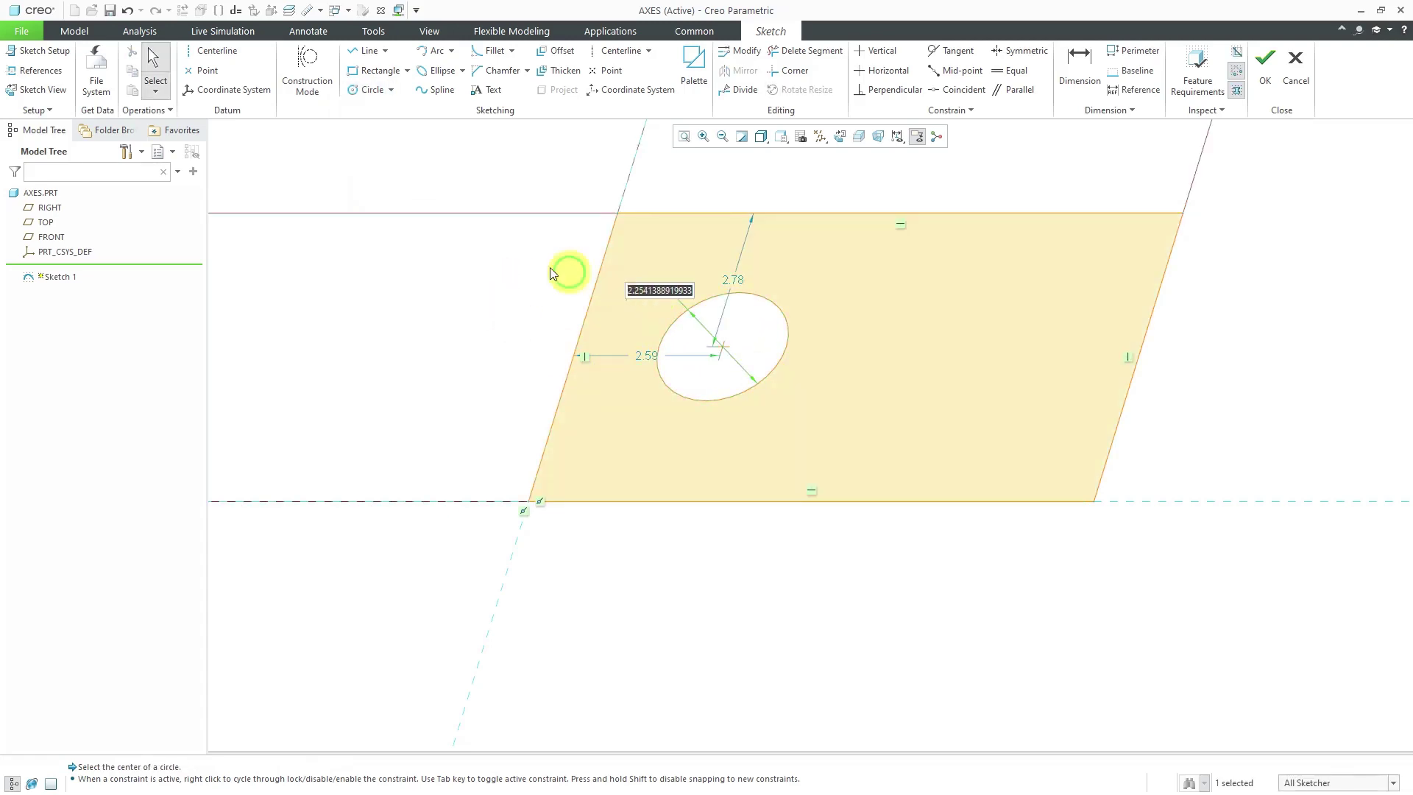
pyautogui.write('2')
pyautogui.press('Return')
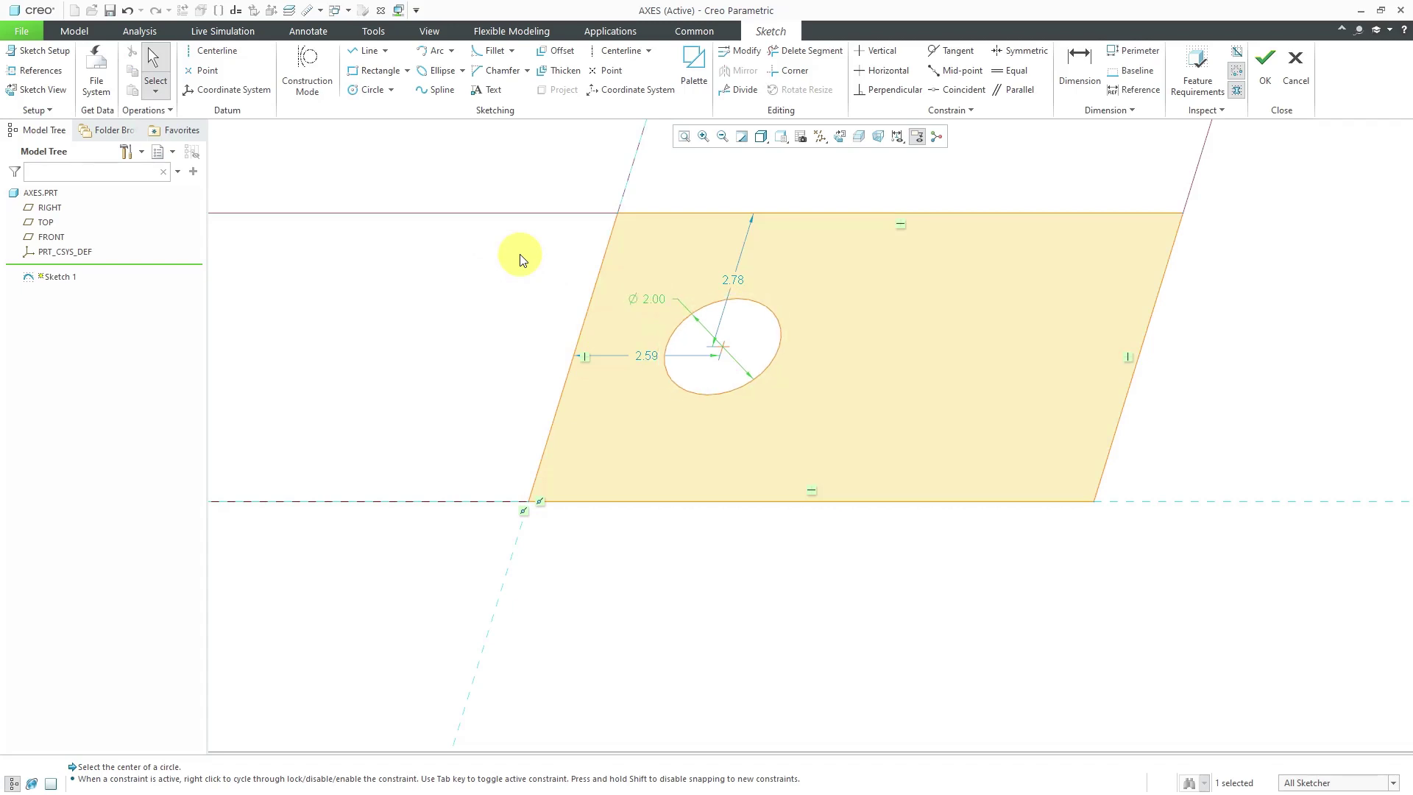
# Step: Locate the circle's center 2.5 from the rectangle's left edge and 3 from its upper edge, then finish the sketch
pyautogui.doubleClick(652, 356)
pyautogui.write('2.5')
pyautogui.press('Return')
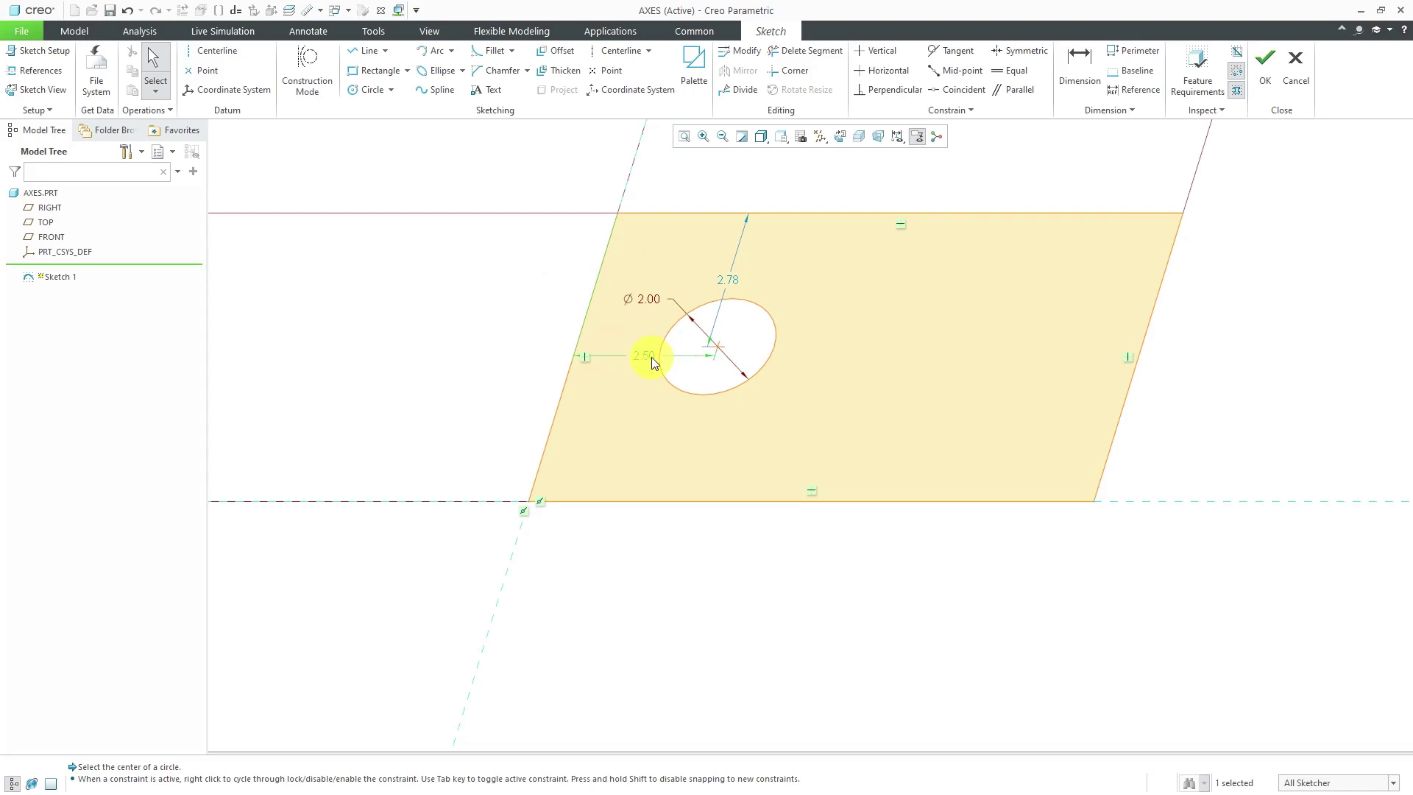
pyautogui.doubleClick(730, 281)
pyautogui.write('3')
pyautogui.press('Return')
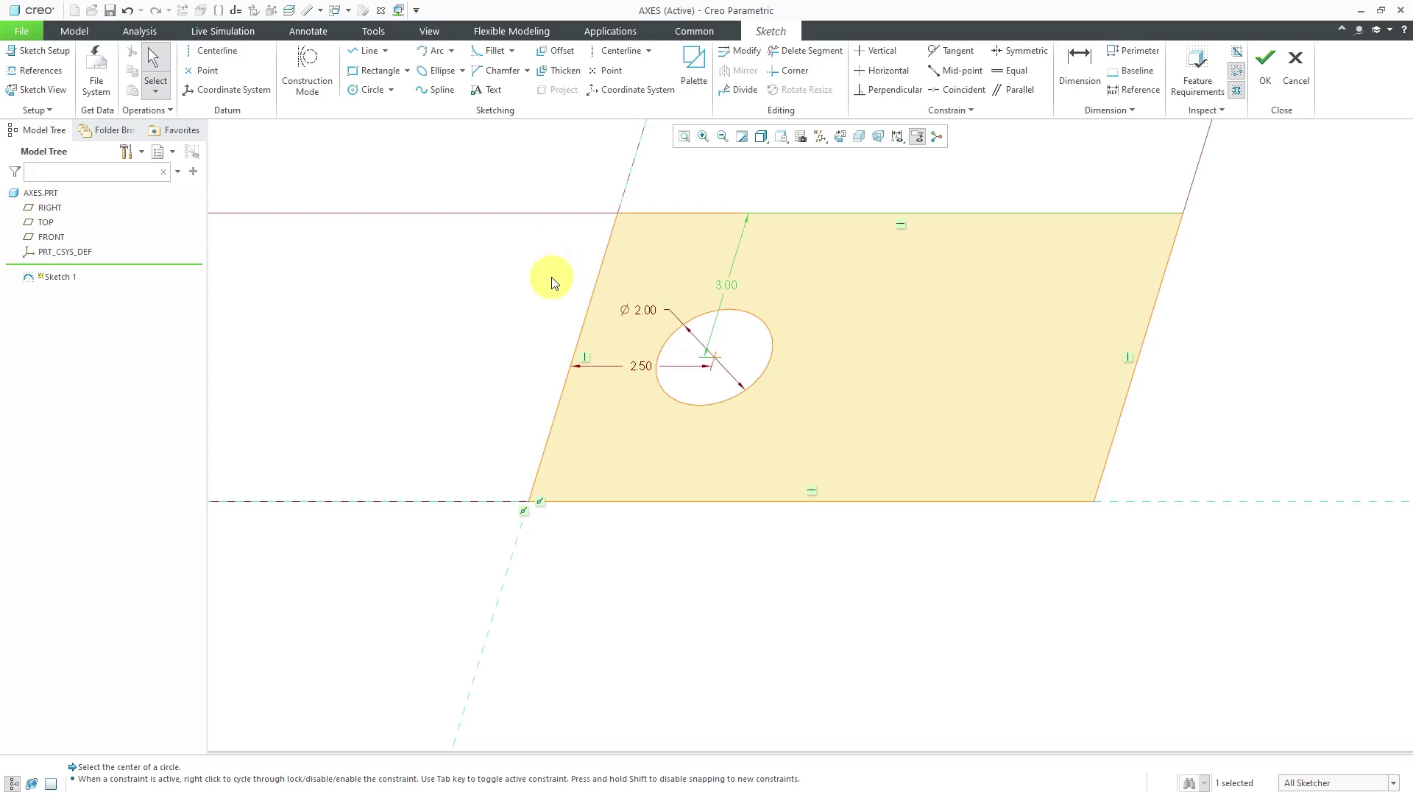
pyautogui.rightClick(461, 298)
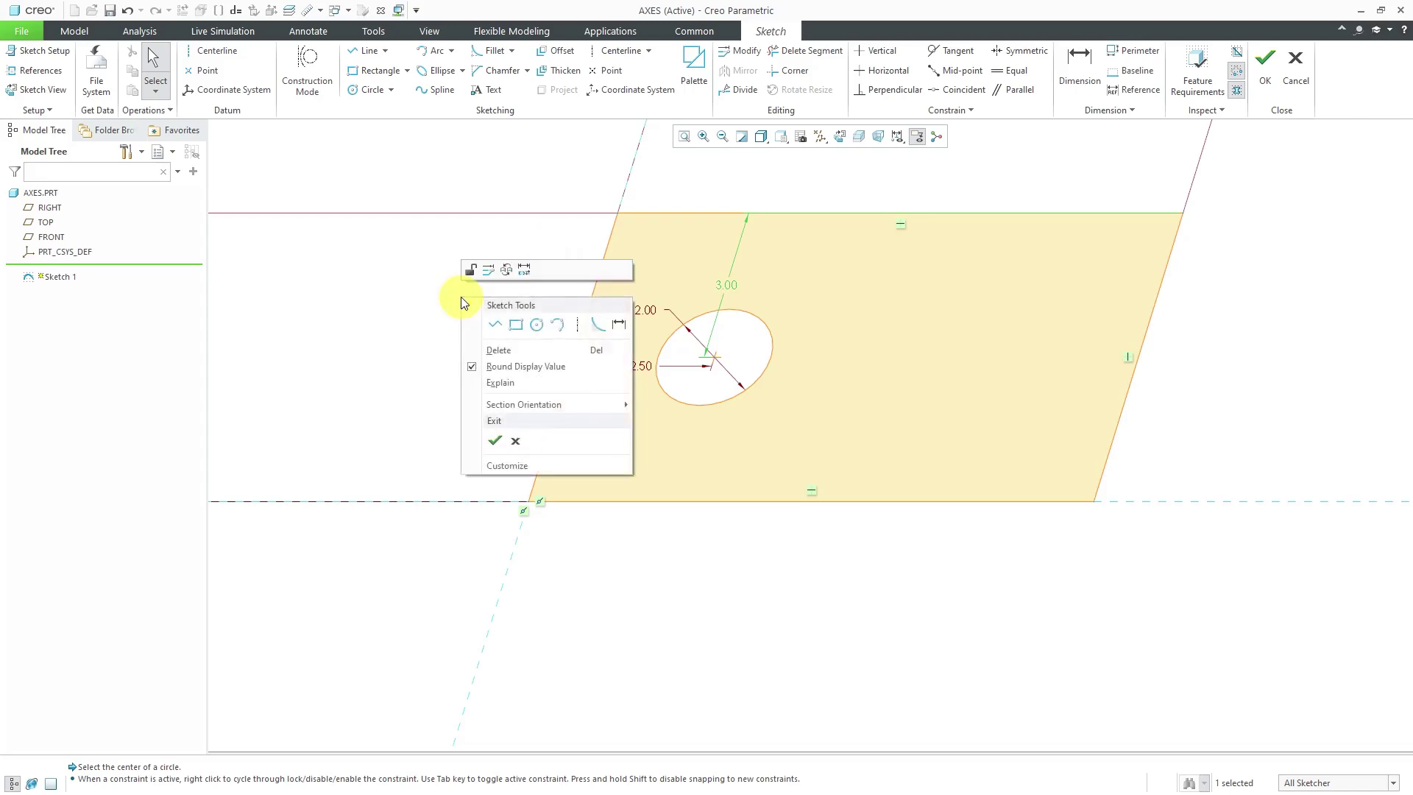
pyautogui.click(493, 442)
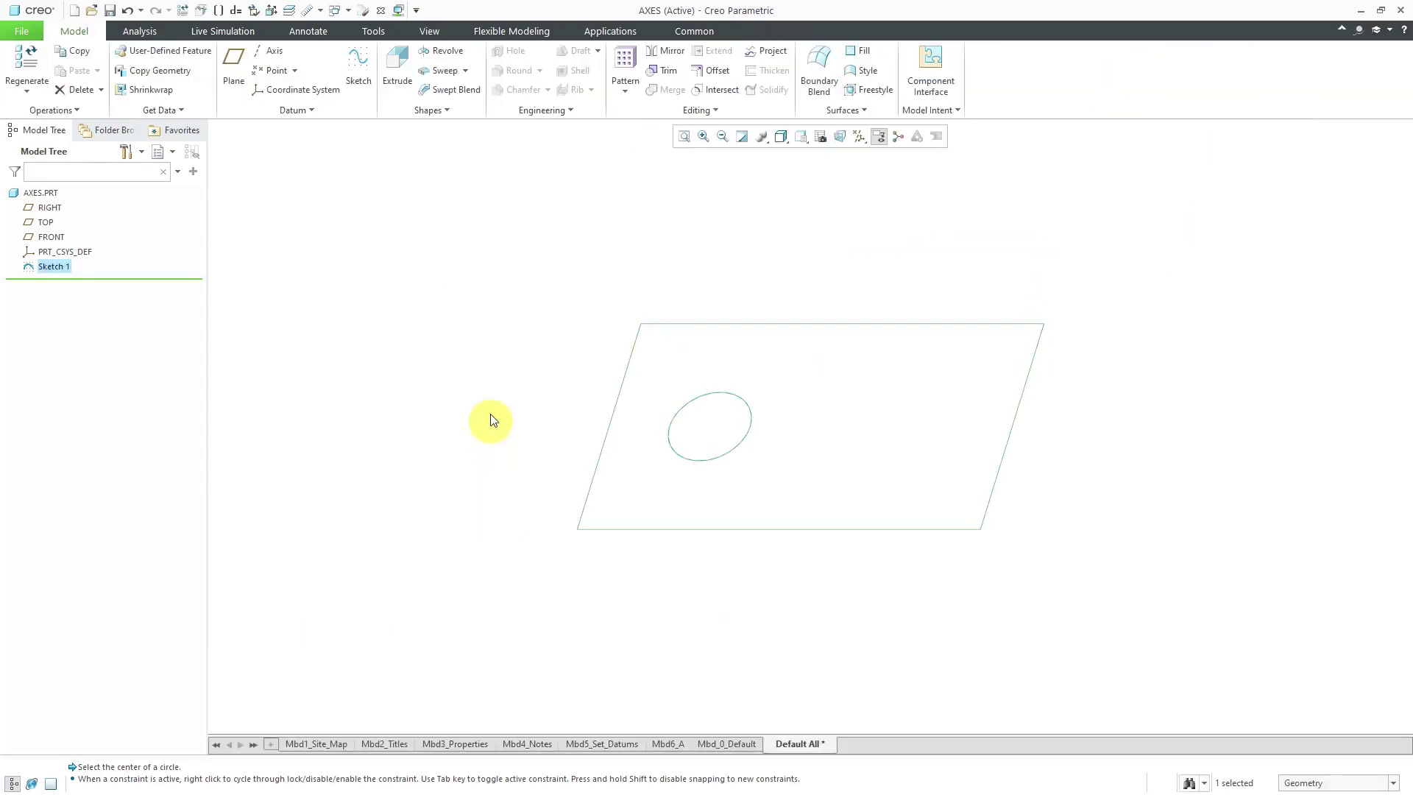
# Step: Extrude the sketched rectangle with its circular hole into a solid 4 deep
pyautogui.click(576, 583)
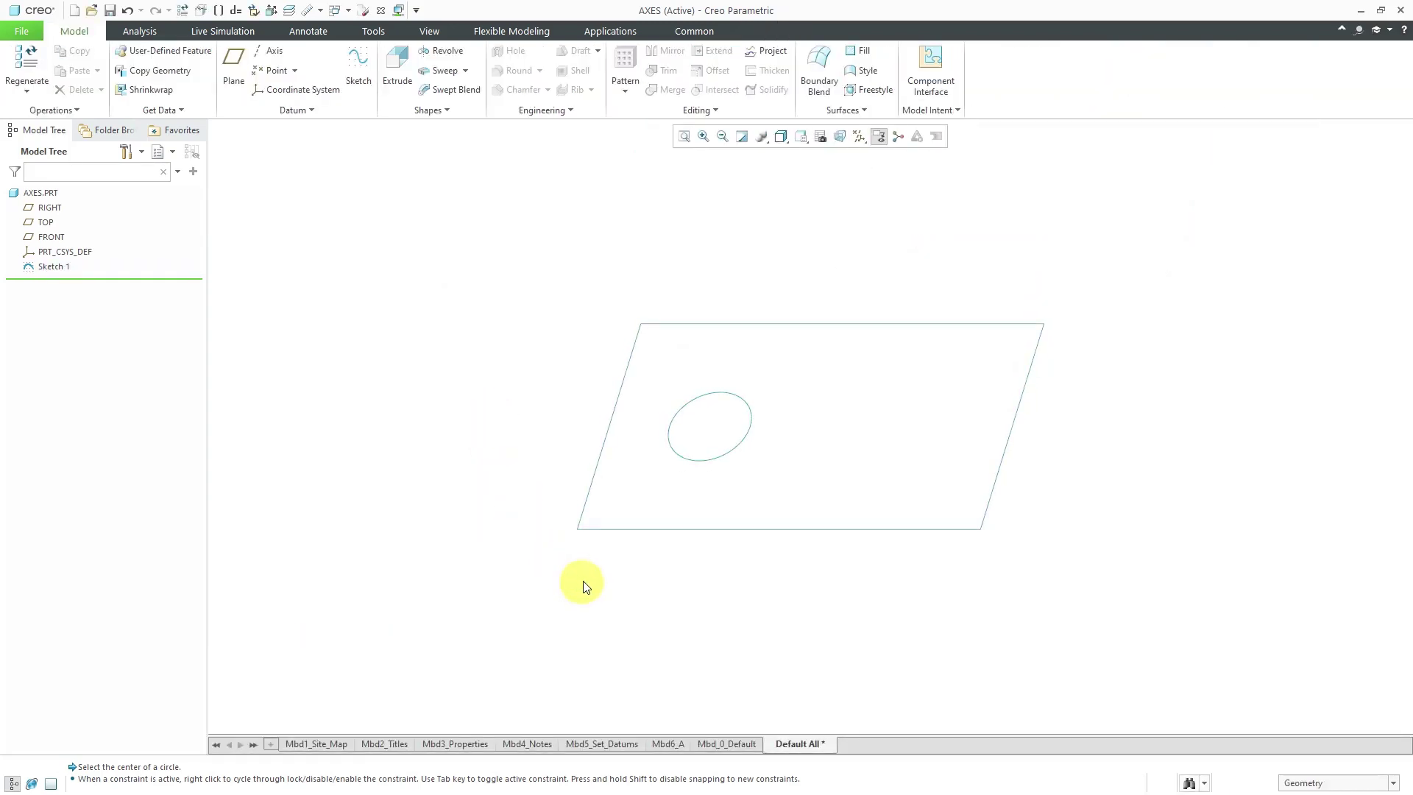
pyautogui.click(618, 529)
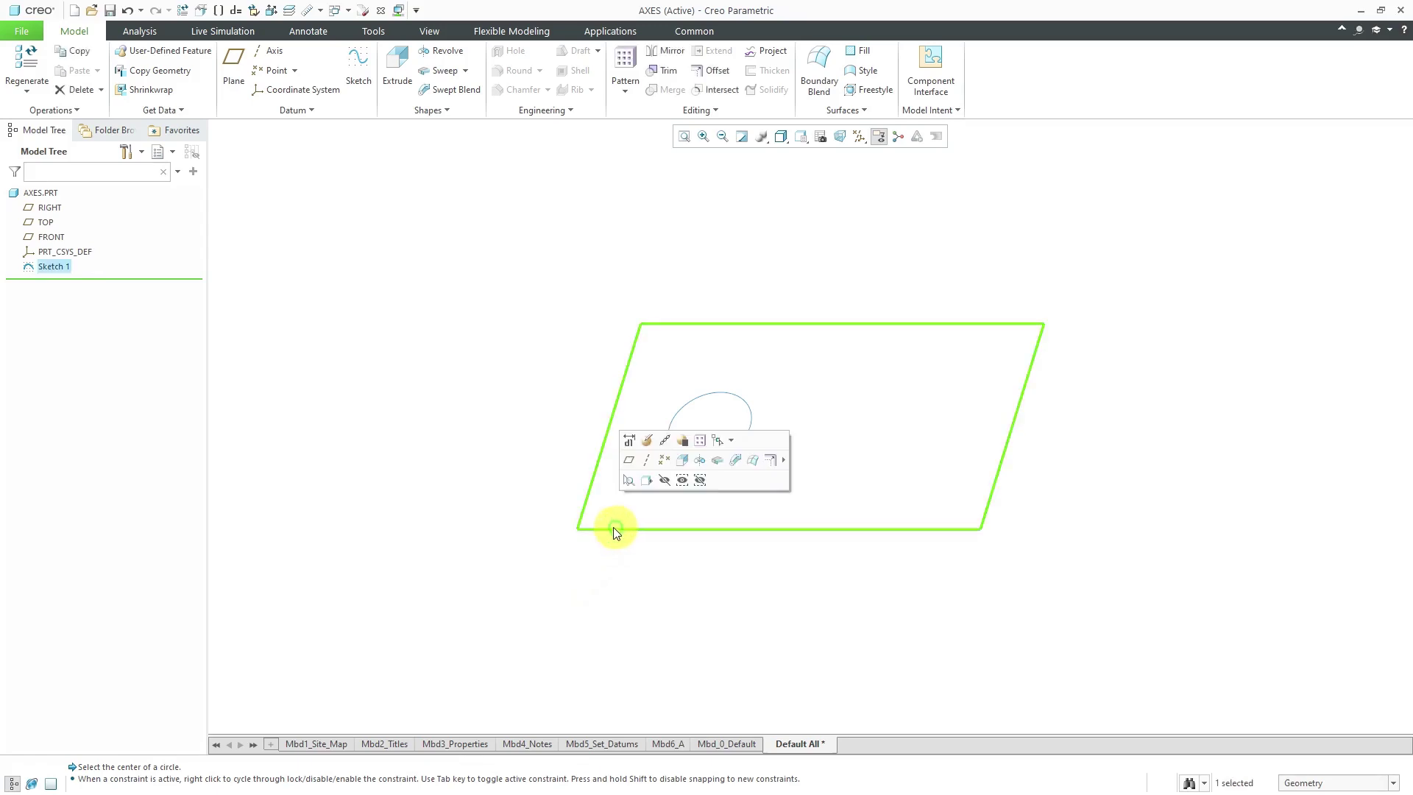
pyautogui.click(680, 461)
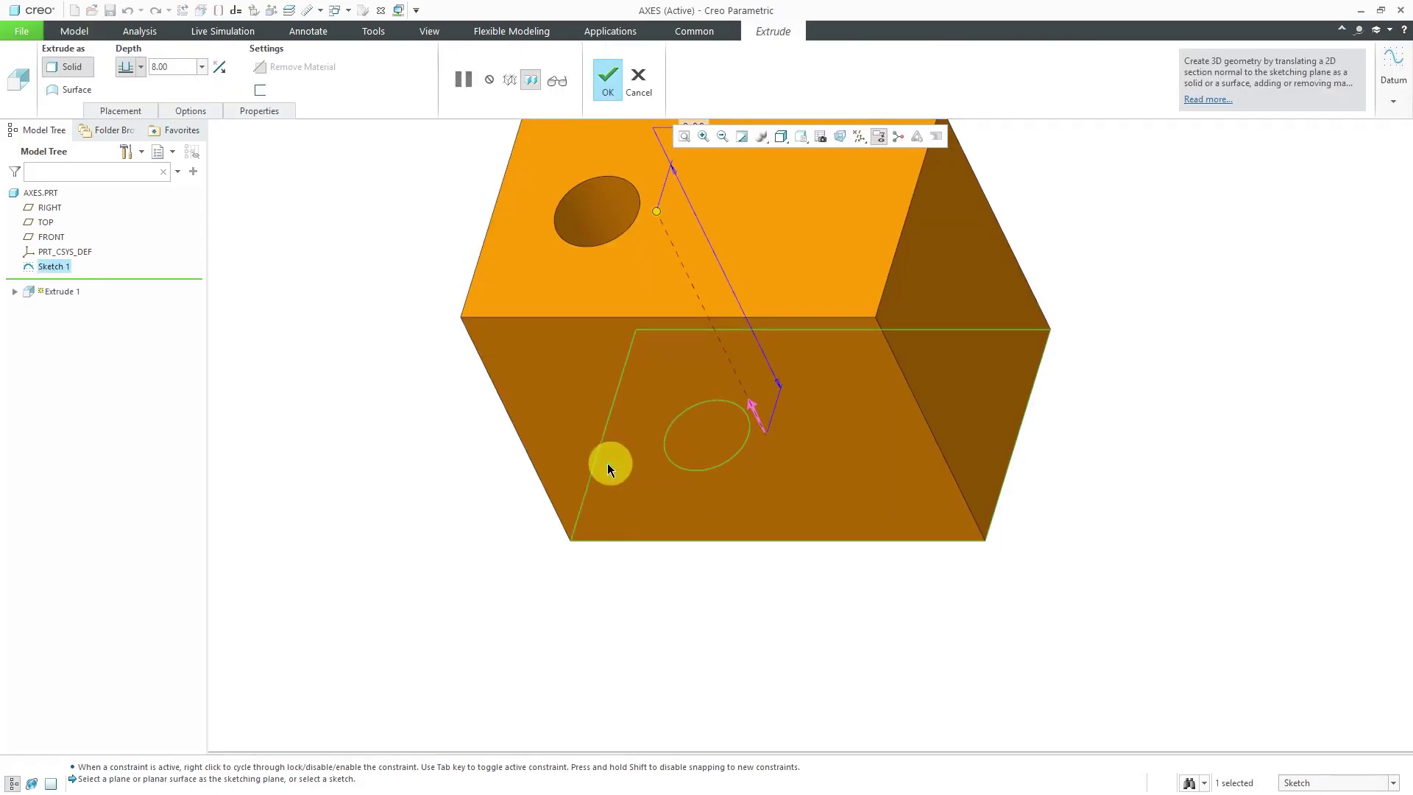
pyautogui.doubleClick(695, 254)
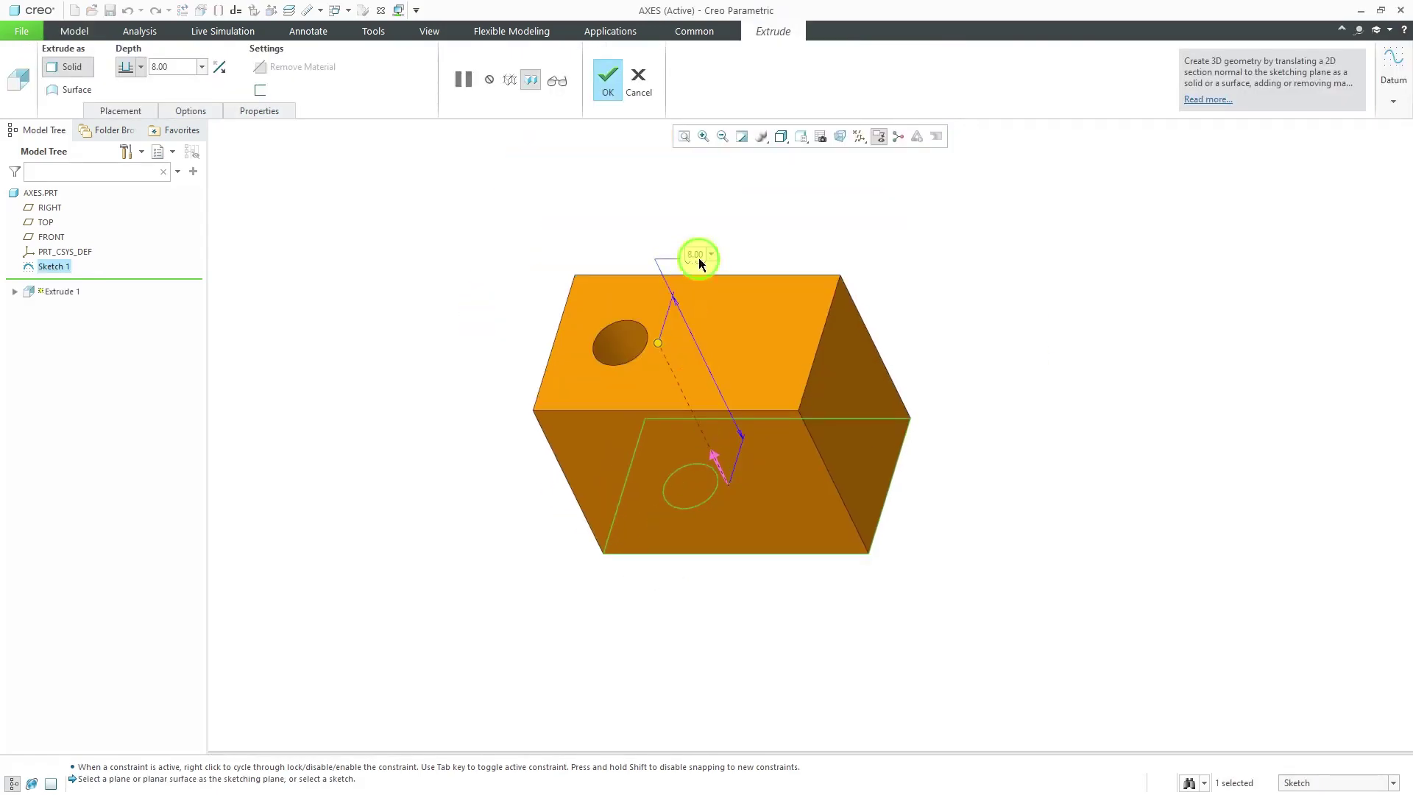
pyautogui.write('4')
pyautogui.press('Return')
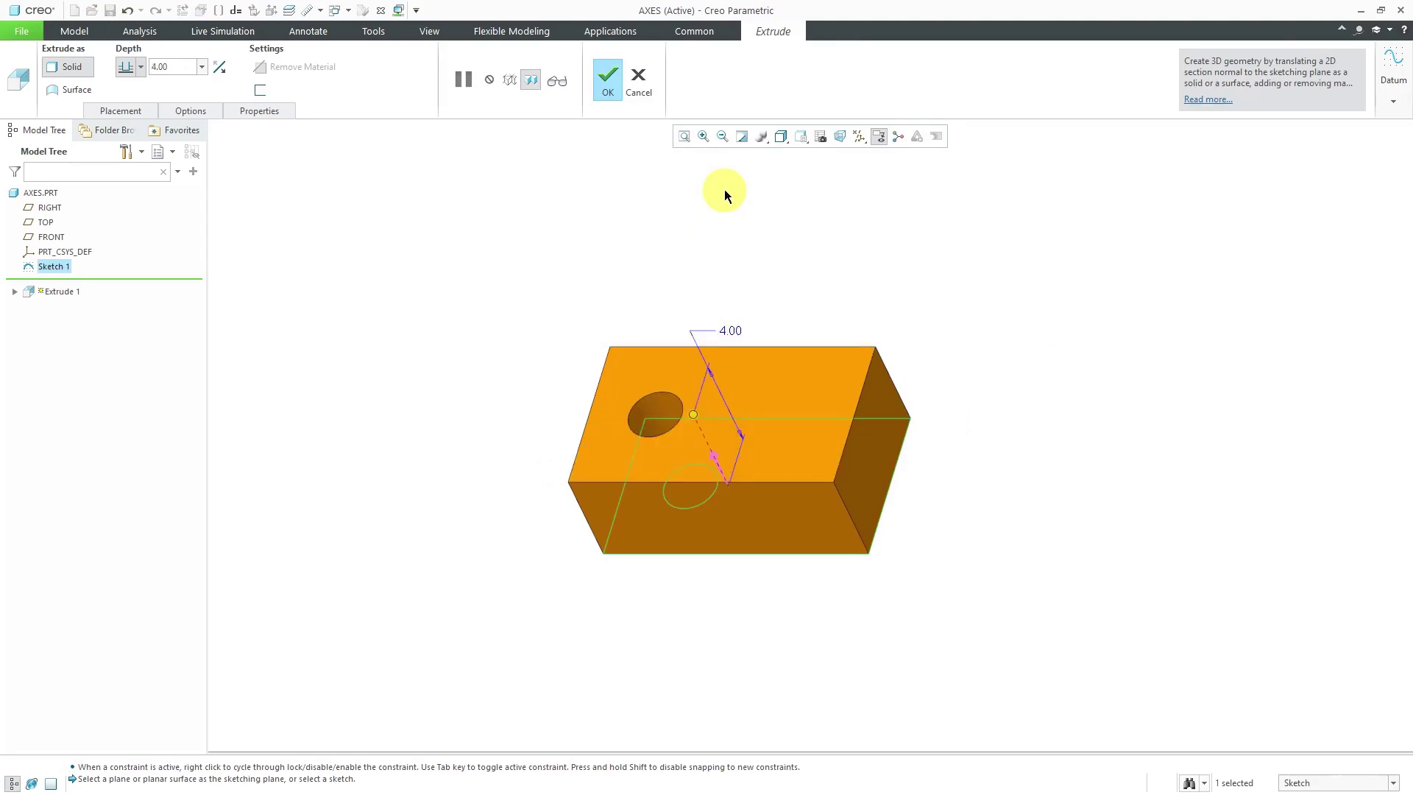
pyautogui.middleClick(695, 271)
# Step: Start a sketch on the block's top face, using the block's right side face as the Right orientation reference
pyautogui.scroll(3, 544, 466)
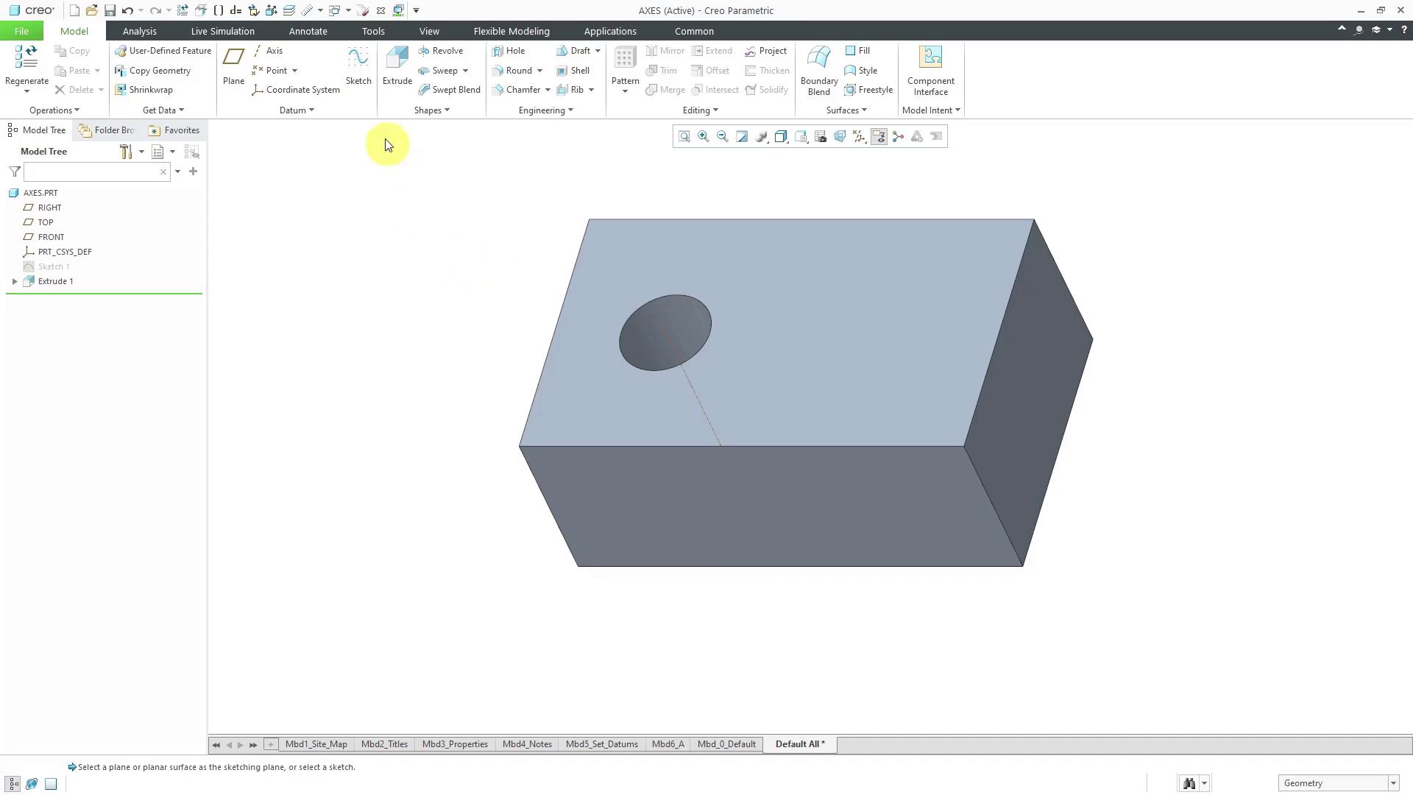
pyautogui.click(361, 82)
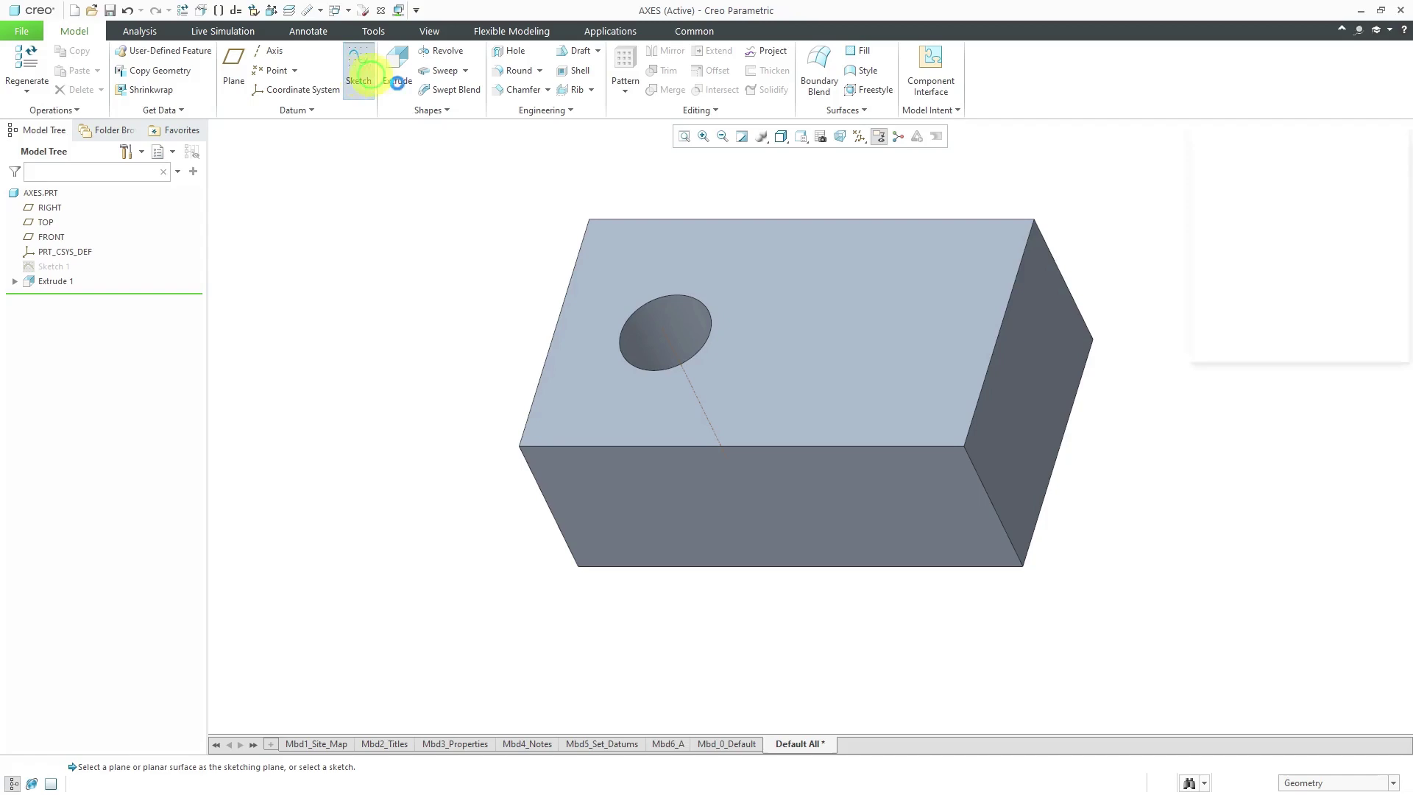
pyautogui.click(976, 330)
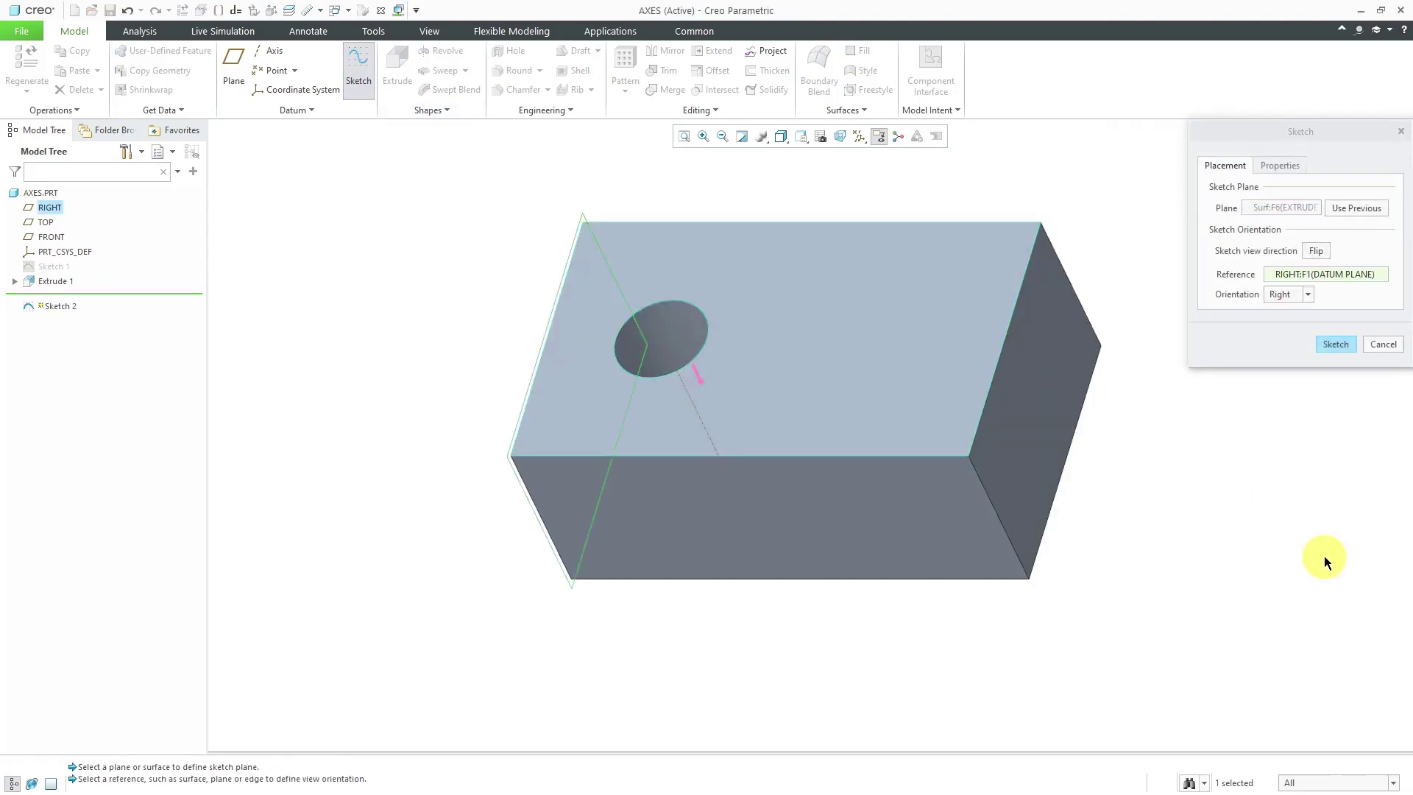
pyautogui.click(1051, 391)
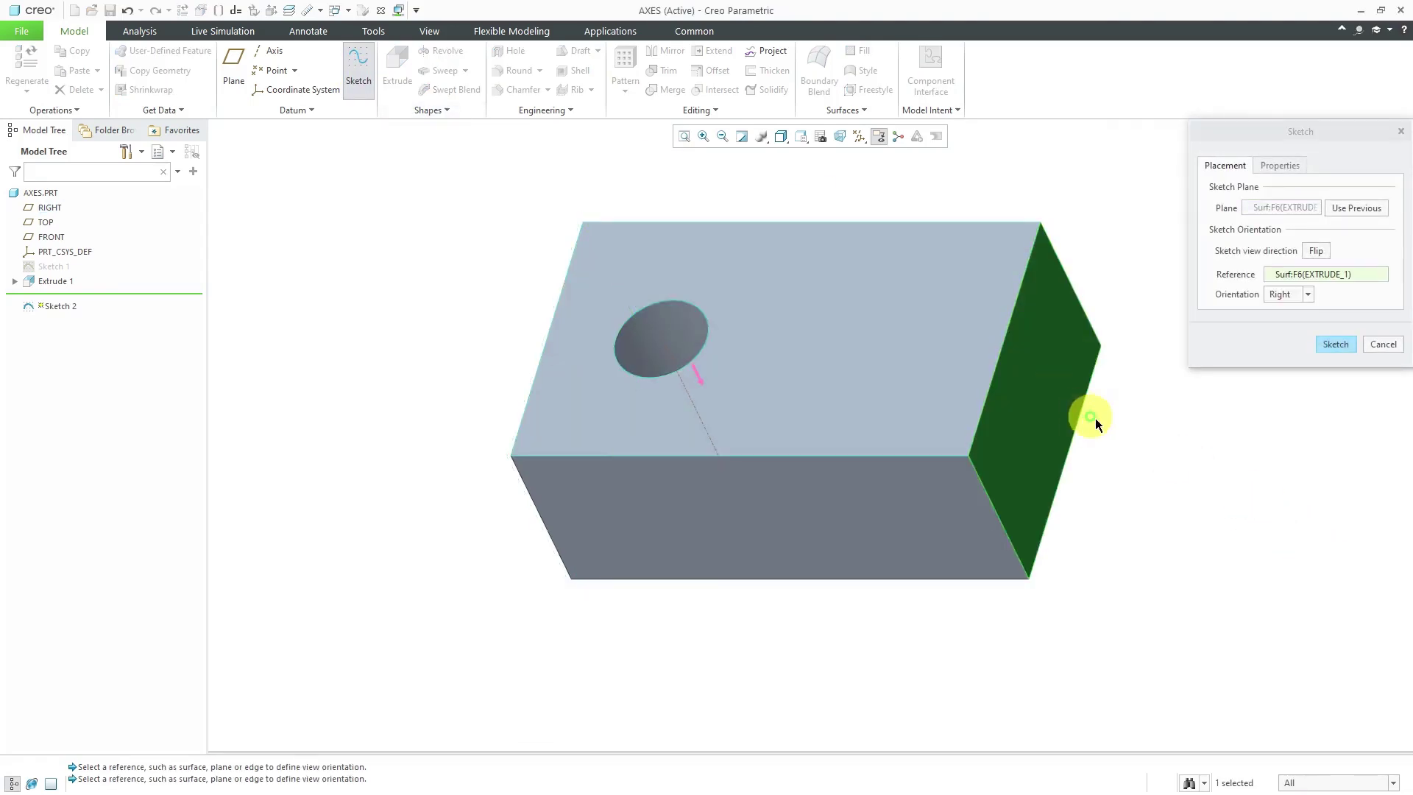
pyautogui.click(1333, 344)
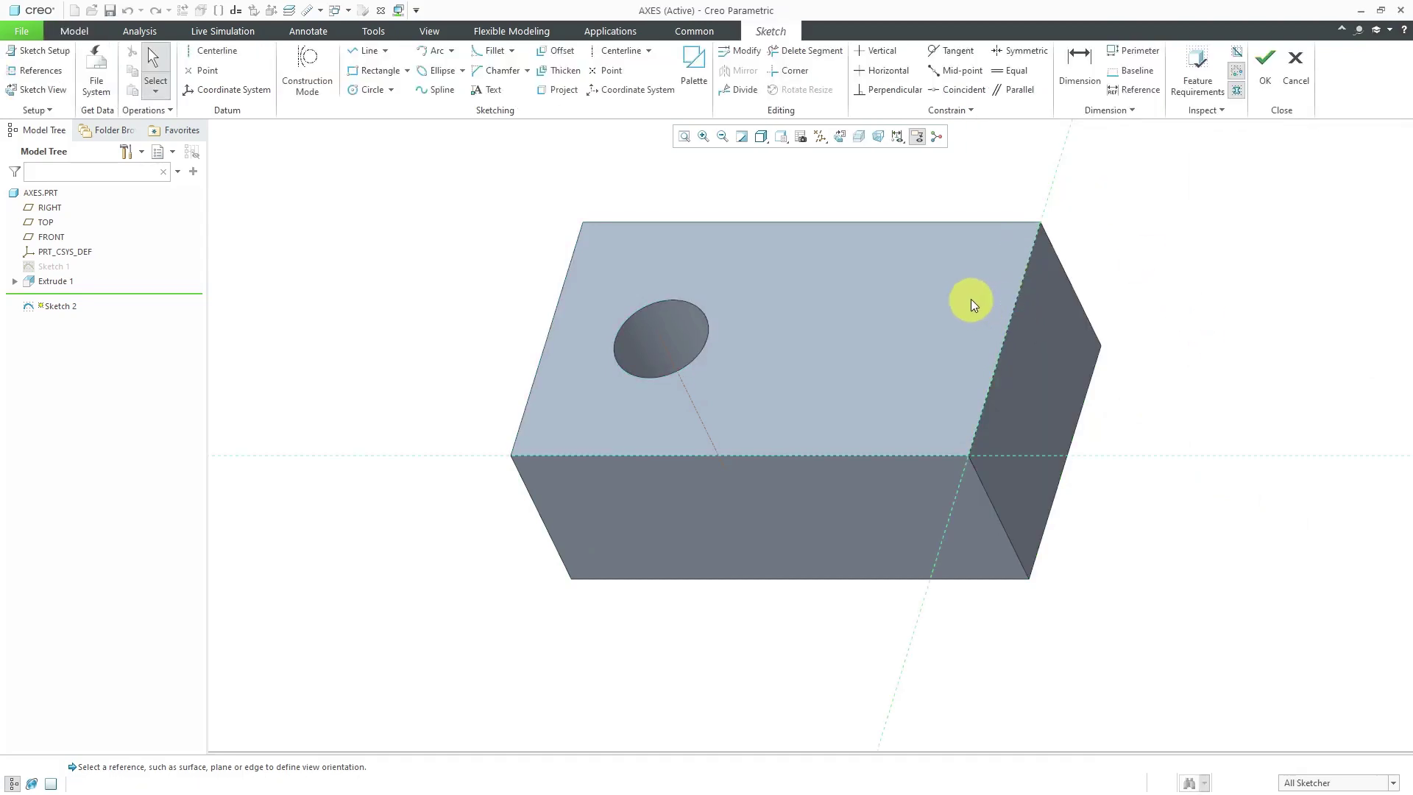
# Step: Sketch a rectangle about 1.16 by 2.84 against the right edge of the top face, about 1.27 from the front edge
pyautogui.rightClick(752, 217)
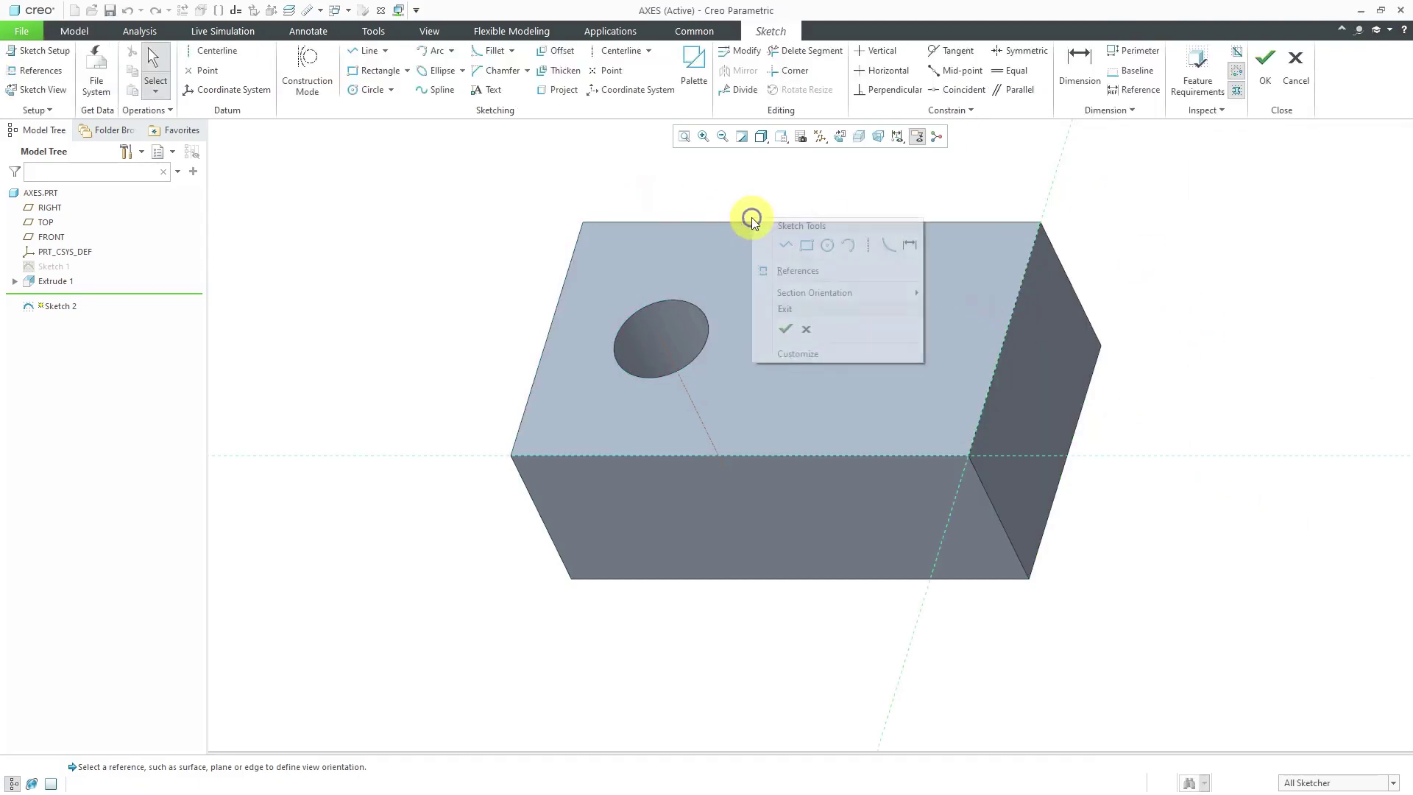
pyautogui.click(813, 254)
pyautogui.click(984, 400)
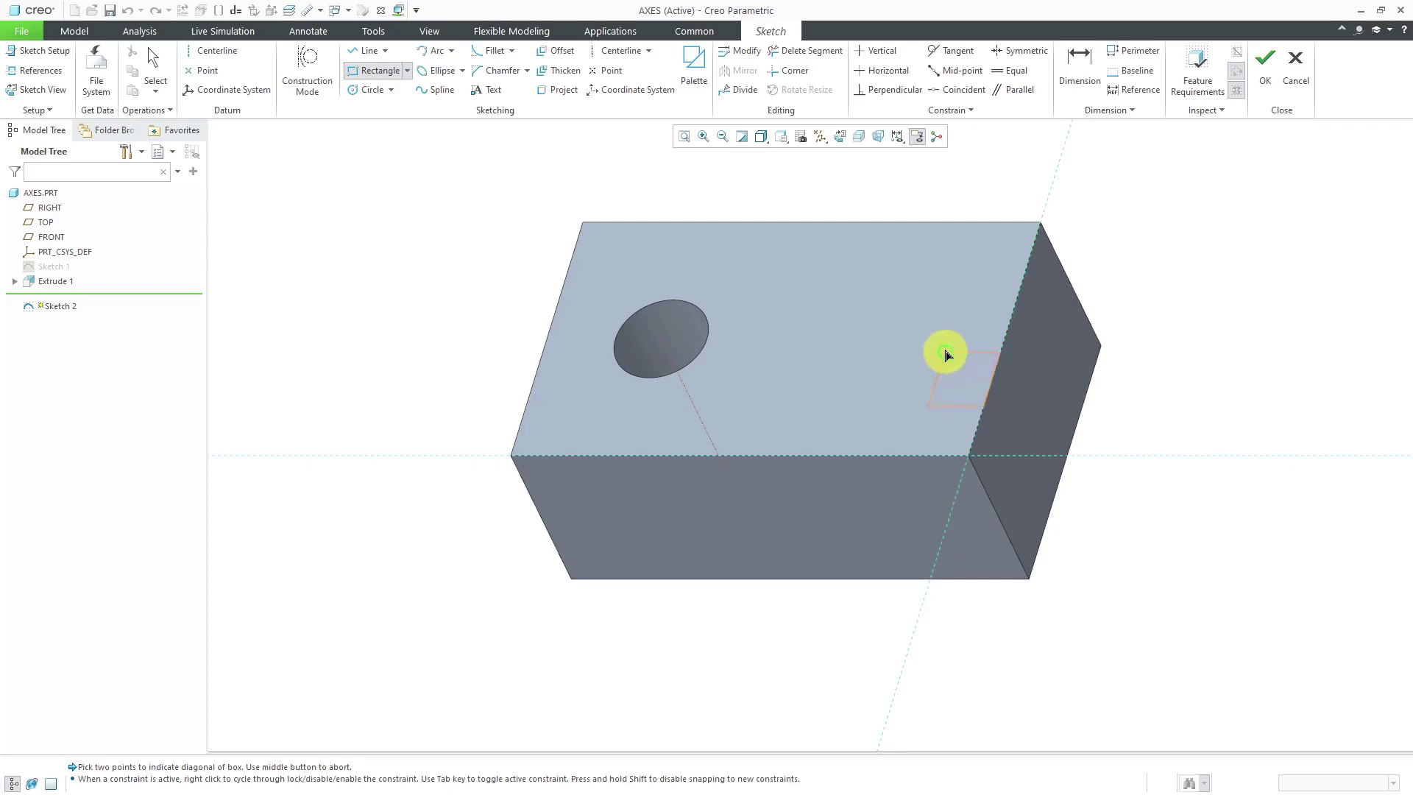
pyautogui.click(1015, 296)
pyautogui.middleClick(1175, 346)
# Step: Set the small rectangle's width to 1 and its length along the block's right edge to 3
pyautogui.scroll(-2, 1084, 353)
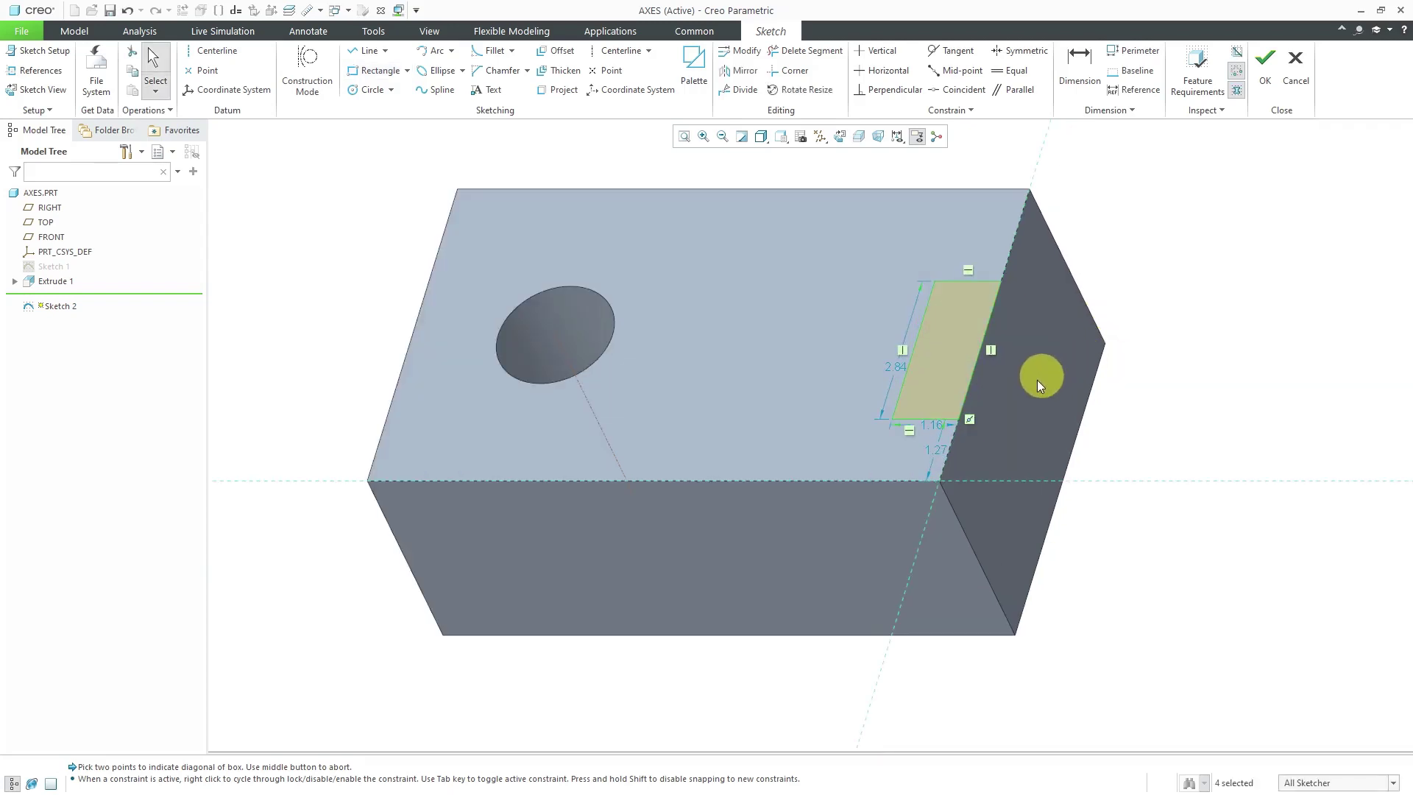
pyautogui.doubleClick(937, 425)
pyautogui.write('1')
pyautogui.press('Return')
pyautogui.doubleClick(904, 366)
pyautogui.write('3')
pyautogui.press('Return')
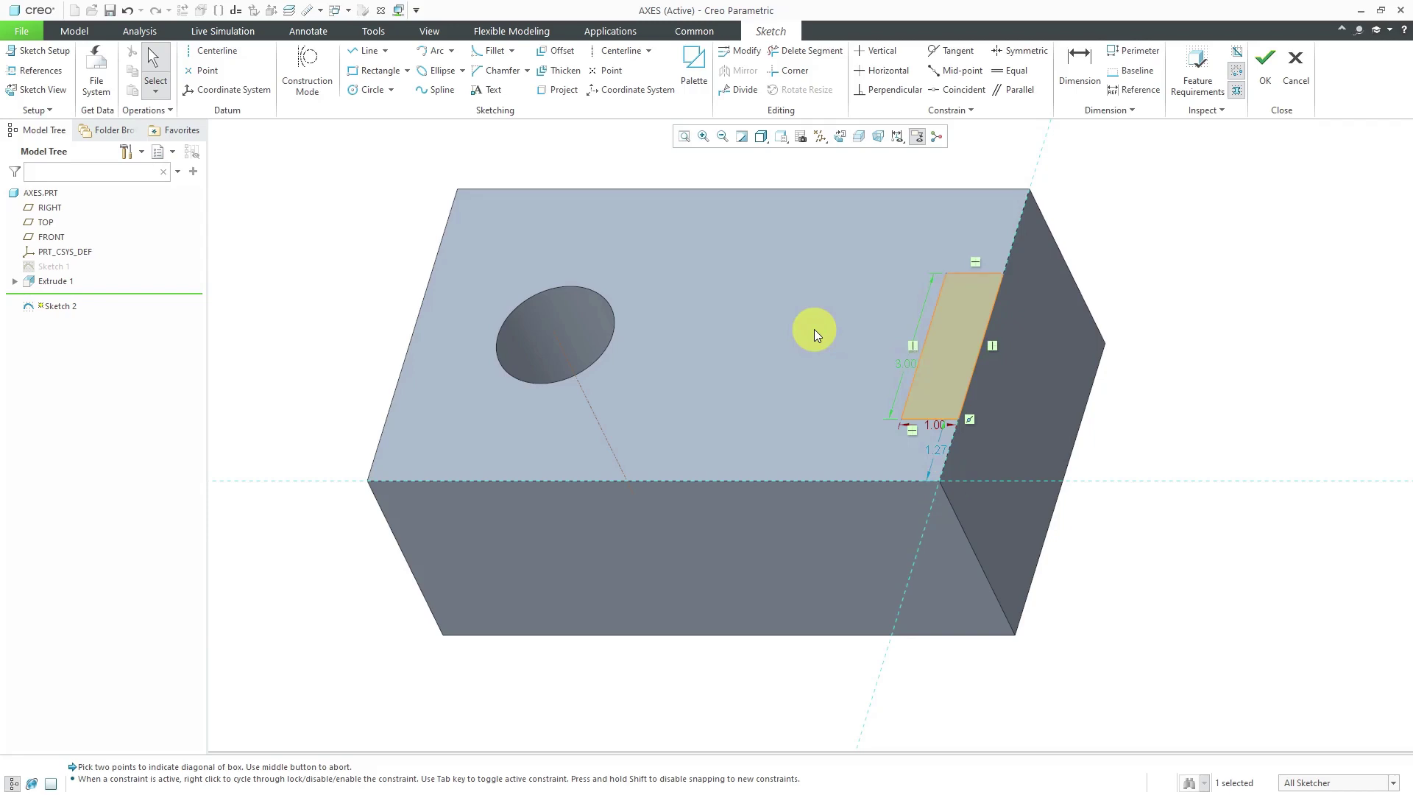
# Step: Set the small rectangle's distance from the block's front edge to 1 and finish the sketch
pyautogui.doubleClick(939, 451)
pyautogui.write('1')
pyautogui.press('Return')
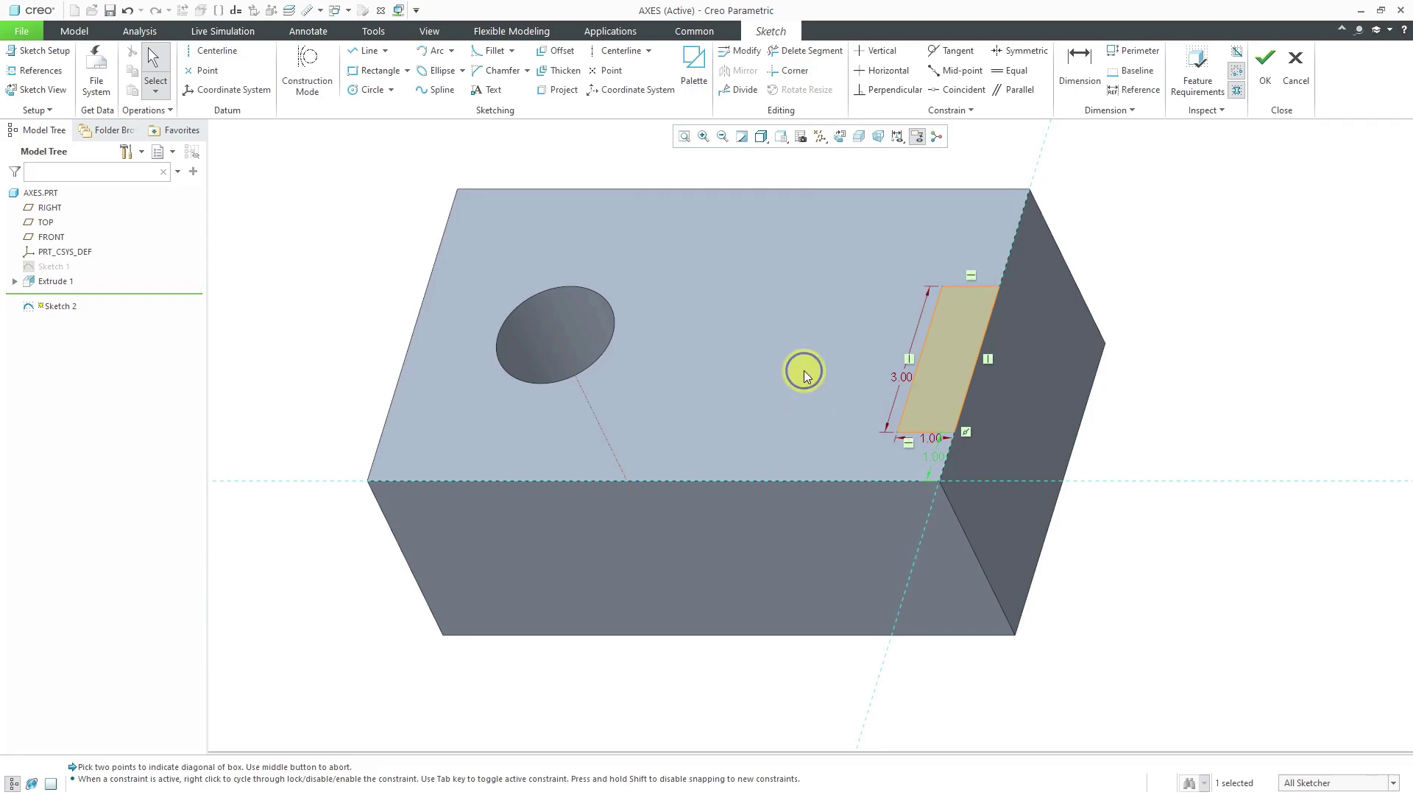
pyautogui.rightClick(804, 371)
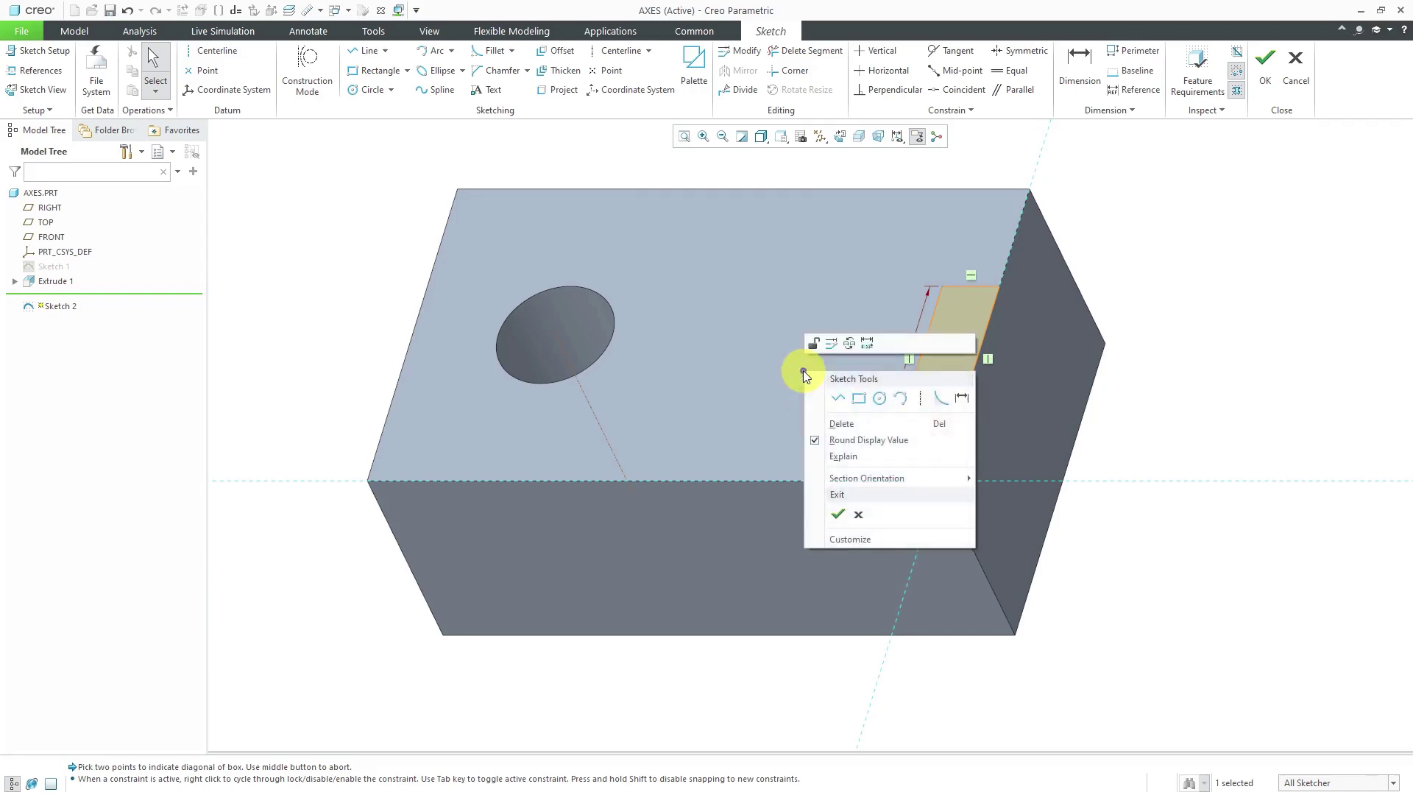
pyautogui.click(838, 516)
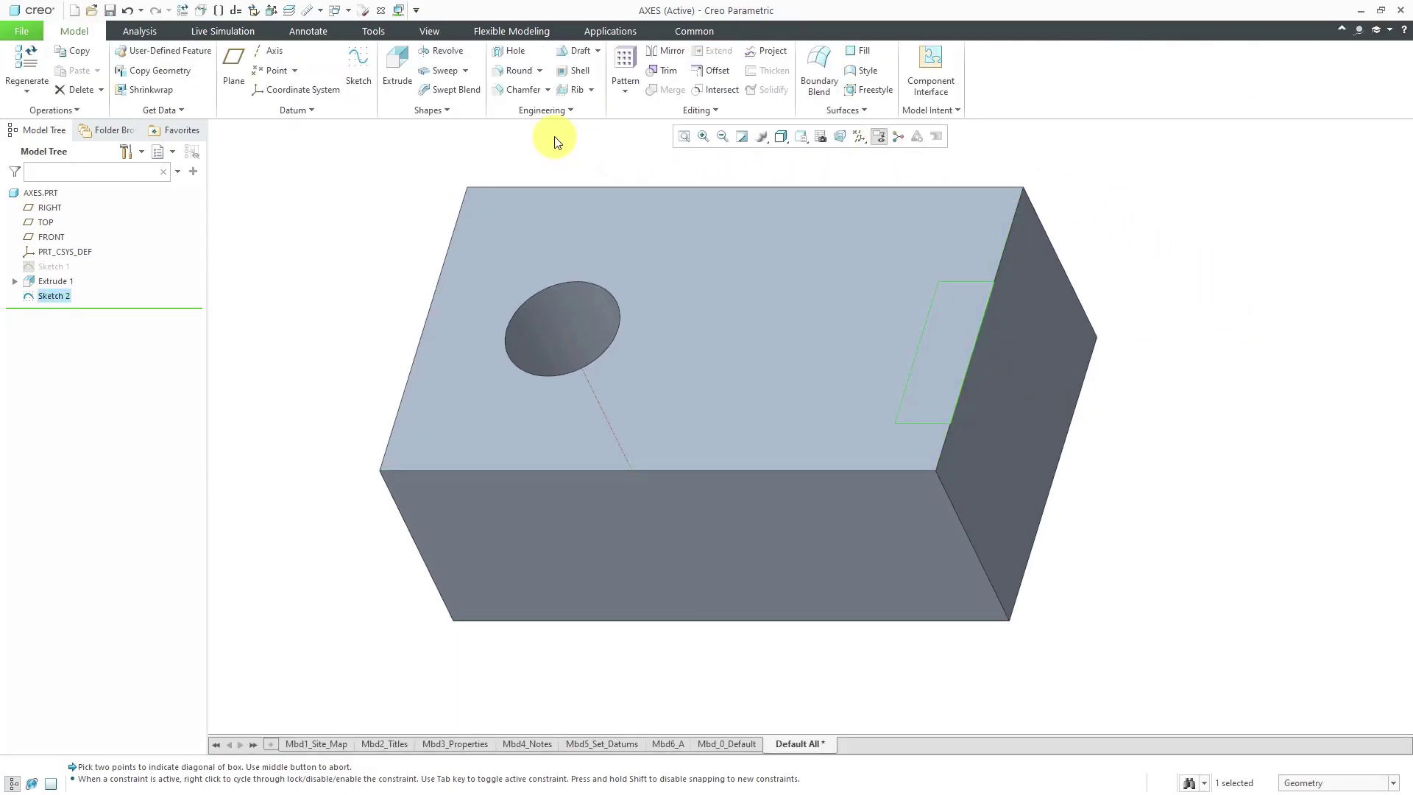
# Step: Revolve the small rectangle about the block's top right edge as a material-removing cut, ending at the block's right side face
pyautogui.click(444, 50)
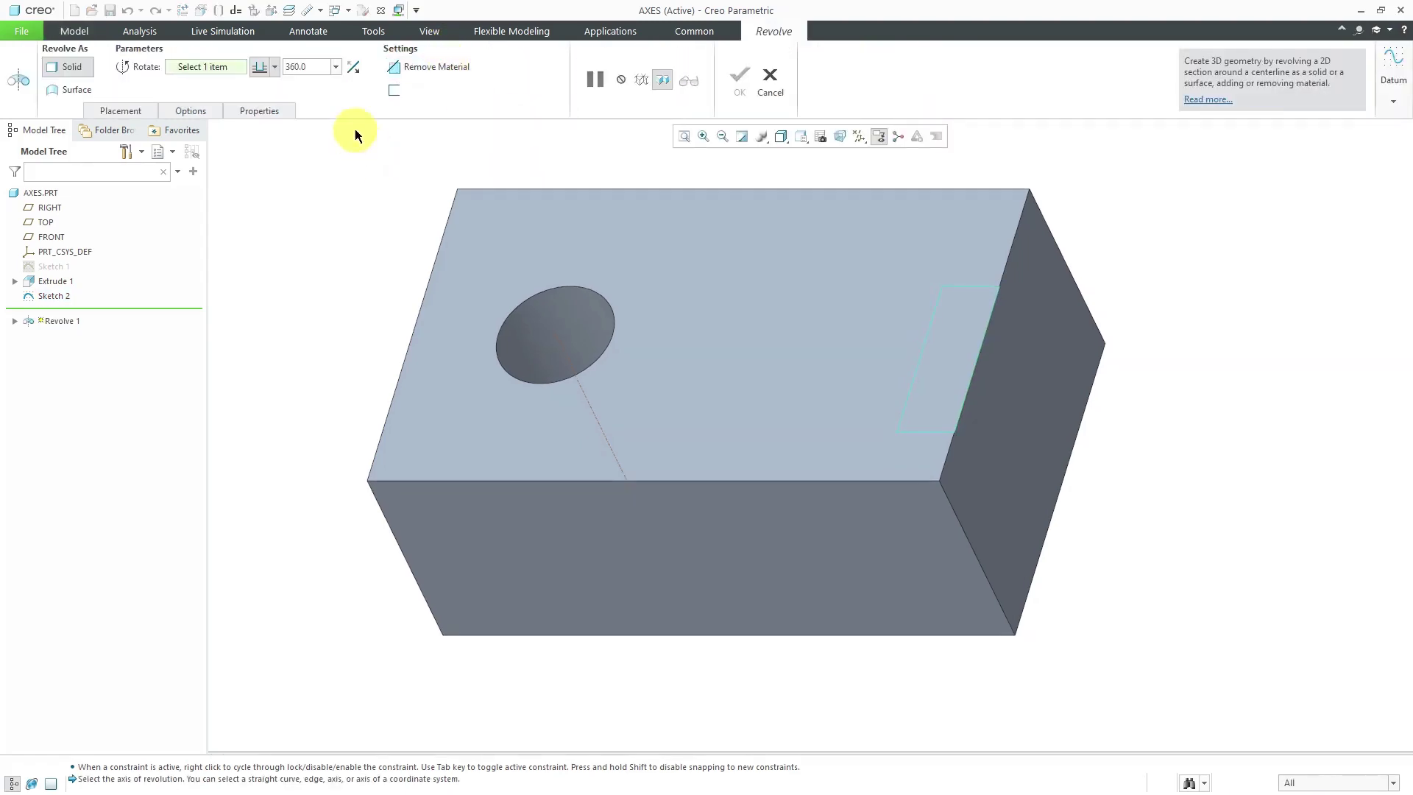
pyautogui.click(1006, 258)
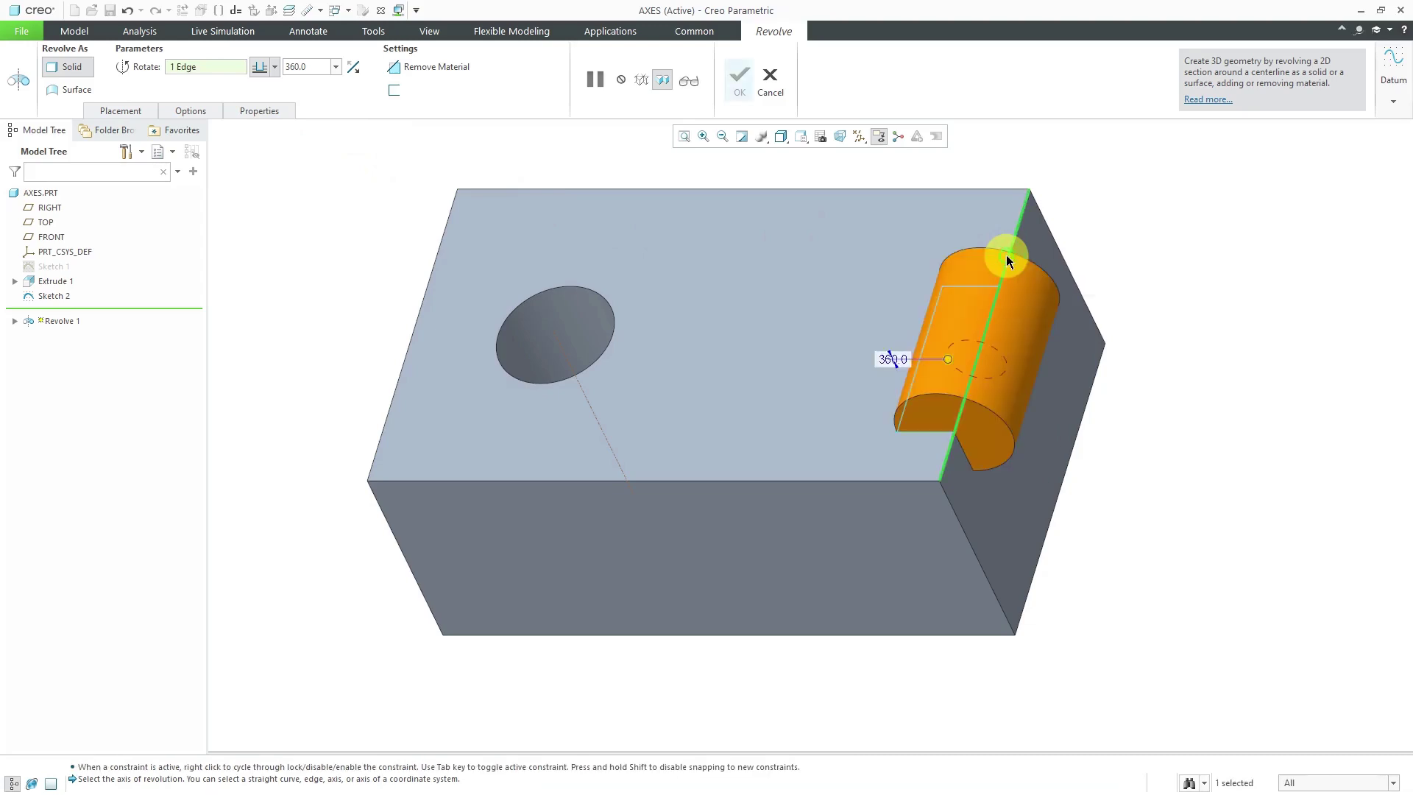
pyautogui.moveTo(947, 359); pyautogui.dragTo(1050, 389)
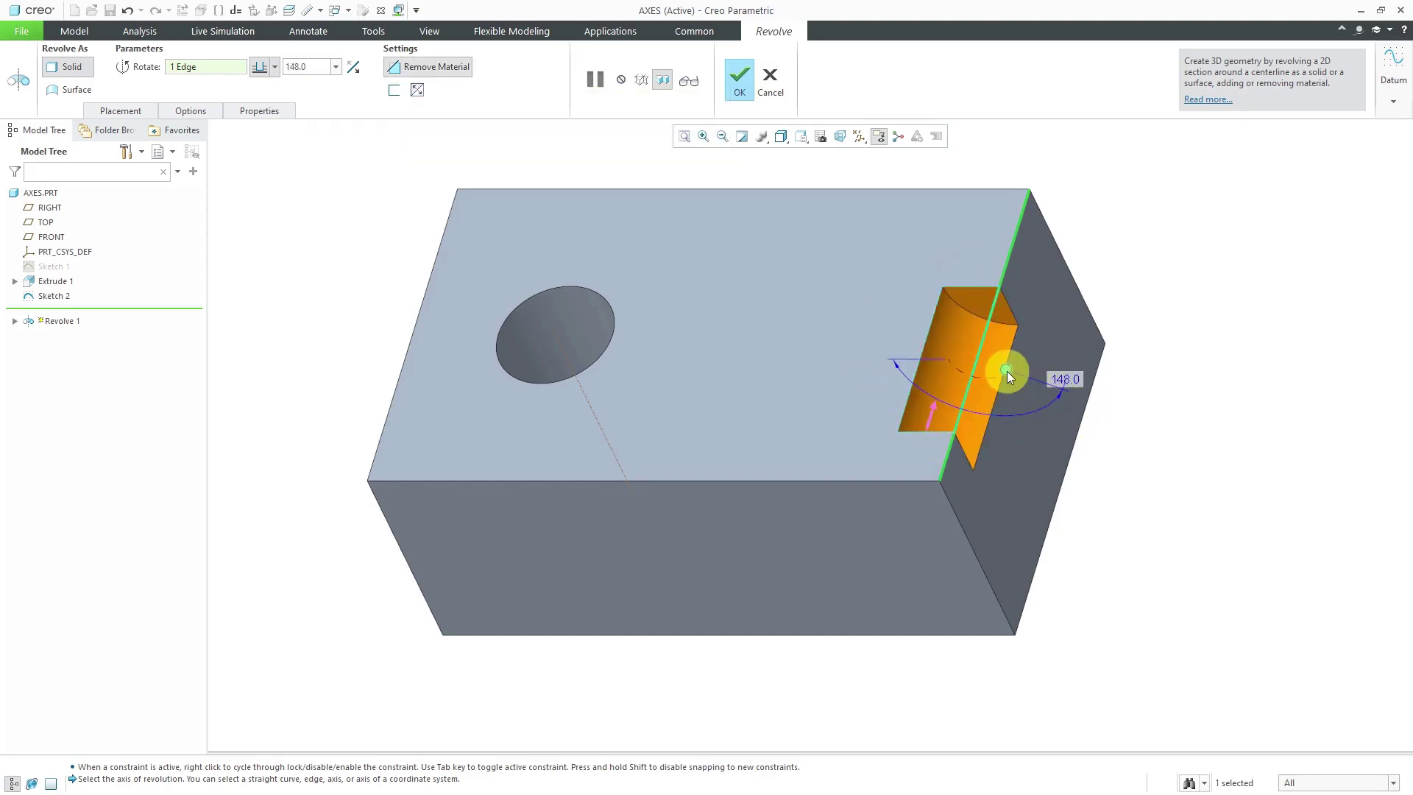
pyautogui.doubleClick(1060, 378)
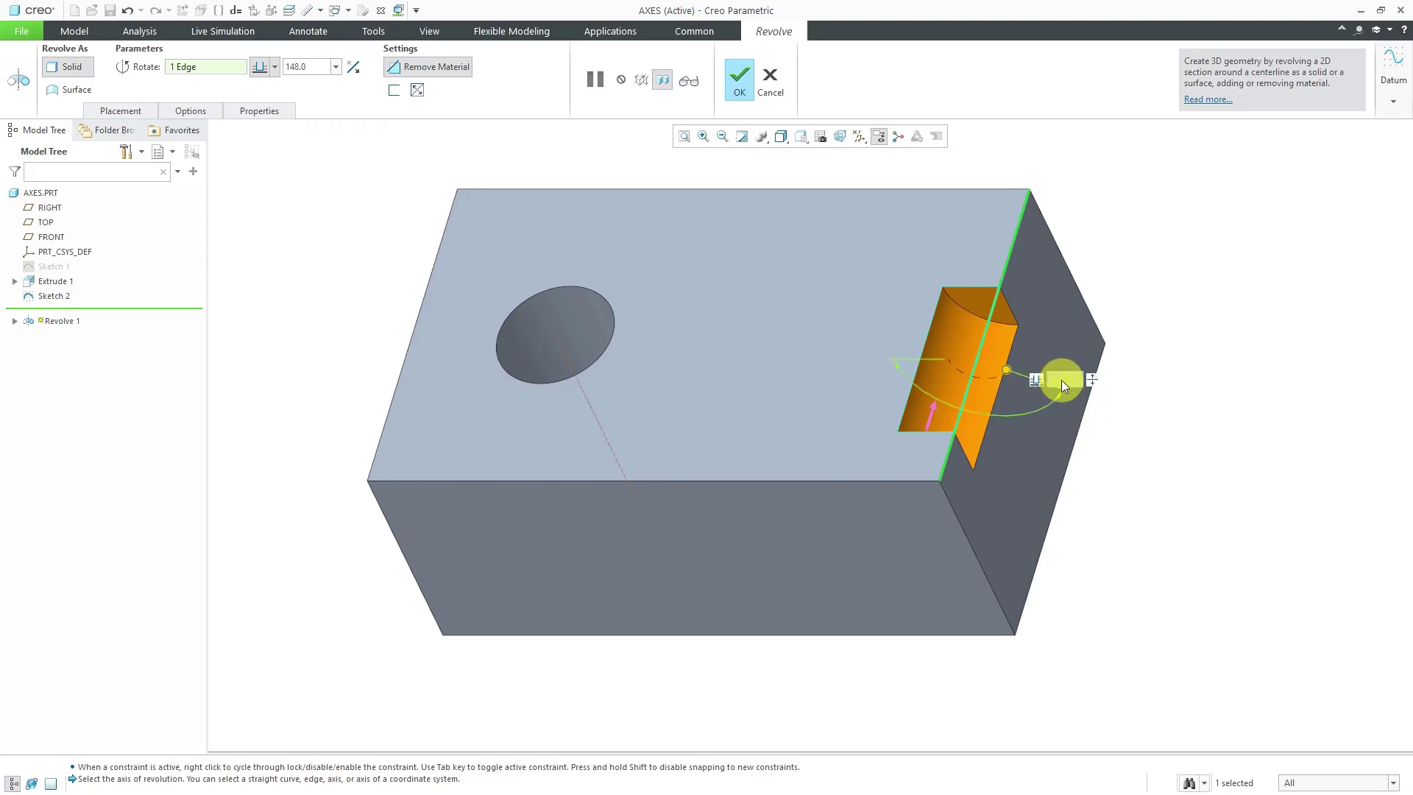
pyautogui.click(1006, 369)
pyautogui.rightClick(1008, 369)
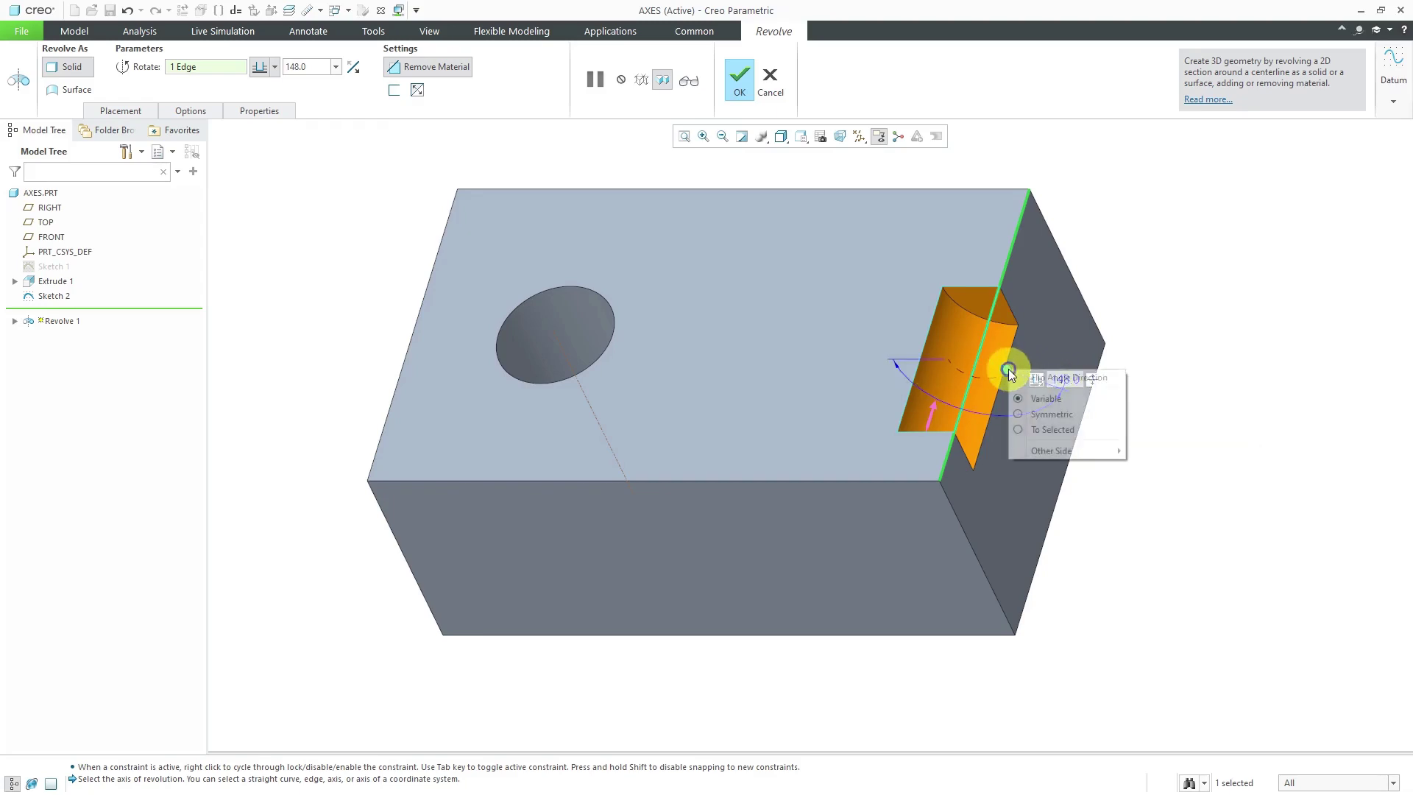
pyautogui.click(1051, 429)
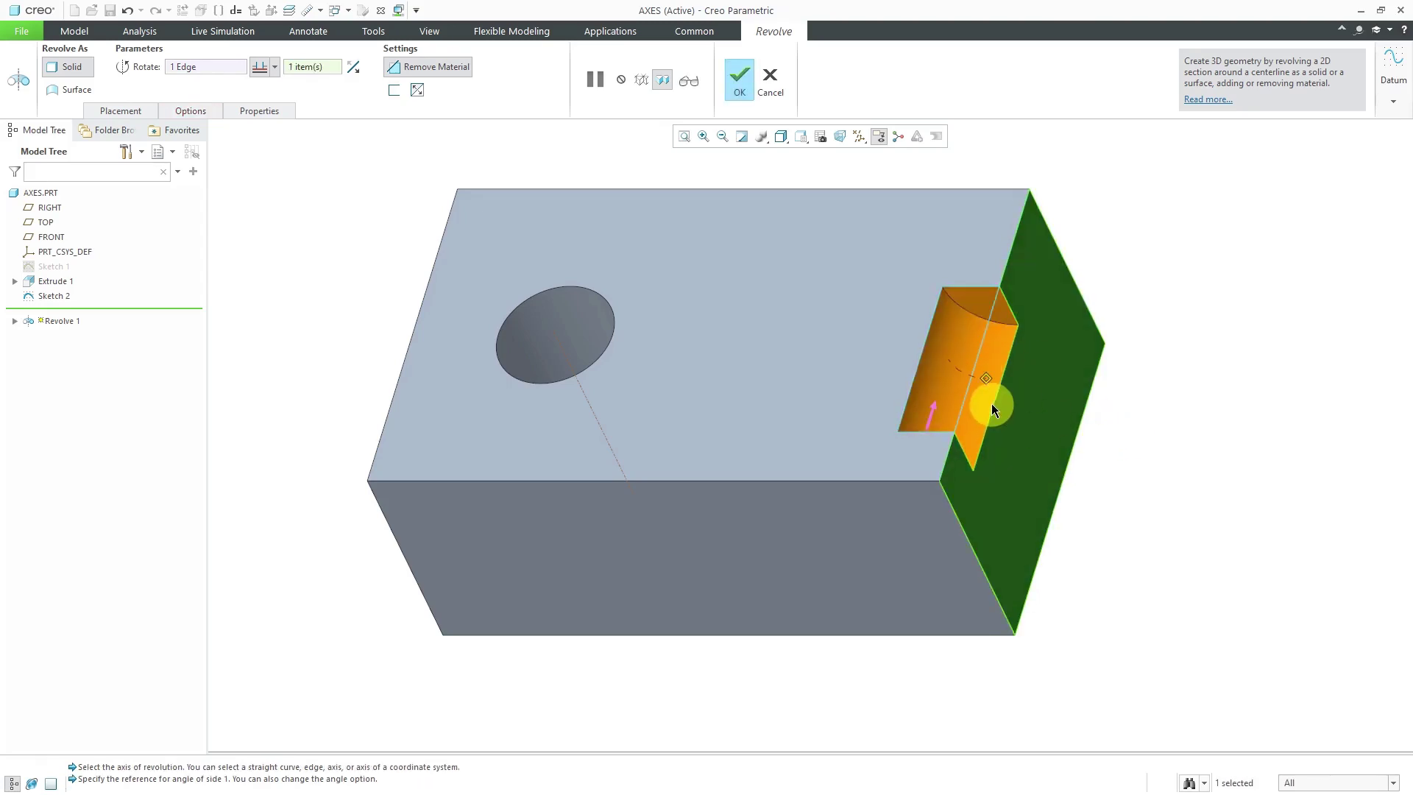
pyautogui.middleClick(1167, 321)
pyautogui.click(1167, 312)
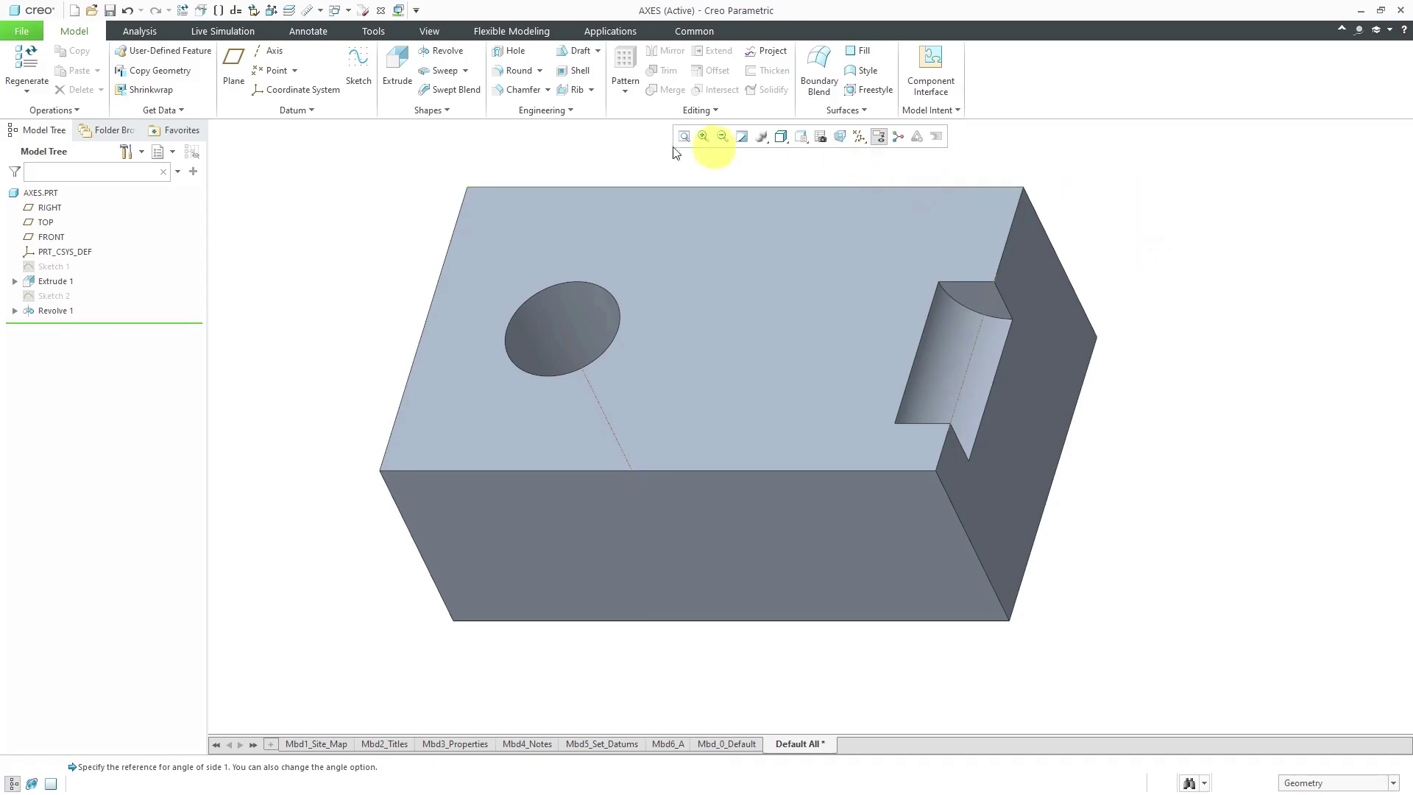
# Step: Place a simple hole on the block's top face, using the front face and right side face as offset references
pyautogui.click(517, 54)
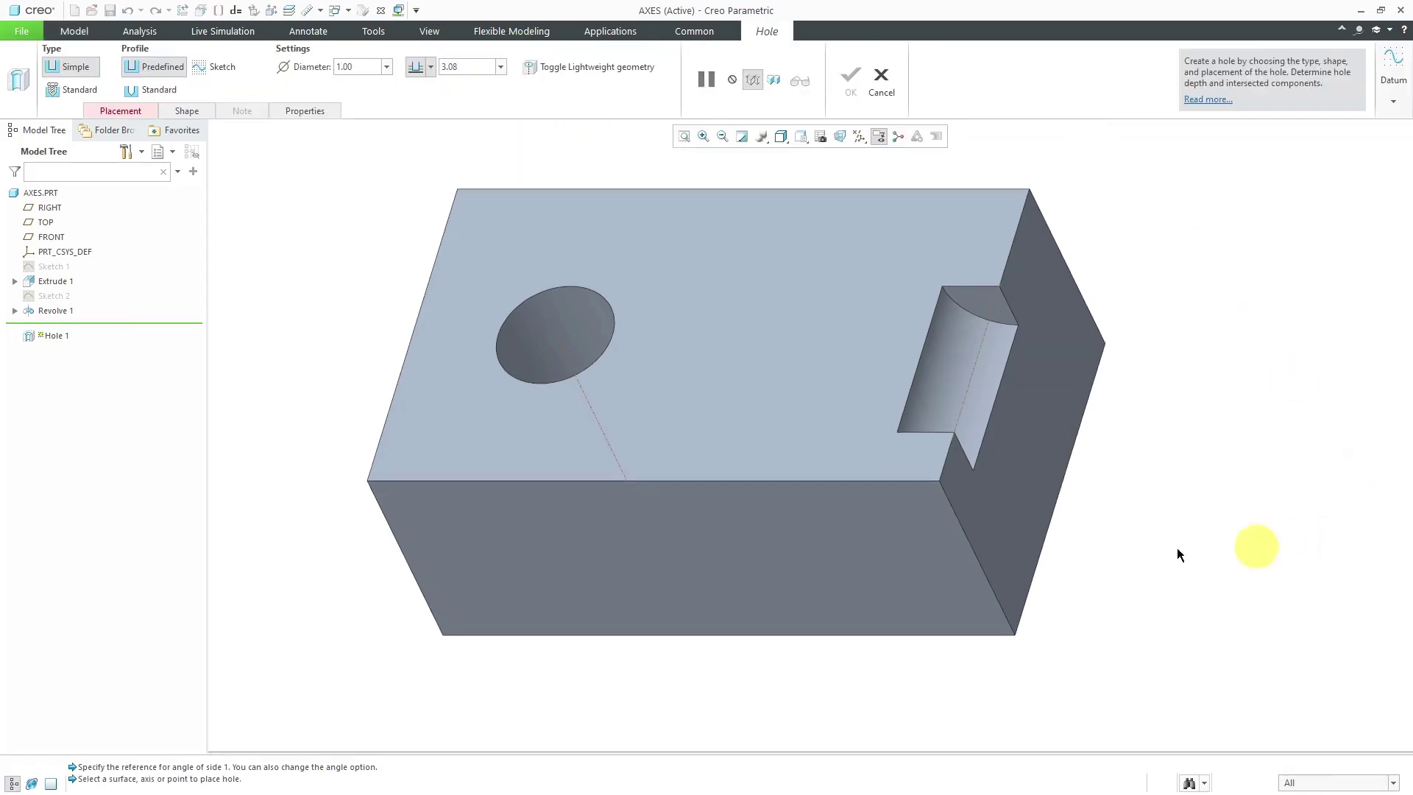
pyautogui.click(771, 431)
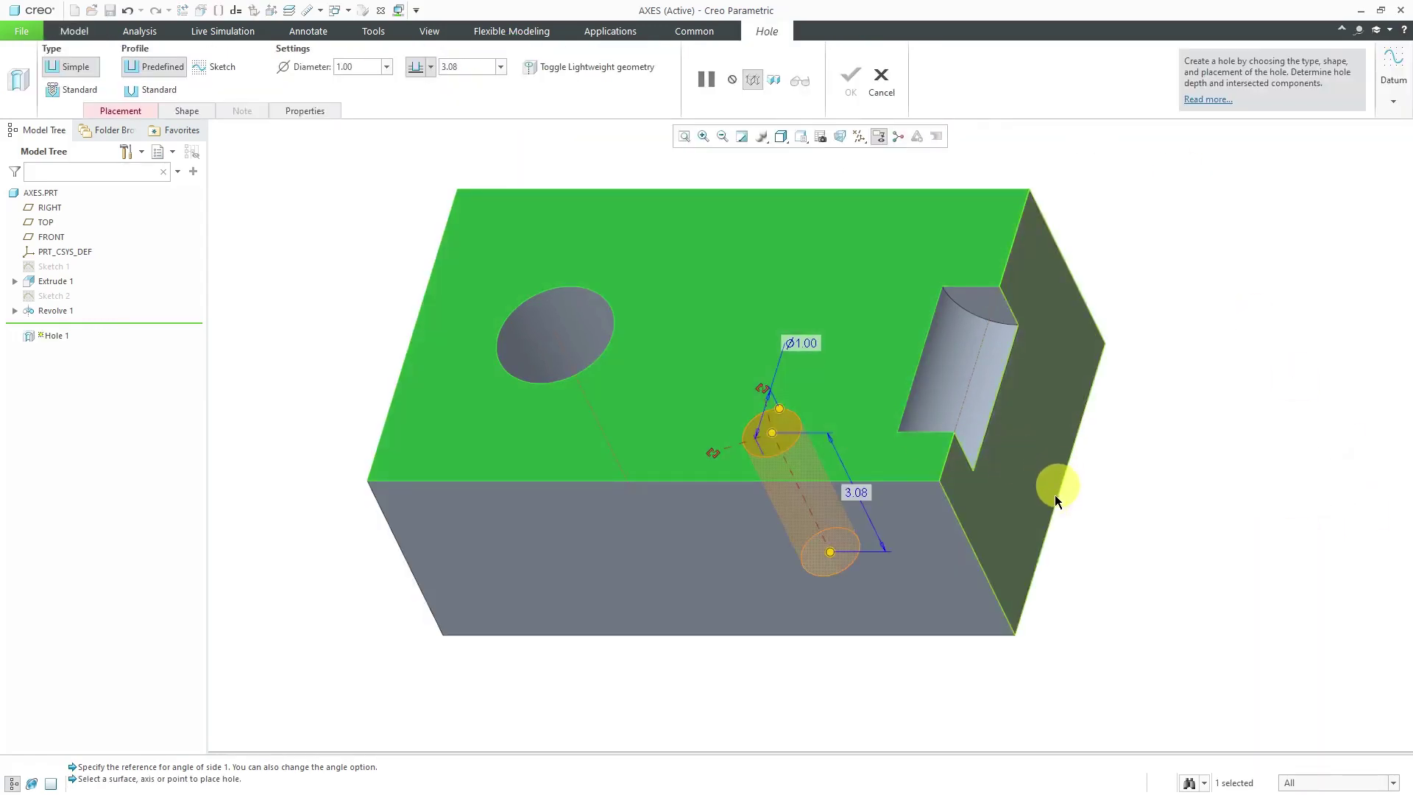
pyautogui.moveTo(705, 454); pyautogui.dragTo(707, 534)
pyautogui.rightClick(1157, 476)
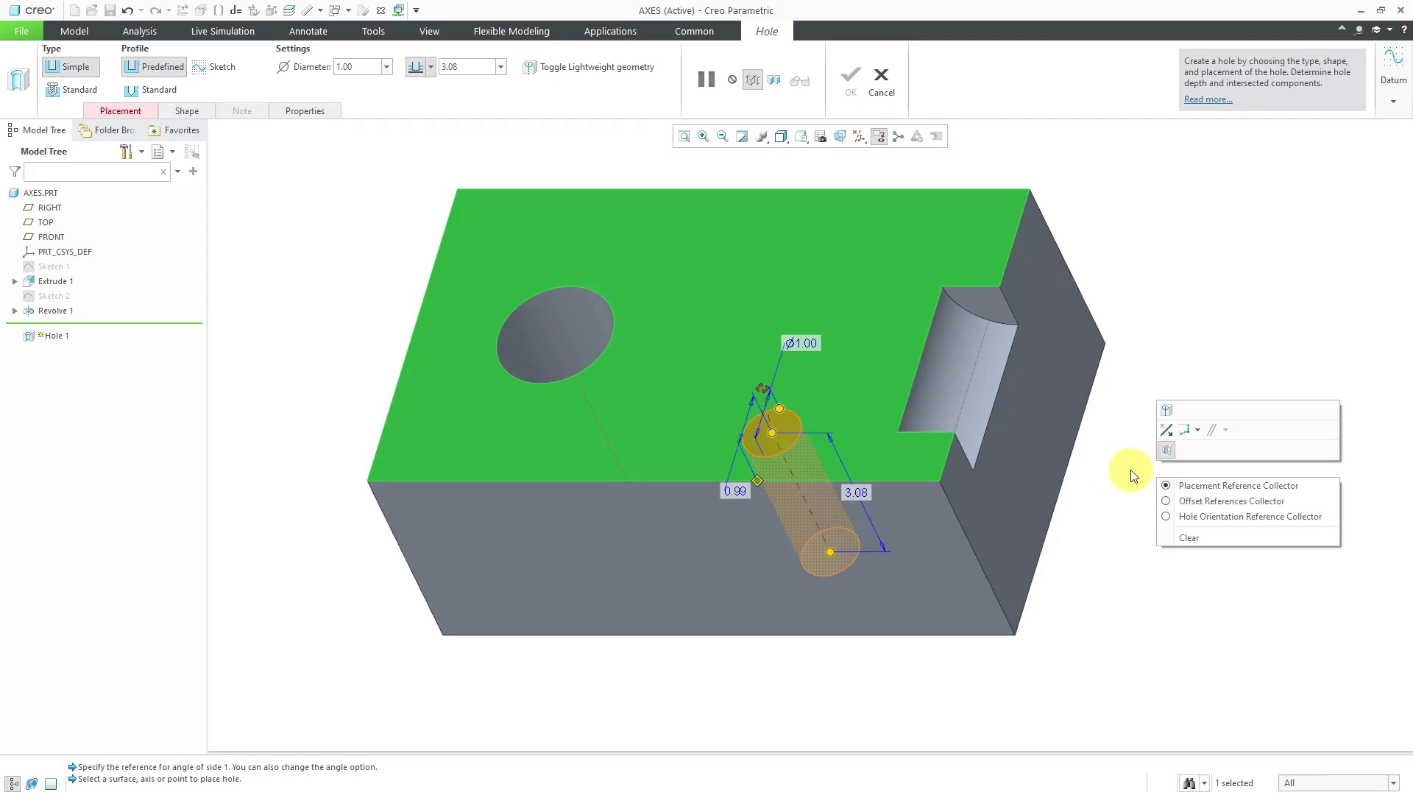
pyautogui.click(1231, 502)
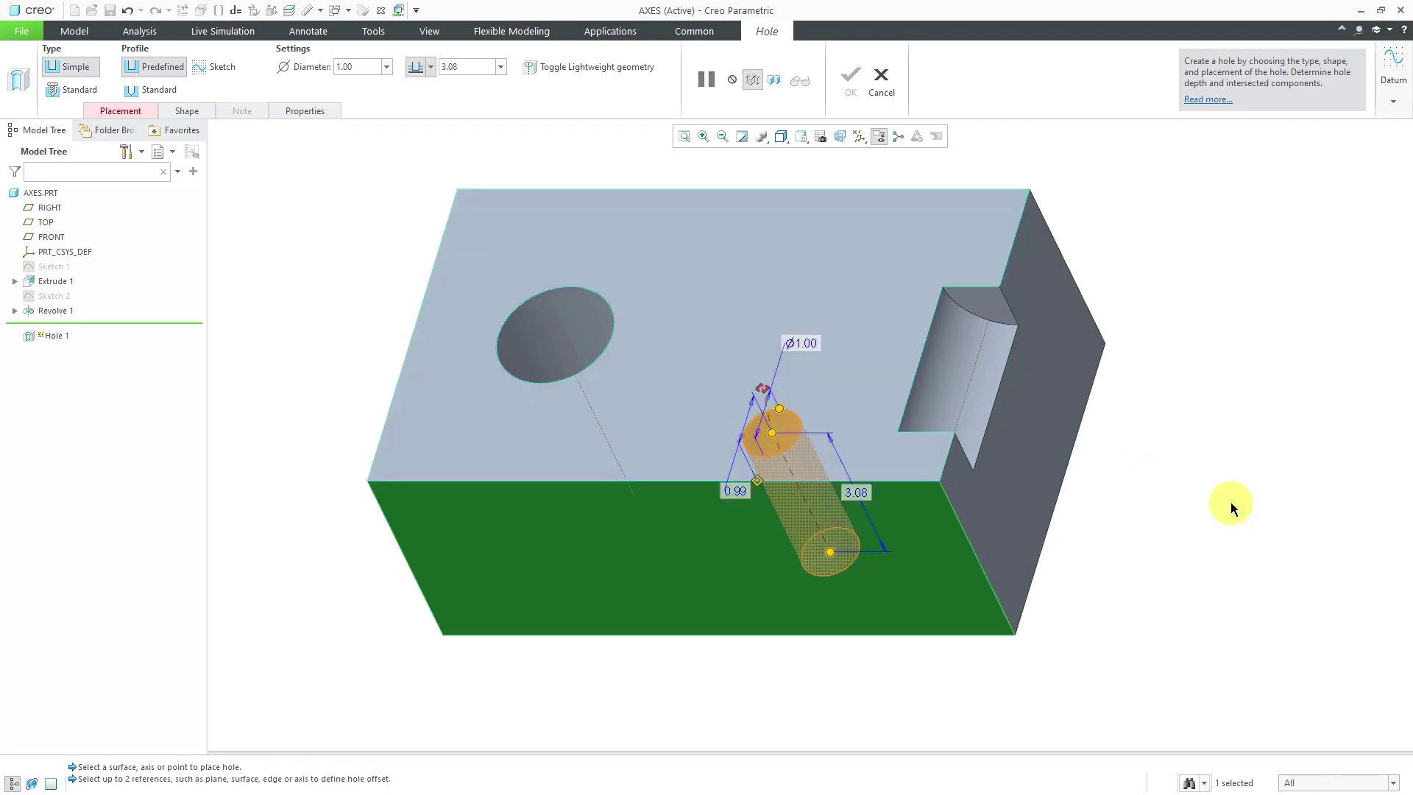
pyautogui.keyDown('ctrl'); pyautogui.click(1025, 466); pyautogui.keyUp('ctrl')
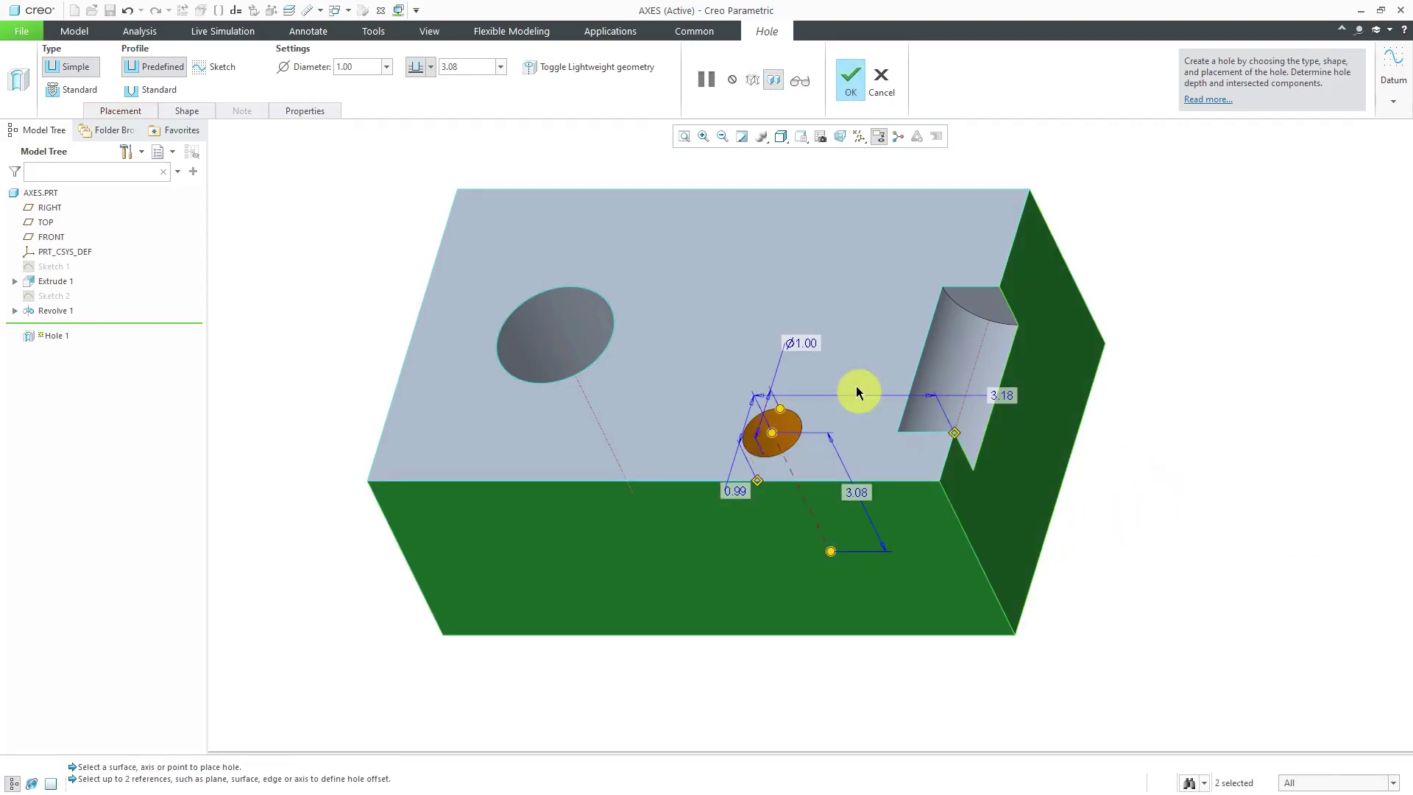
# Step: Set the hole's diameter to 0.5, with offsets of 1 from the front face and 3 from the right side face
pyautogui.doubleClick(805, 344)
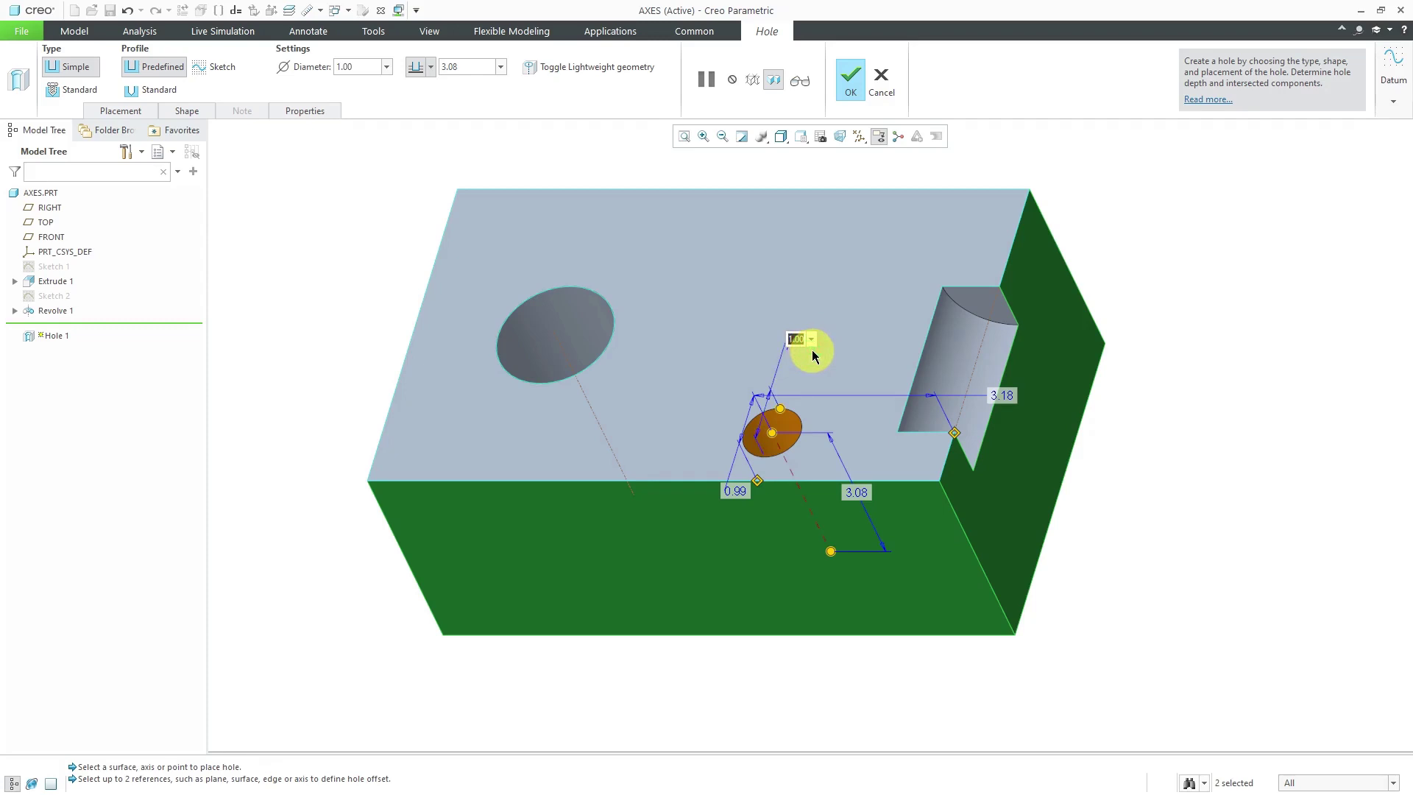
pyautogui.write('0.5')
pyautogui.press('Return')
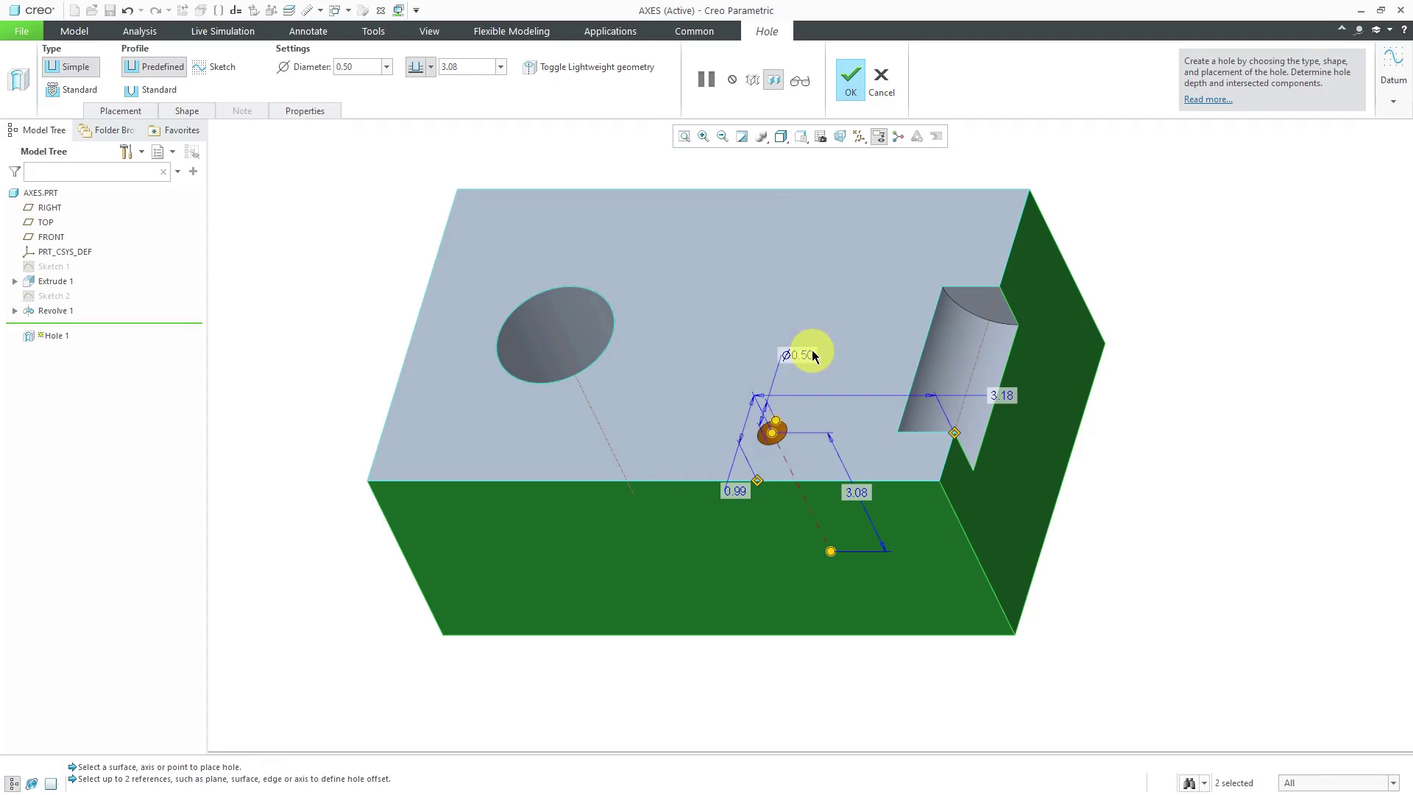
pyautogui.doubleClick(745, 492)
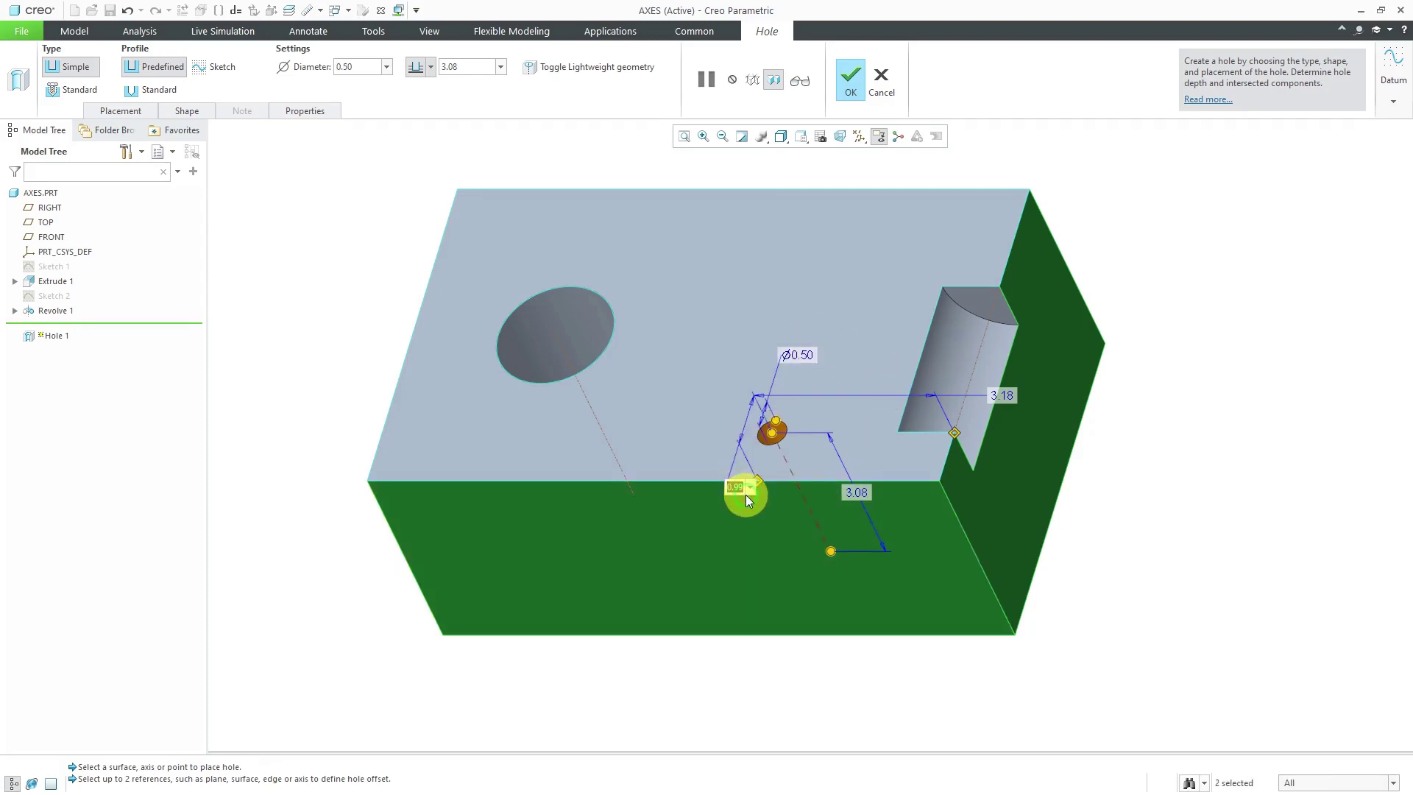
pyautogui.write('1')
pyautogui.press('Return')
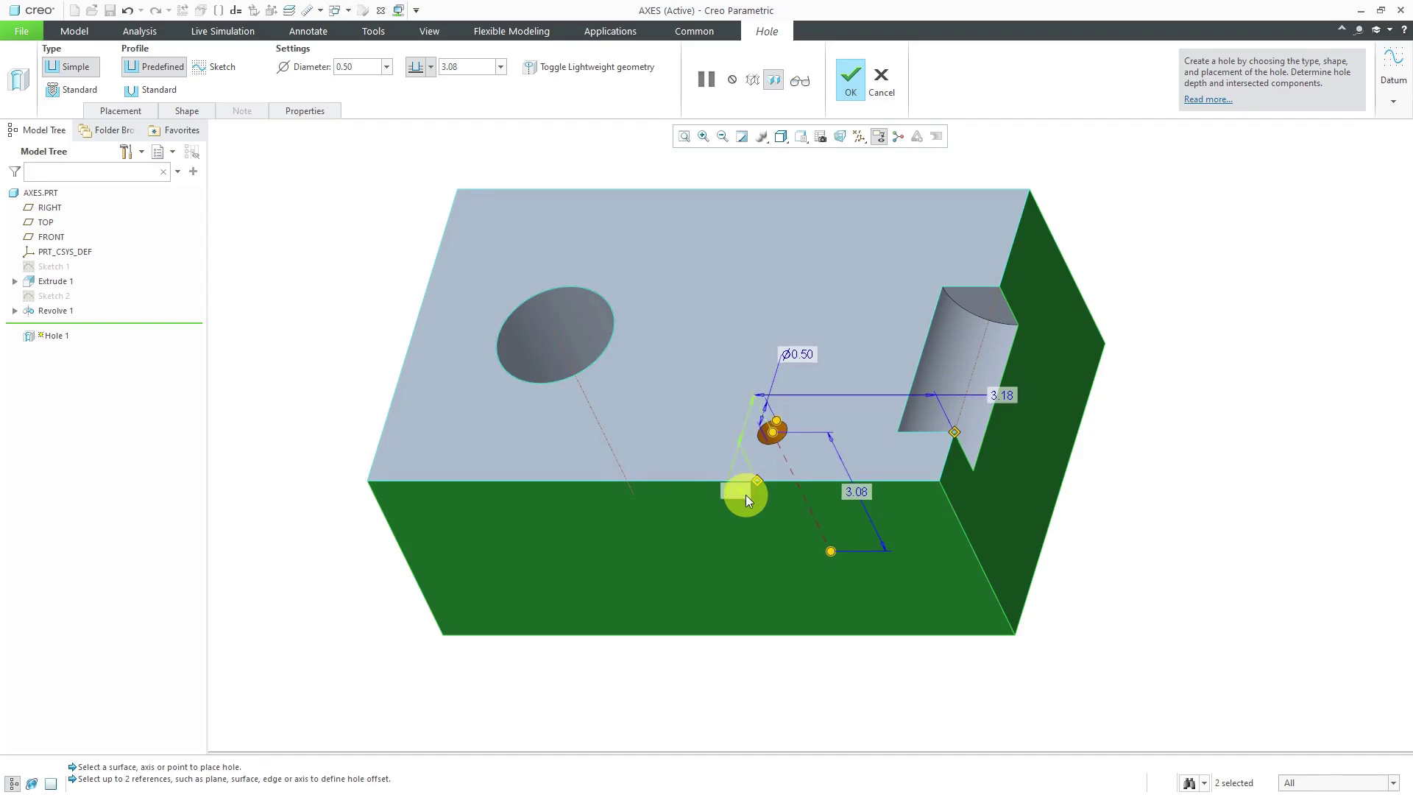
pyautogui.doubleClick(1005, 396)
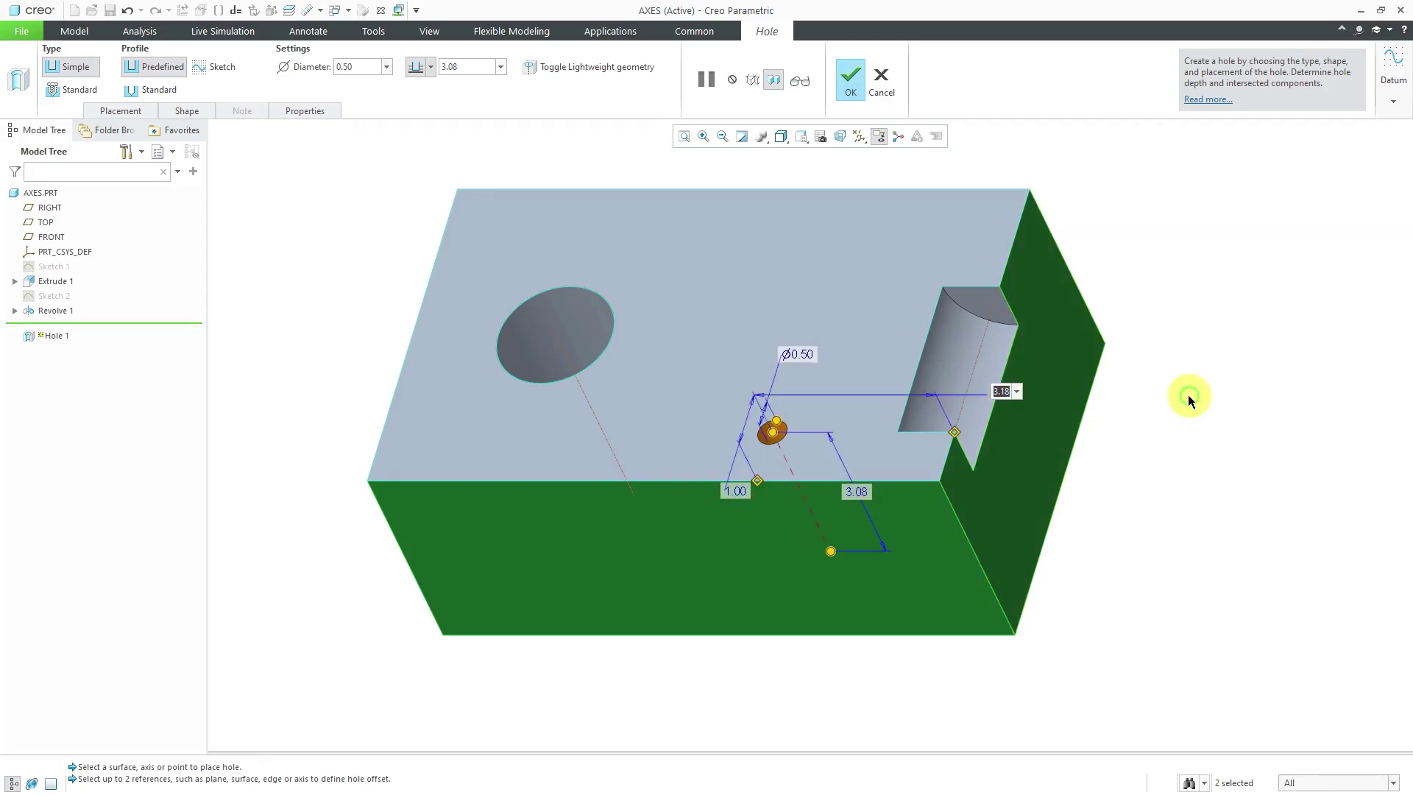
pyautogui.write('3')
pyautogui.press('Return')
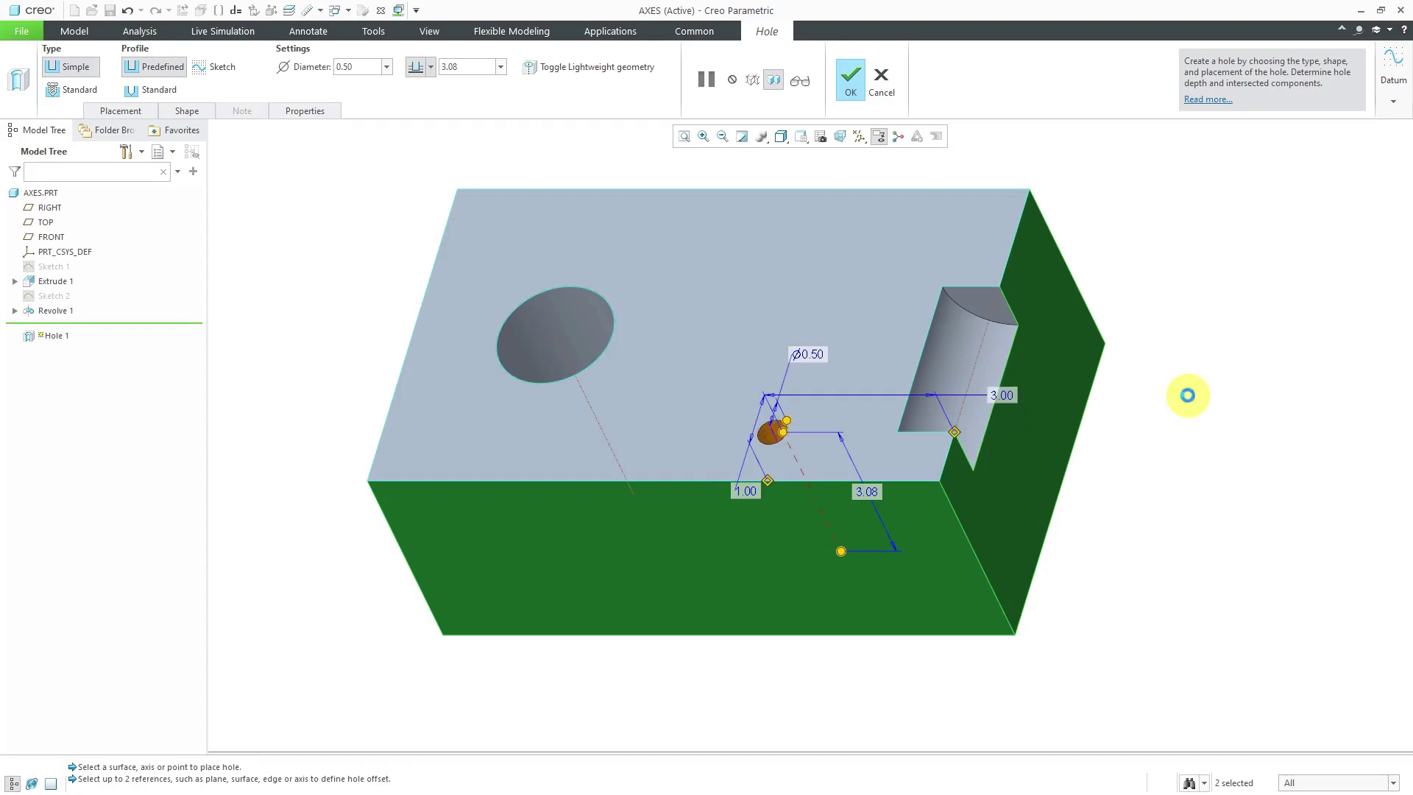
# Step: Set the small hole's depth to Through All and complete the feature
pyautogui.rightClick(841, 551)
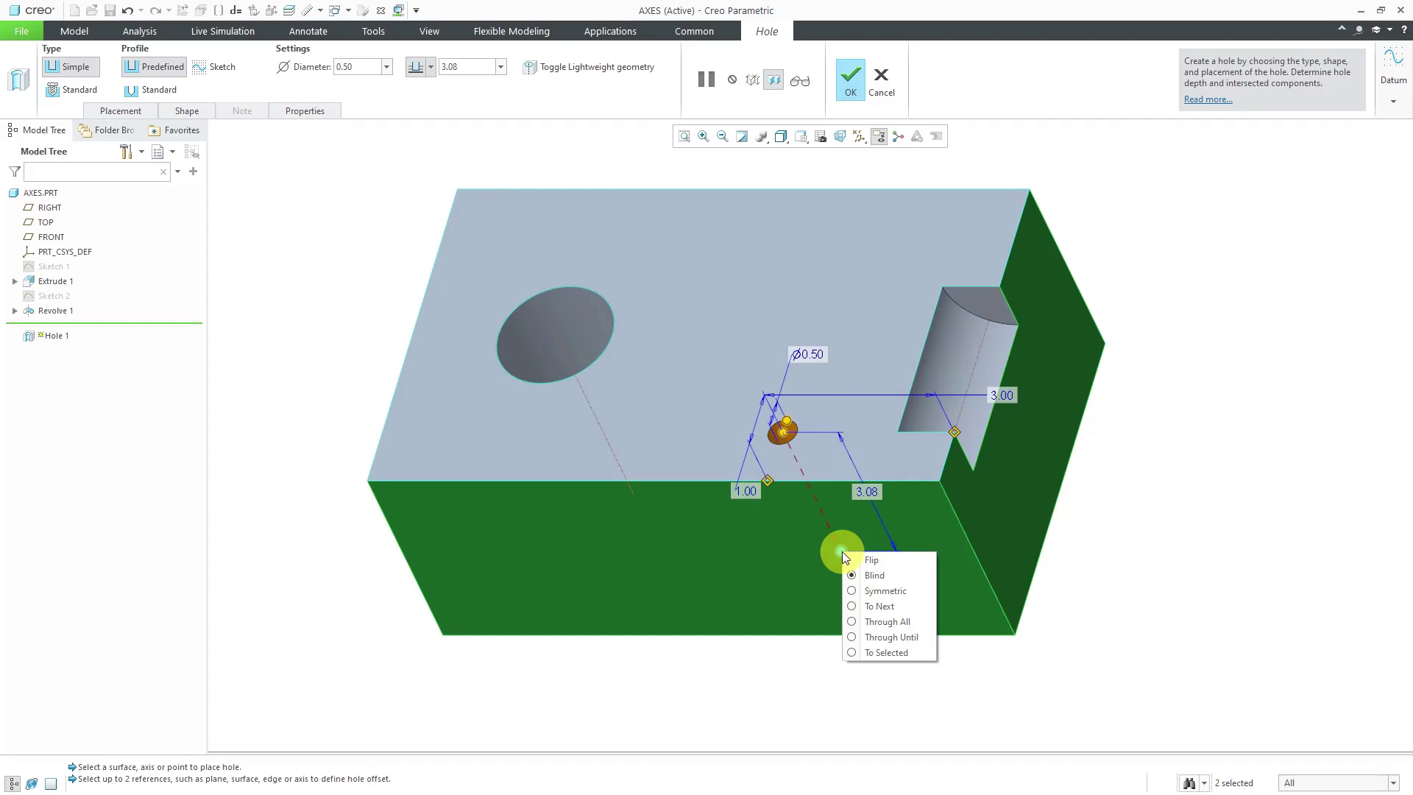
pyautogui.click(891, 613)
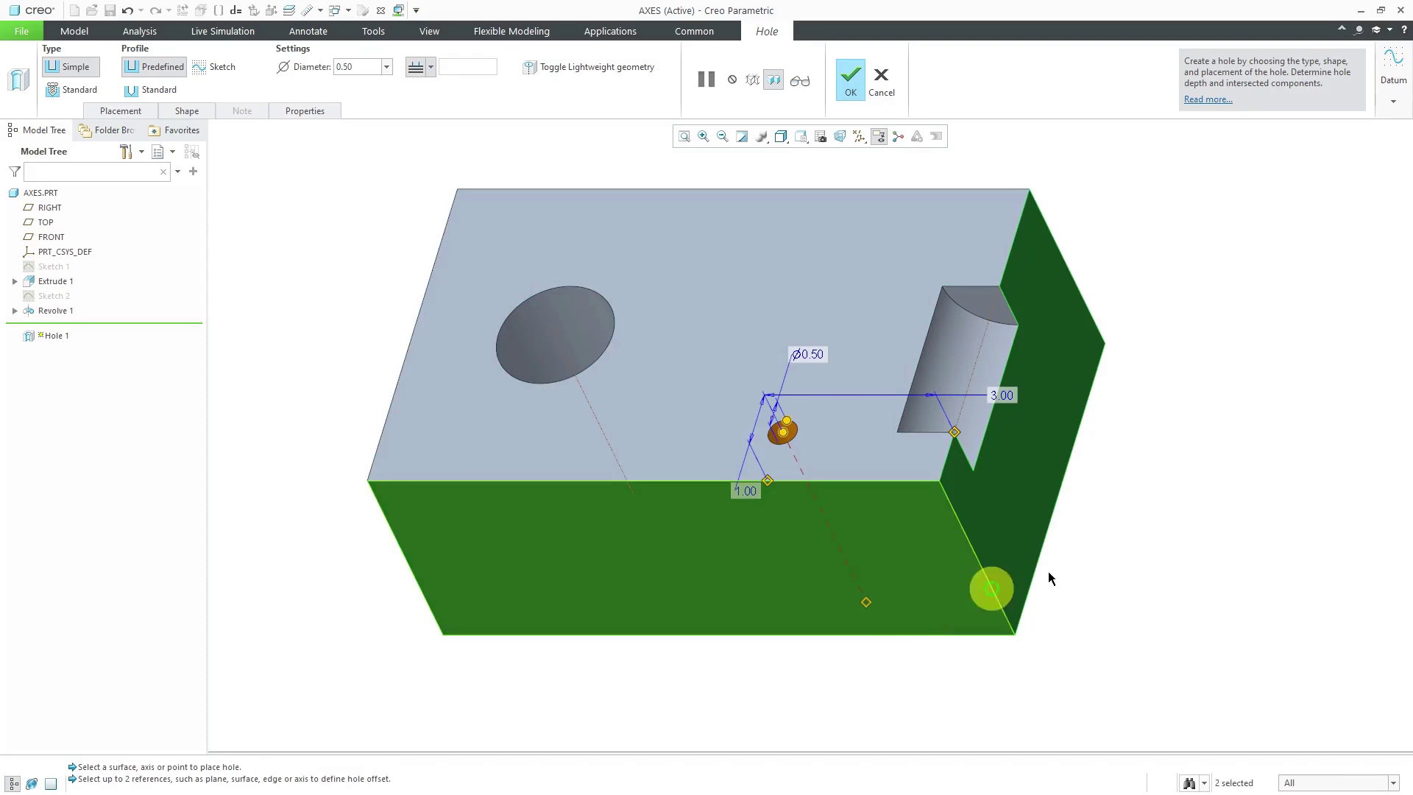
pyautogui.middleClick(1113, 535)
pyautogui.click(1115, 543)
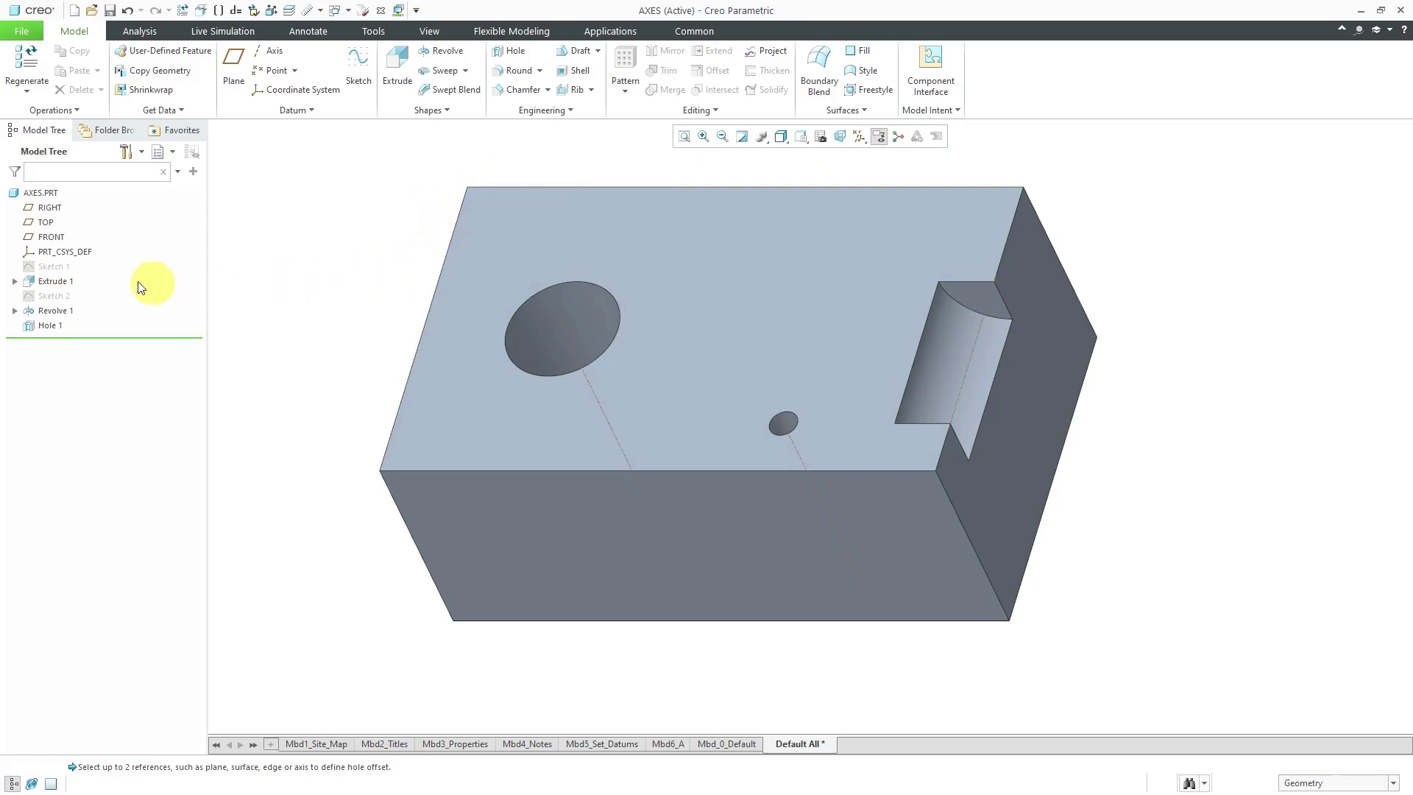
# Step: Edit Sketch 1 and draw a vertical line across the circle through its center, from one side of the circle to the other
pyautogui.click(57, 270)
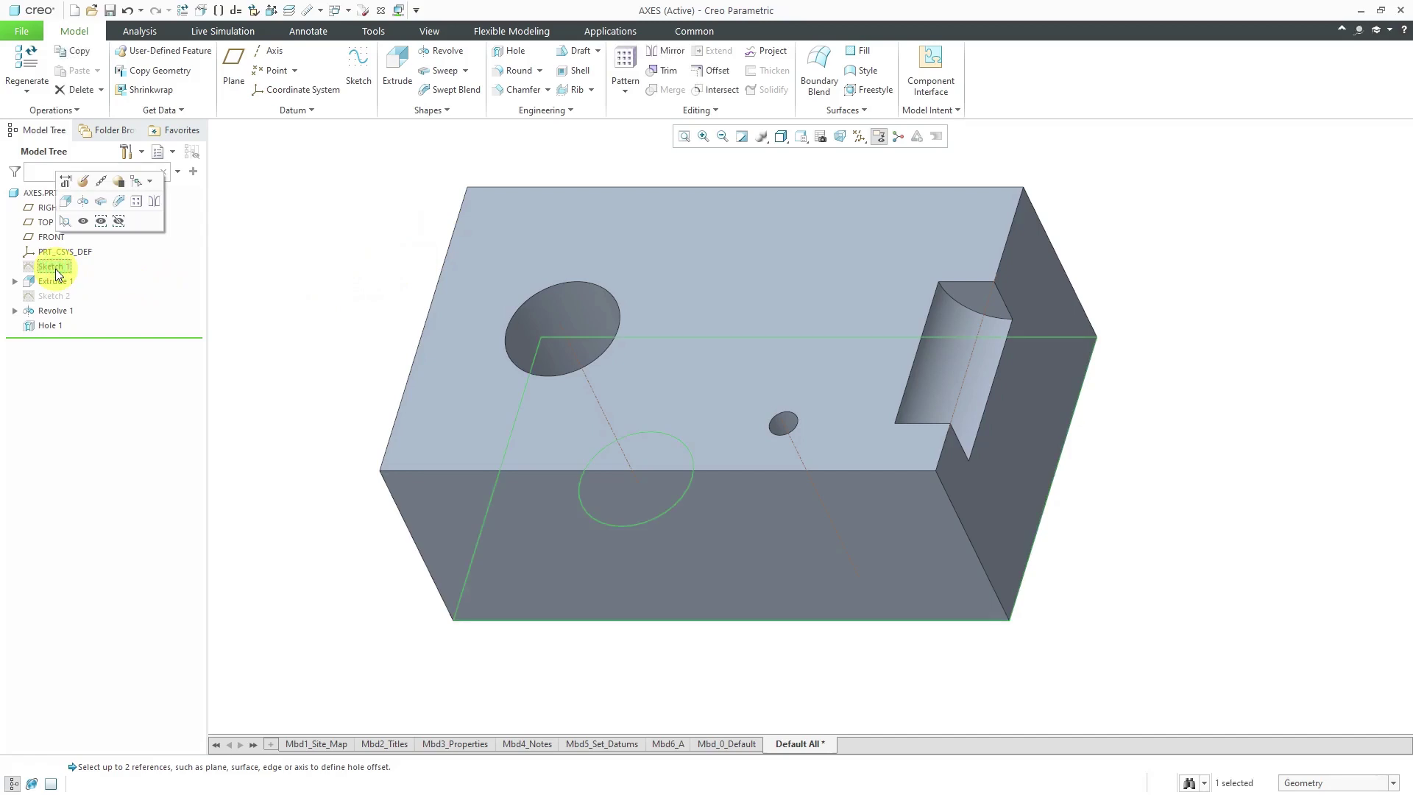
pyautogui.click(83, 180)
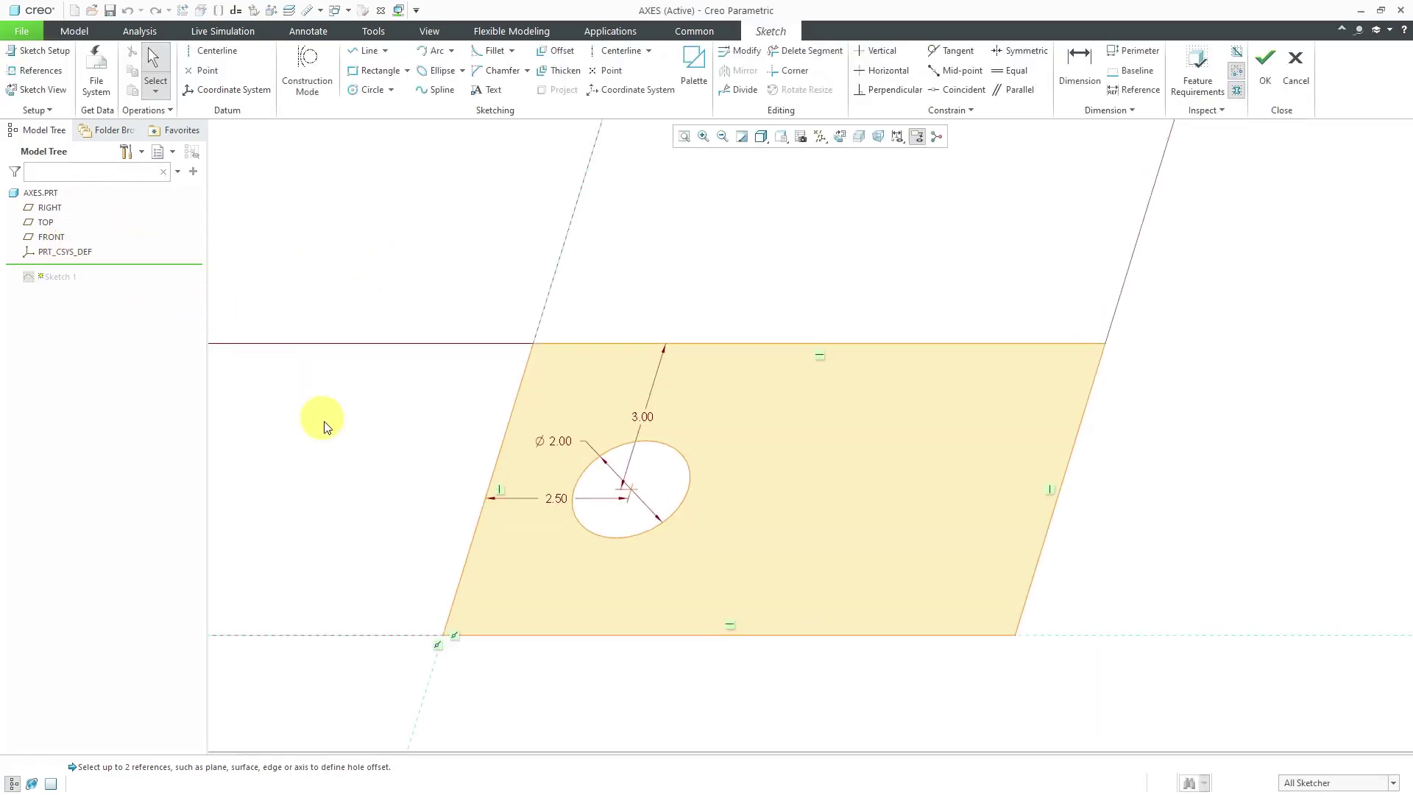
pyautogui.click(360, 50)
pyautogui.click(630, 488)
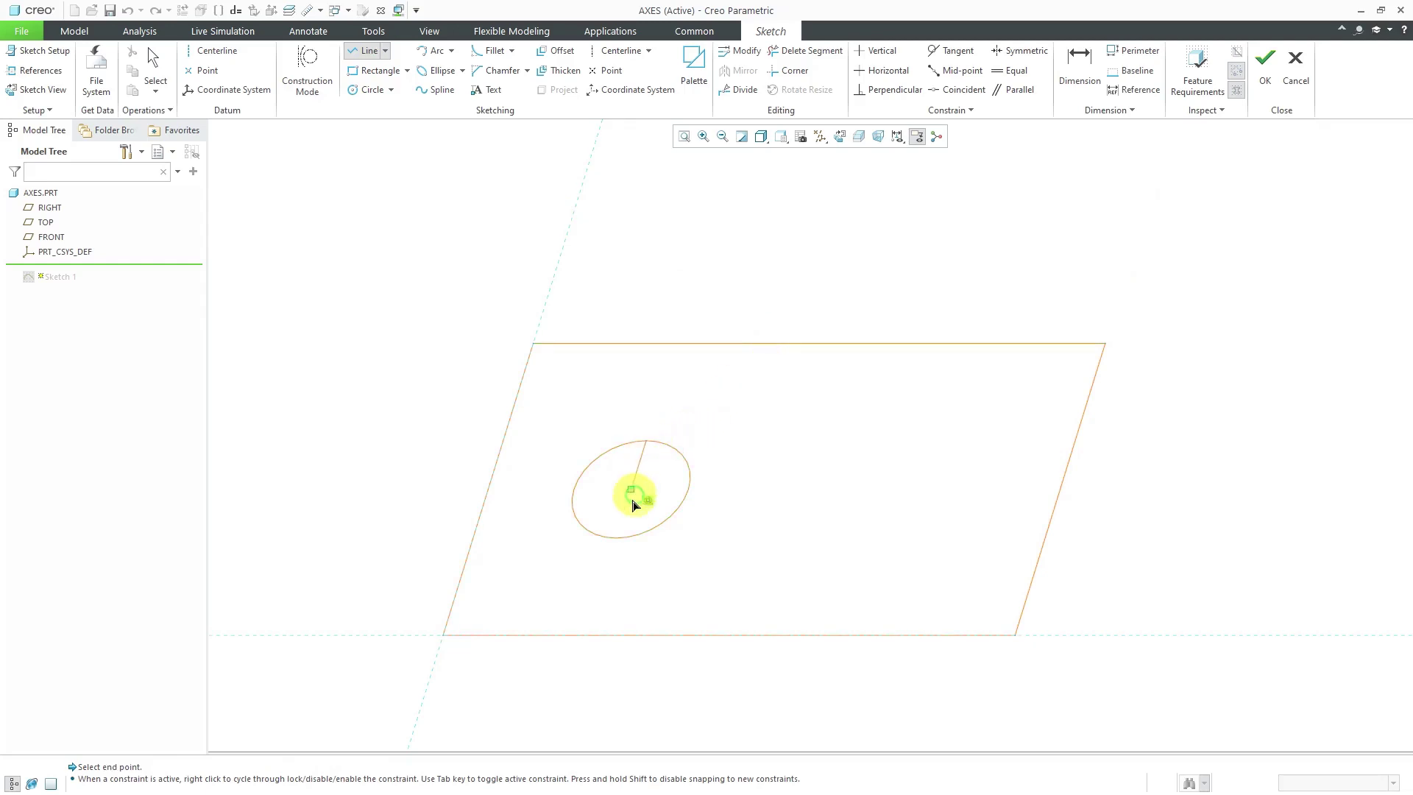
pyautogui.click(622, 537)
pyautogui.middleClick(388, 442)
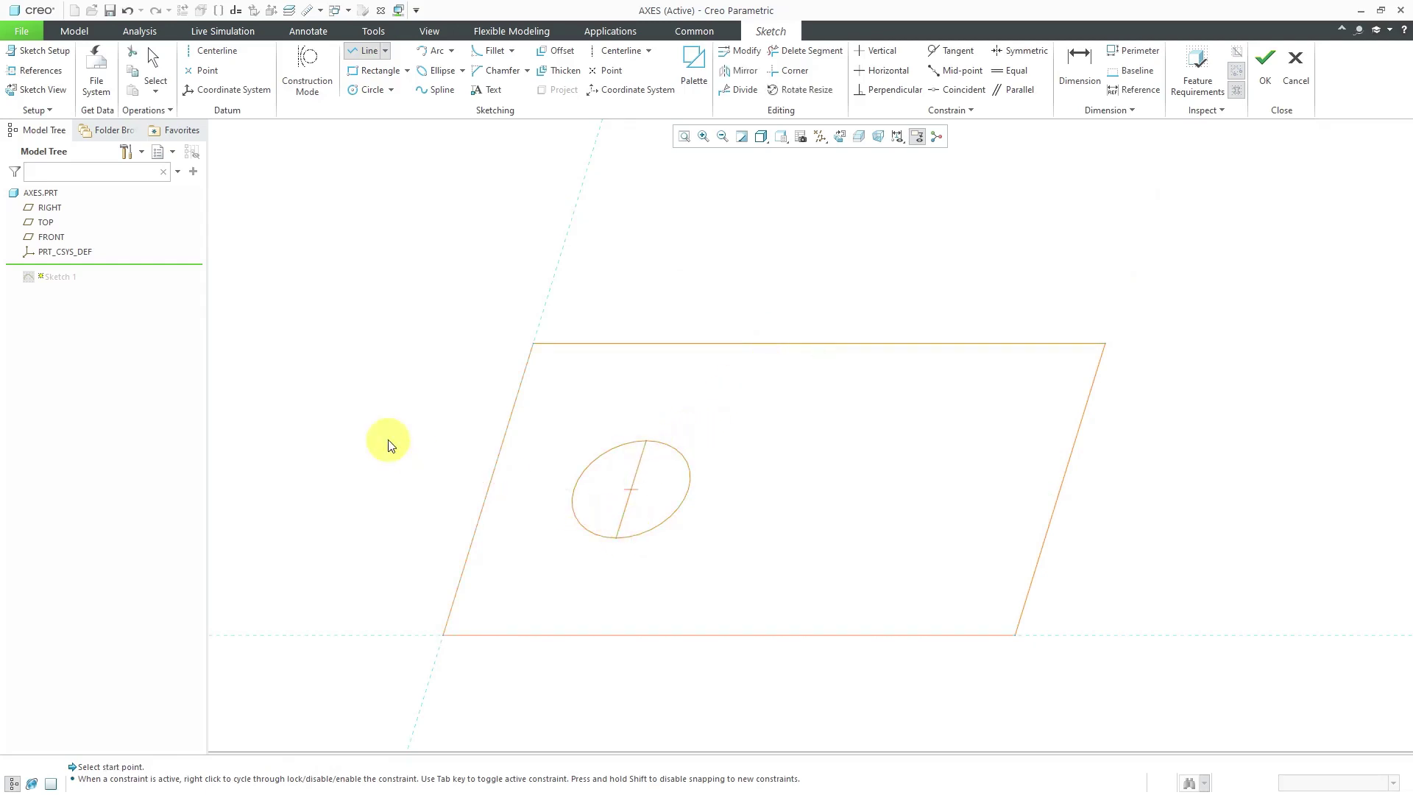
pyautogui.middleClick(402, 438)
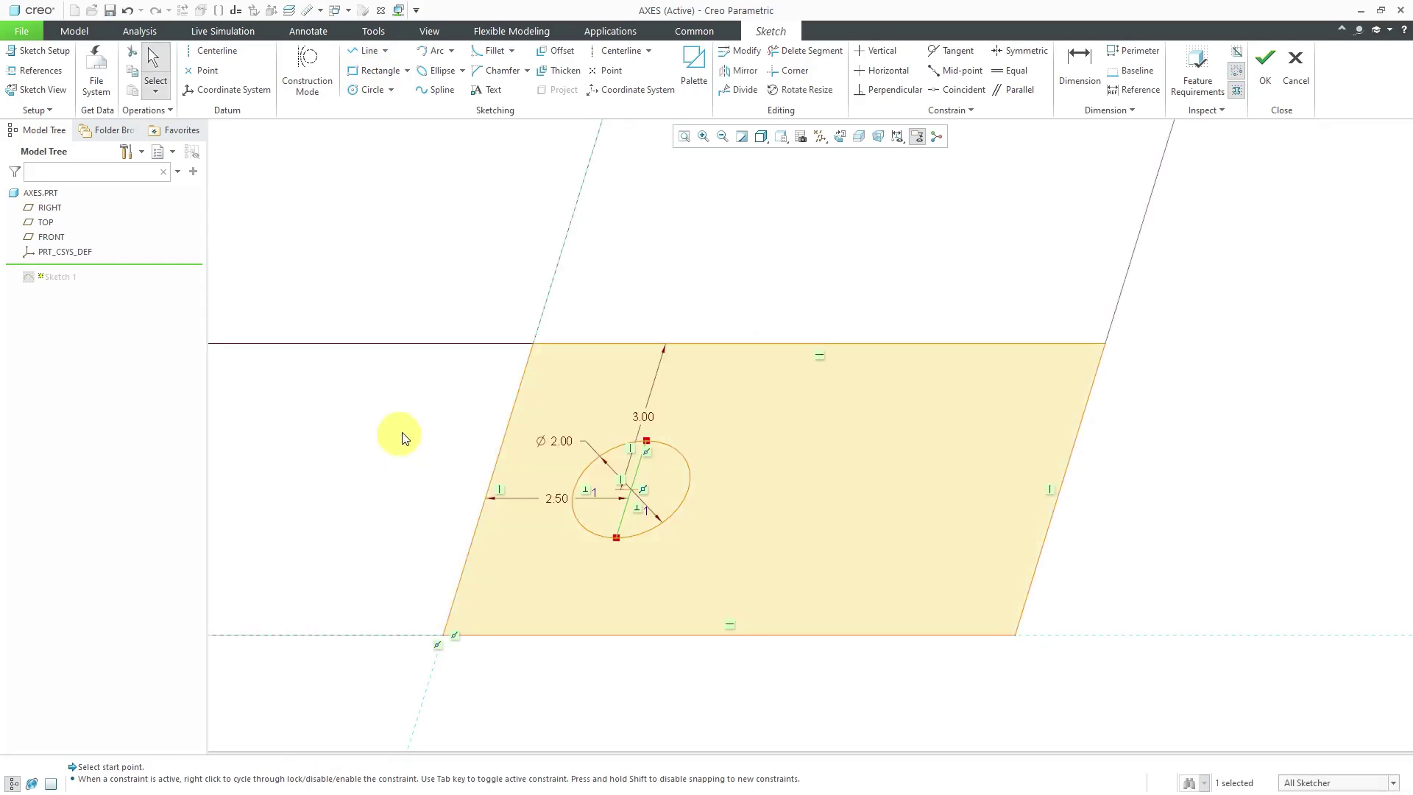
# Step: Trim away the left half of the circle, move its diameter dimension clear of the 3.00 dimension, and finish the sketch
pyautogui.click(808, 52)
pyautogui.click(618, 462)
pyautogui.press('Escape')
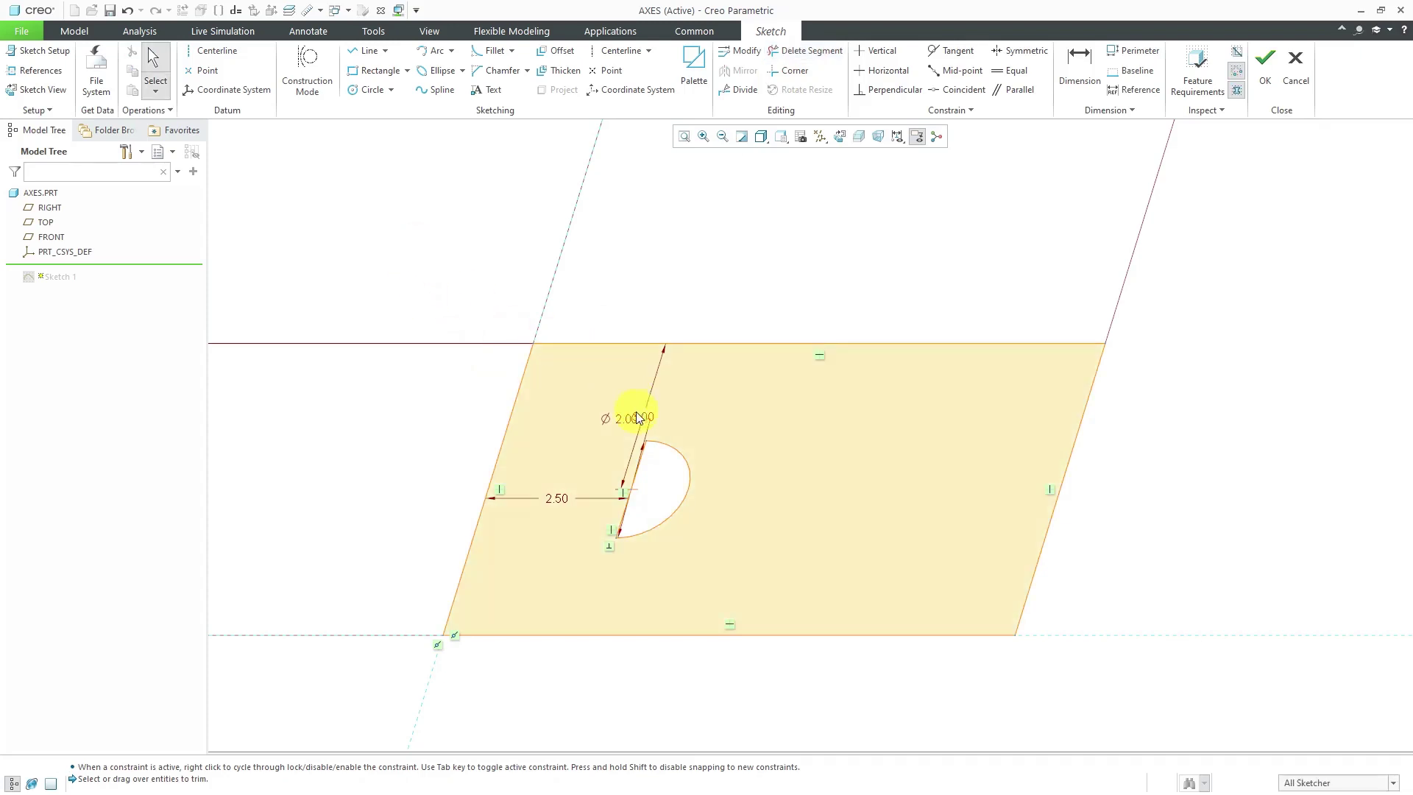
pyautogui.moveTo(615, 417); pyautogui.dragTo(591, 425)
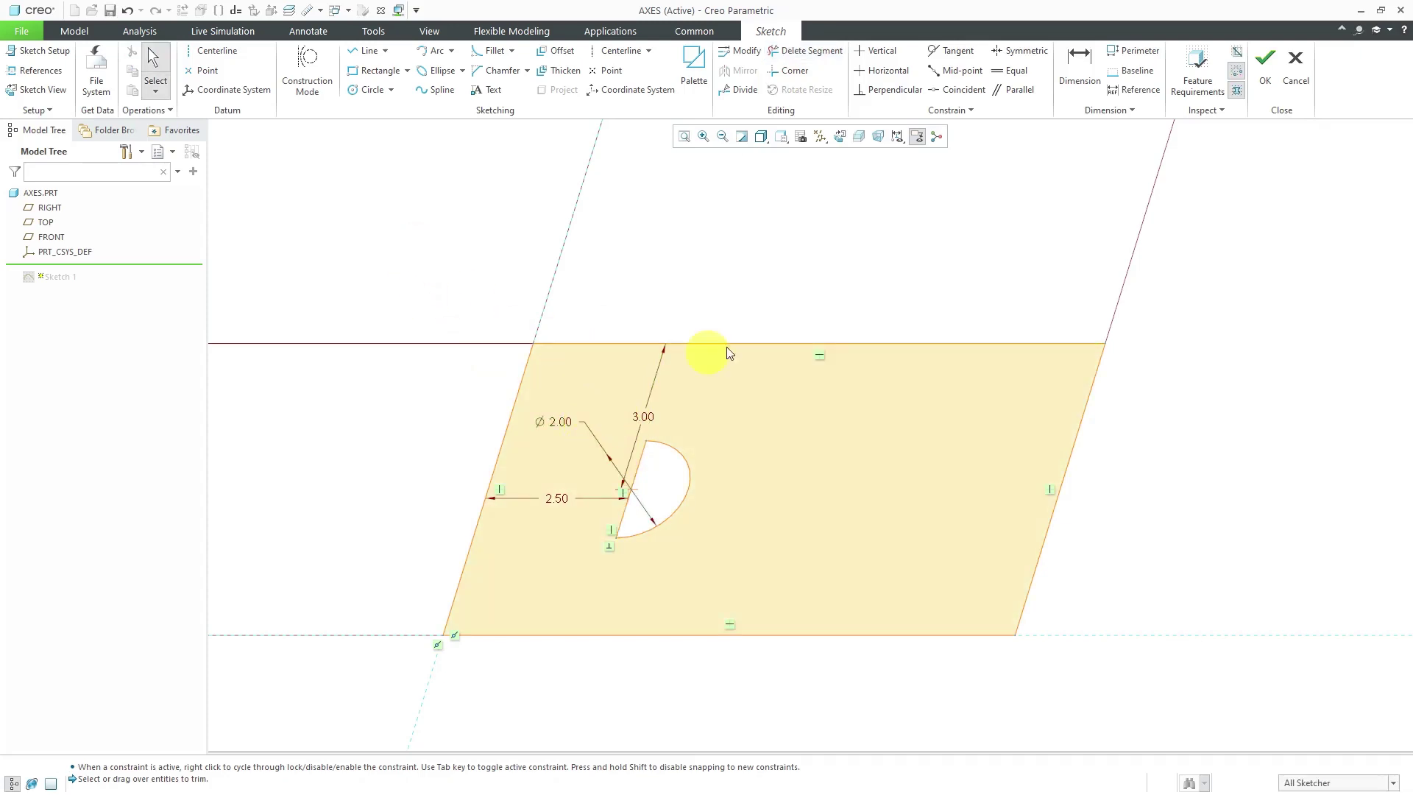
pyautogui.click(1268, 76)
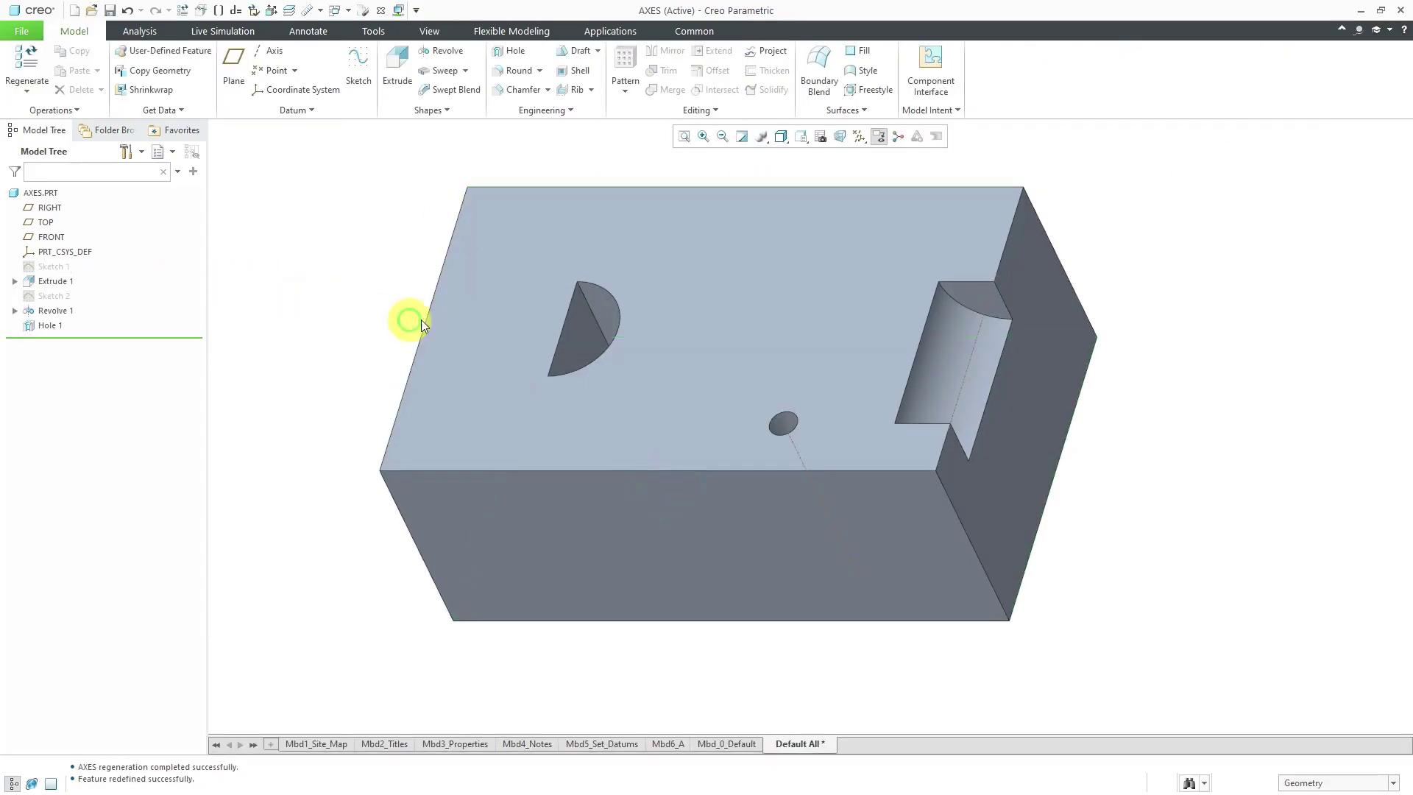
# Step: Switch the model's display style to Hidden Line
pyautogui.scroll(3, 492, 319)
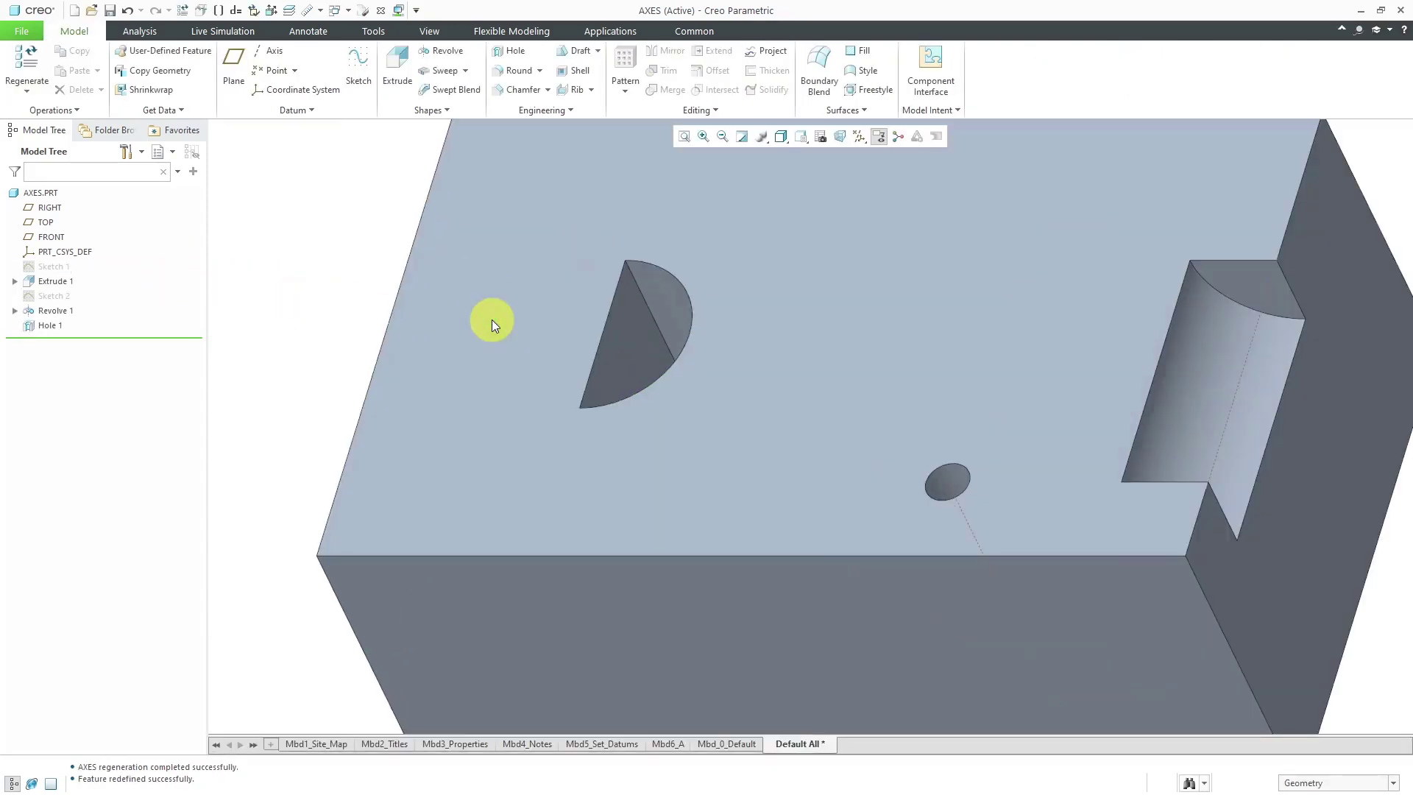
pyautogui.click(782, 136)
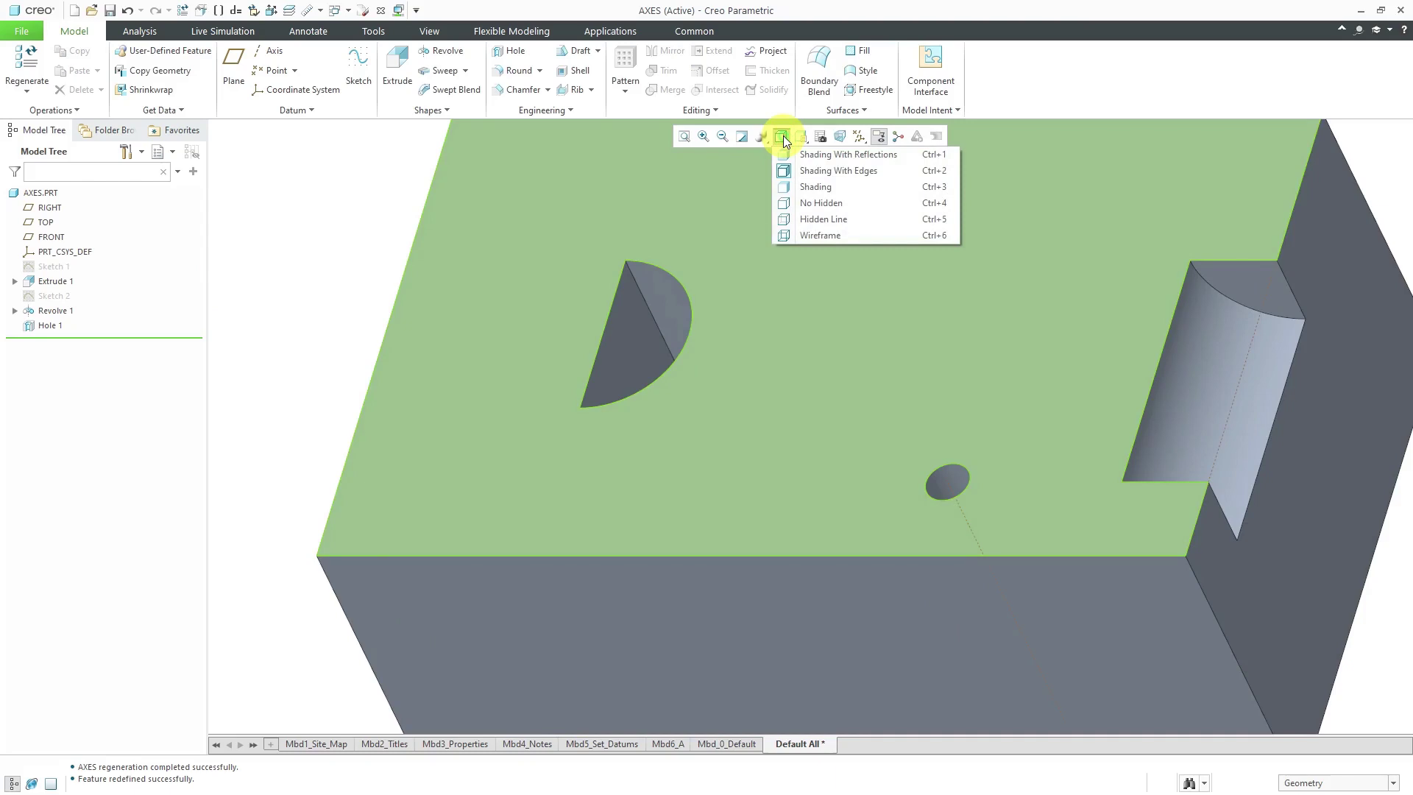
pyautogui.click(816, 220)
pyautogui.scroll(-2, 705, 255)
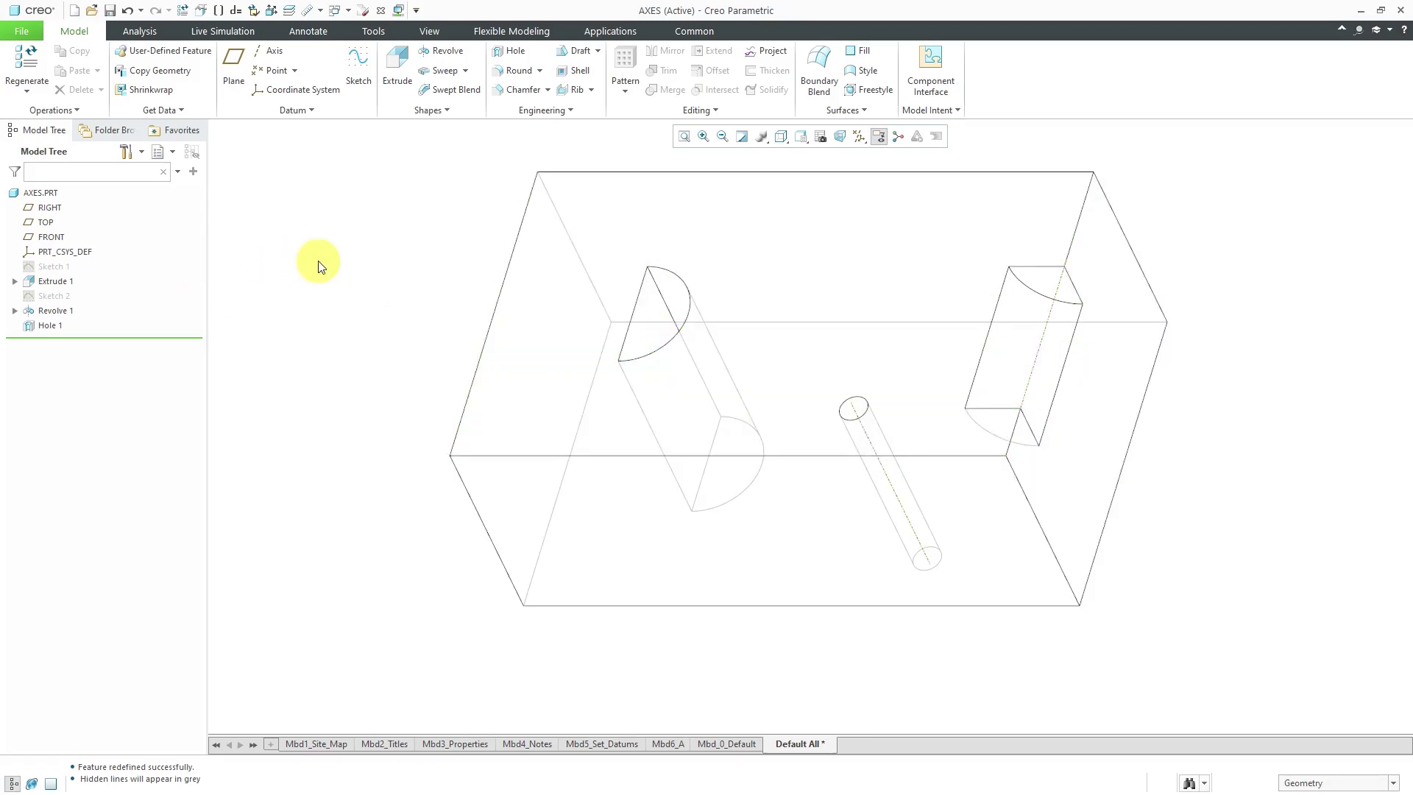
# Step: Set the configuration option show_axes_for_extr_arcs to yes and save the settings to config.pro
pyautogui.click(26, 33)
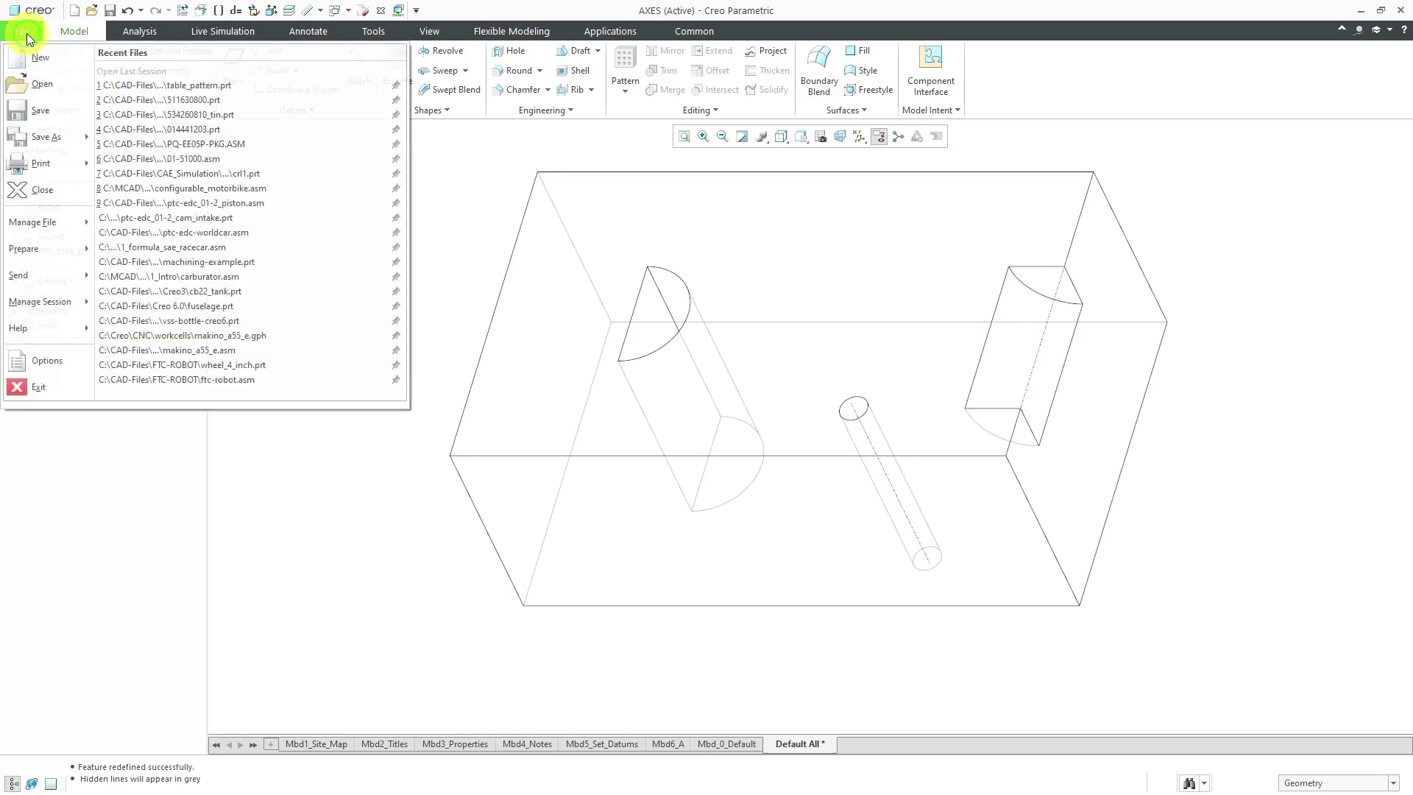
pyautogui.click(66, 359)
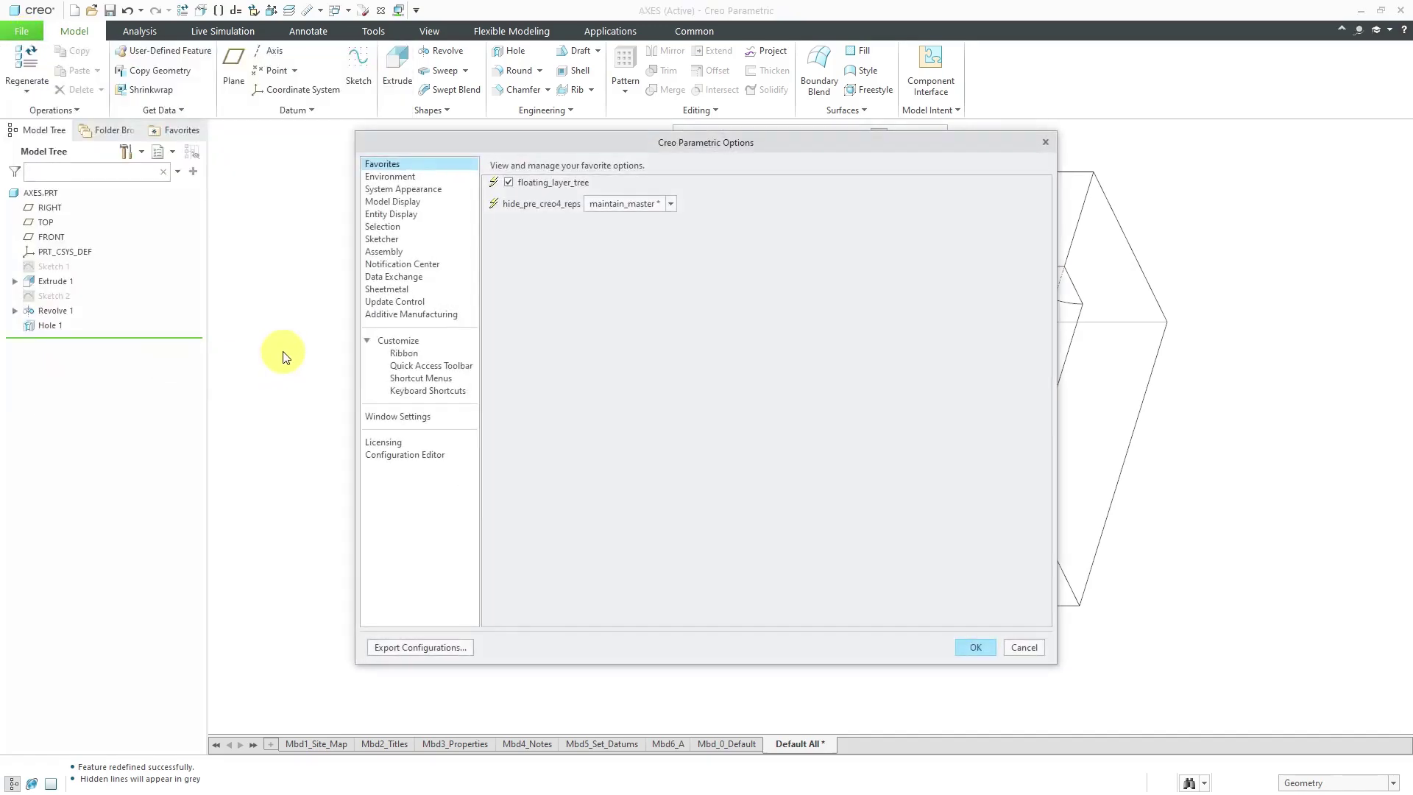
pyautogui.click(409, 455)
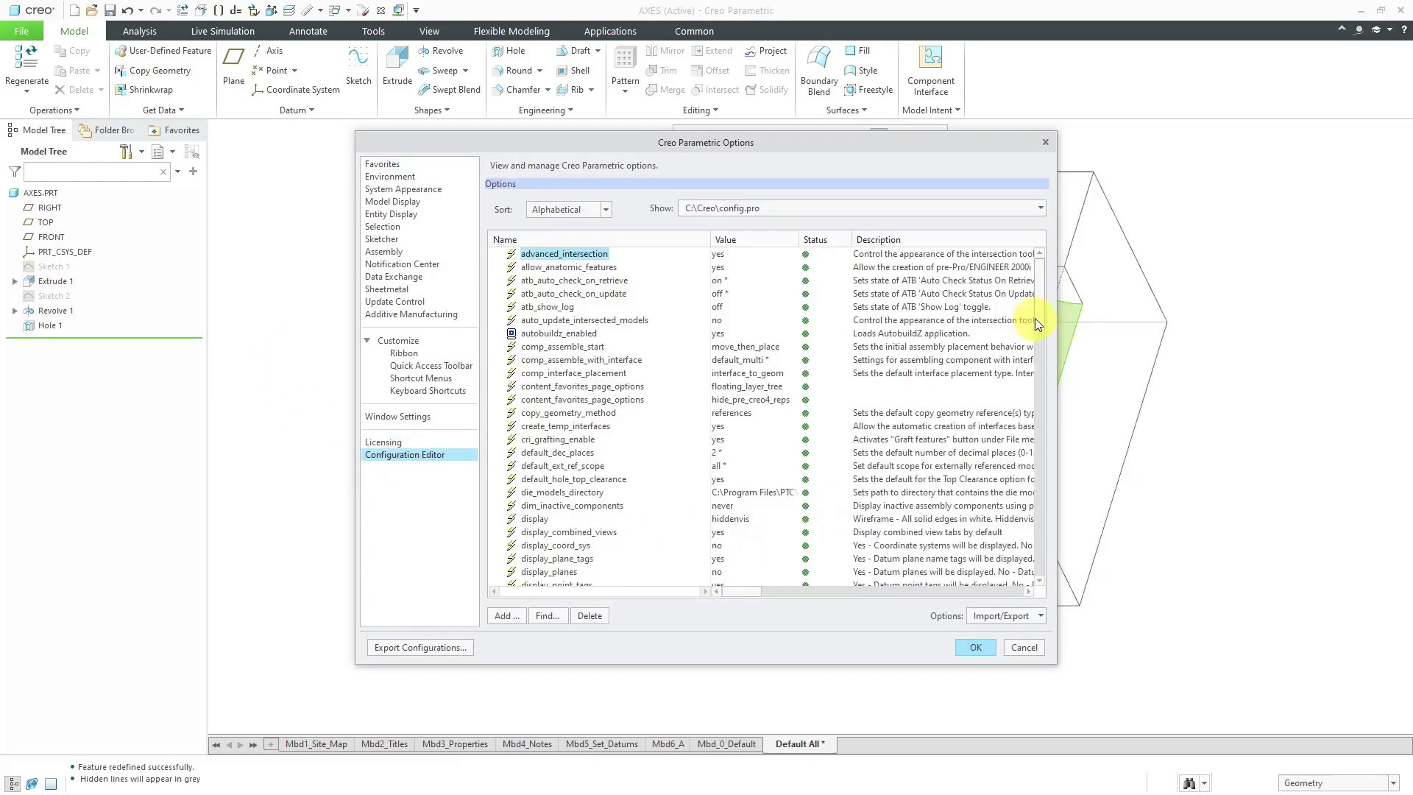
pyautogui.moveTo(1041, 303); pyautogui.dragTo(1036, 534)
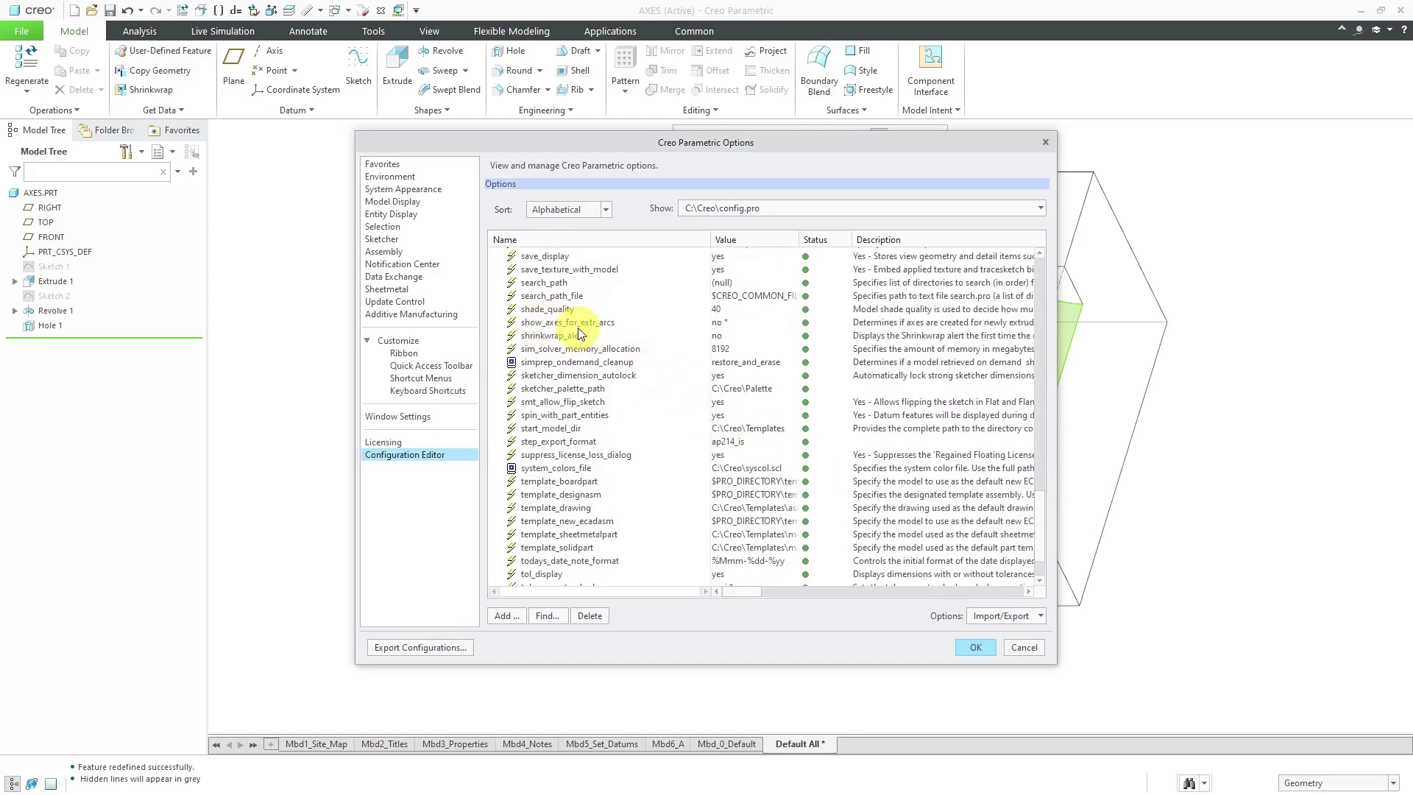
pyautogui.click(720, 323)
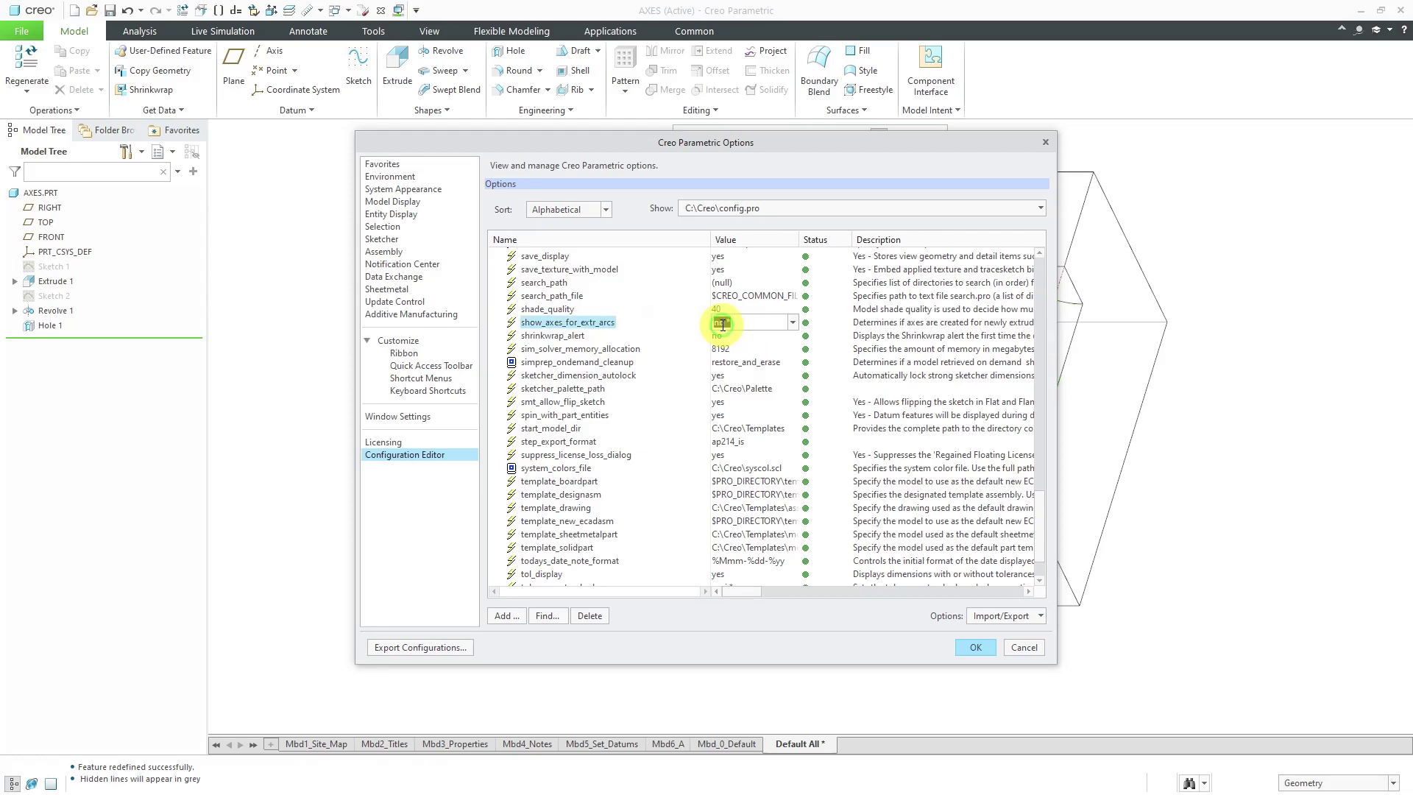
pyautogui.click(796, 323)
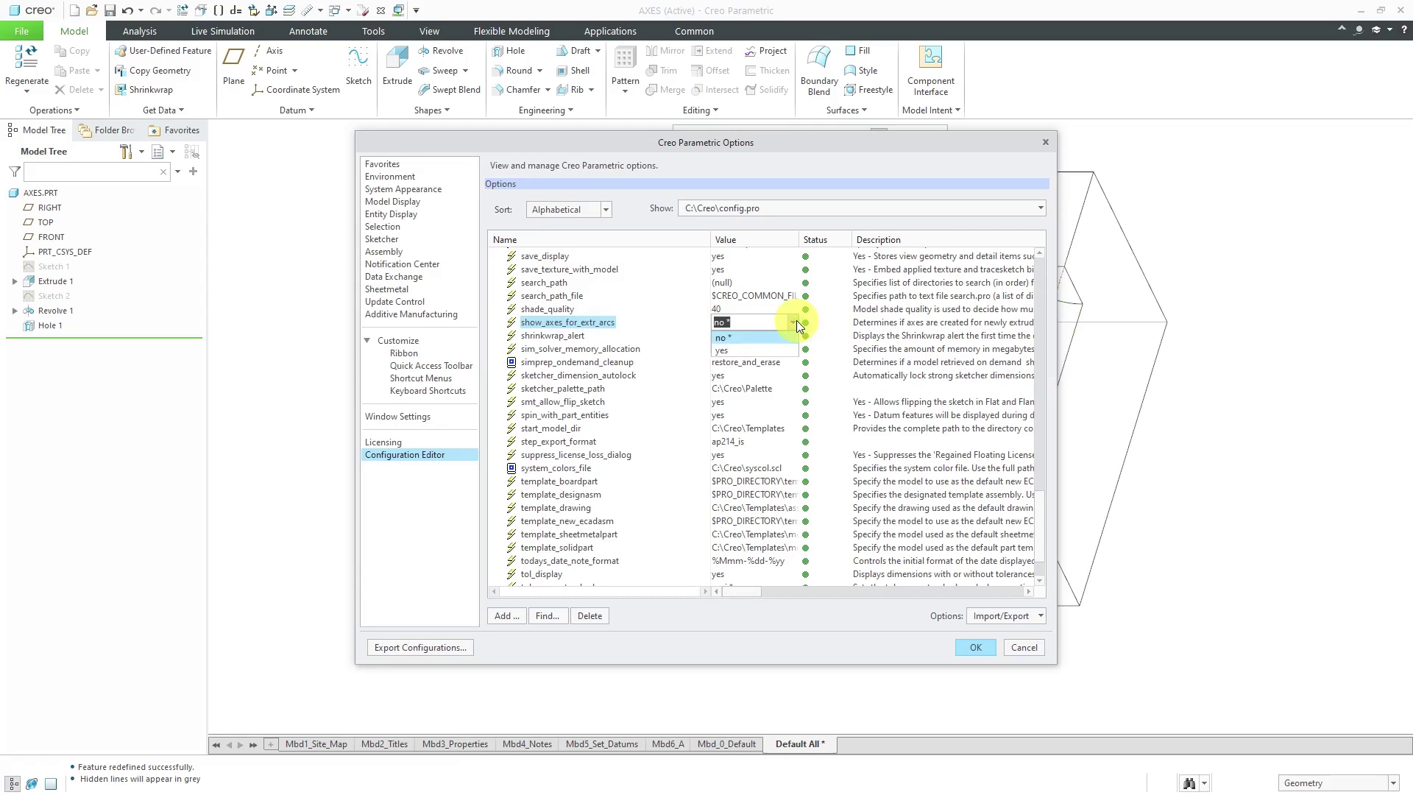
pyautogui.click(768, 352)
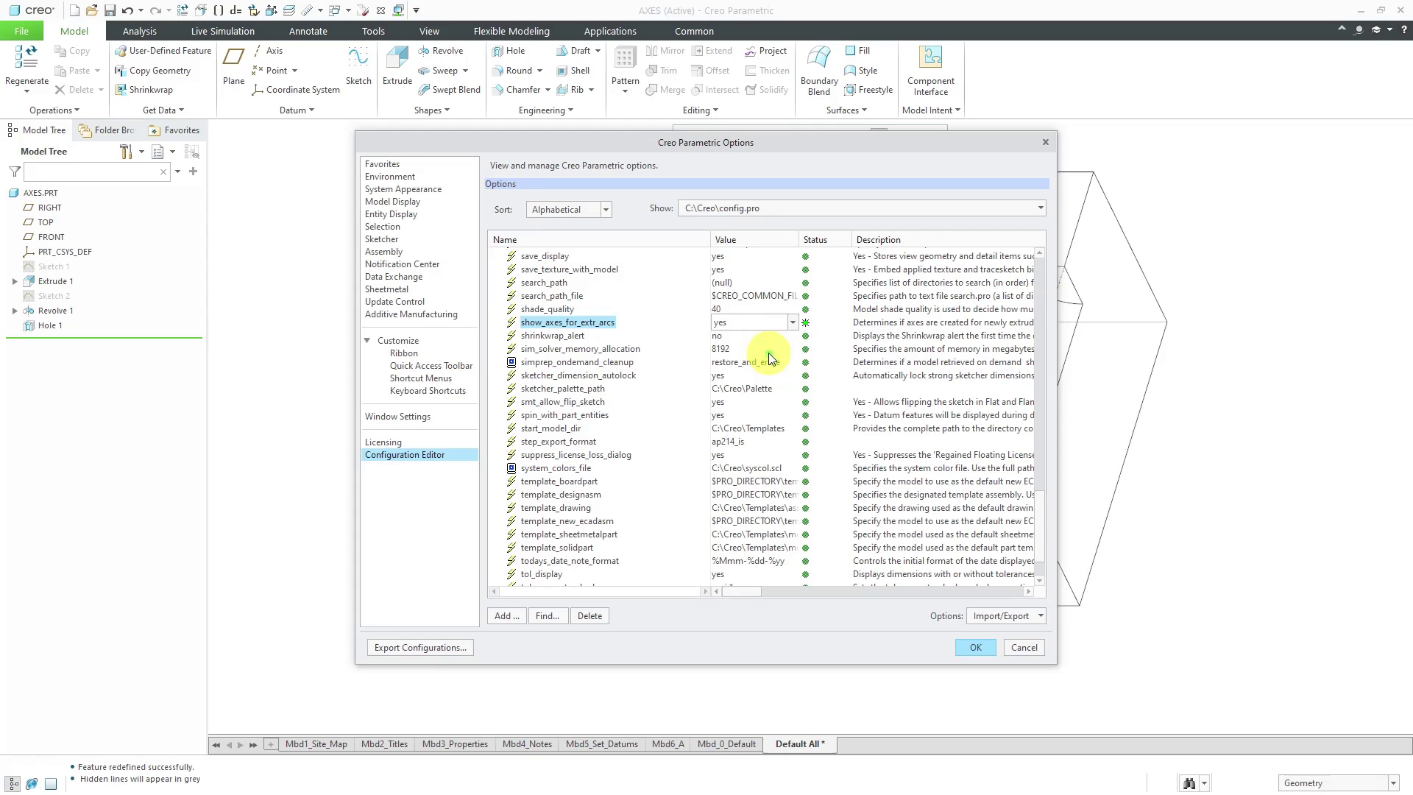
pyautogui.click(977, 650)
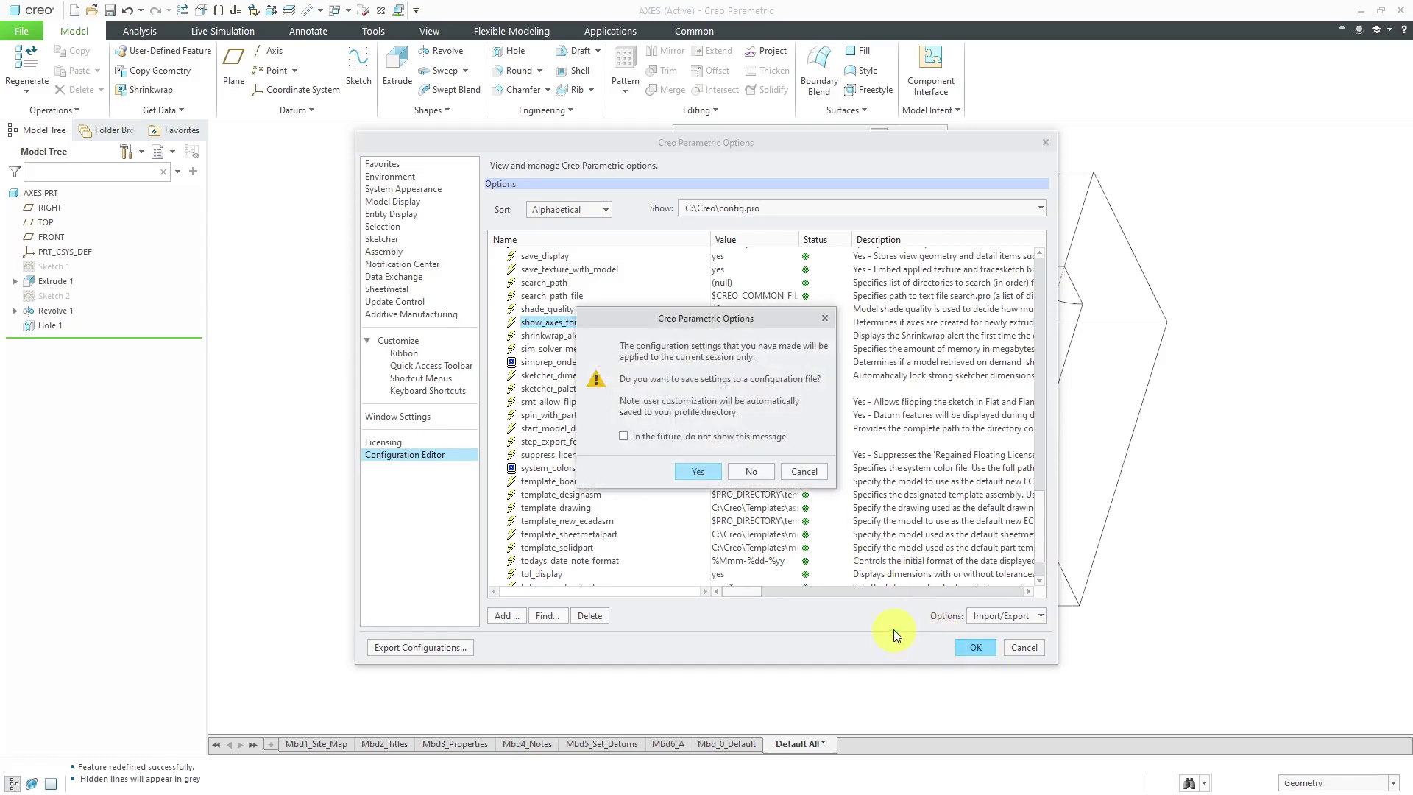
pyautogui.click(691, 472)
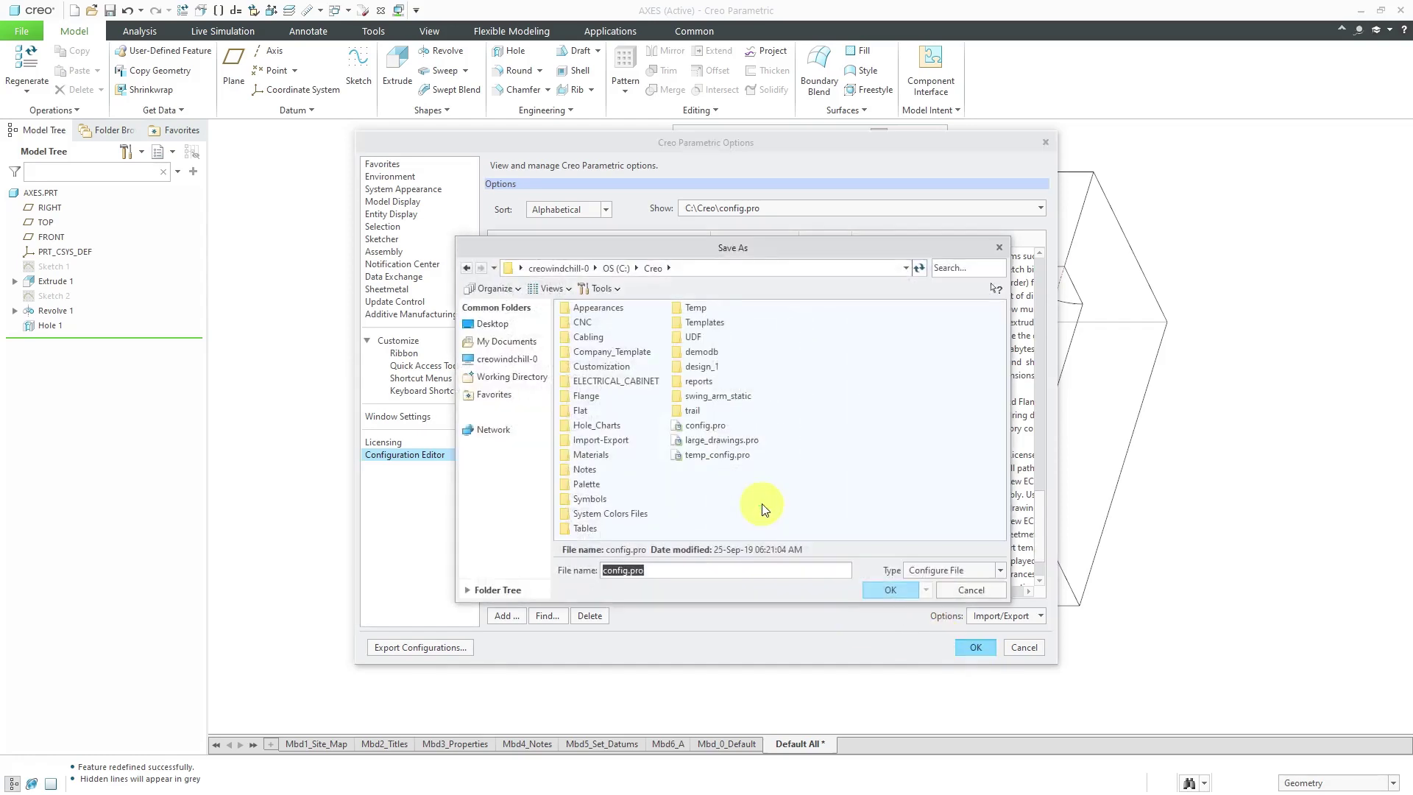
pyautogui.click(886, 589)
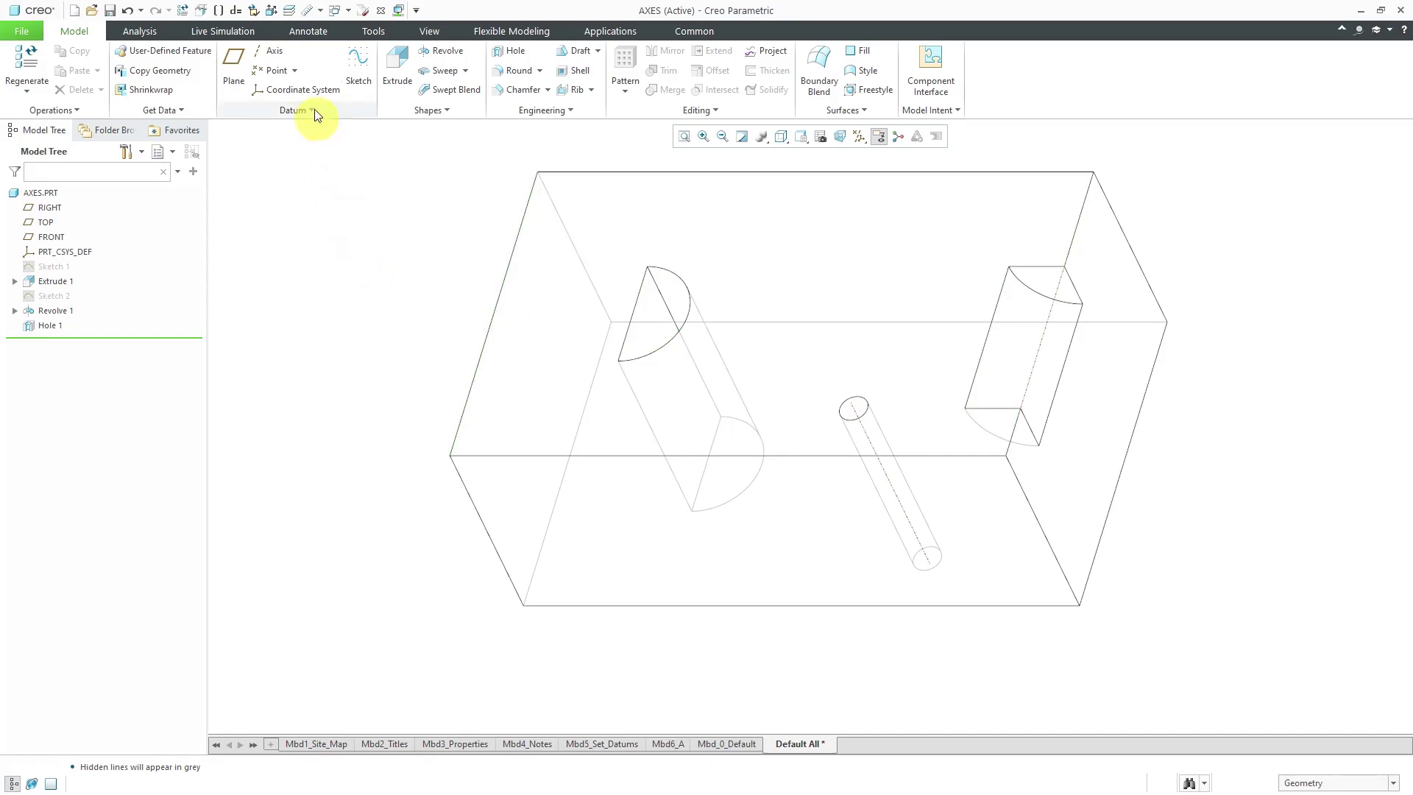
# Step: Create a datum point where the small hole's axis meets the block's top face
pyautogui.click(276, 70)
pyautogui.click(869, 441)
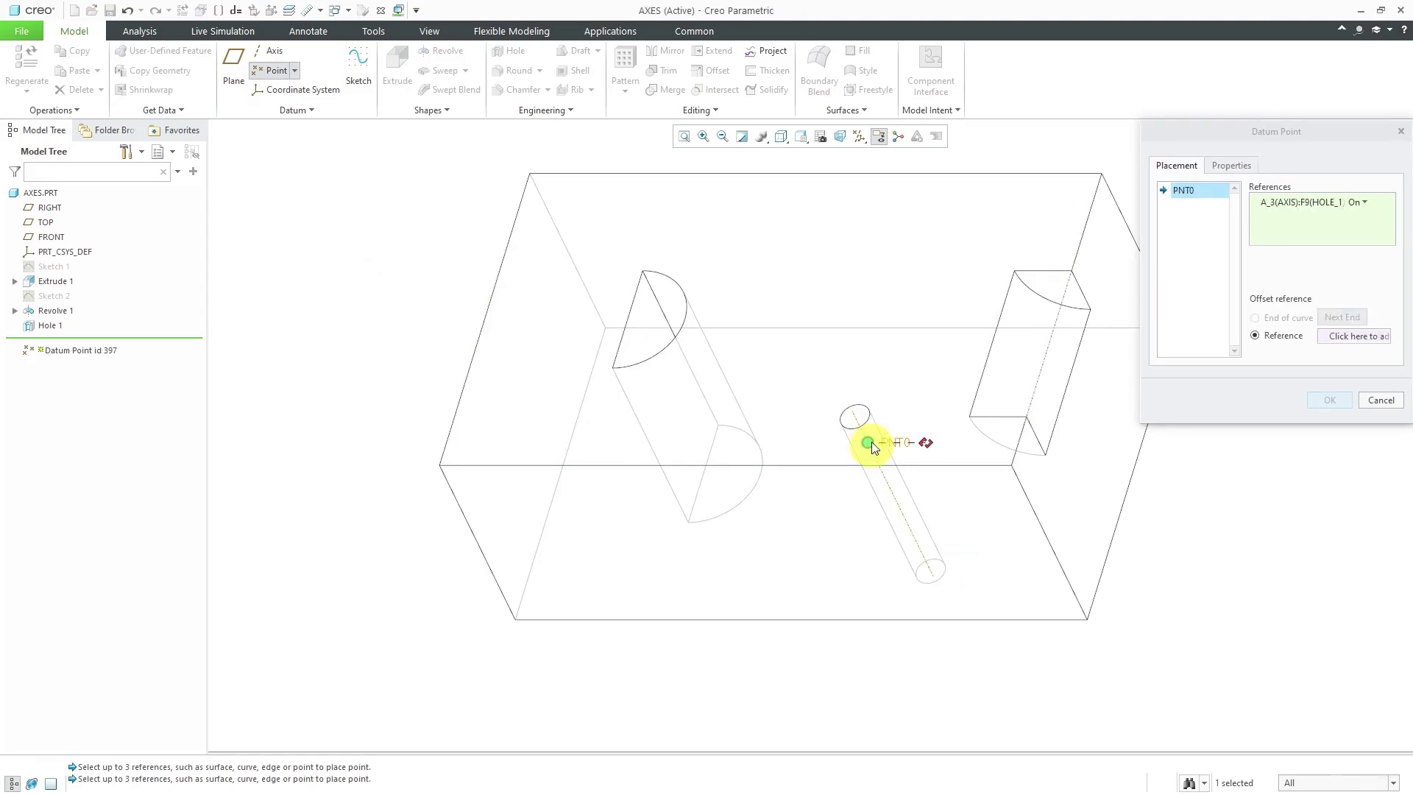
pyautogui.keyDown('ctrl'); pyautogui.click(855, 309); pyautogui.keyUp('ctrl')
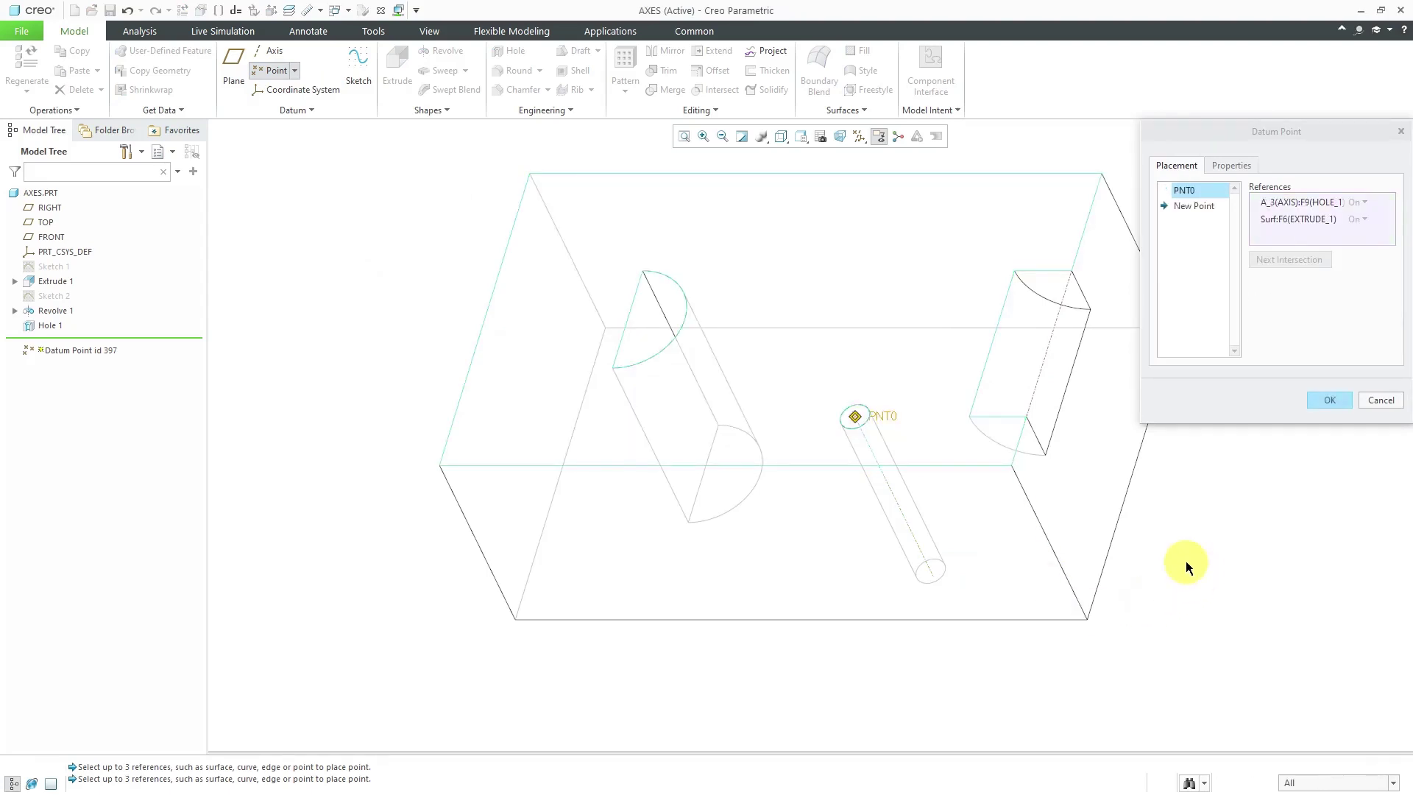
pyautogui.click(1327, 399)
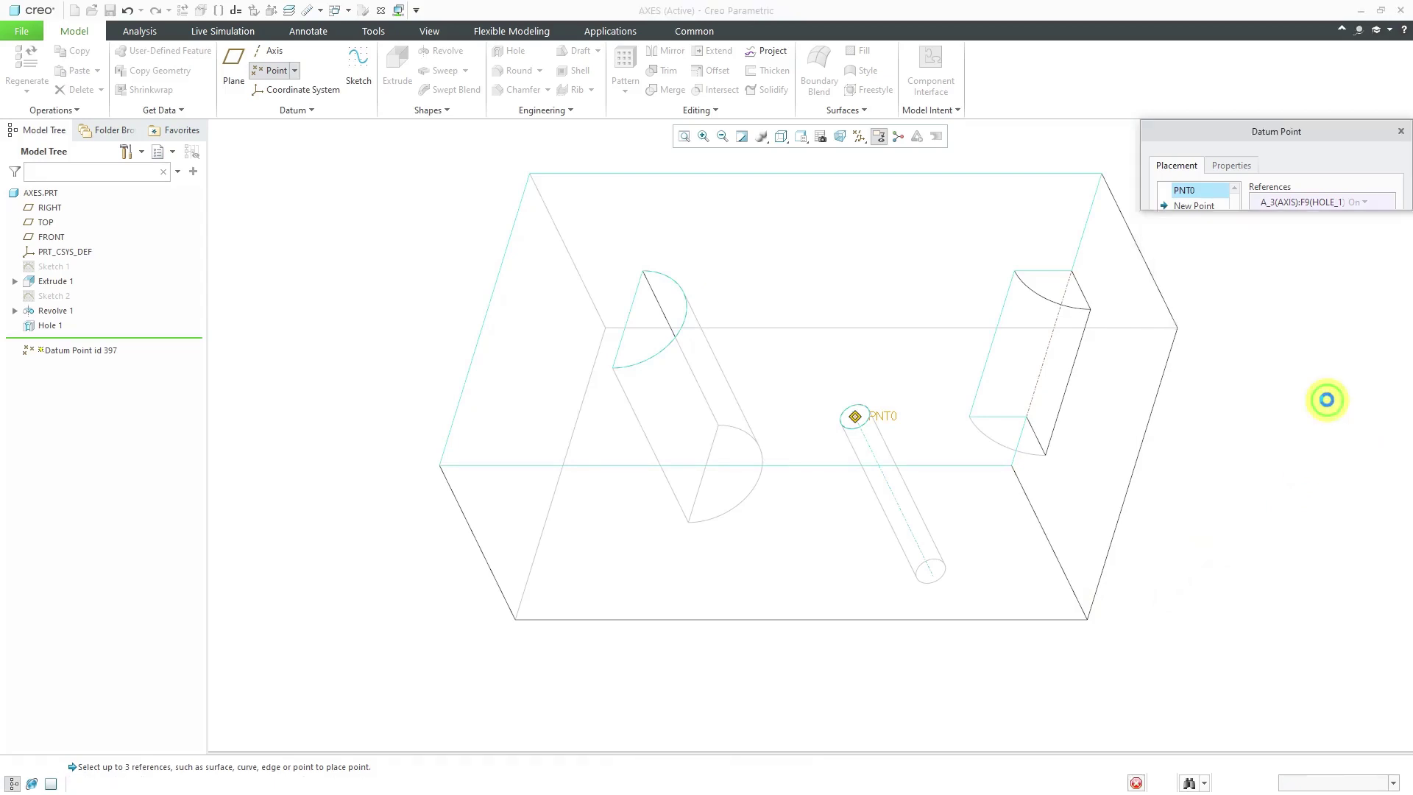
# Step: Turn on the display of datum points and coordinate systems
pyautogui.click(866, 137)
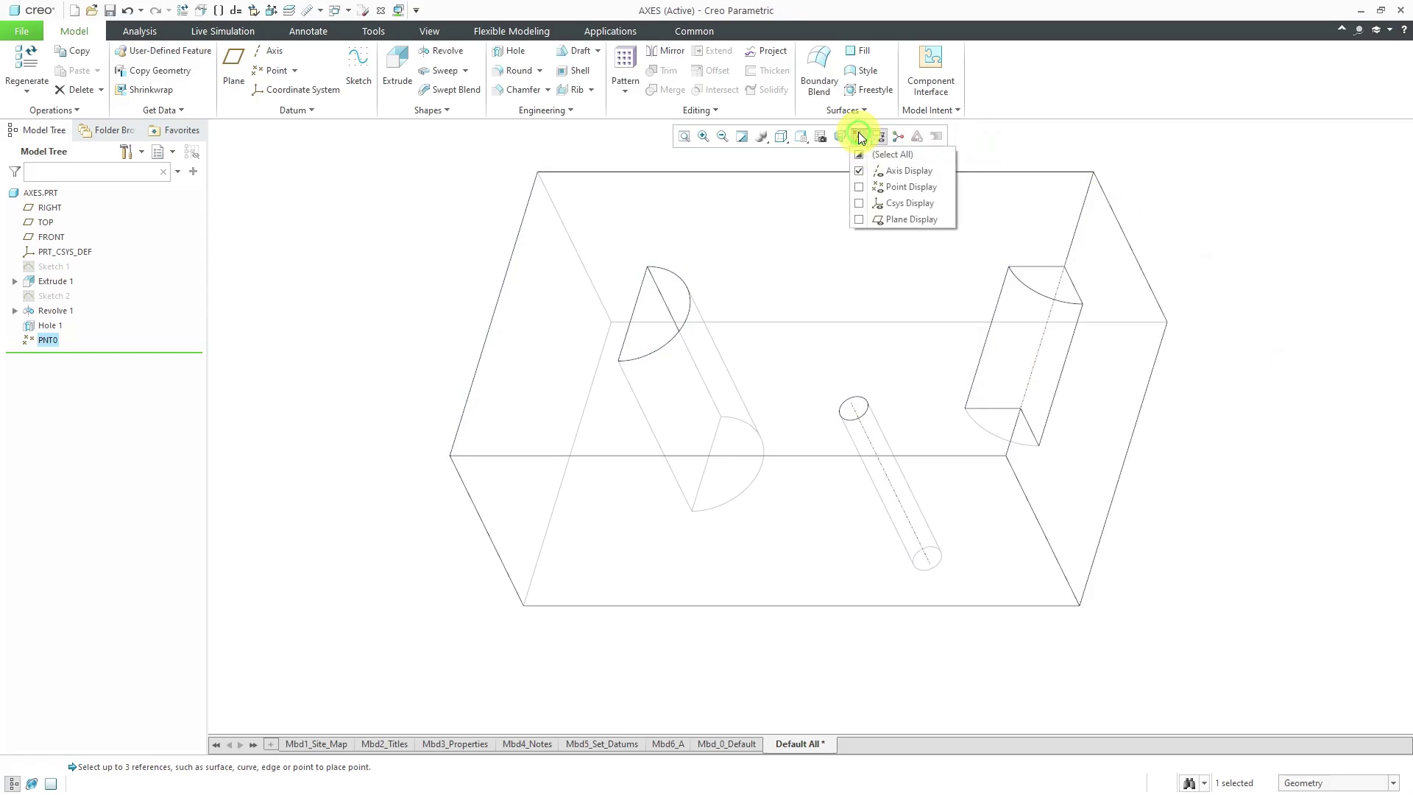
pyautogui.click(905, 188)
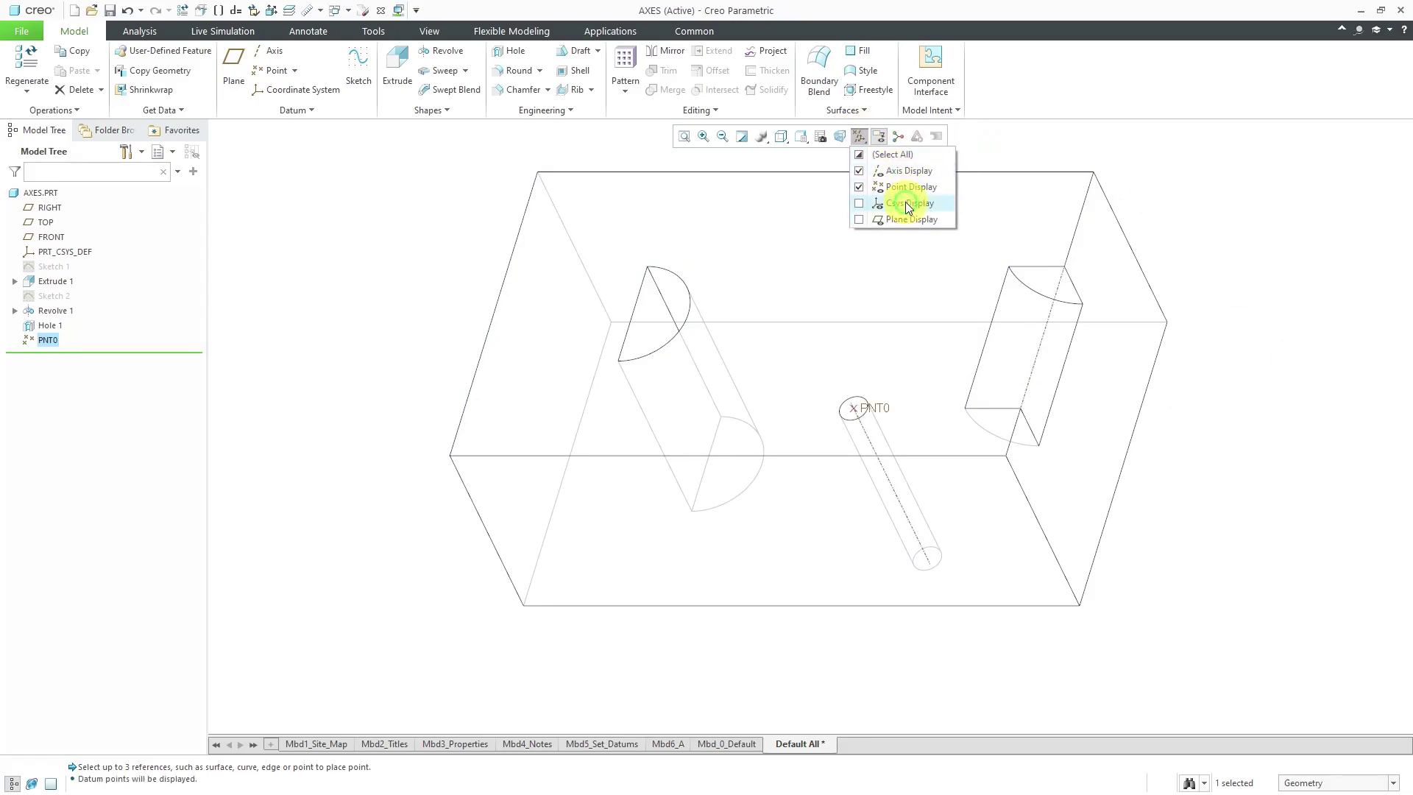
pyautogui.click(906, 203)
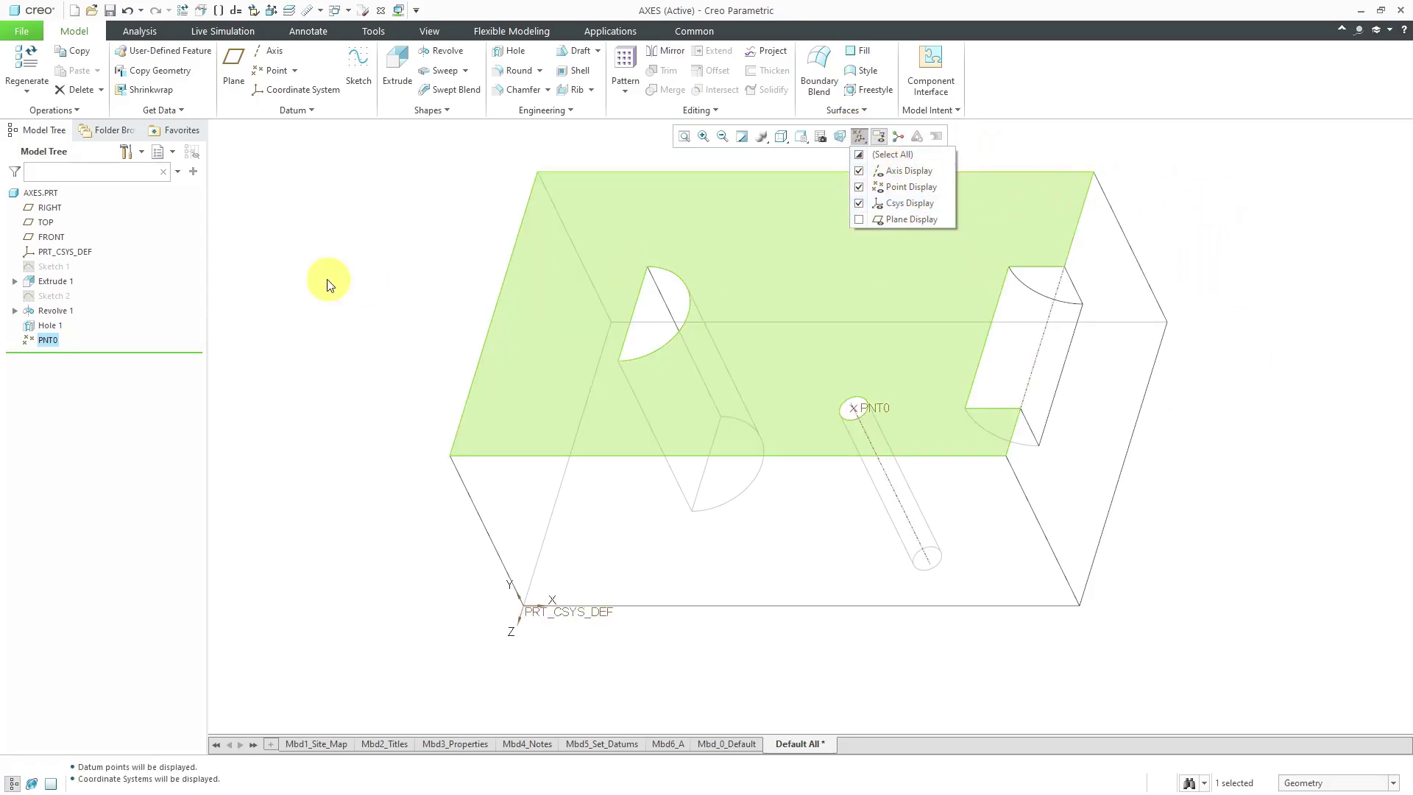
# Step: Start a coordinate system on the block's top face, using that face for Z and the right side face for X
pyautogui.click(291, 89)
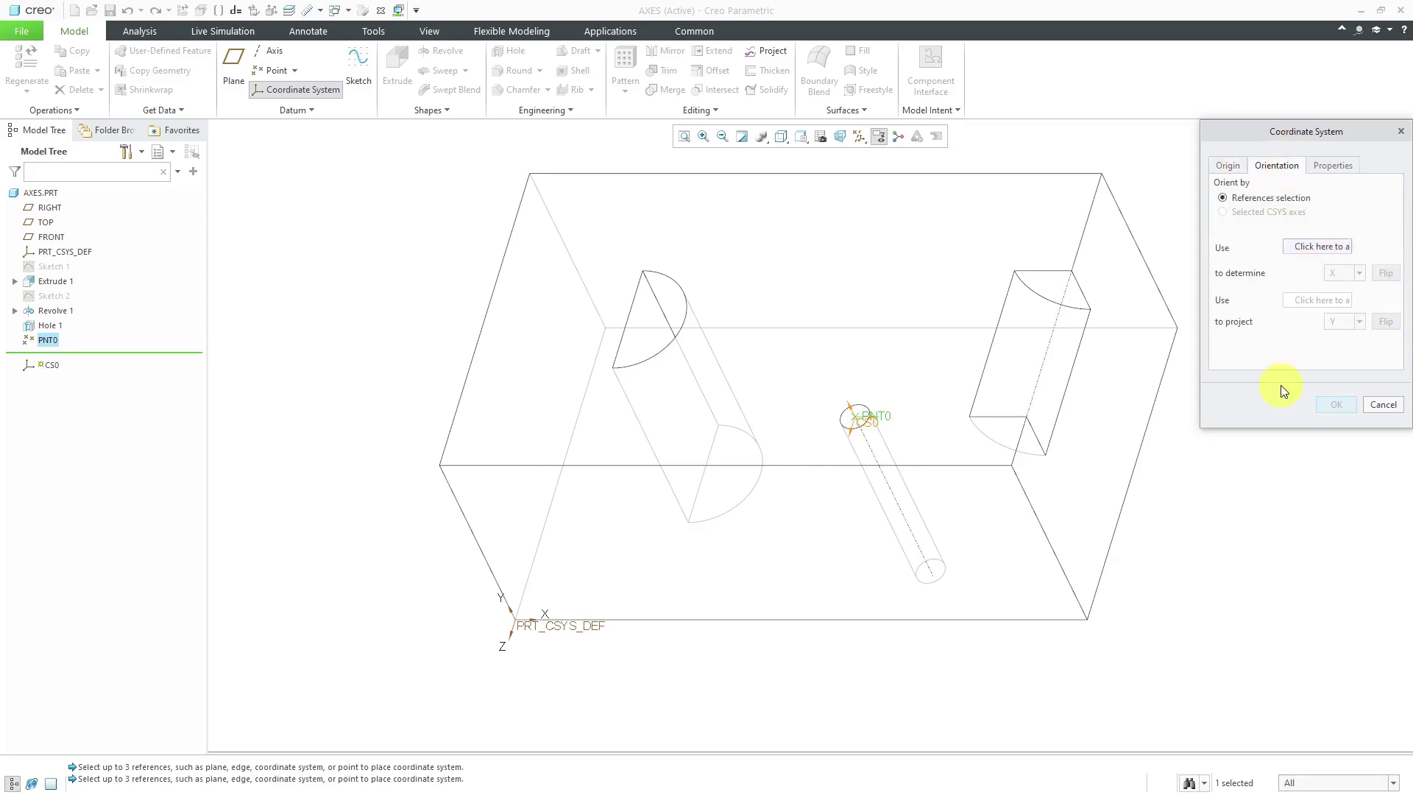
pyautogui.click(904, 237)
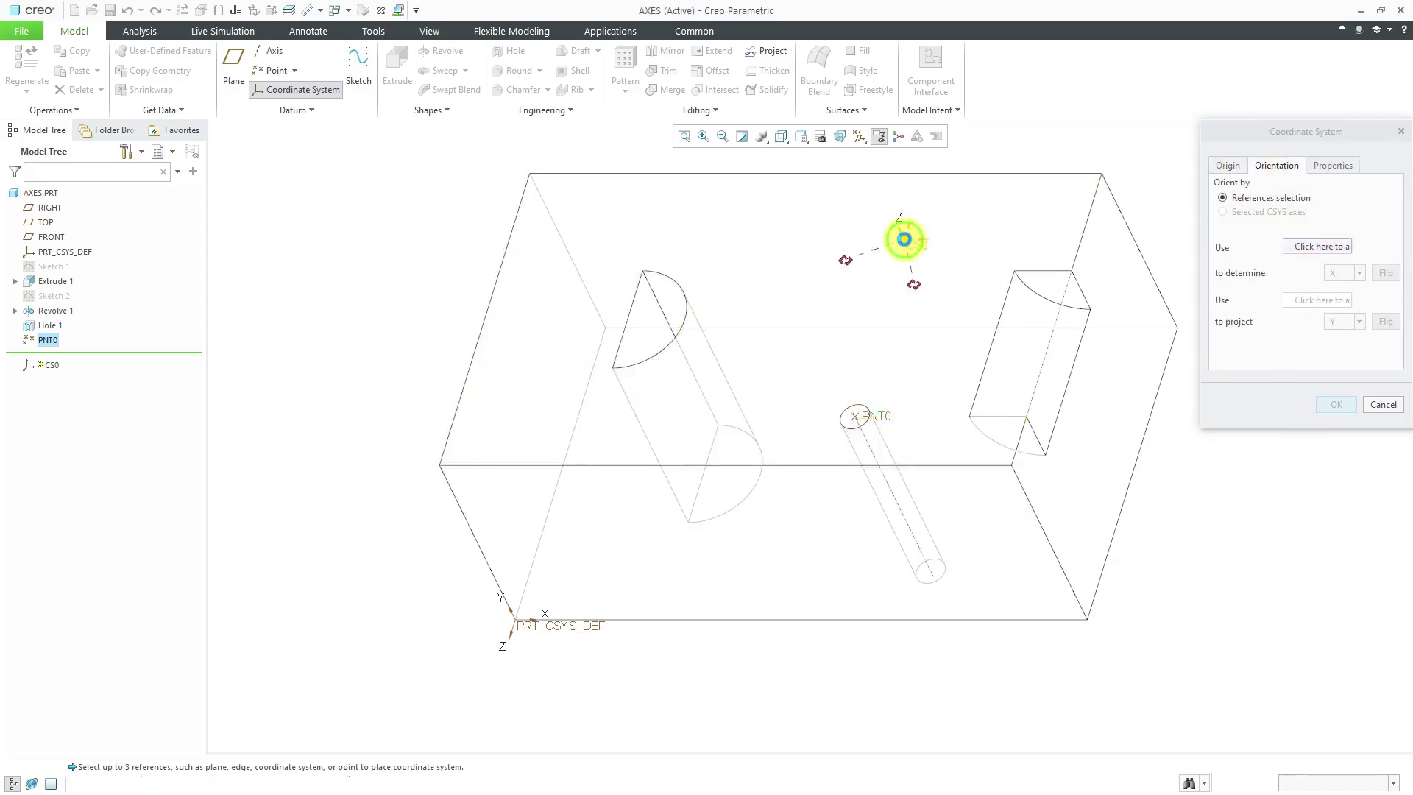
pyautogui.click(1360, 273)
pyautogui.click(1335, 286)
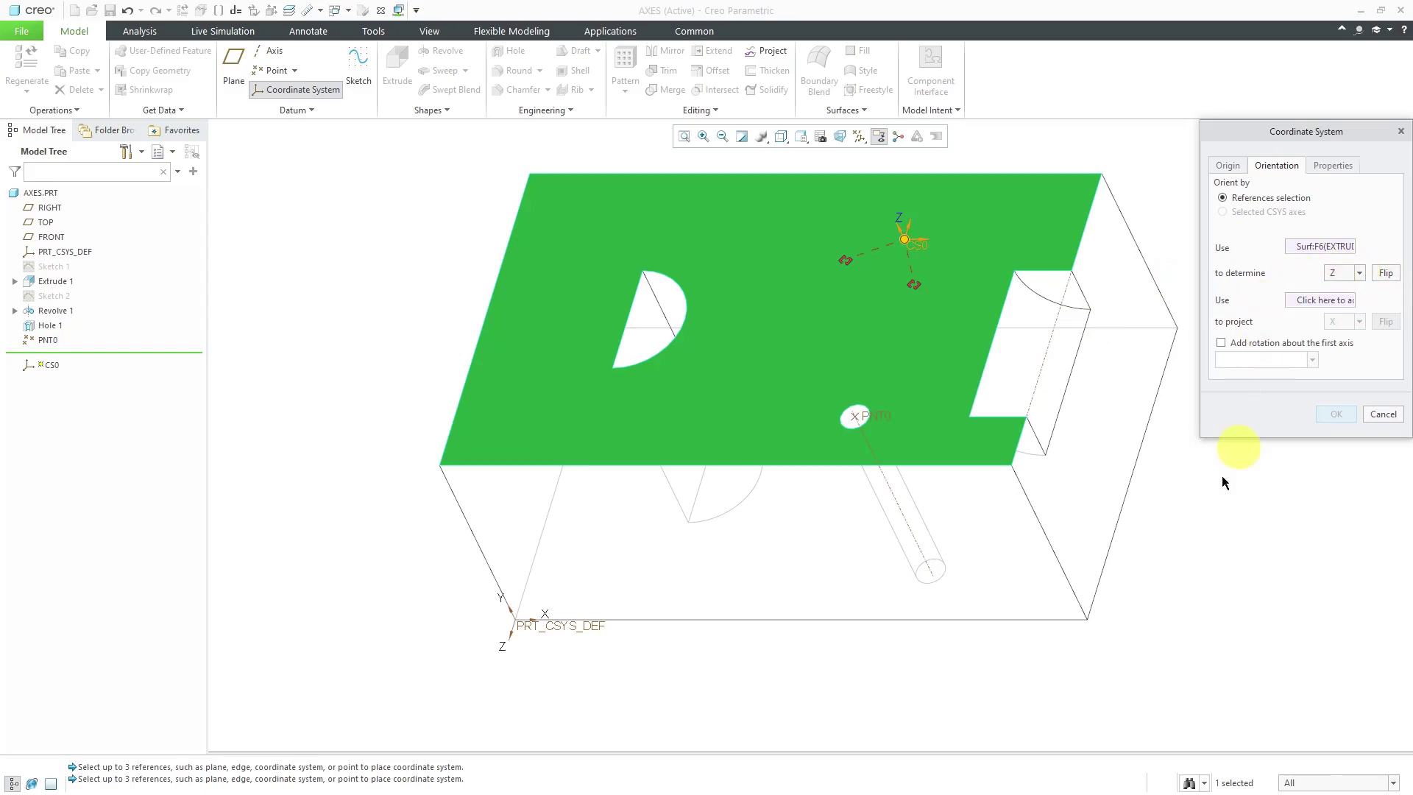
pyautogui.click(1306, 299)
pyautogui.click(1086, 507)
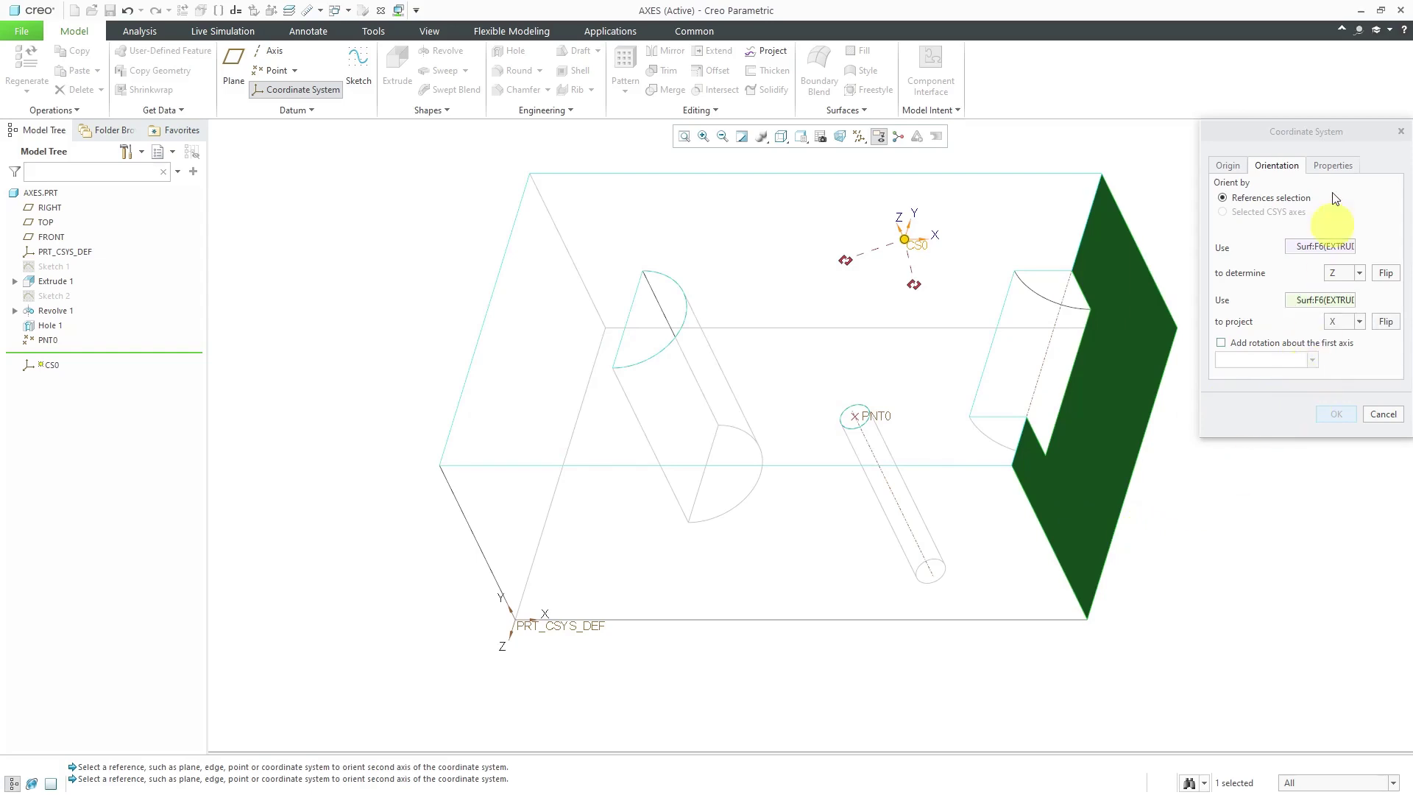
# Step: Replace the coordinate system's origin reference with the datum point PNT0 at the hole's center
pyautogui.click(1240, 165)
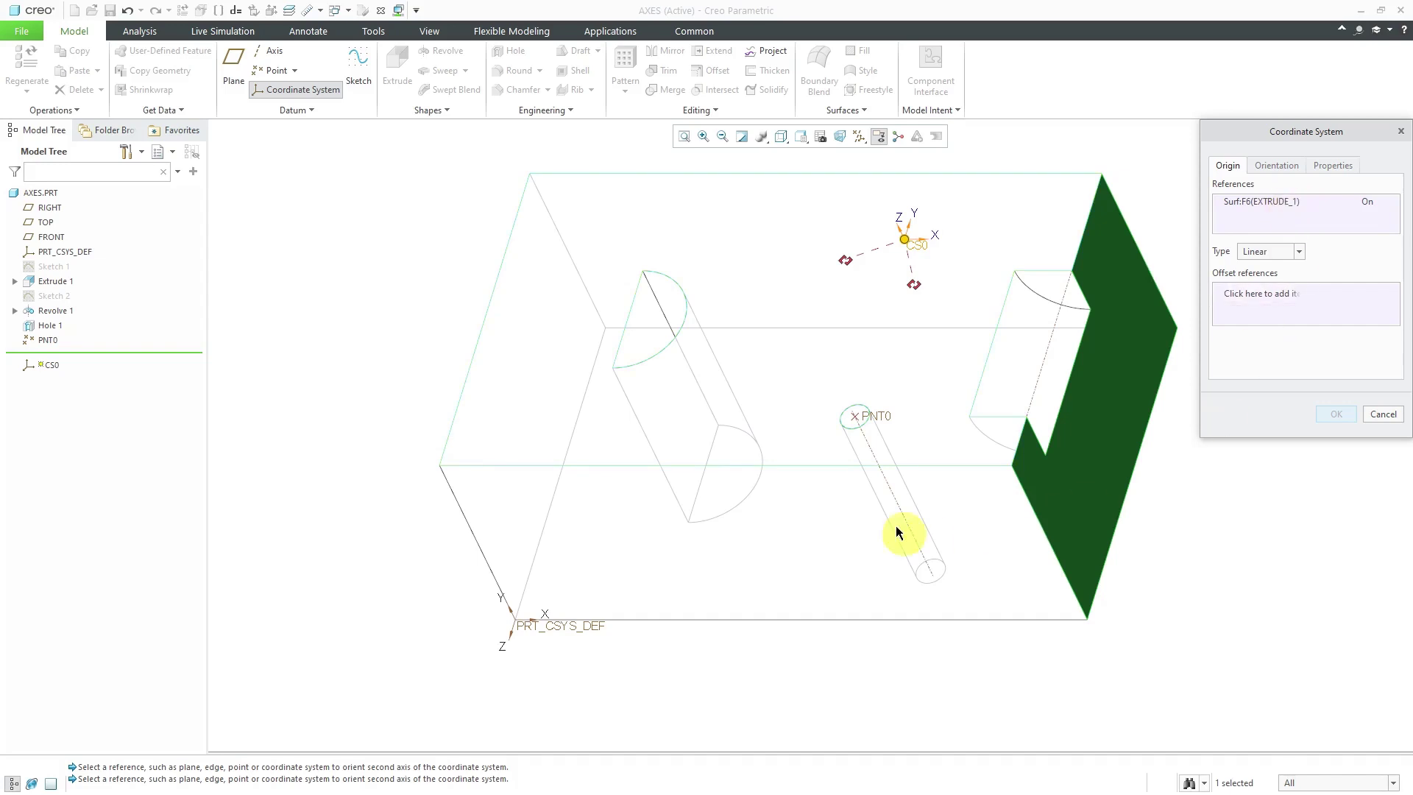
pyautogui.click(853, 416)
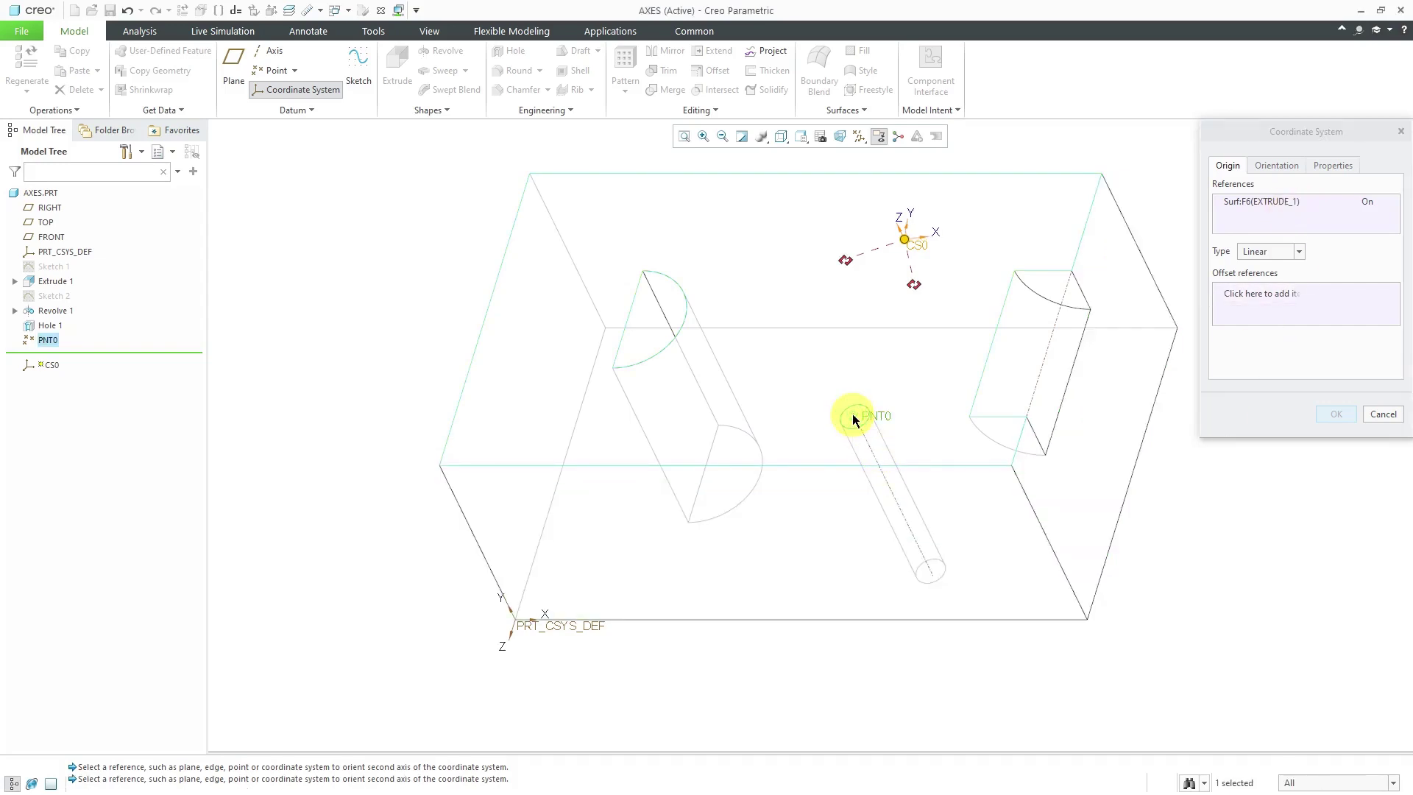
pyautogui.click(1254, 198)
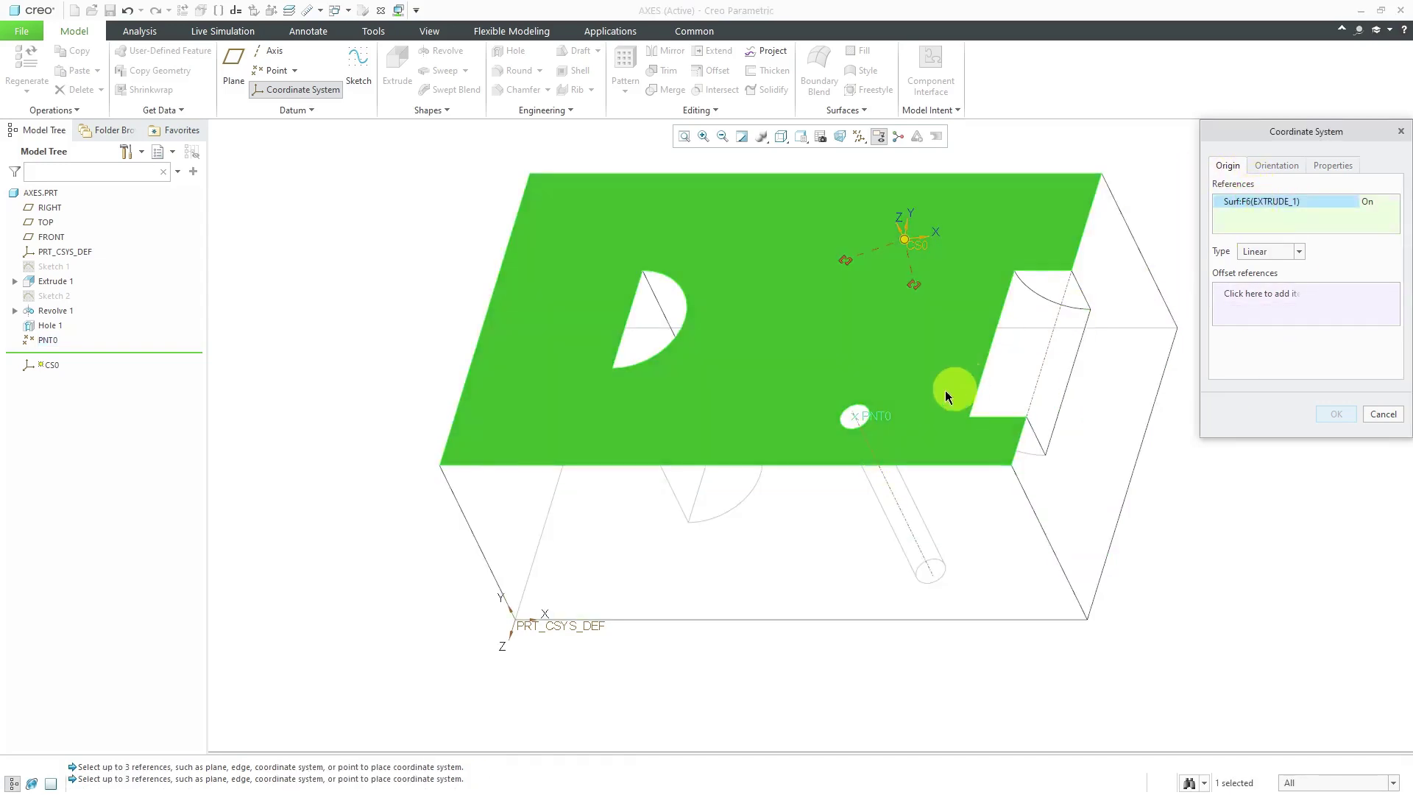
pyautogui.click(883, 417)
# Step: Orient the coordinate system at PNT0 with Z from the top face and X from the right side face, and complete it
pyautogui.click(1276, 165)
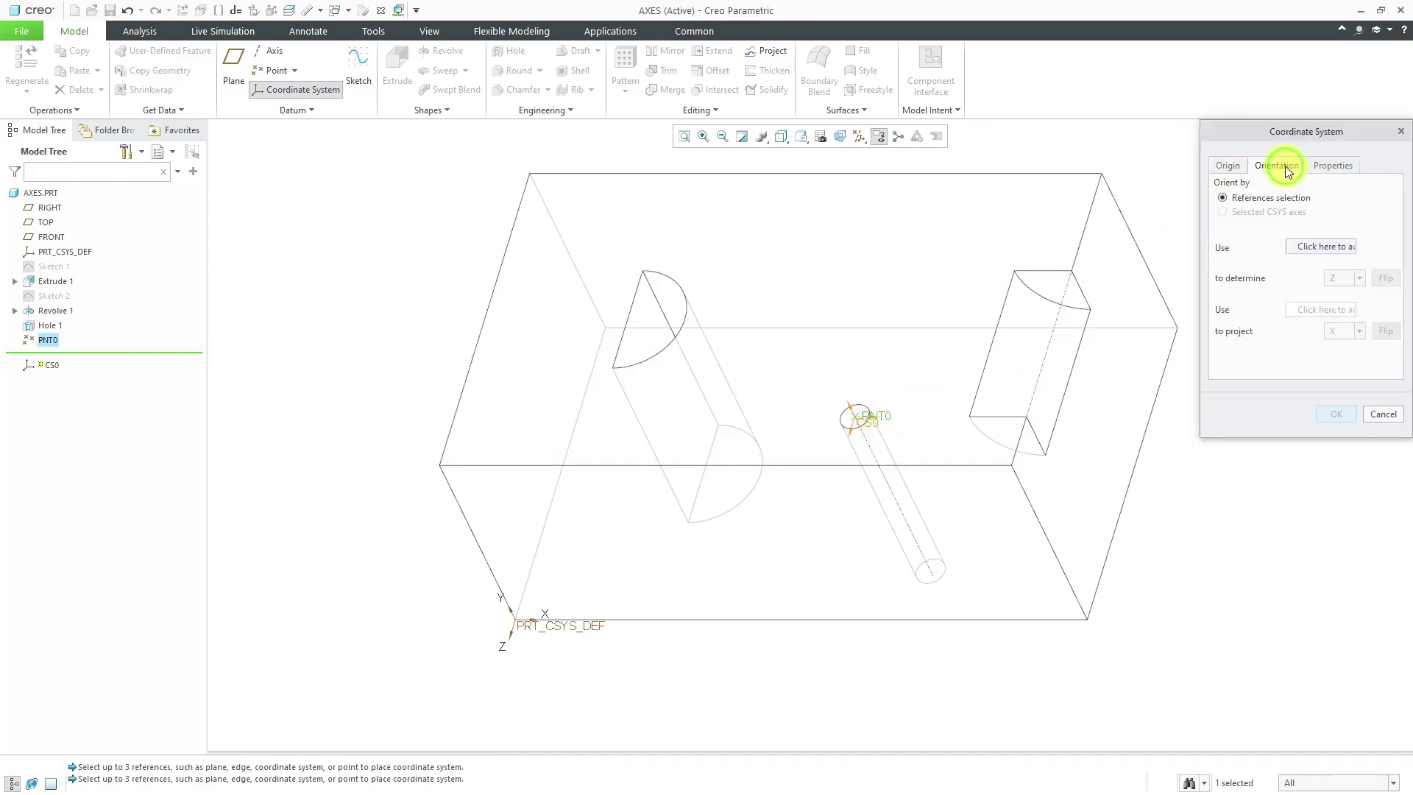
pyautogui.click(1330, 246)
pyautogui.click(849, 313)
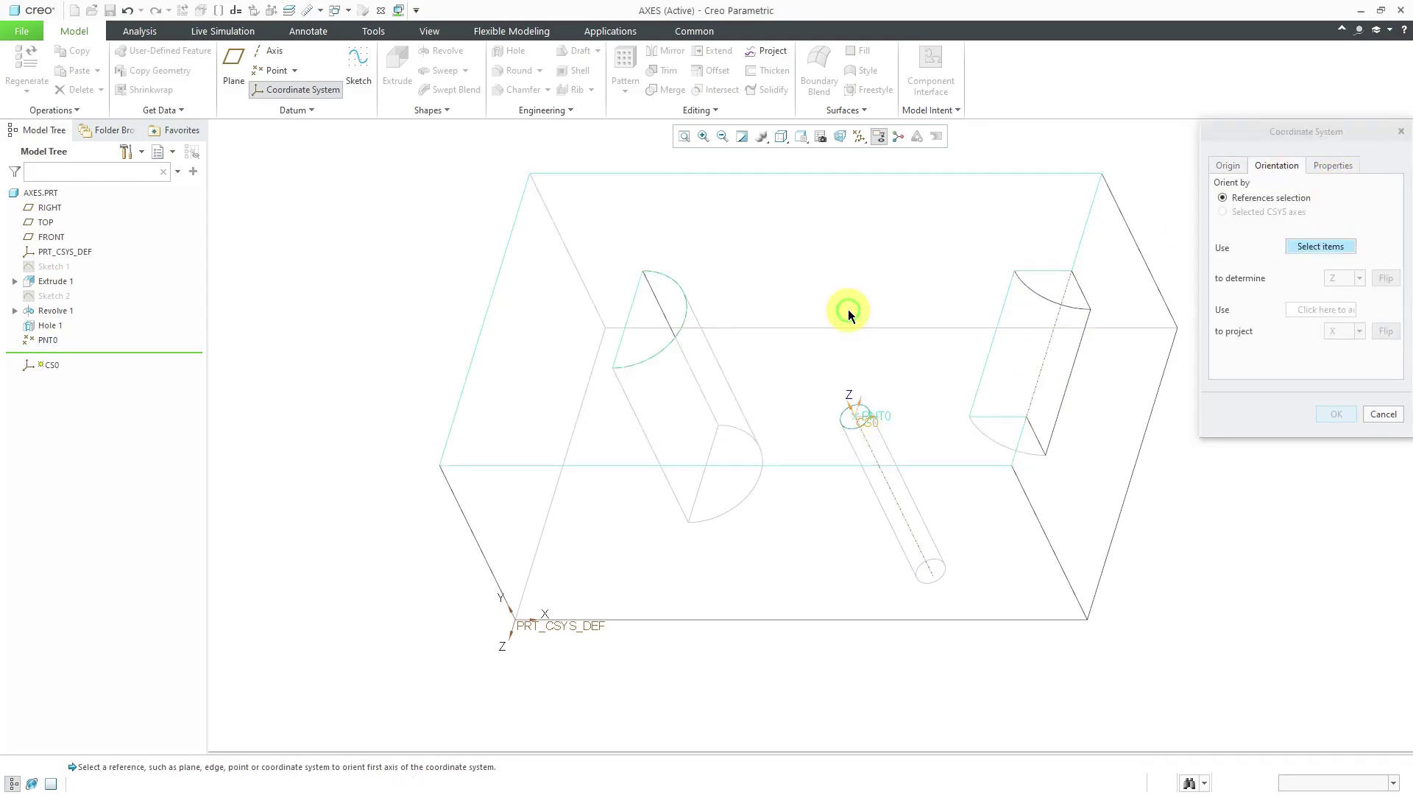
pyautogui.click(1048, 470)
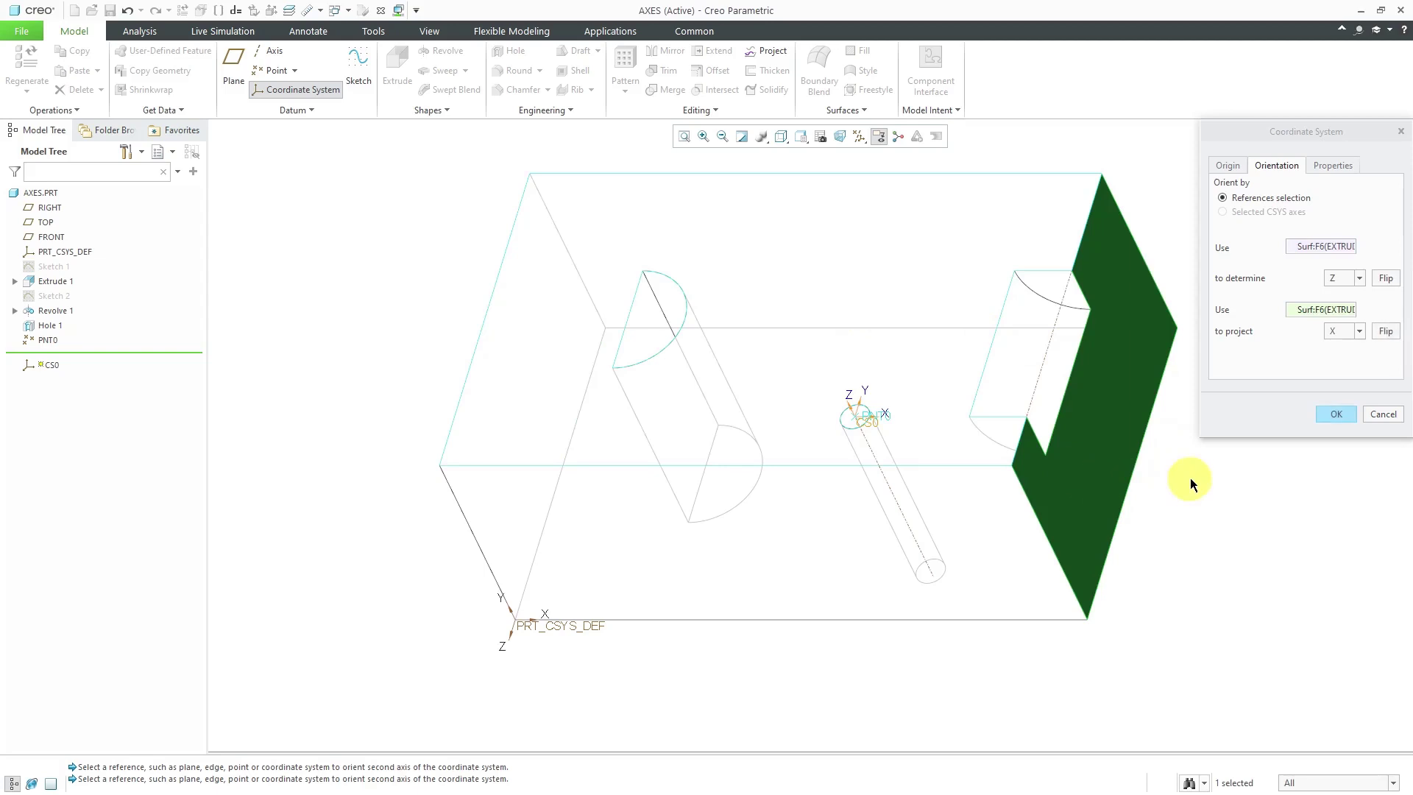
pyautogui.click(1339, 415)
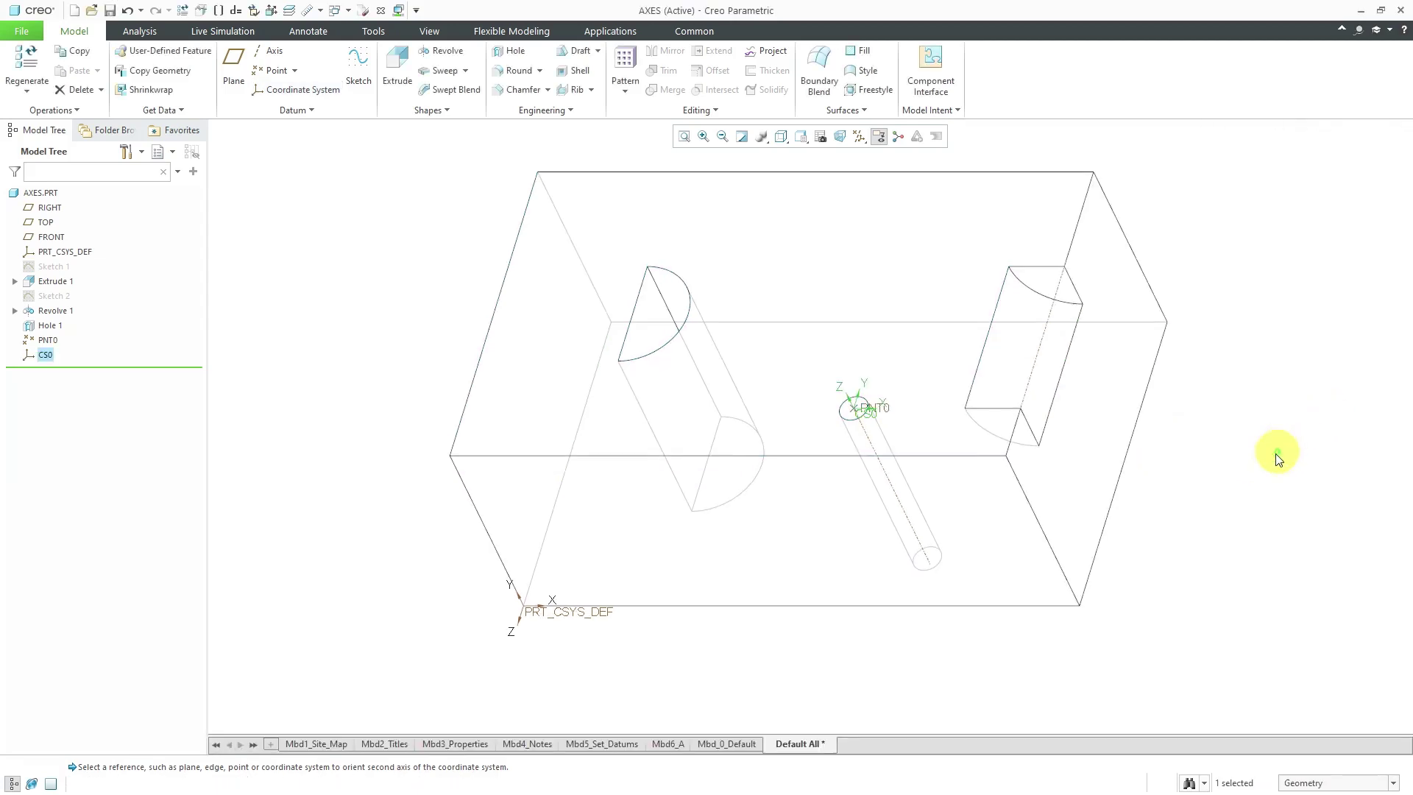
pyautogui.click(1260, 461)
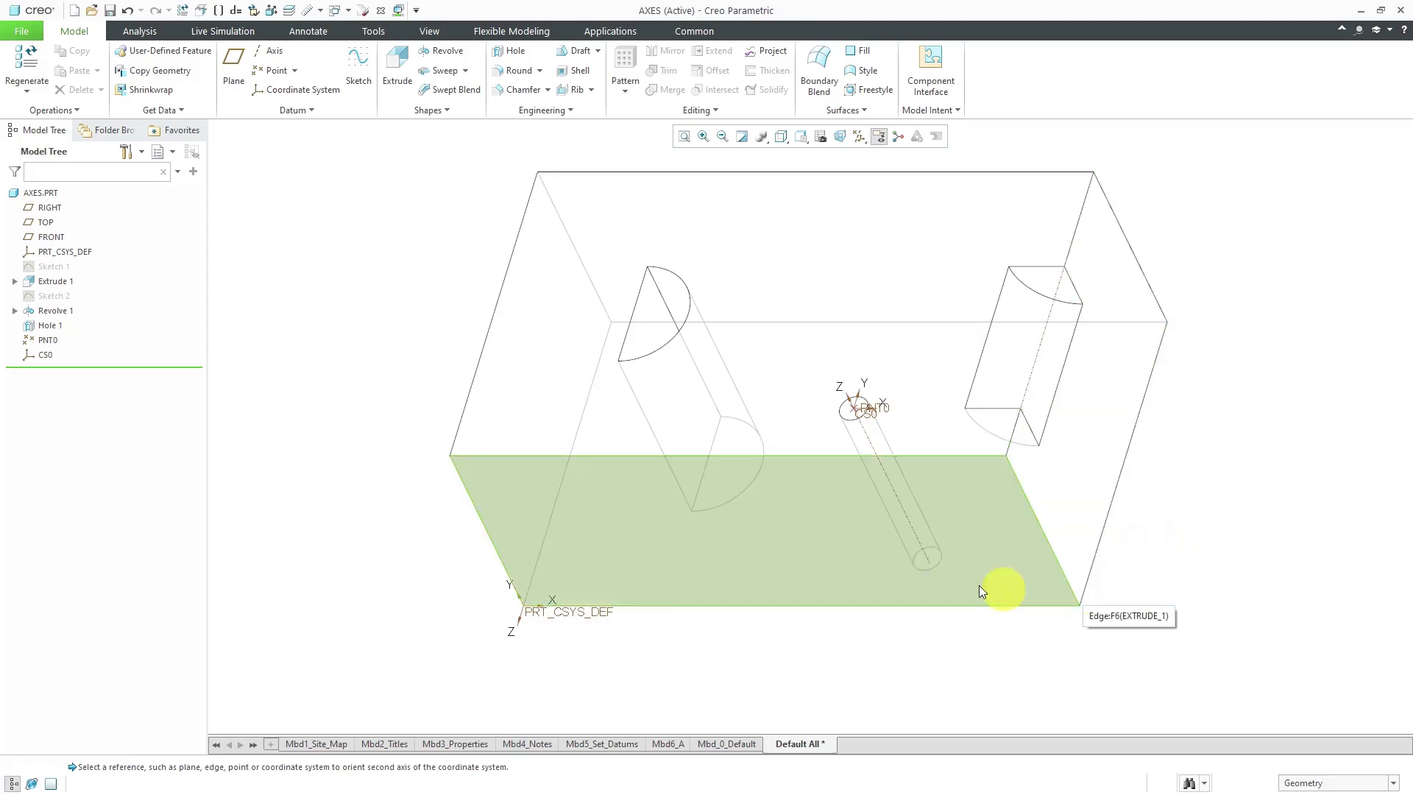
# Step: Start a datum axis normal to the block's top face, placed behind the small hole
pyautogui.scroll(-3, 949, 580)
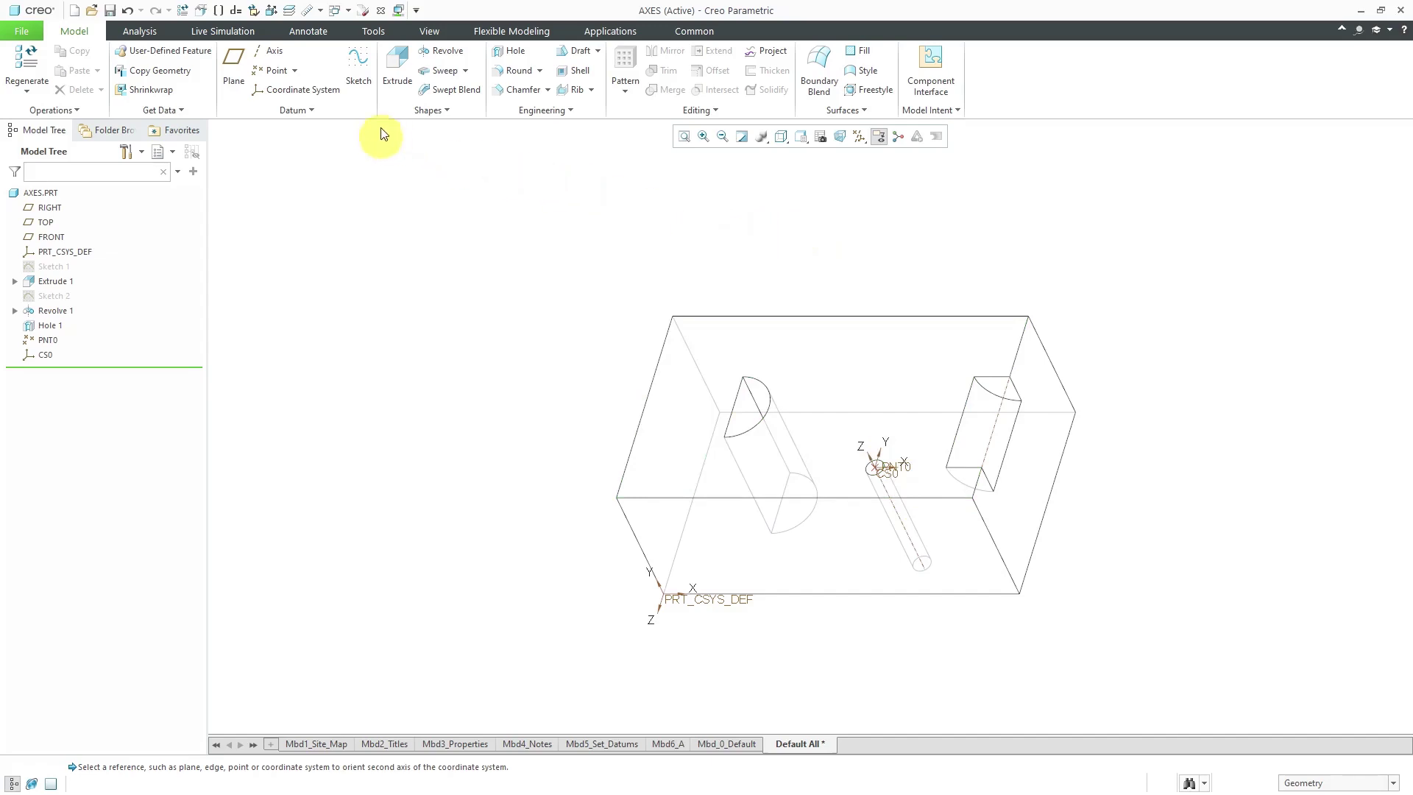
pyautogui.click(281, 56)
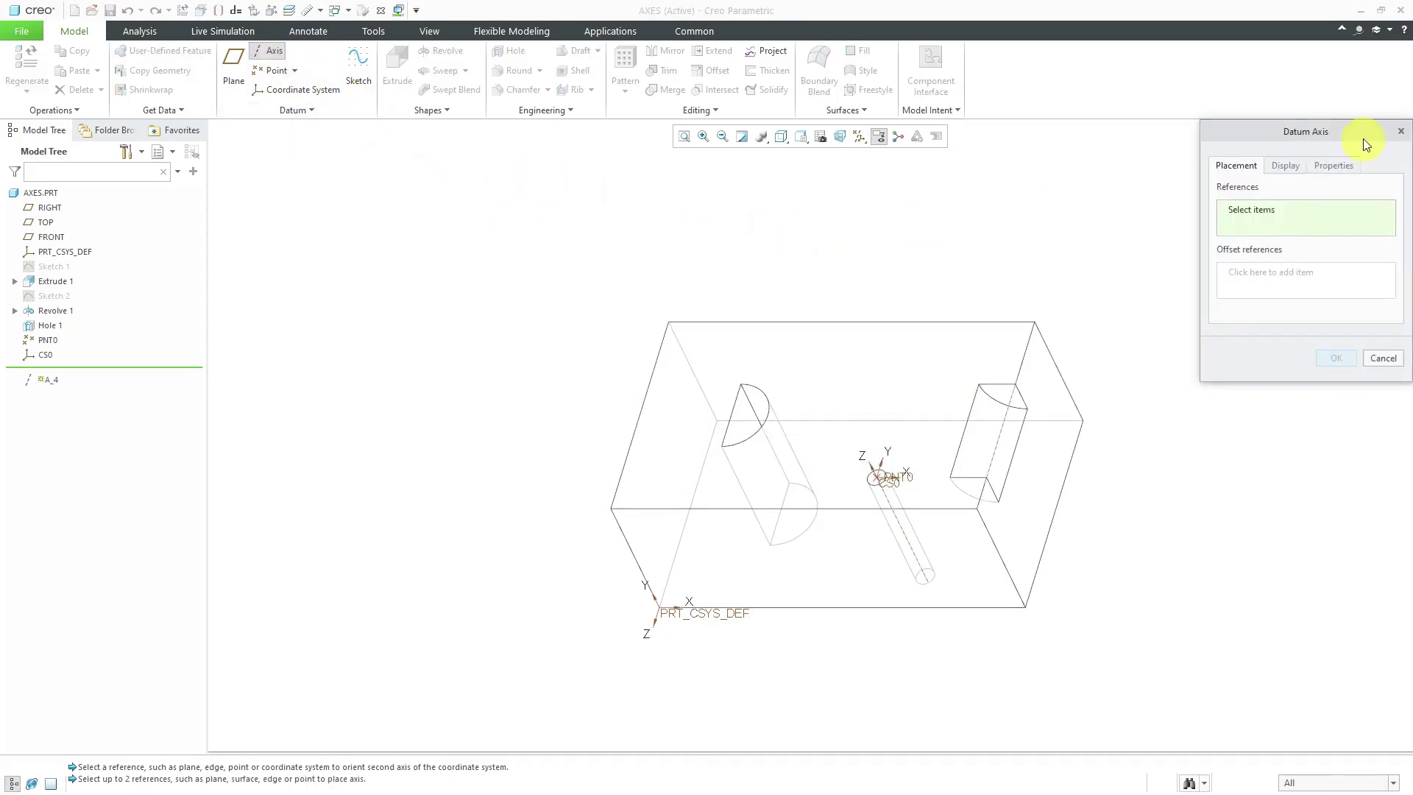
pyautogui.moveTo(1344, 129); pyautogui.dragTo(1258, 148)
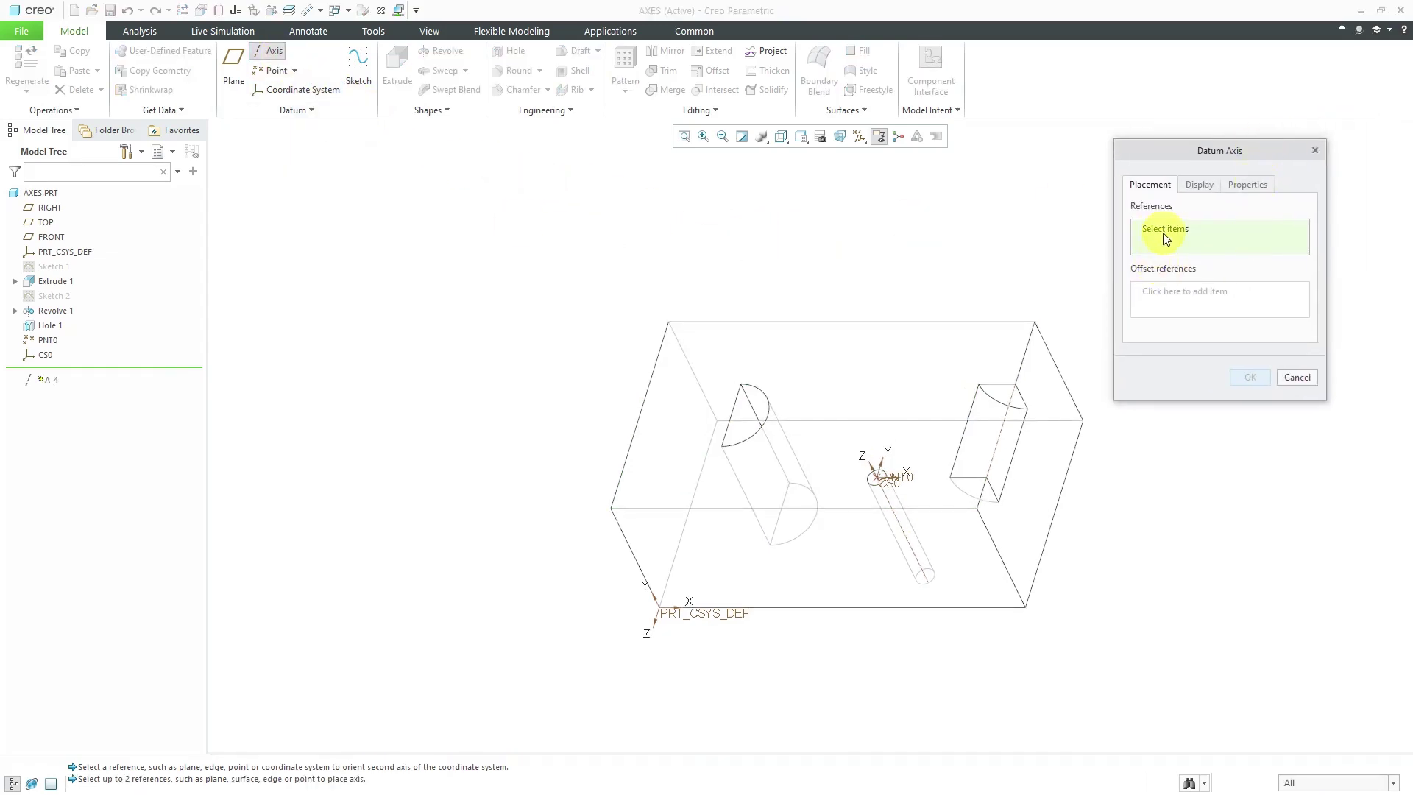
pyautogui.click(881, 364)
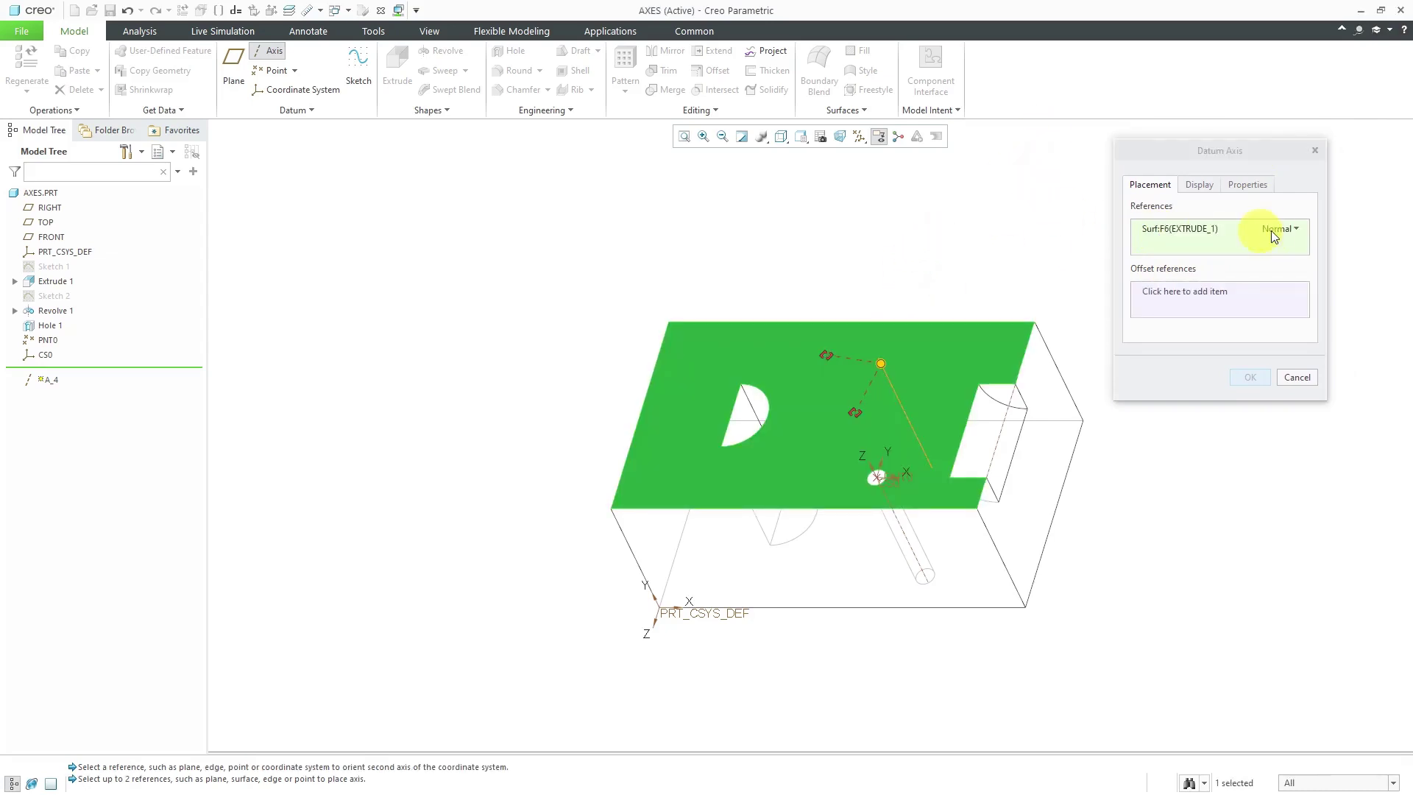
pyautogui.click(1300, 229)
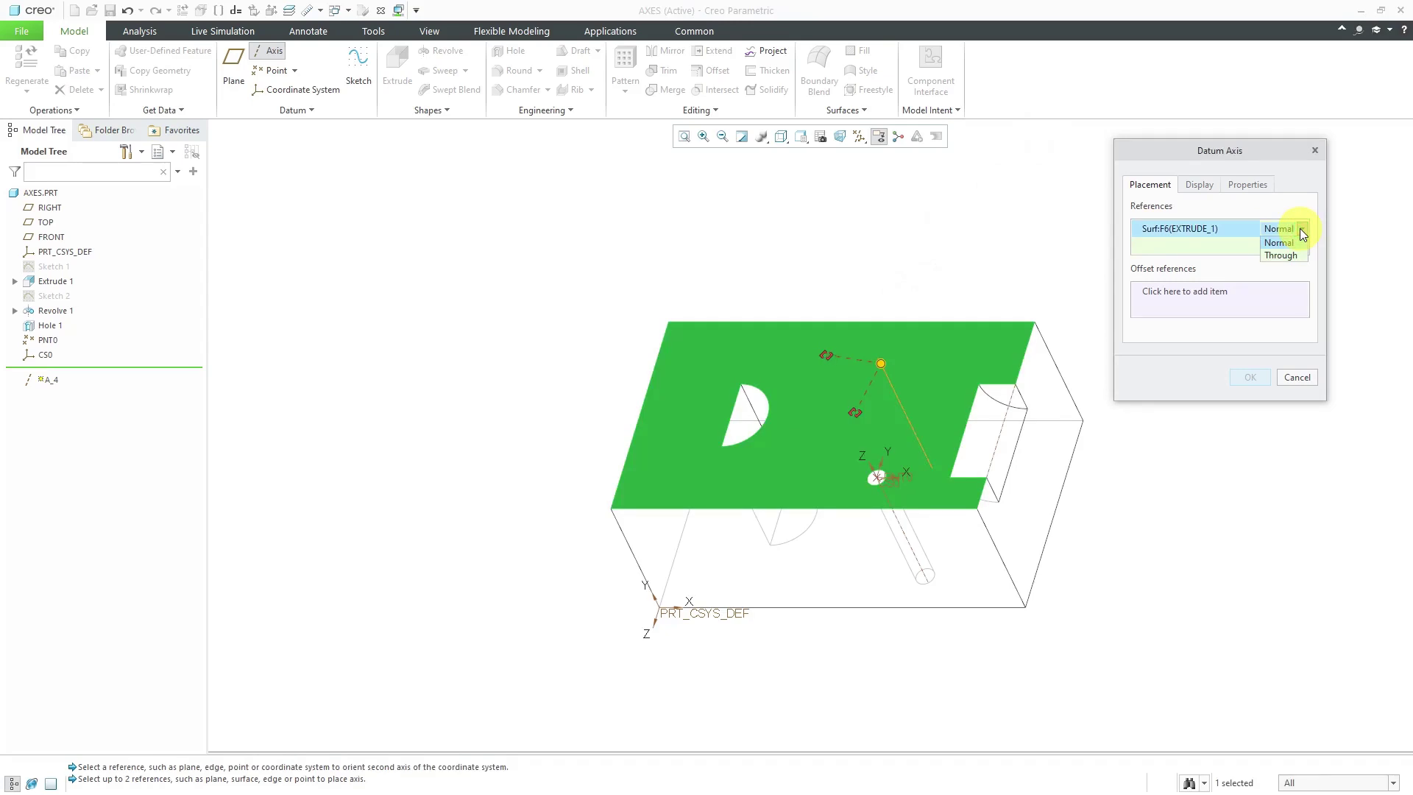
pyautogui.click(1300, 228)
# Step: Offset the datum axis 4 from the block's right side face and 1 from its back face, and complete it
pyautogui.click(1197, 293)
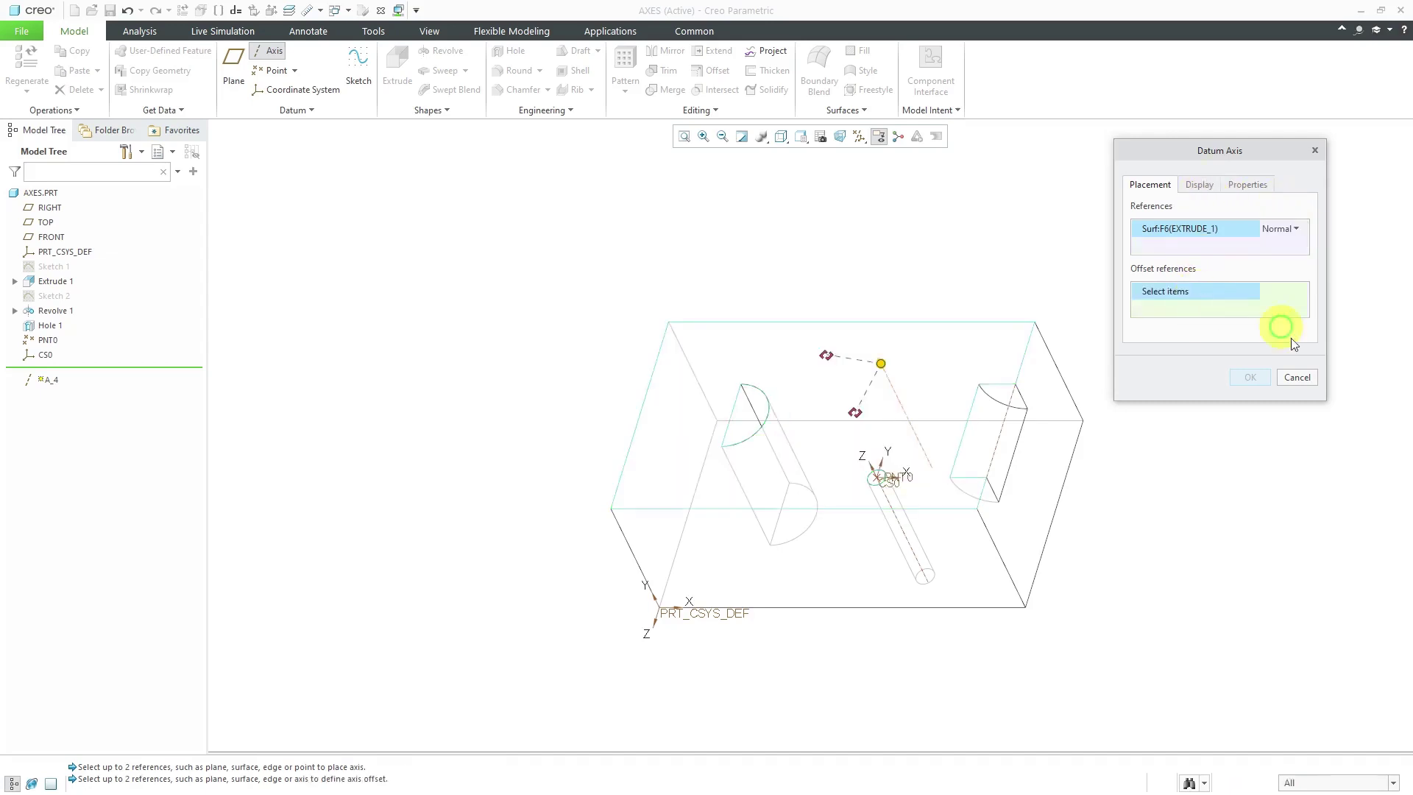
pyautogui.click(1058, 411)
pyautogui.keyDown('ctrl'); pyautogui.click(952, 344); pyautogui.keyUp('ctrl')
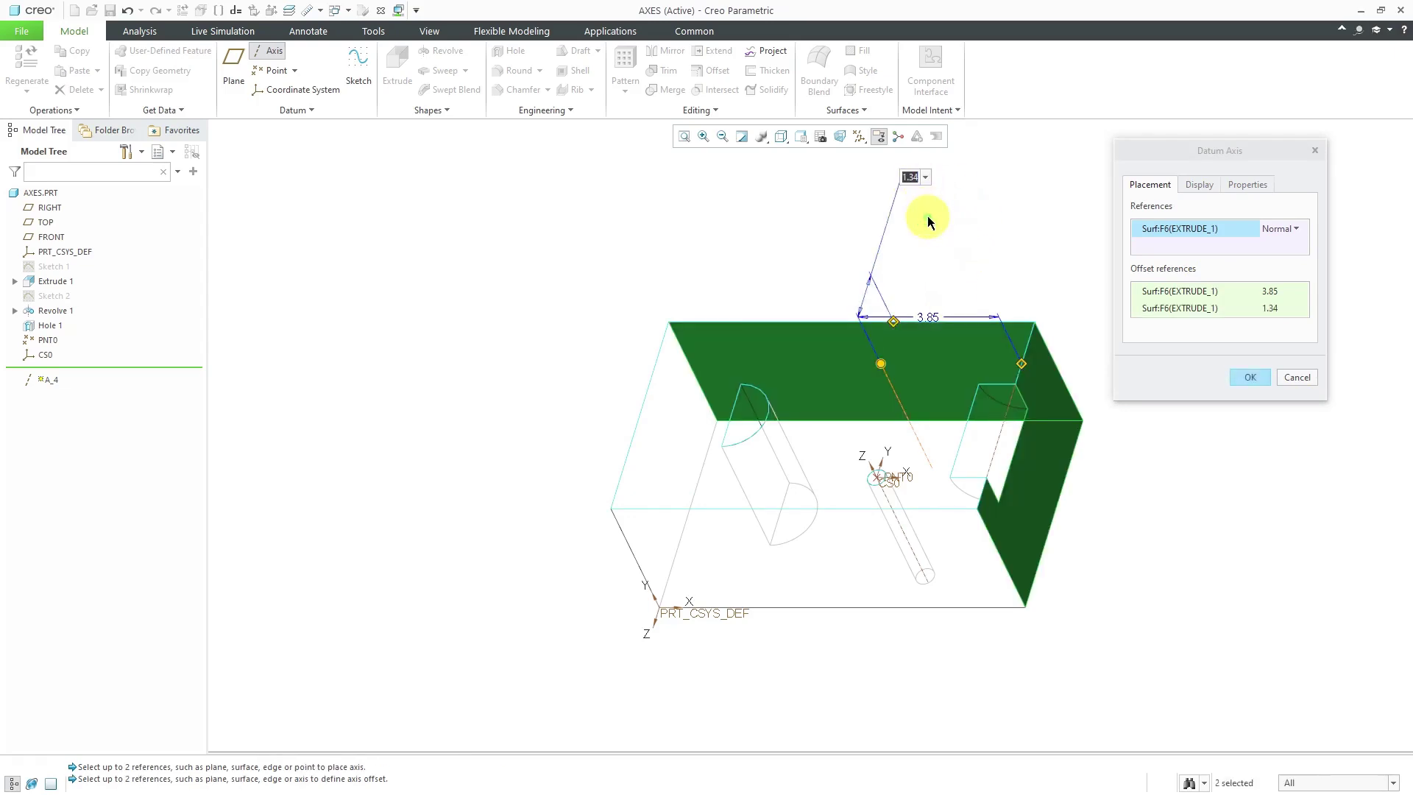
pyautogui.write('1')
pyautogui.press('Return')
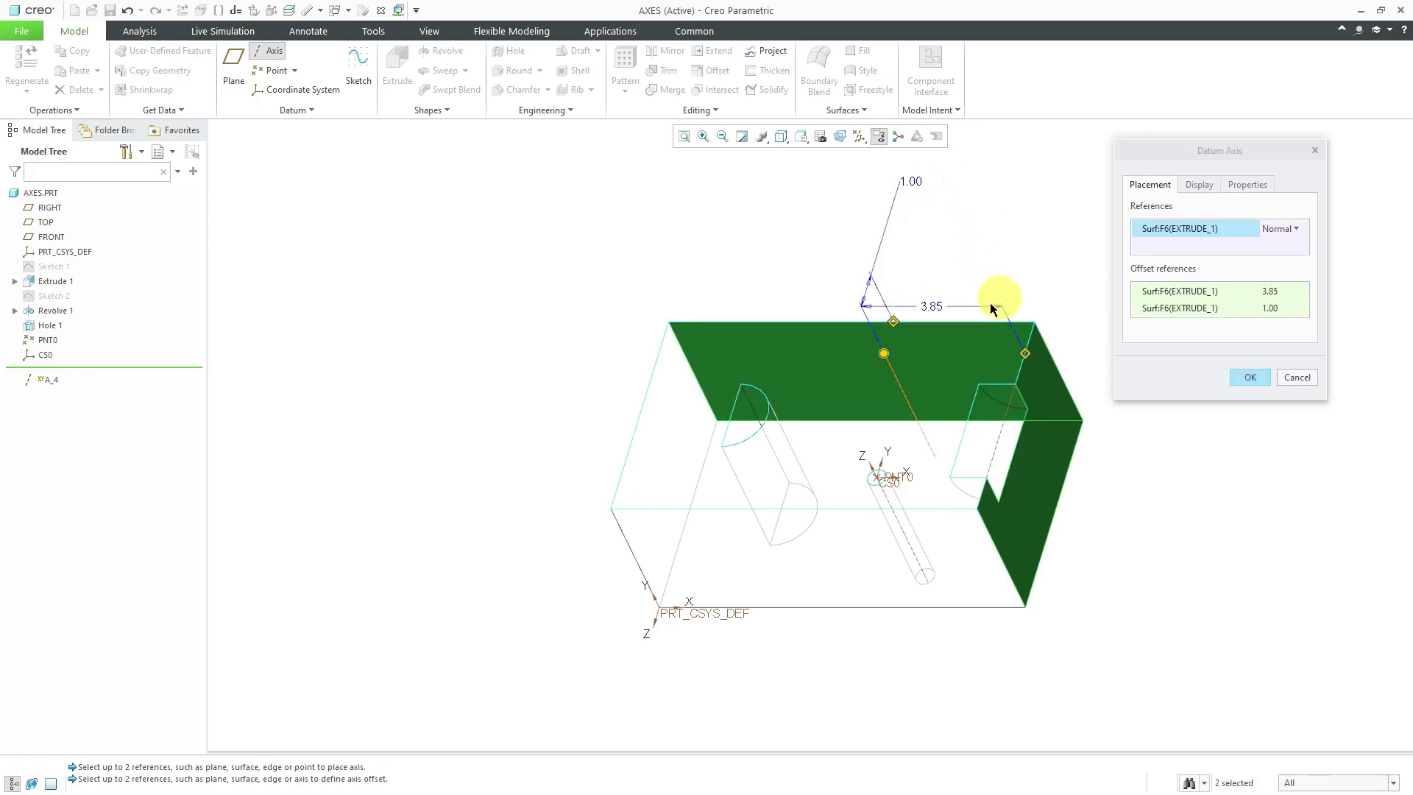
pyautogui.doubleClick(934, 306)
pyautogui.write('4')
pyautogui.press('Return')
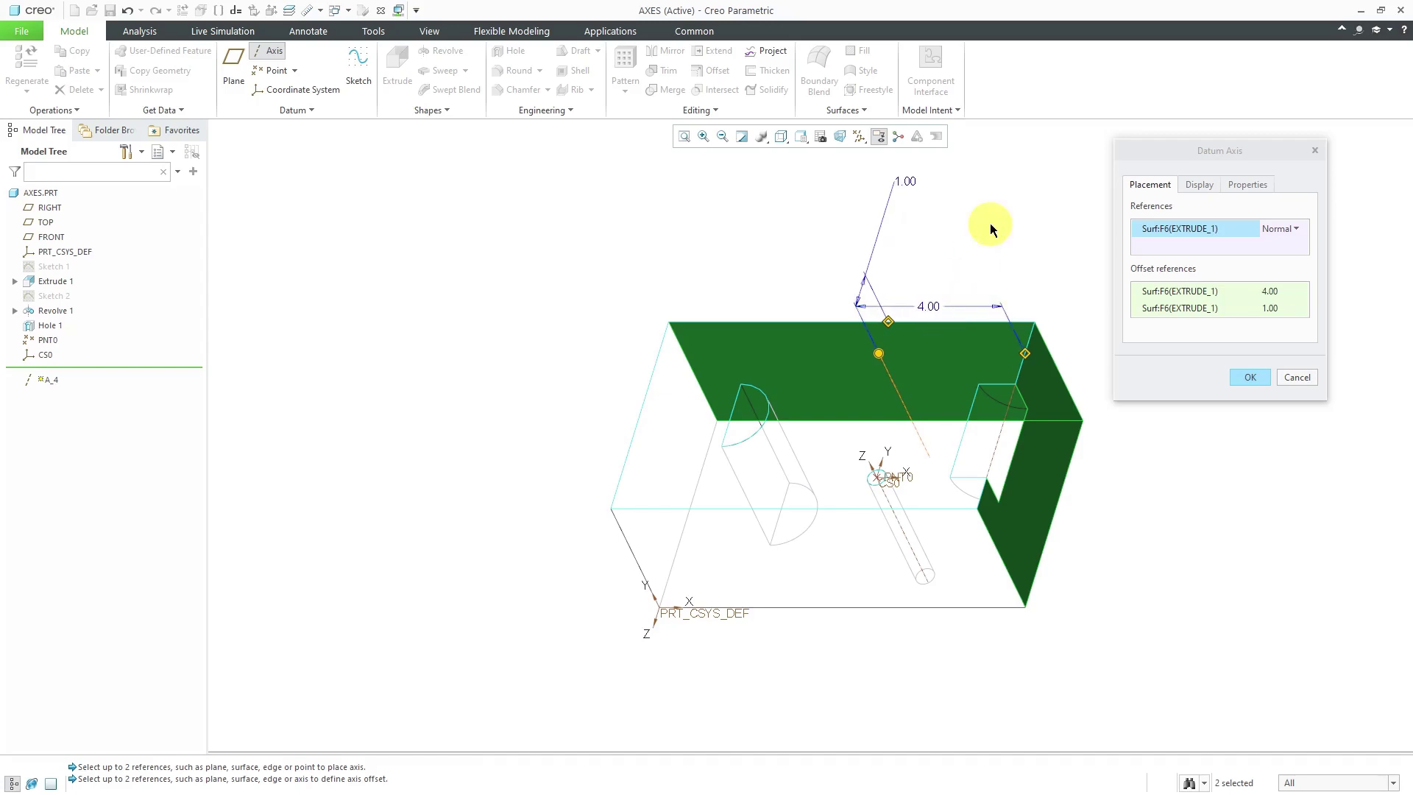
pyautogui.click(1251, 378)
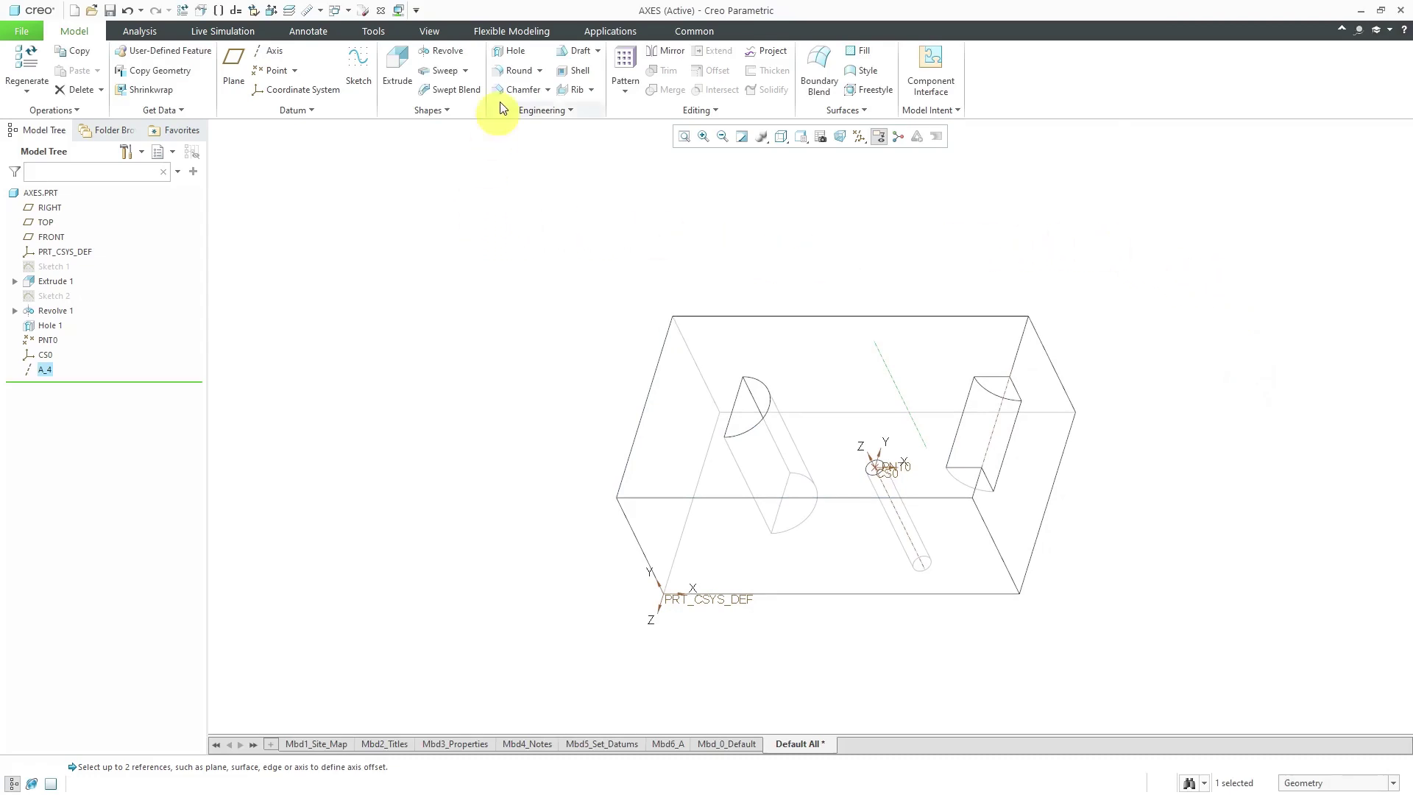
# Step: Start a simple hole coaxial with the datum axis A_4, placed on the block's top face
pyautogui.click(510, 53)
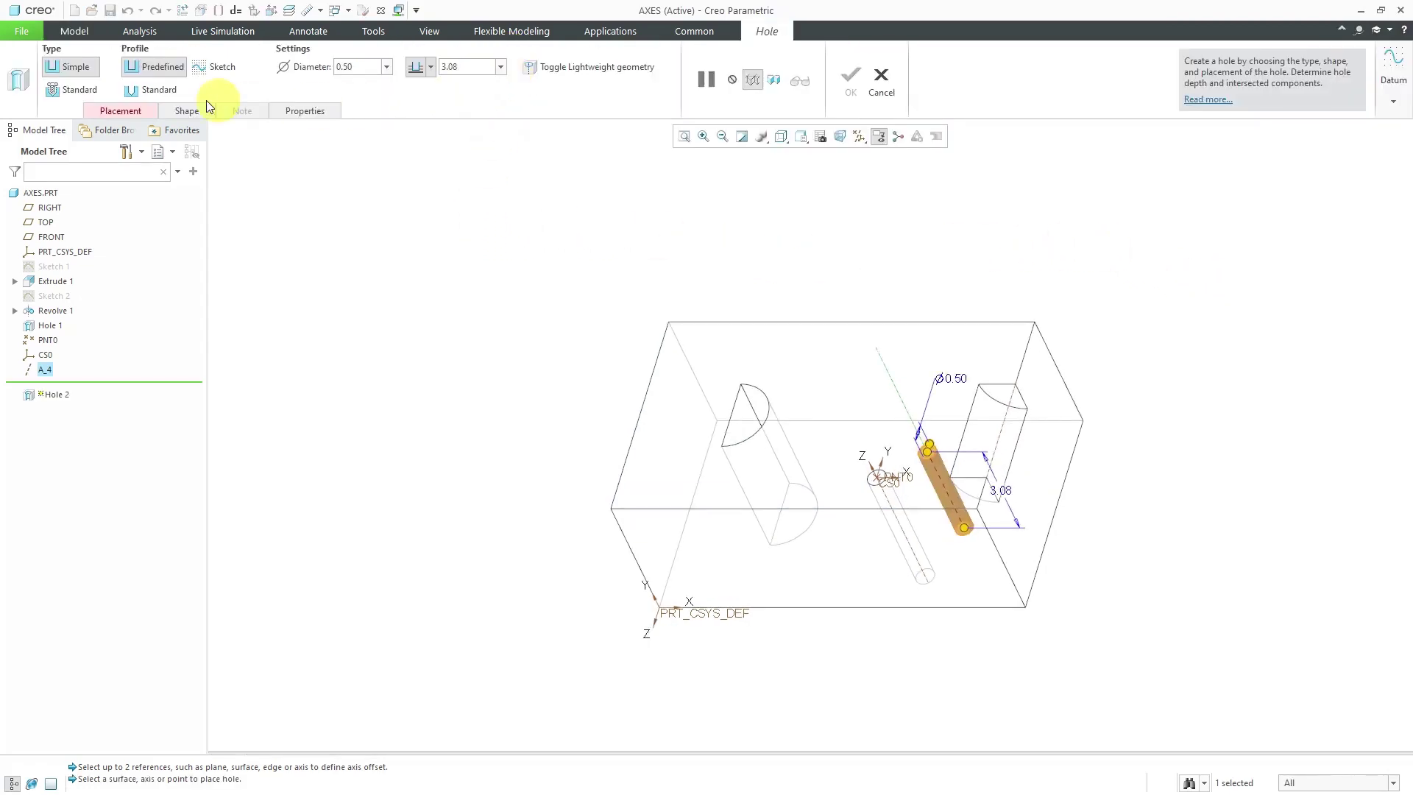
pyautogui.click(108, 109)
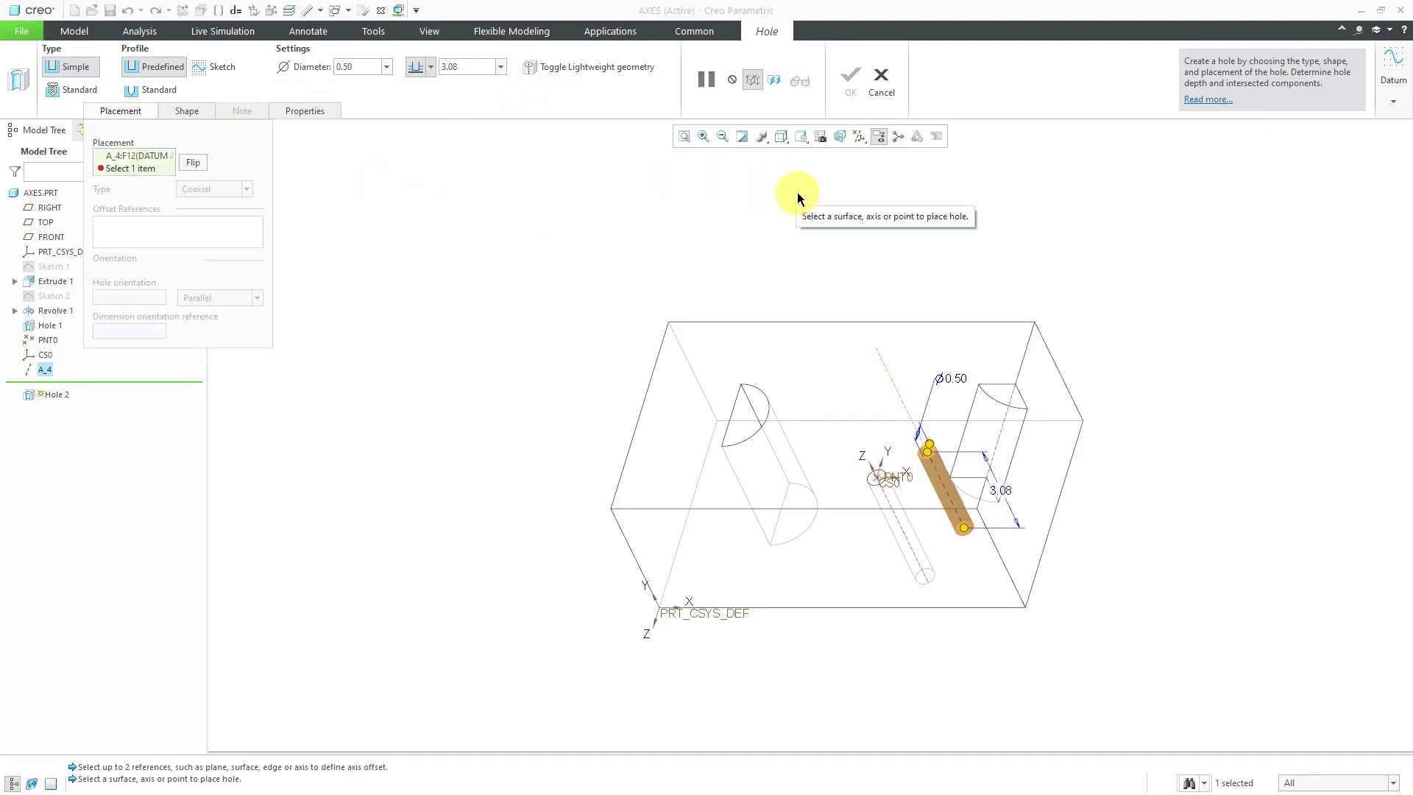
pyautogui.click(828, 354)
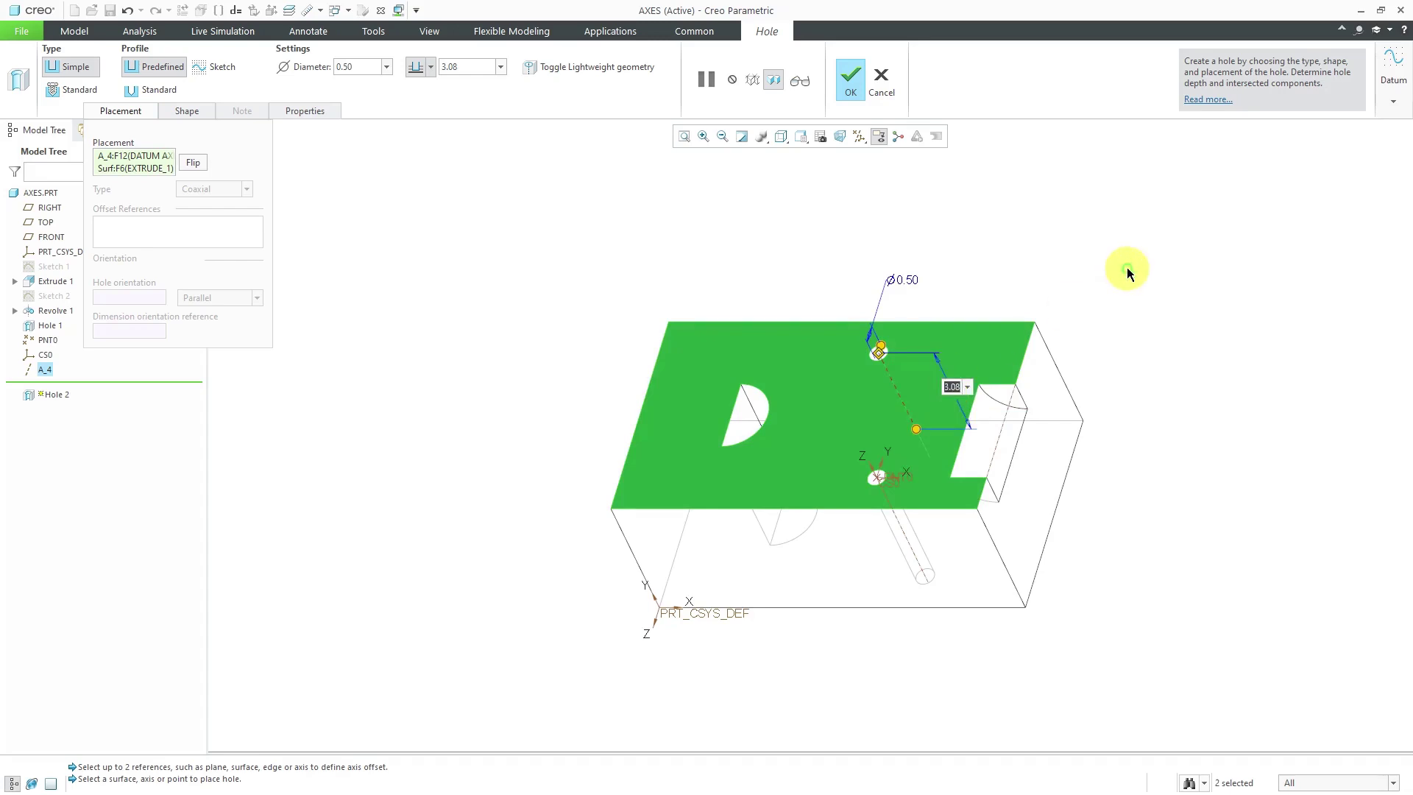
# Step: Set the coaxial hole's depth to 2 and diameter to 1, and complete the hole
pyautogui.write('2')
pyautogui.press('Return')
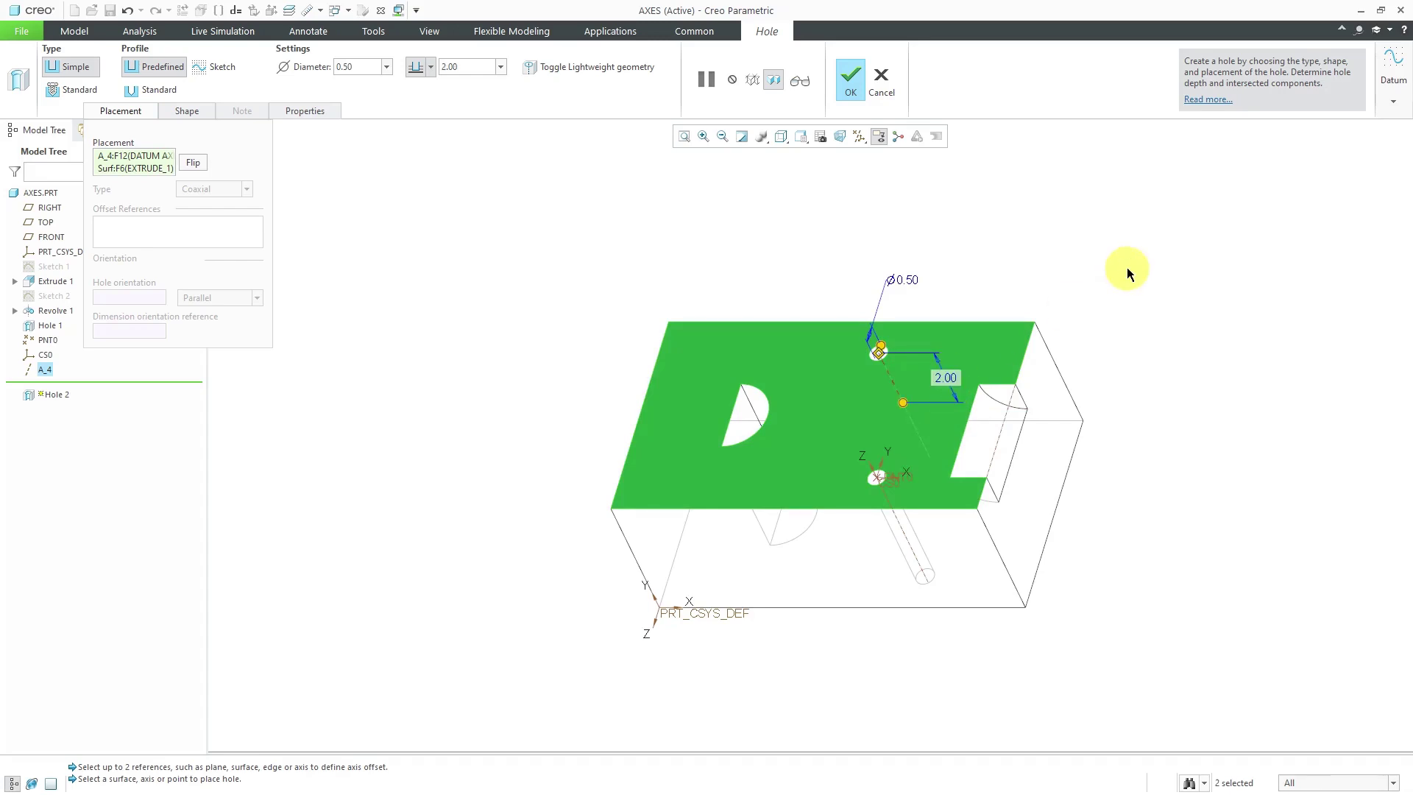
pyautogui.doubleClick(903, 280)
pyautogui.write('1')
pyautogui.press('Return')
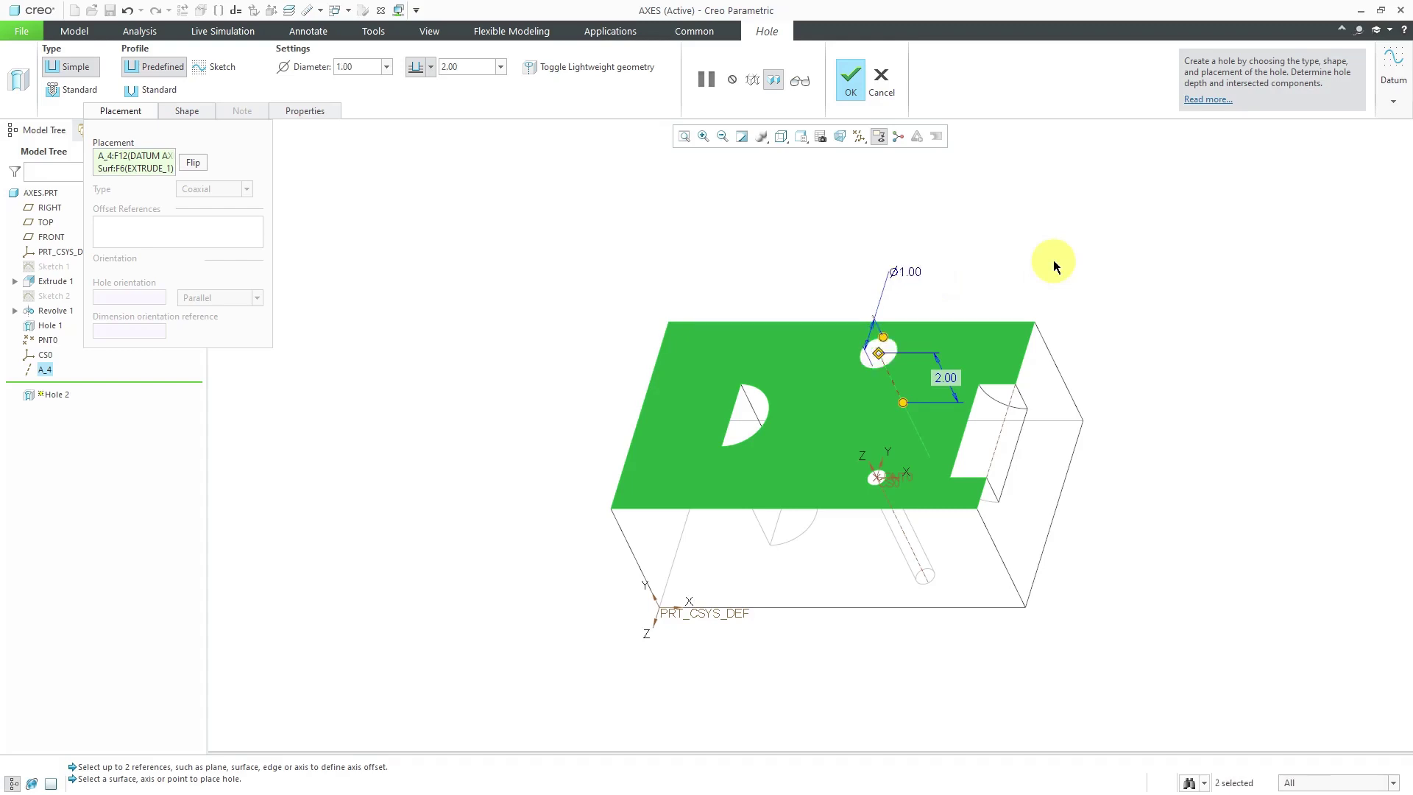
pyautogui.click(853, 87)
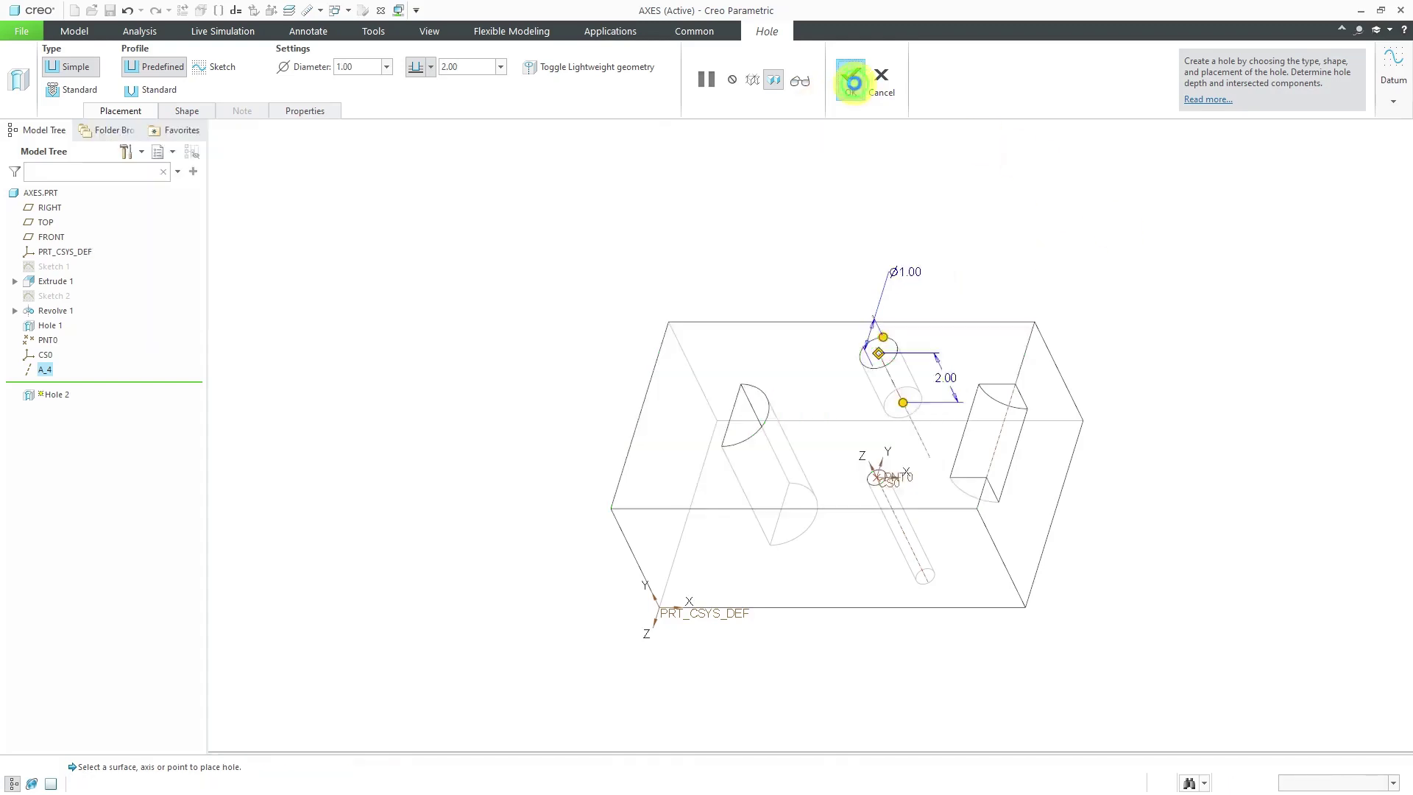
pyautogui.click(813, 234)
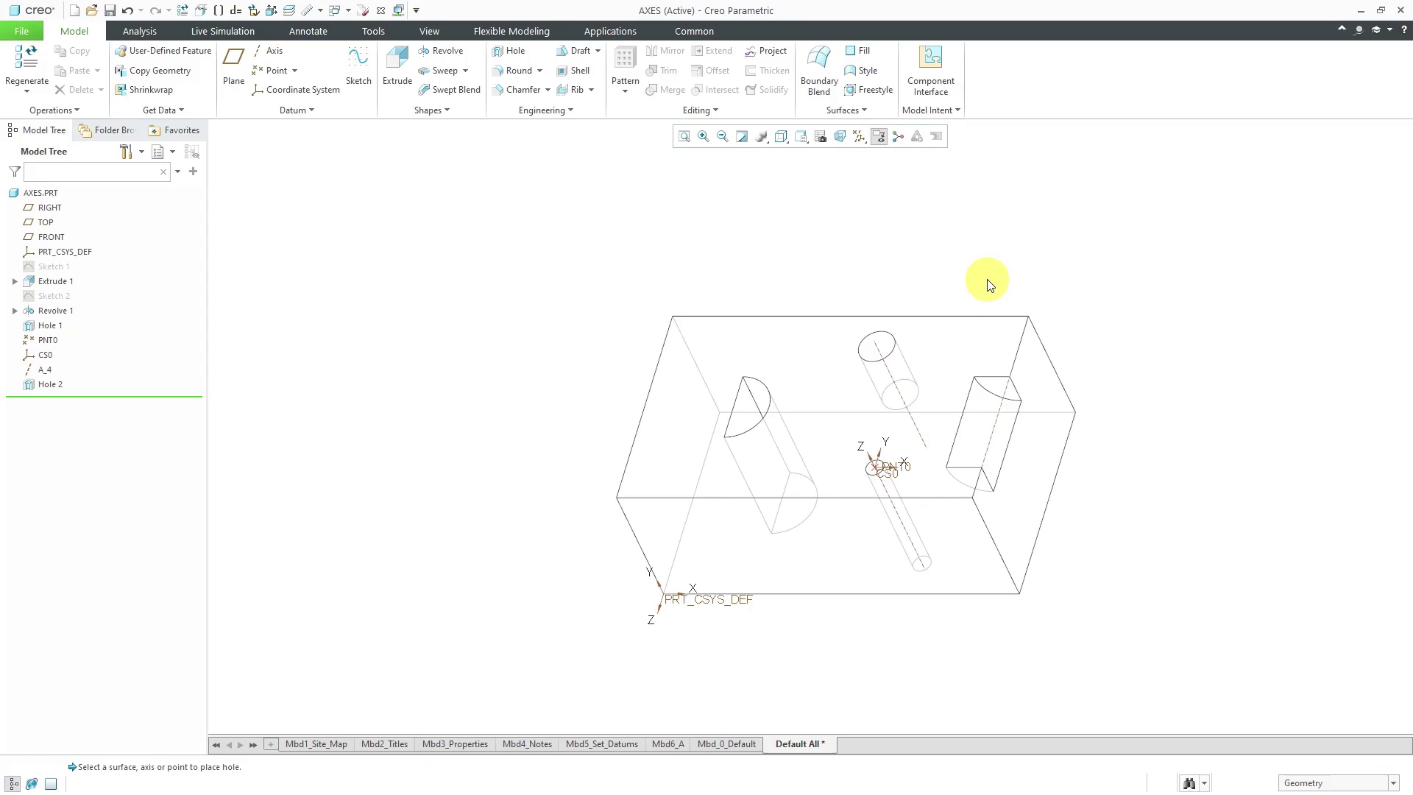
# Step: Create a datum axis through the edge shared by the block's back face and right side face
pyautogui.scroll(1, 1048, 478)
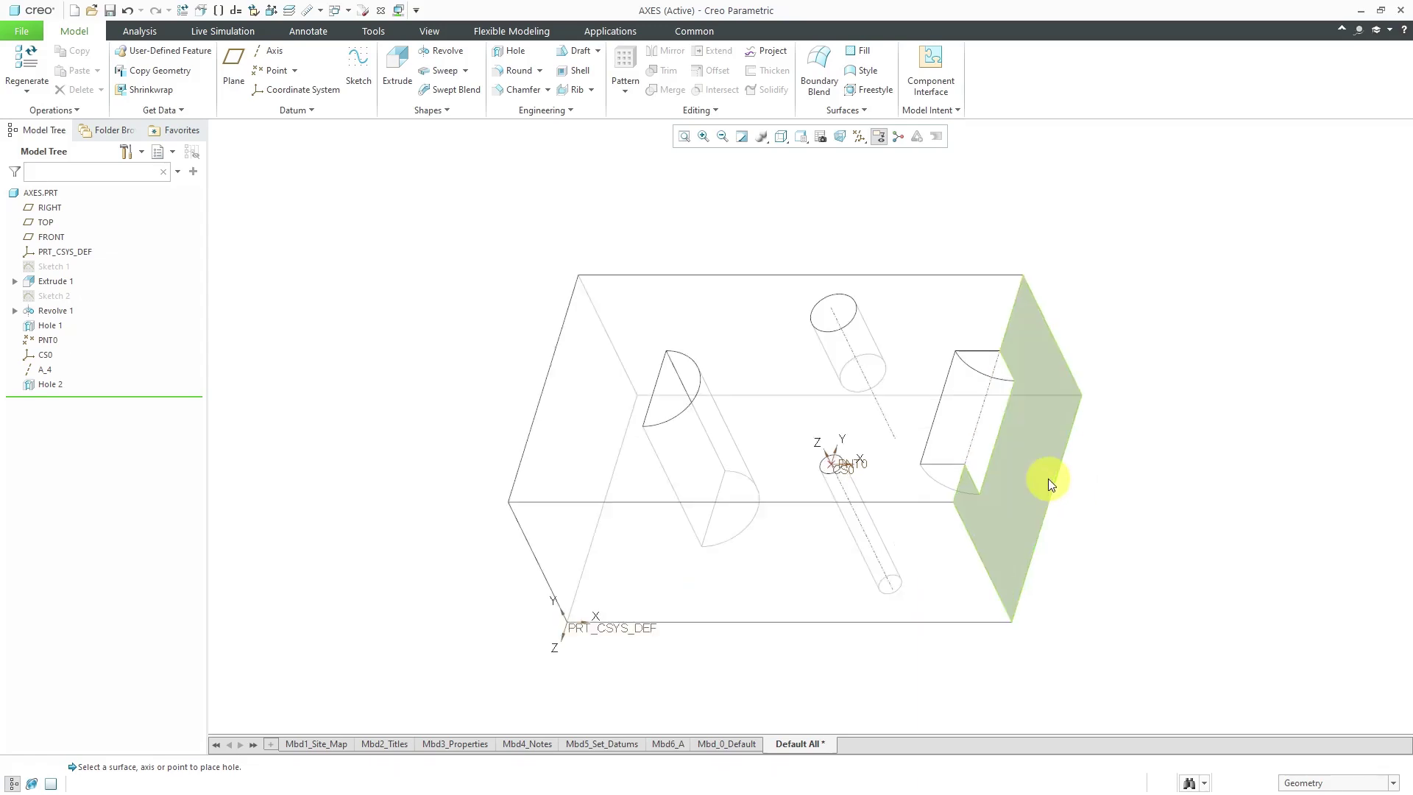
pyautogui.scroll(1, 1048, 475)
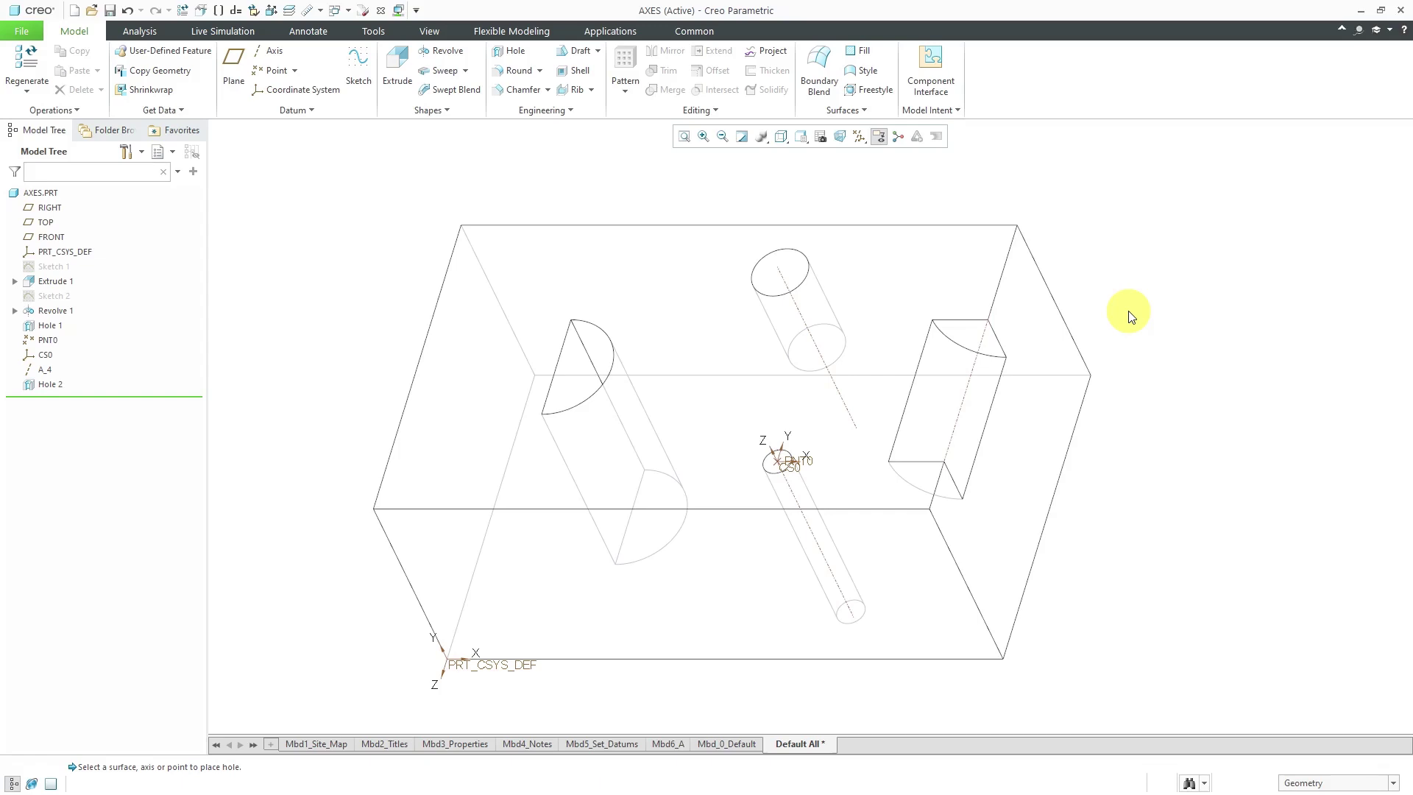
pyautogui.click(1057, 304)
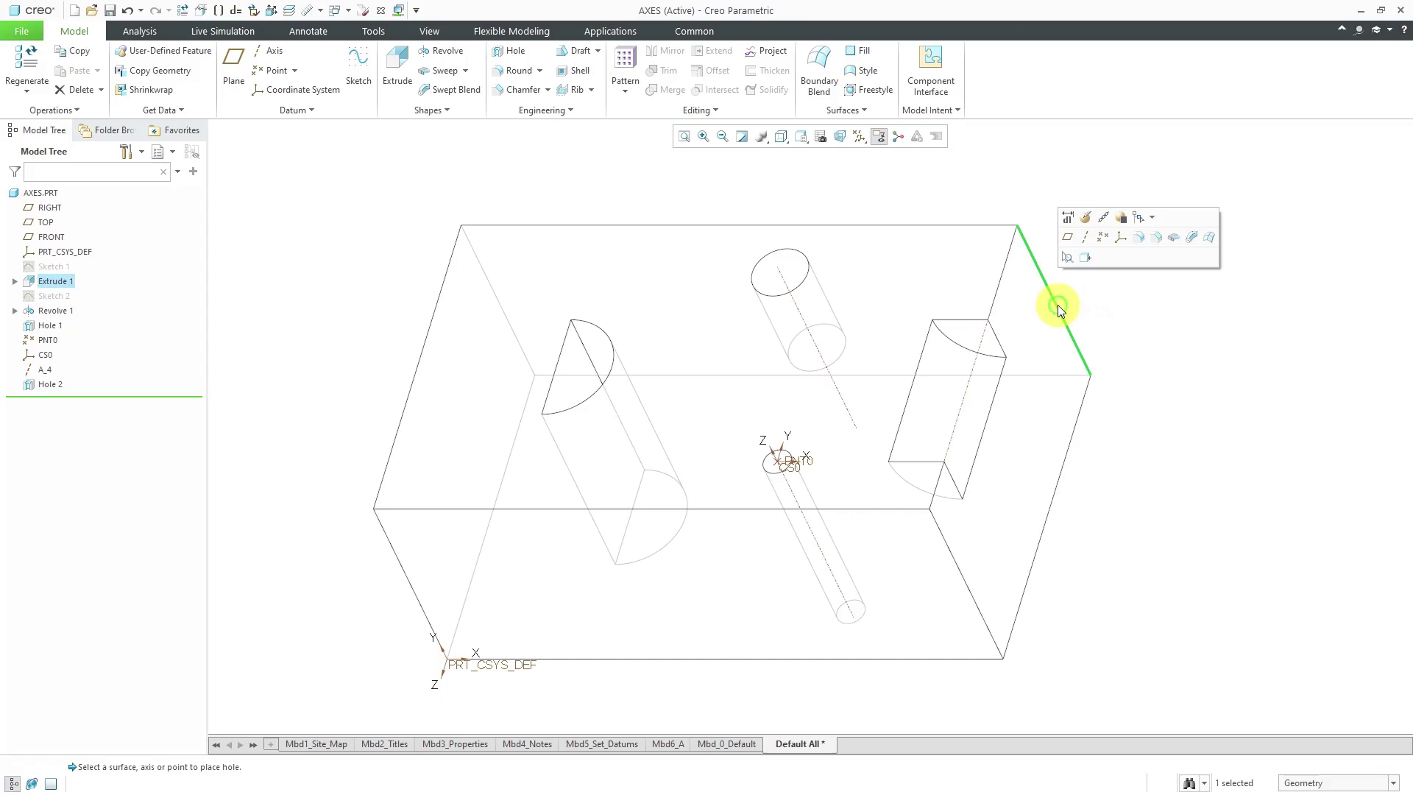
pyautogui.click(1084, 244)
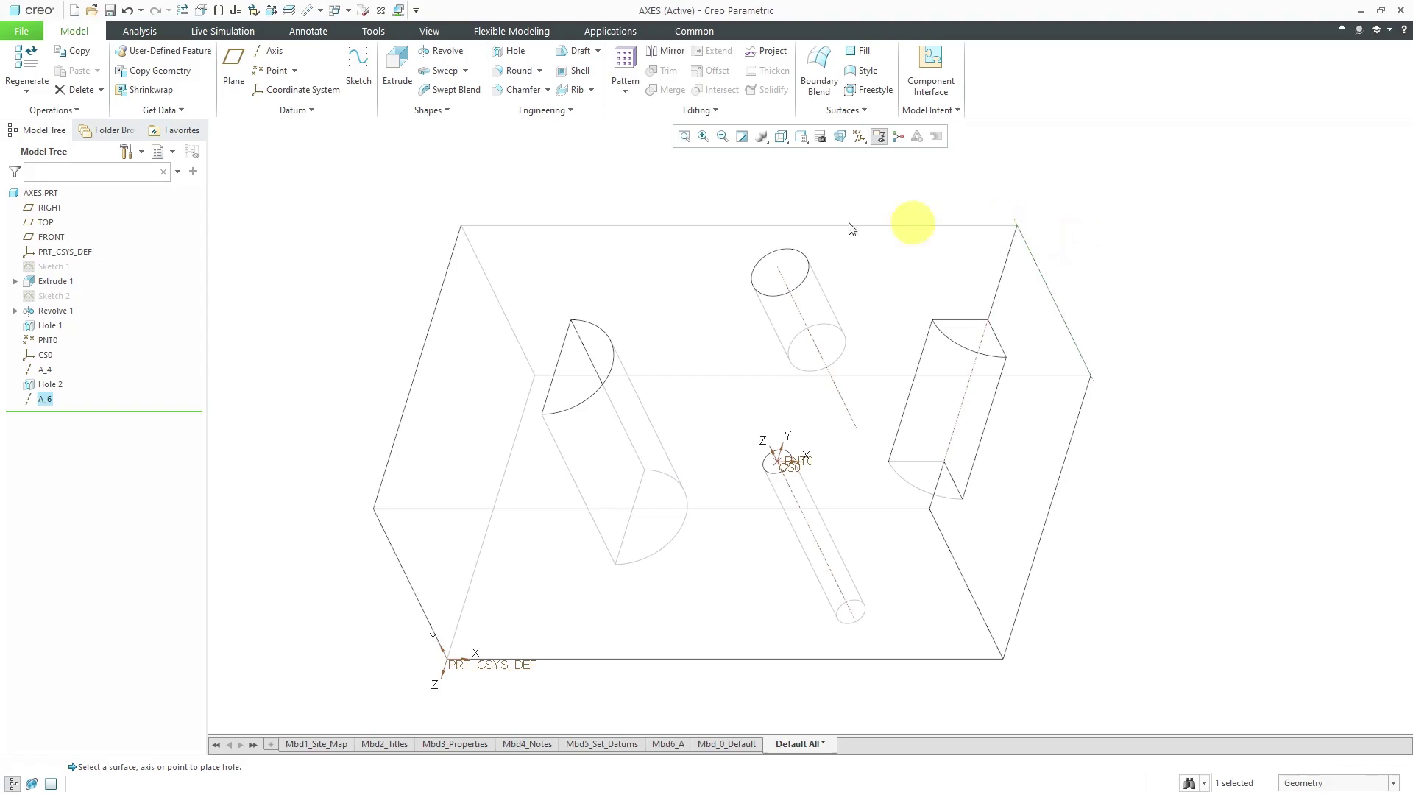
# Step: Redefine the edge axis A_6 and enable Adjust outline in its display settings
pyautogui.rightClick(39, 399)
pyautogui.click(53, 333)
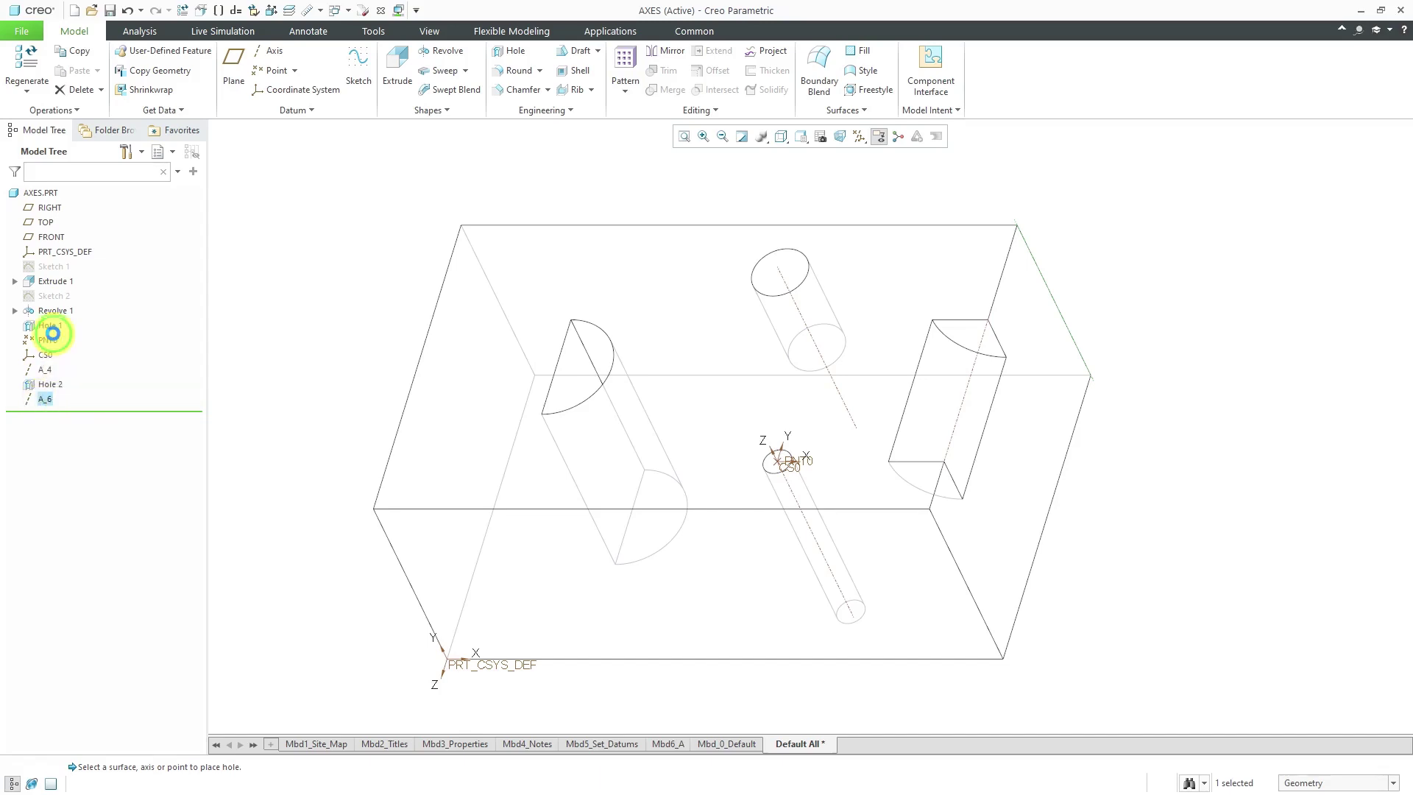
pyautogui.moveTo(1255, 138); pyautogui.dragTo(1216, 172)
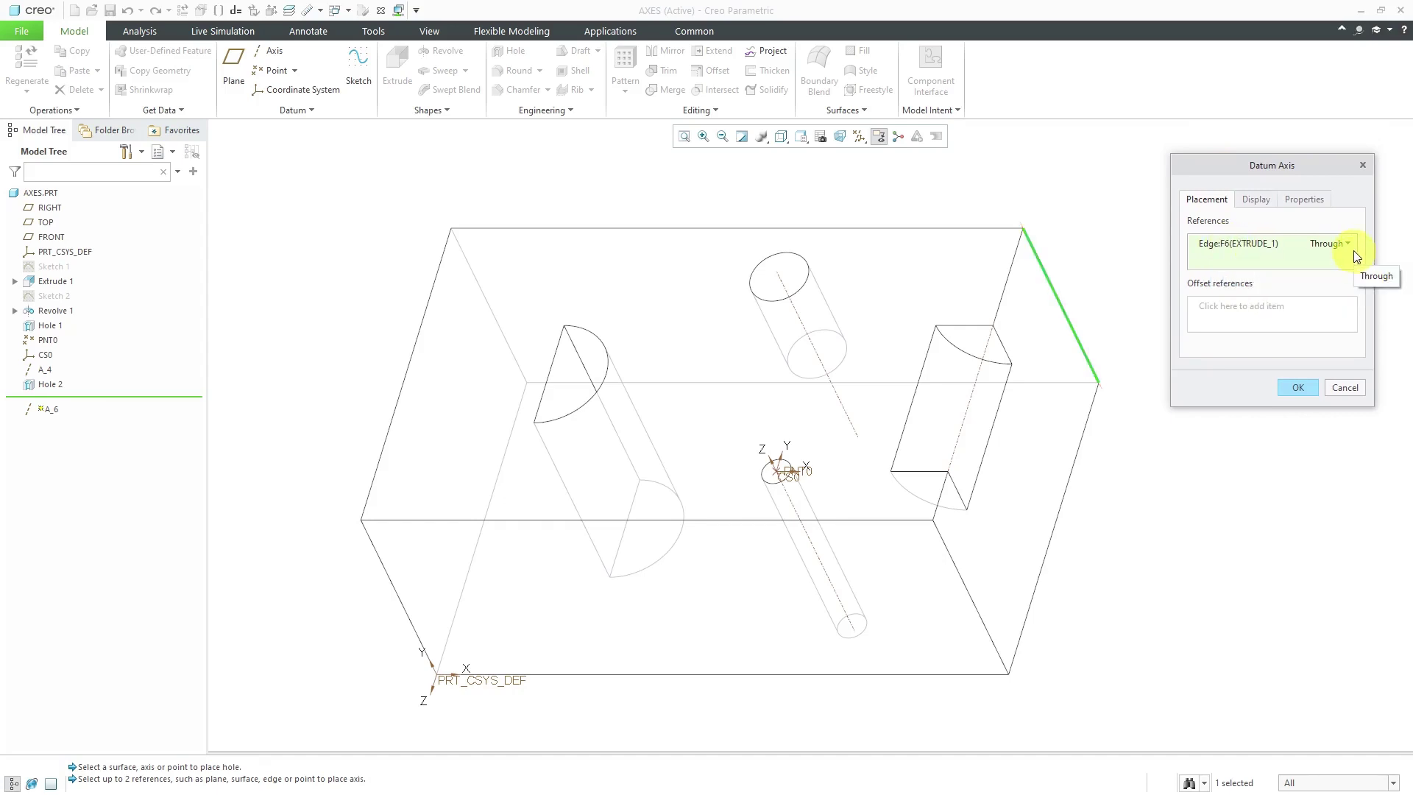
pyautogui.click(1259, 203)
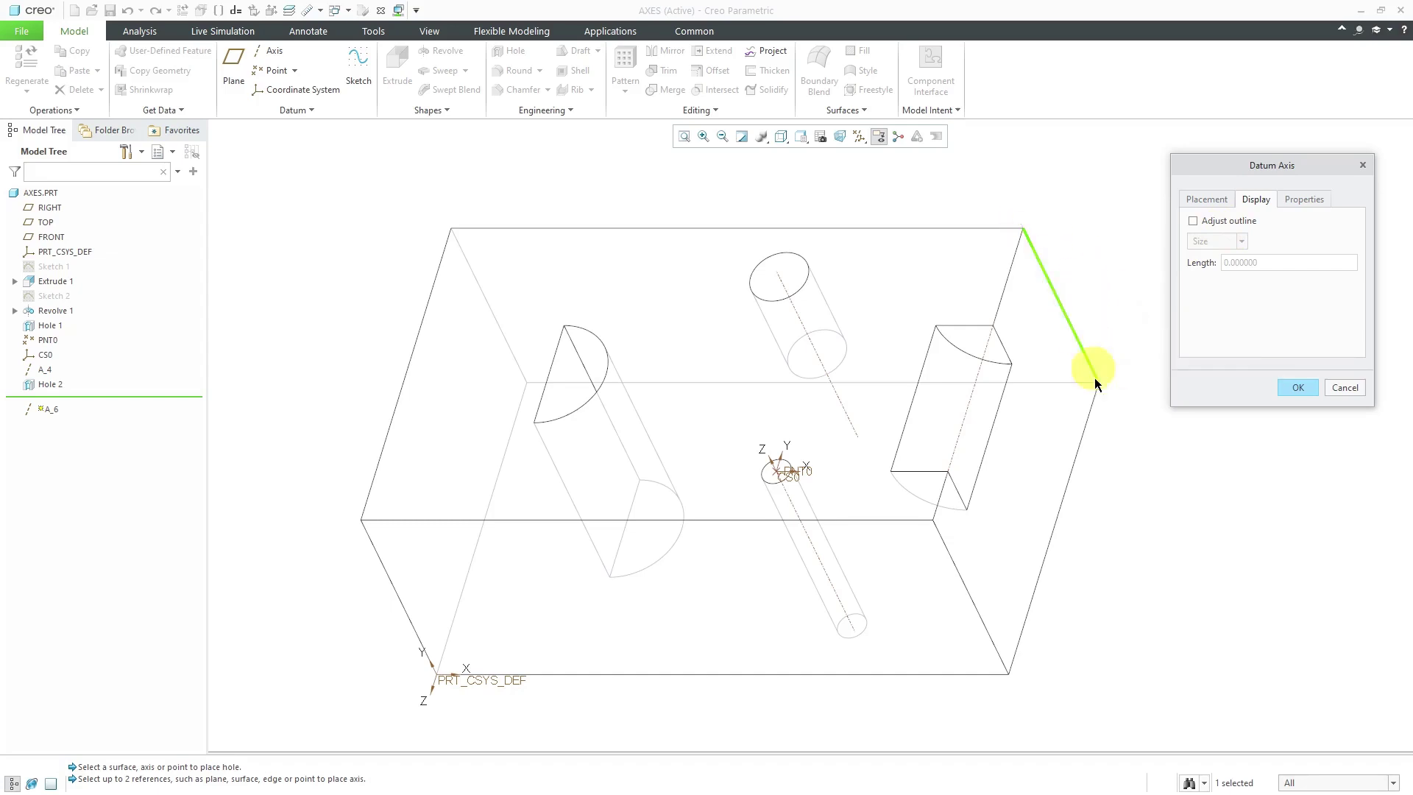
pyautogui.click(1193, 221)
# Step: Reshape the axis's outline by moving both ends along the edge, and set its length to 5
pyautogui.moveTo(1098, 383); pyautogui.dragTo(1069, 328)
pyautogui.moveTo(1027, 231); pyautogui.dragTo(991, 155)
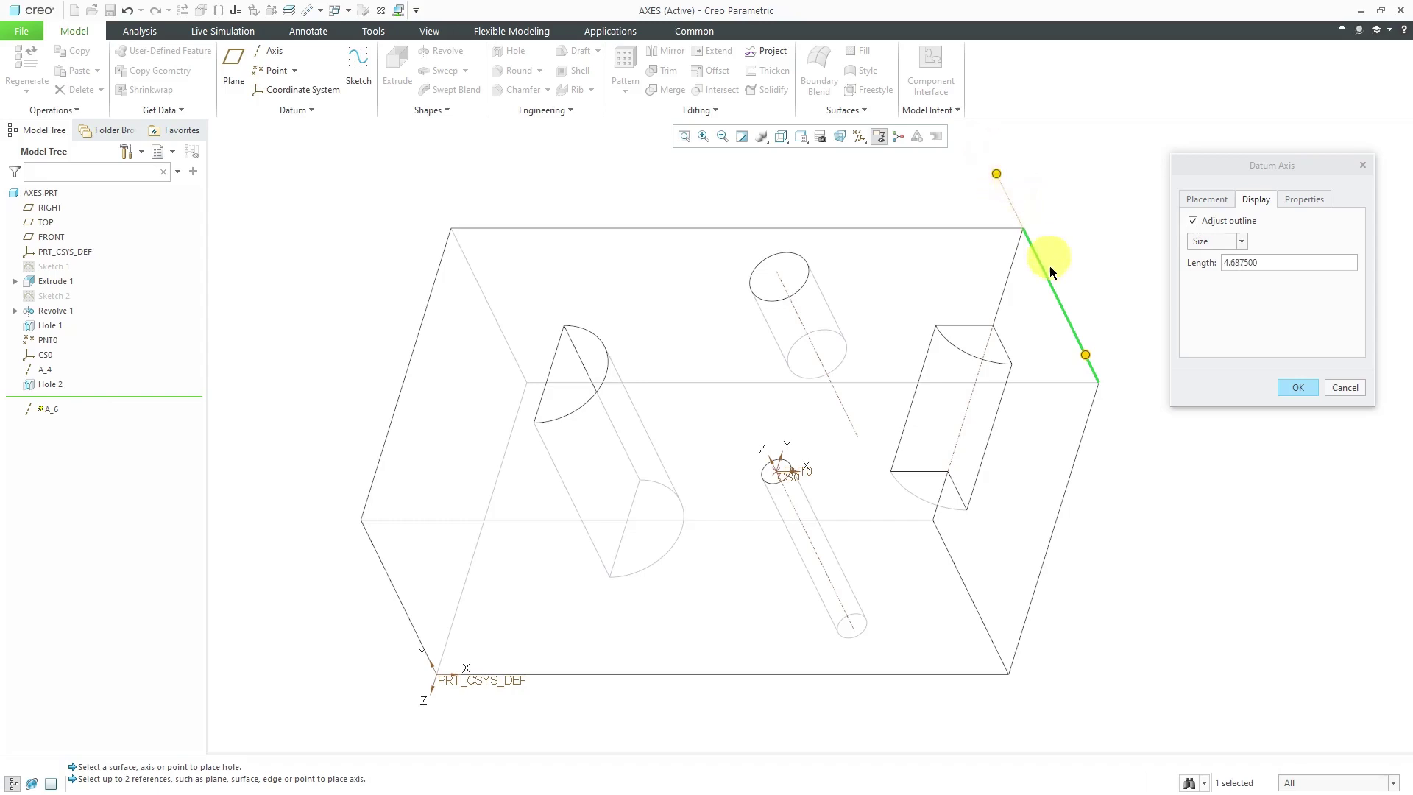
pyautogui.doubleClick(1247, 267)
pyautogui.write('5')
pyautogui.press('Return')
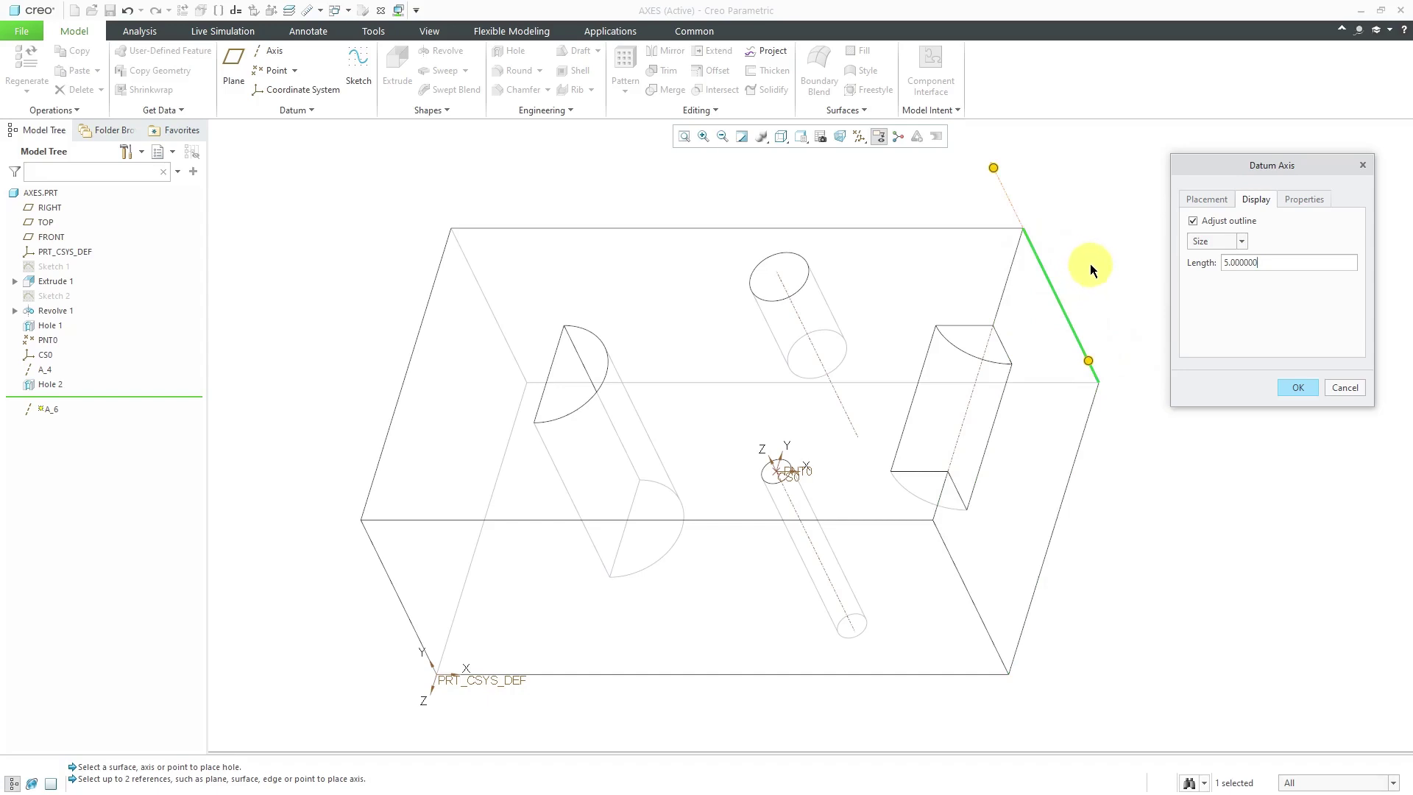
# Step: Size the axis's outline by Reference, using the sector-shaped end face of the revolved cutout
pyautogui.click(1241, 240)
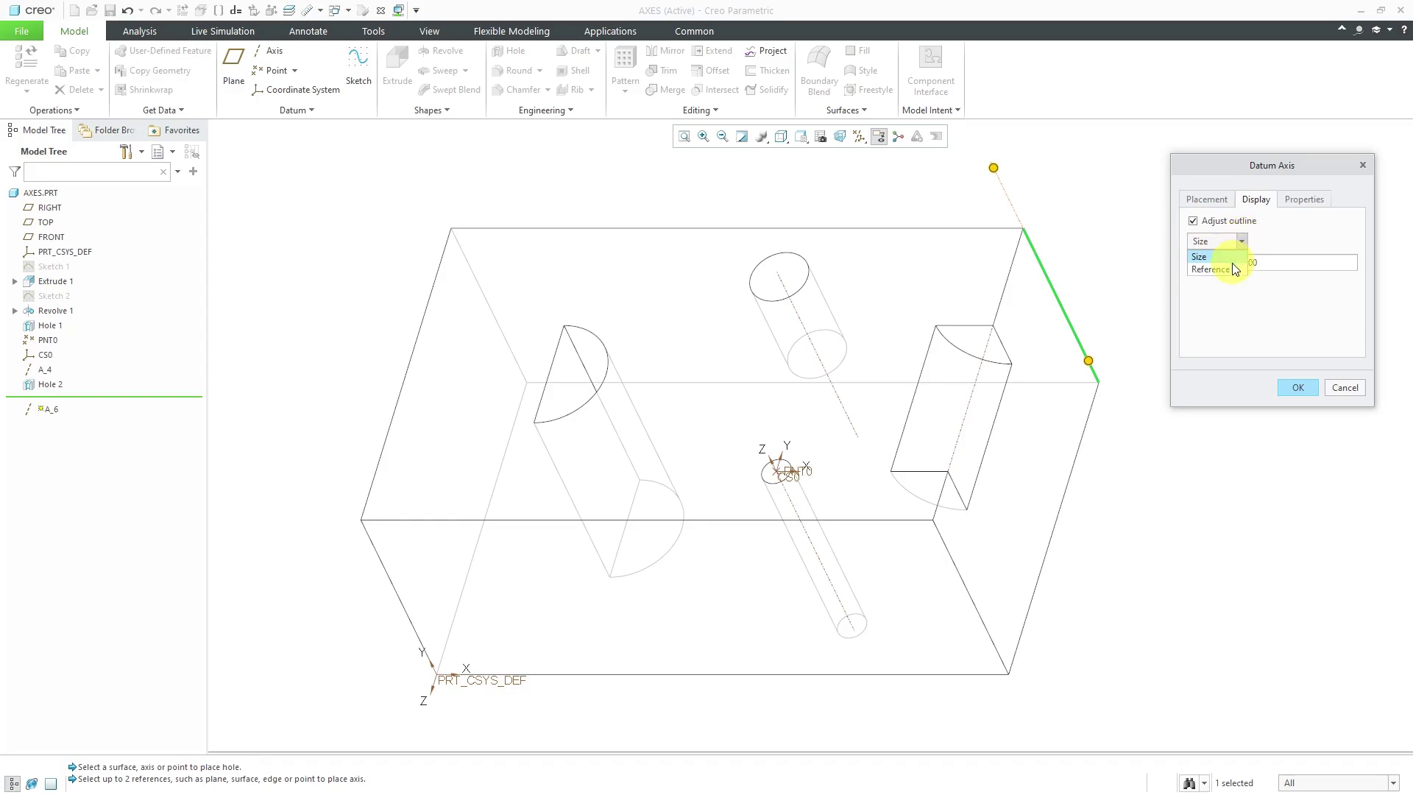
pyautogui.click(1230, 269)
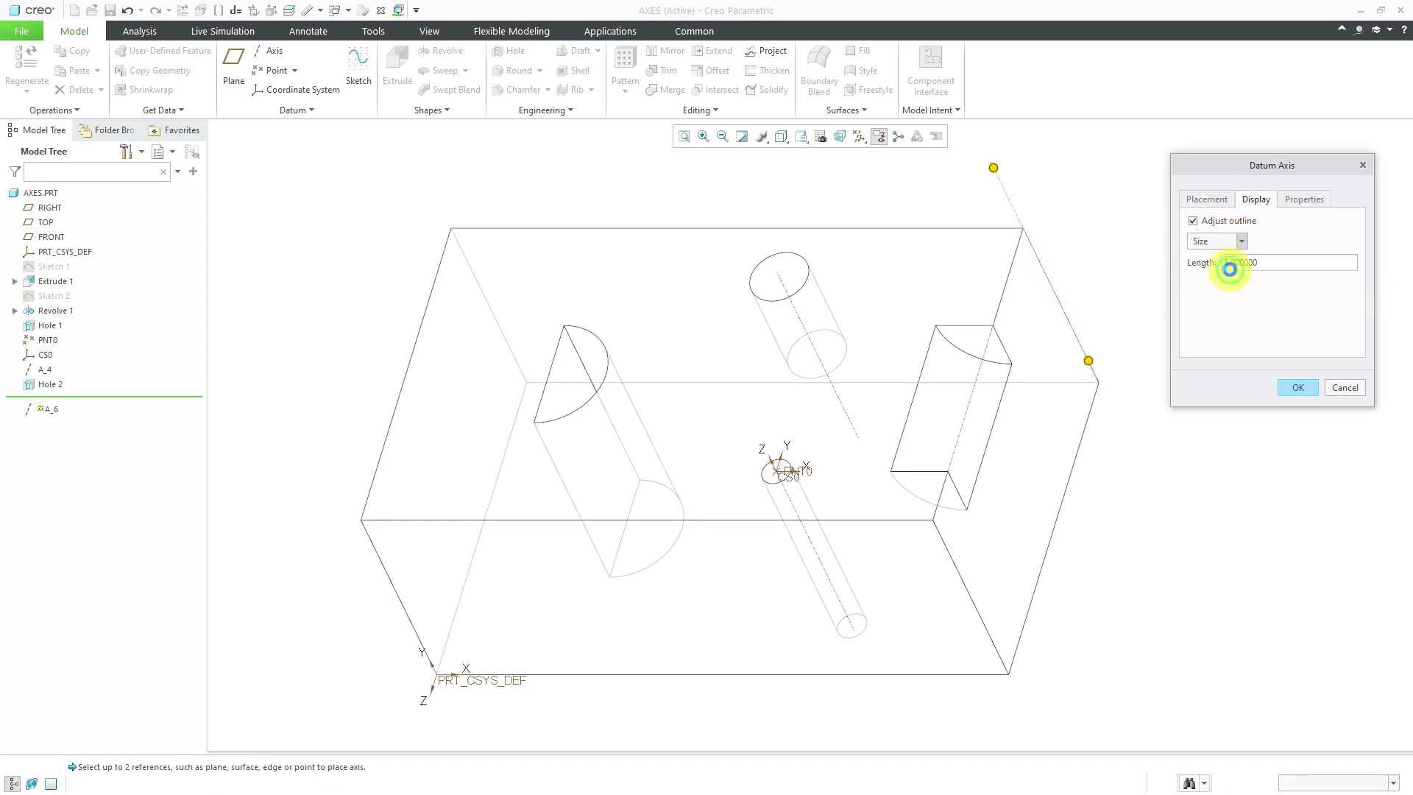
pyautogui.click(990, 346)
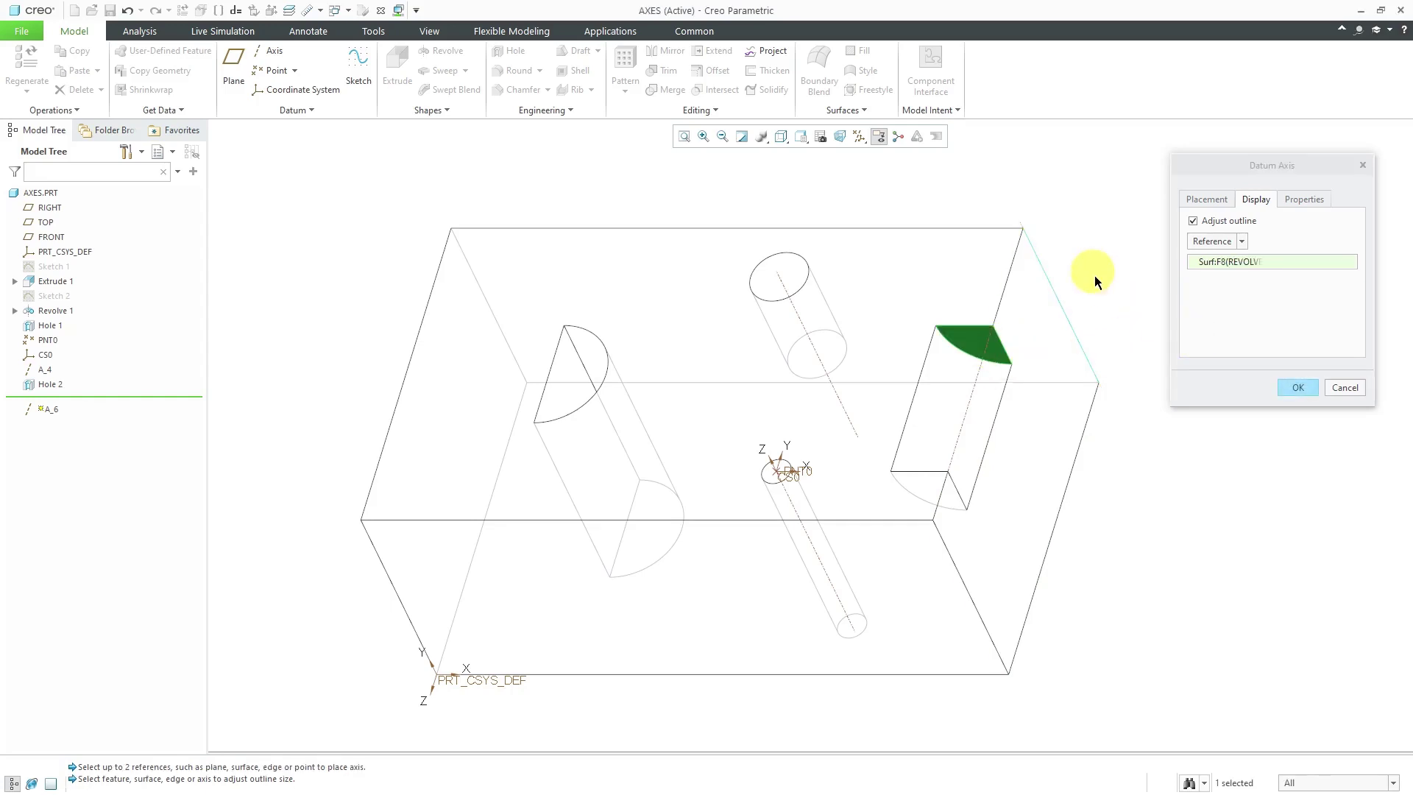
pyautogui.scroll(2, 1063, 294)
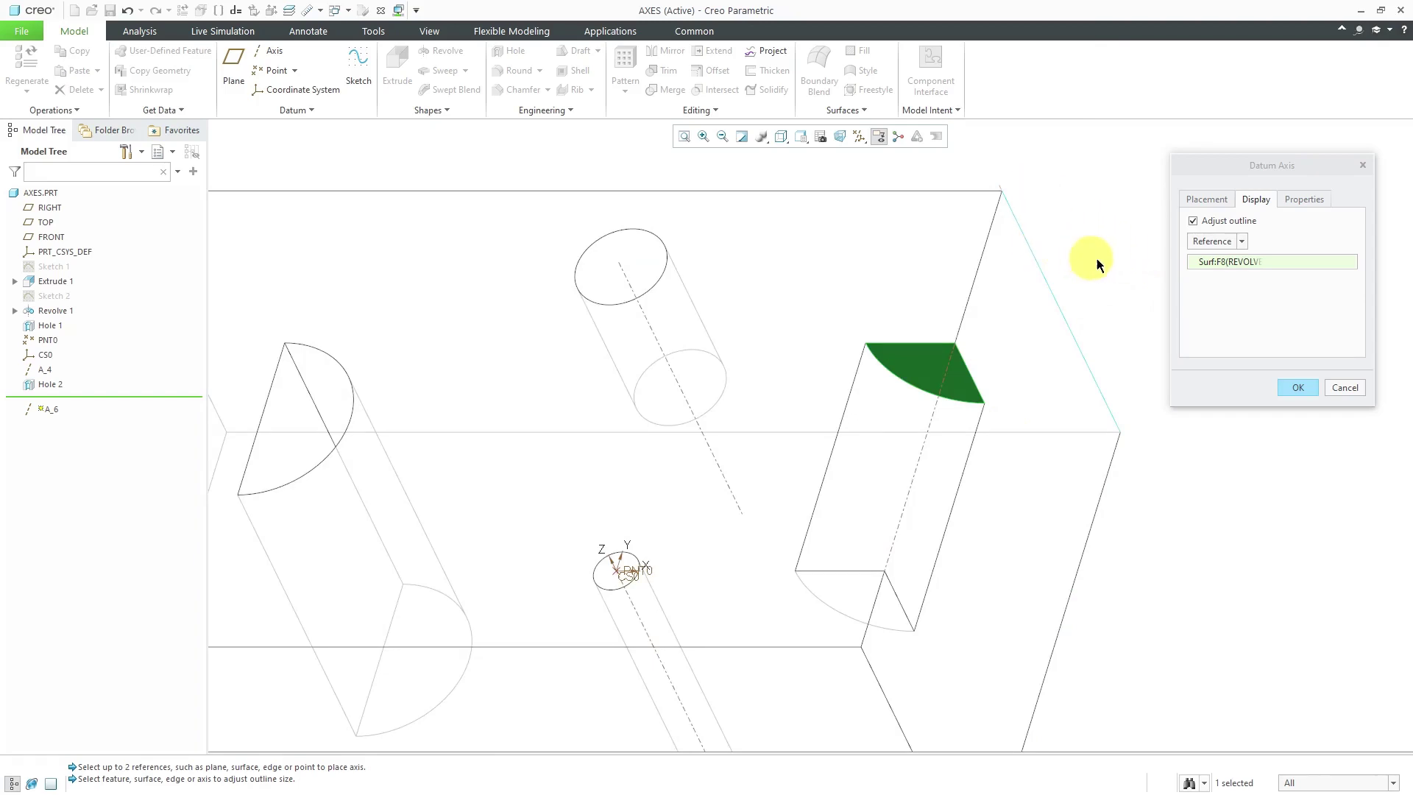
# Step: Rename the edge axis CENTER and complete its redefinition
pyautogui.click(1301, 200)
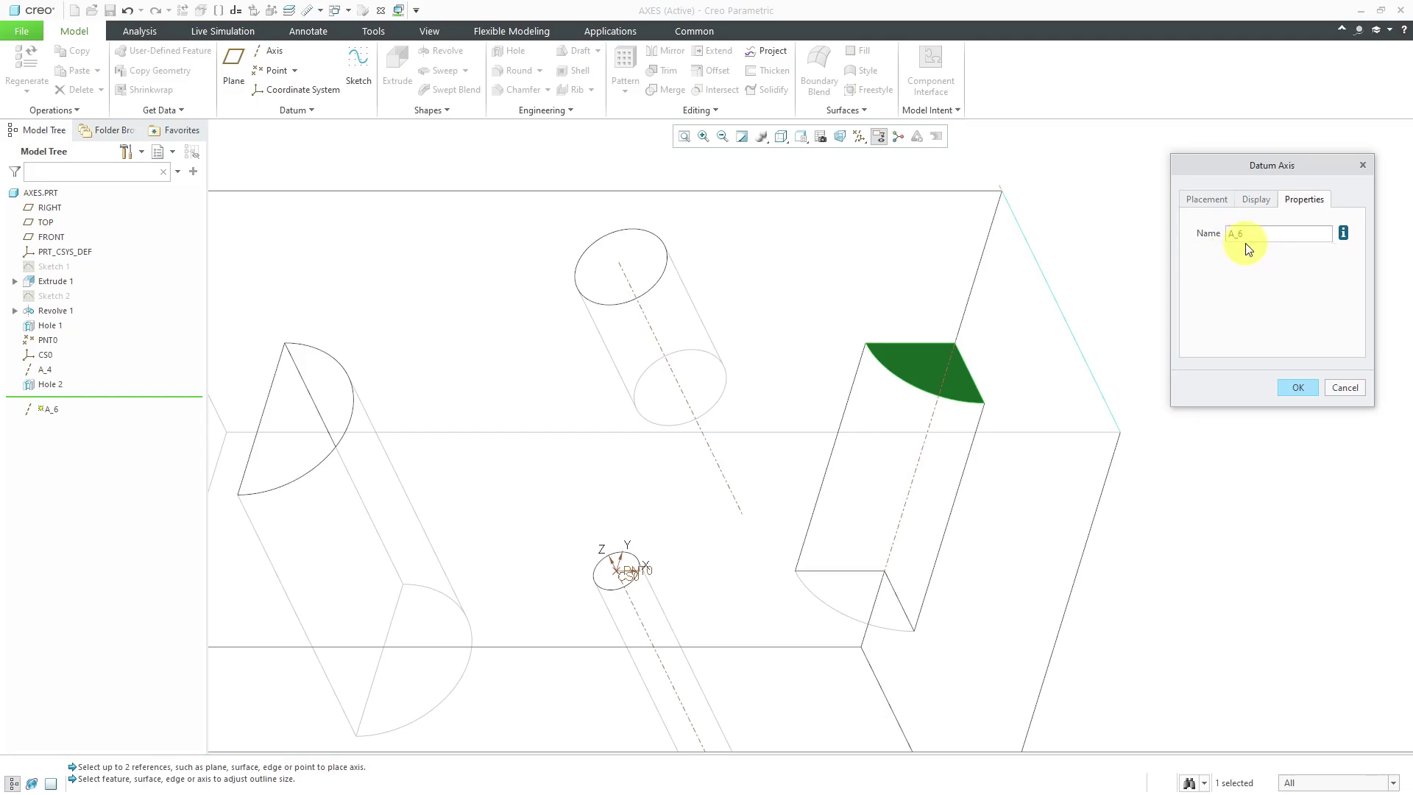
pyautogui.doubleClick(1236, 233)
pyautogui.write('cente')
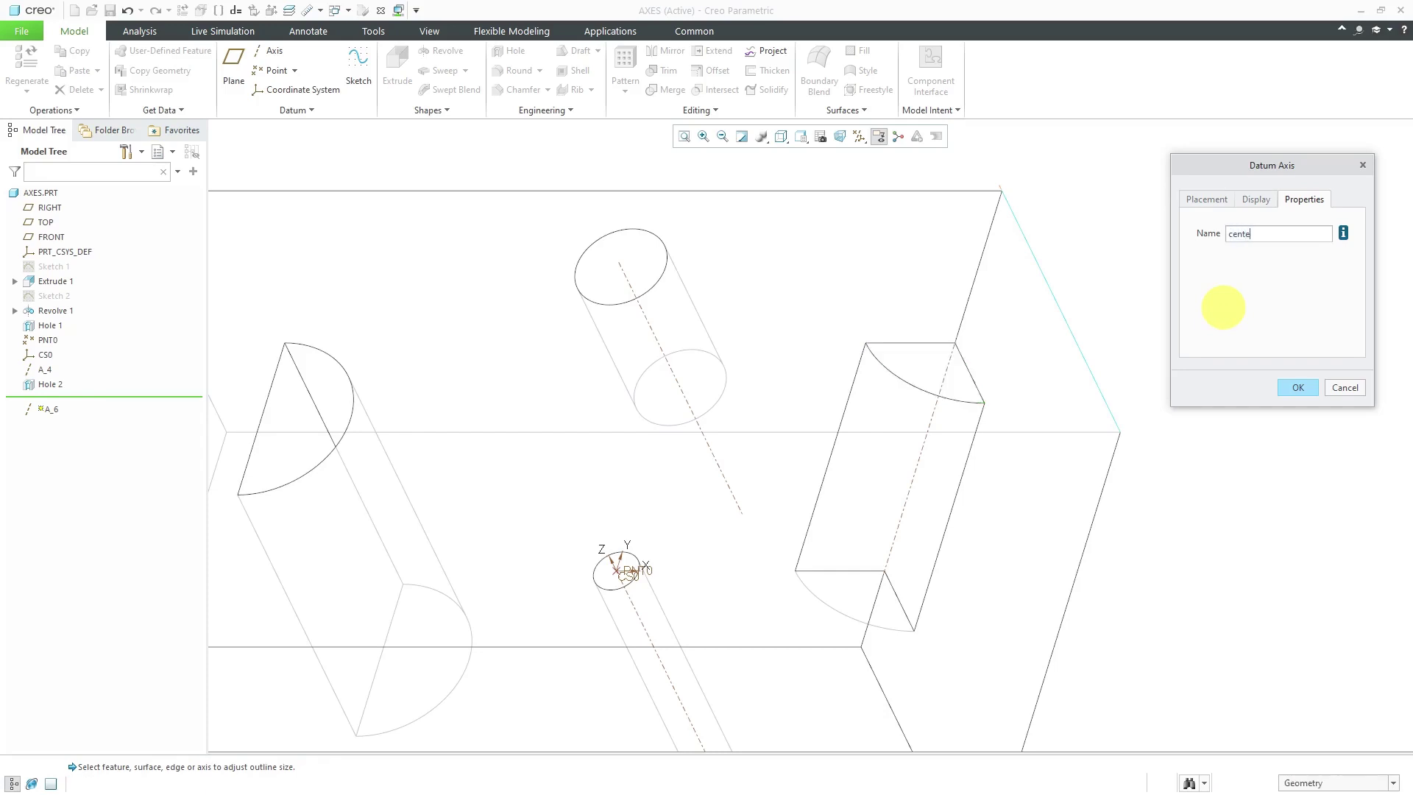
pyautogui.write('r')
pyautogui.press('Return')
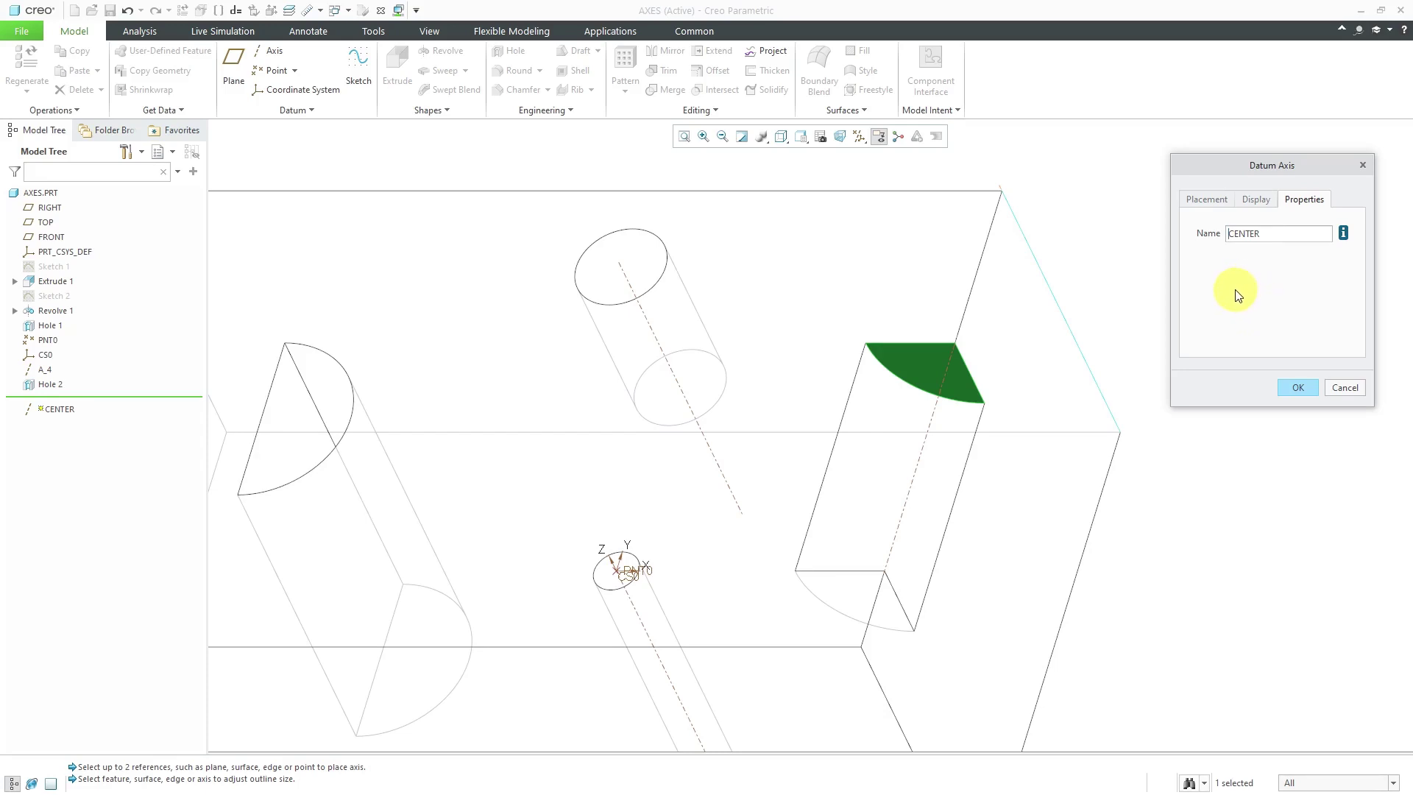
pyautogui.click(1295, 389)
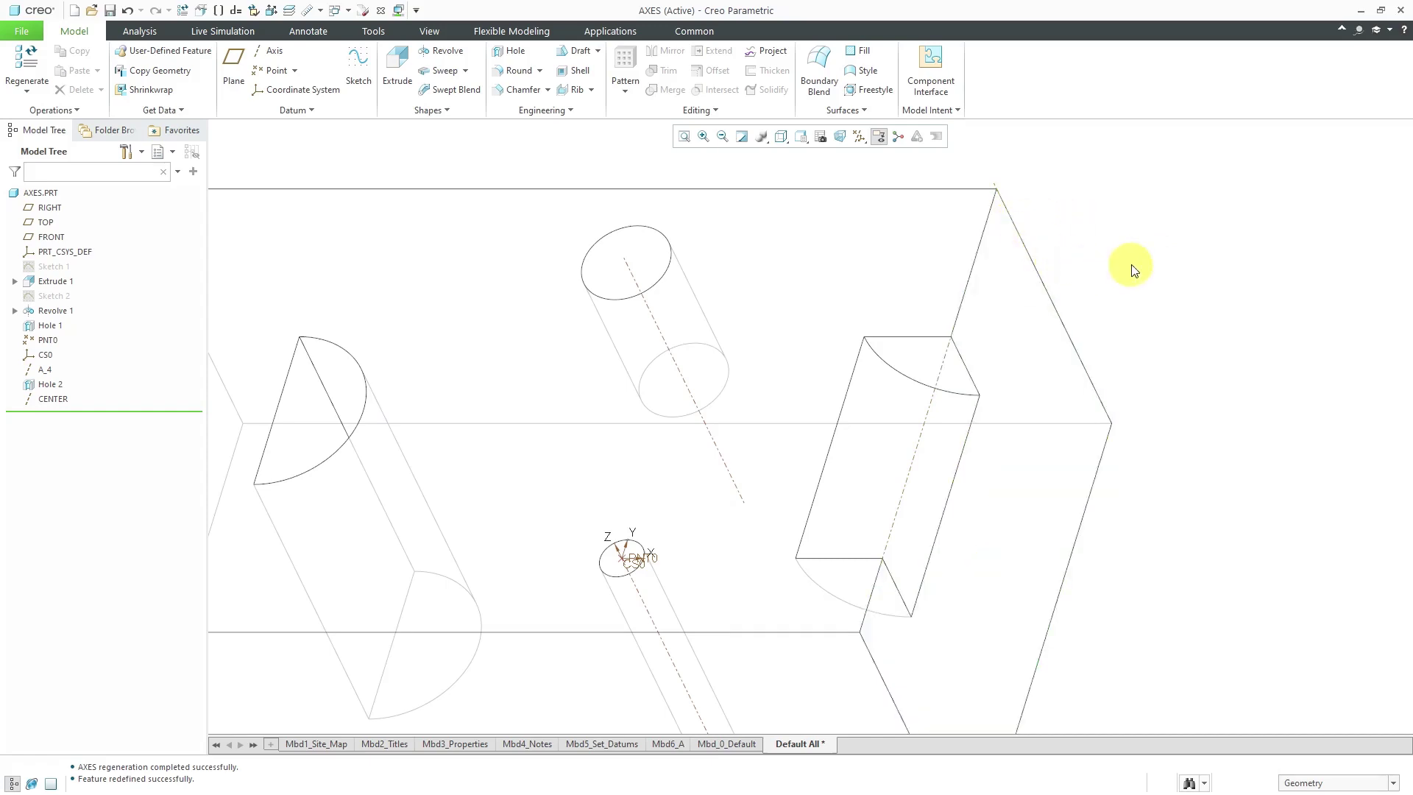
# Step: Turn on the display of datum planes
pyautogui.scroll(-3, 1126, 309)
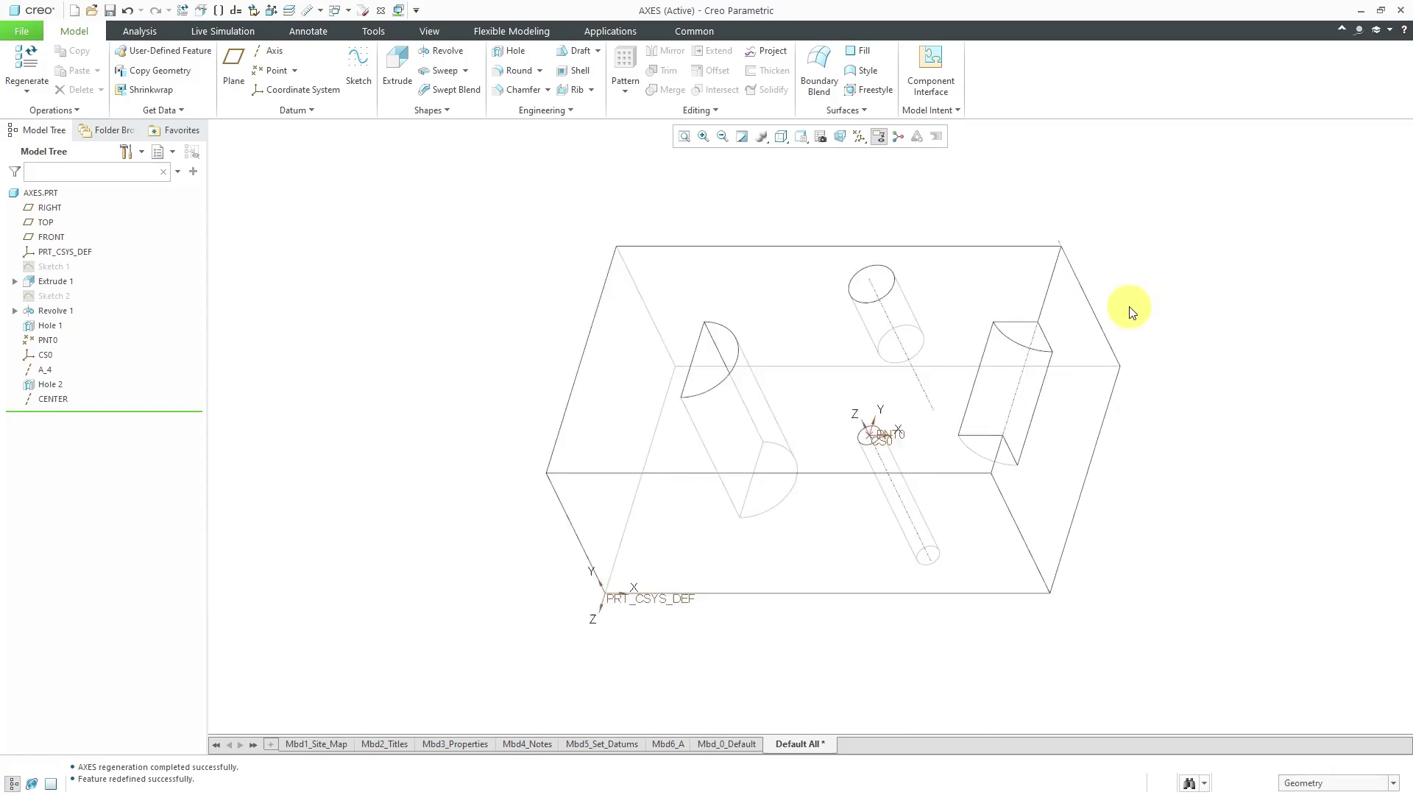
pyautogui.click(859, 137)
pyautogui.click(902, 217)
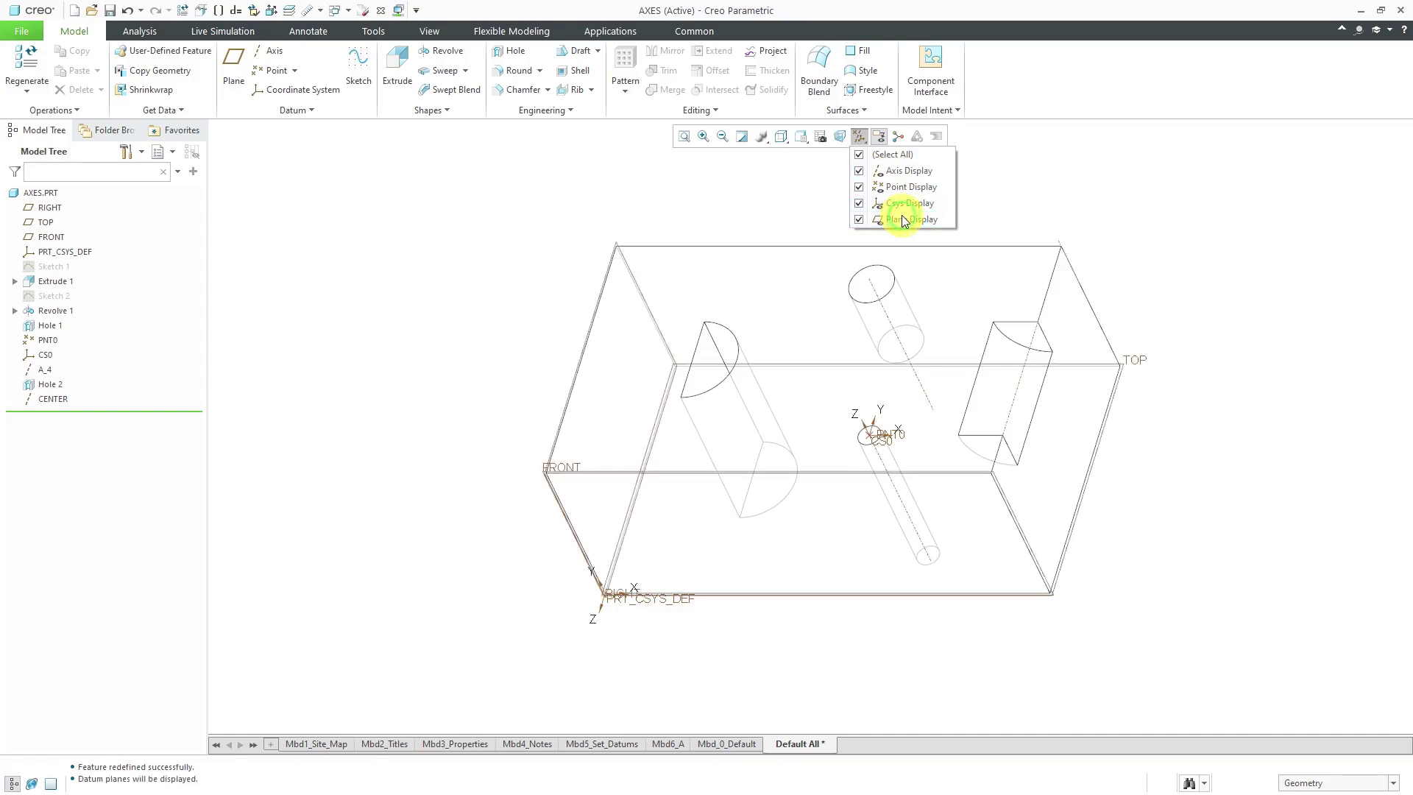
pyautogui.click(1142, 169)
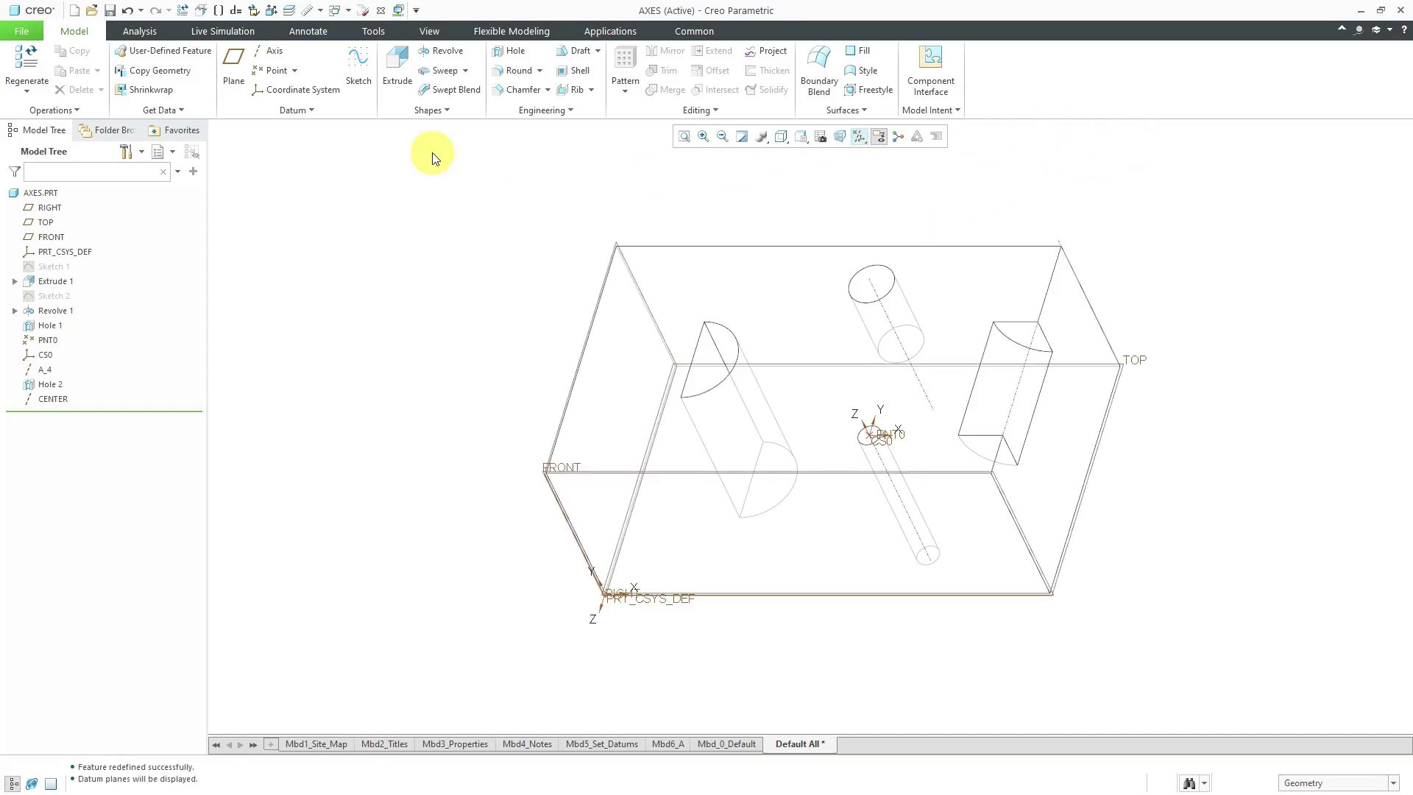
# Step: Create a datum axis at the intersection of the TOP and RIGHT datum planes, with both references set to Through
pyautogui.click(274, 50)
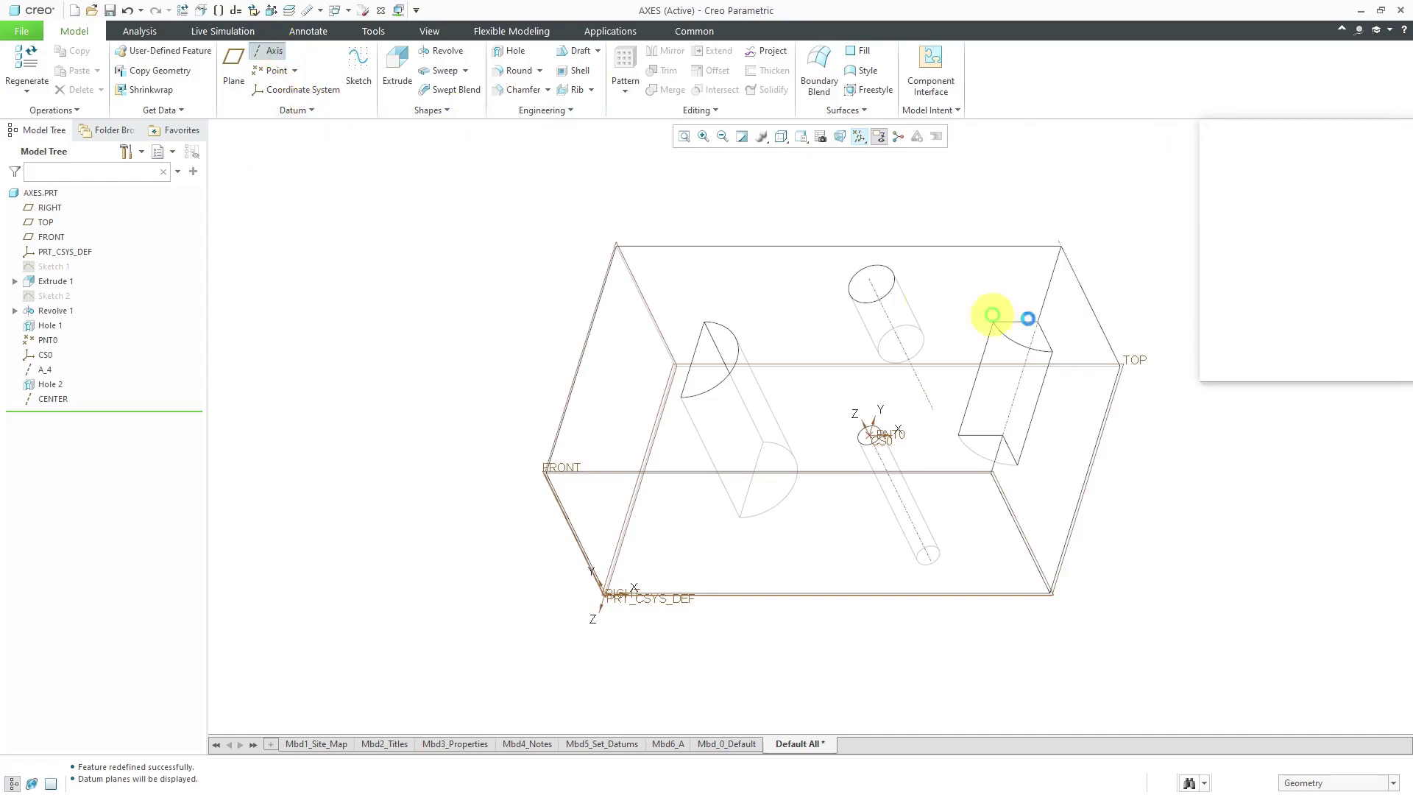
pyautogui.click(1144, 370)
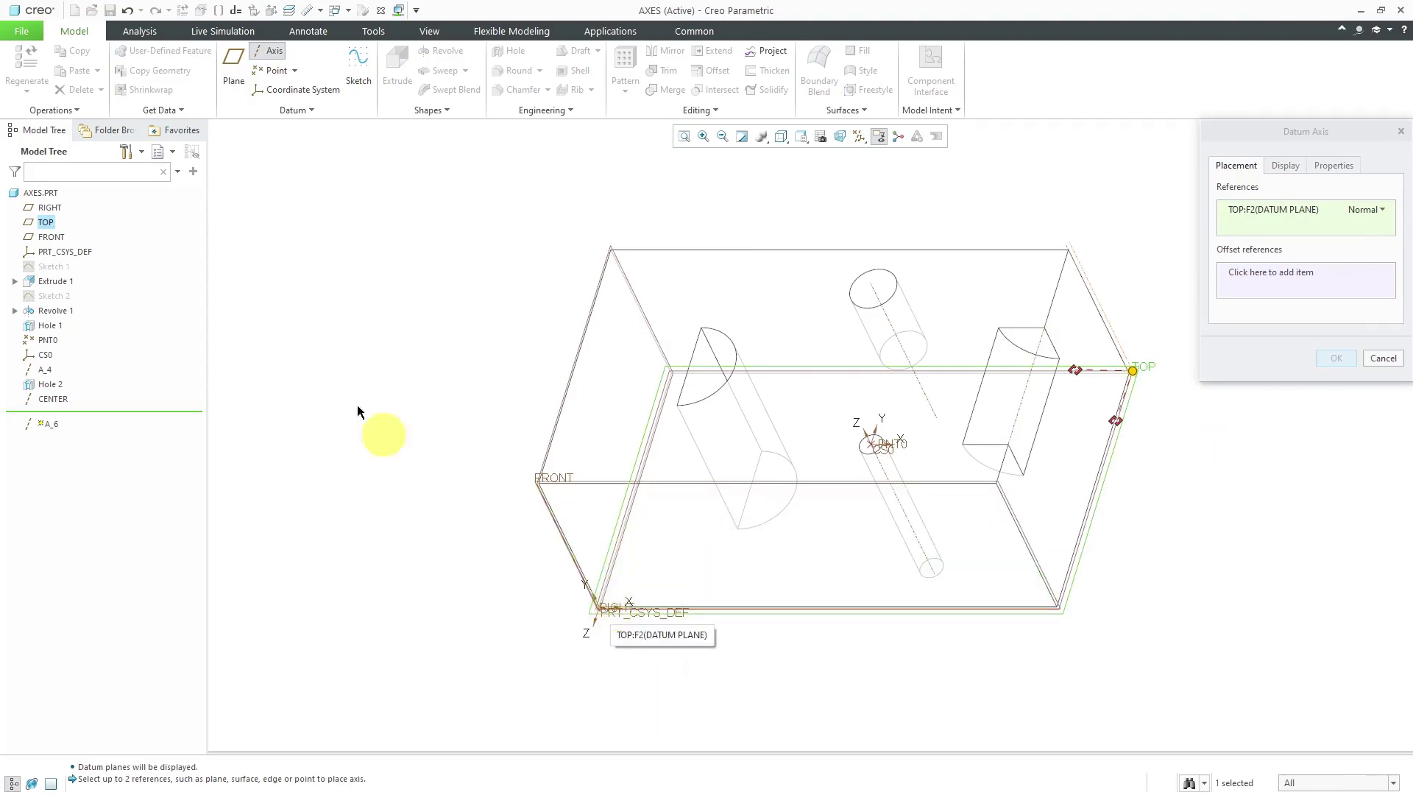
pyautogui.keyDown('ctrl'); pyautogui.click(49, 208); pyautogui.keyUp('ctrl')
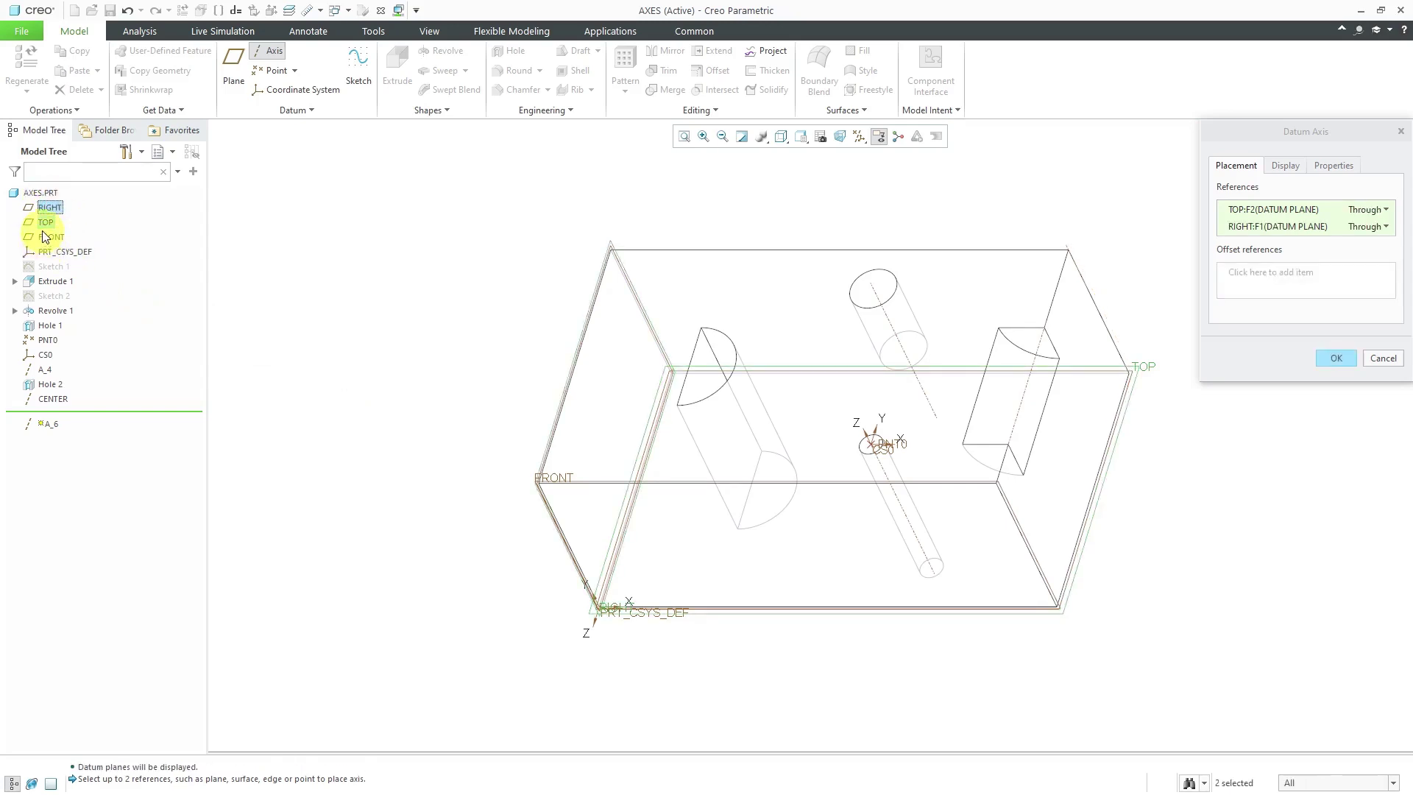
pyautogui.click(1338, 359)
# Step: Turn off the display of coordinate systems, datum planes and datum points, leaving only axes shown, and inspect the new axis
pyautogui.click(858, 136)
pyautogui.click(912, 204)
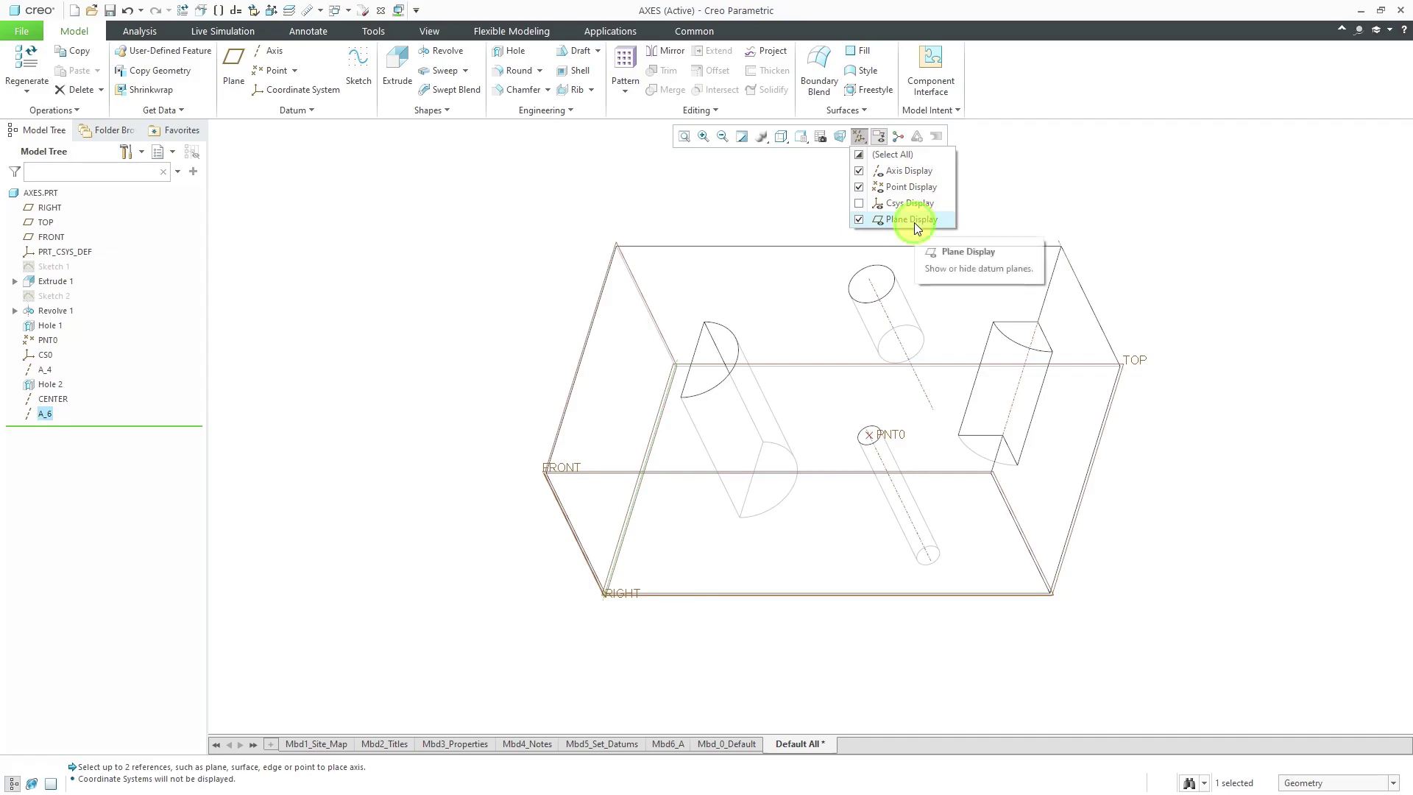
pyautogui.click(914, 221)
pyautogui.click(911, 187)
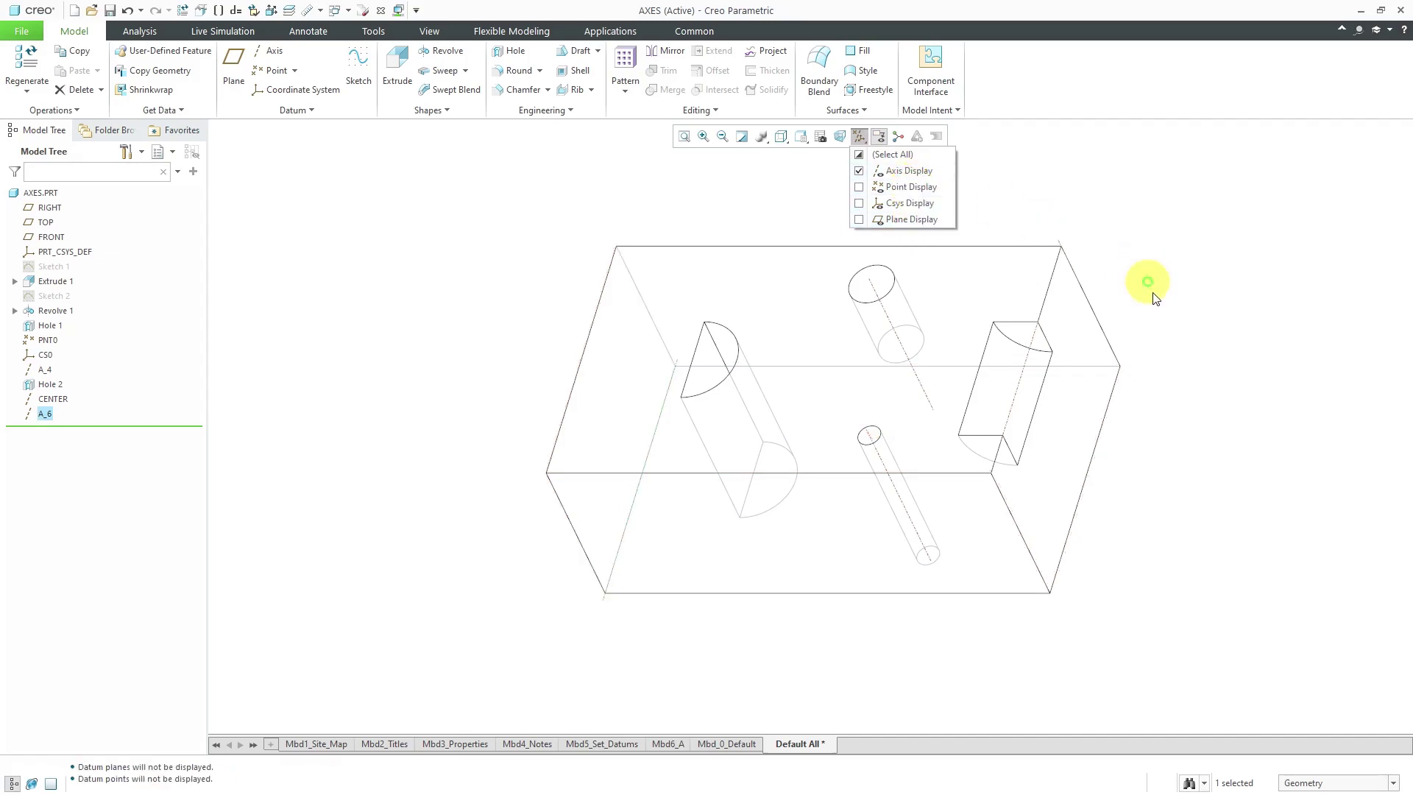
pyautogui.scroll(3, 747, 625)
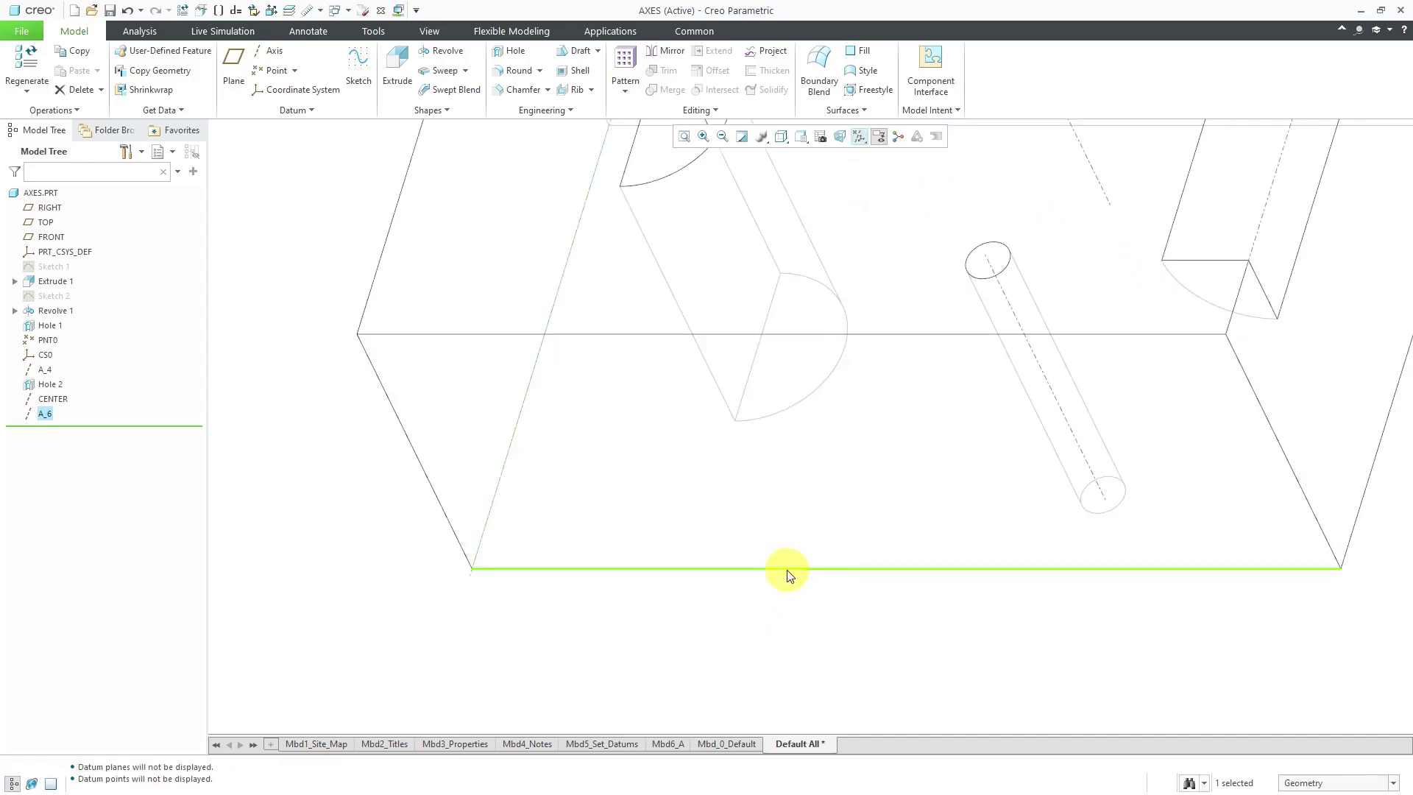
pyautogui.click(289, 497)
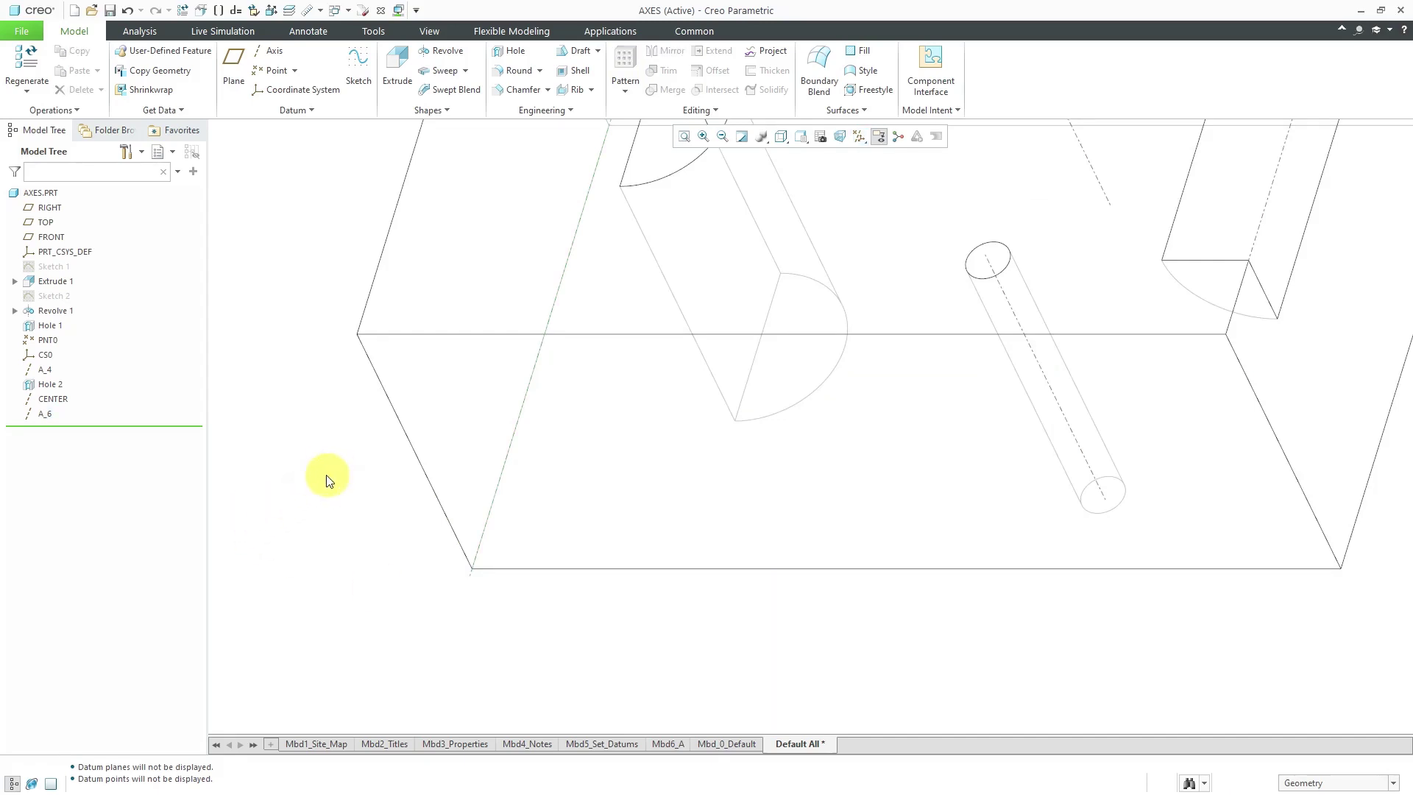
pyautogui.scroll(-3, 328, 457)
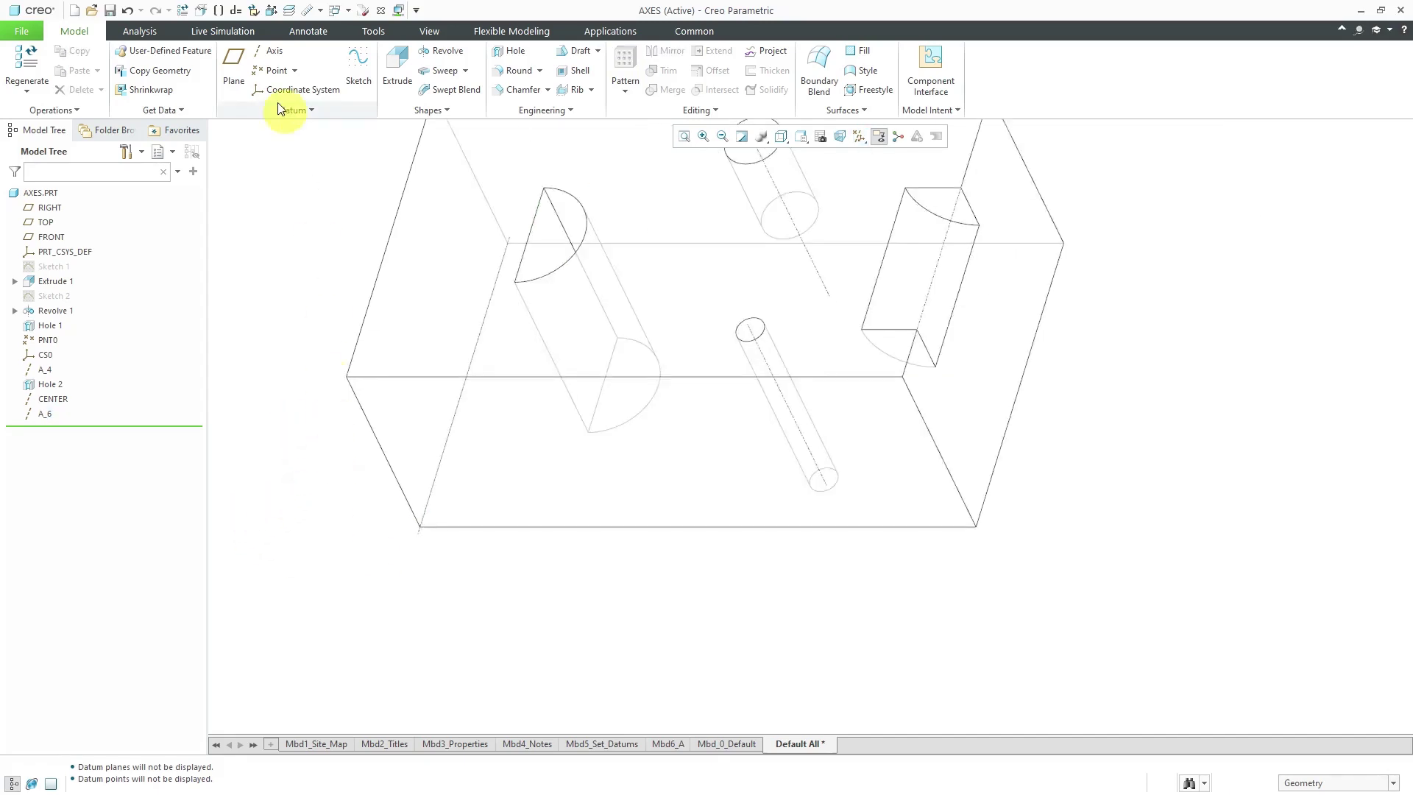
# Step: Define another datum axis using the RIGHT and TOP datum planes as Through references
pyautogui.click(266, 53)
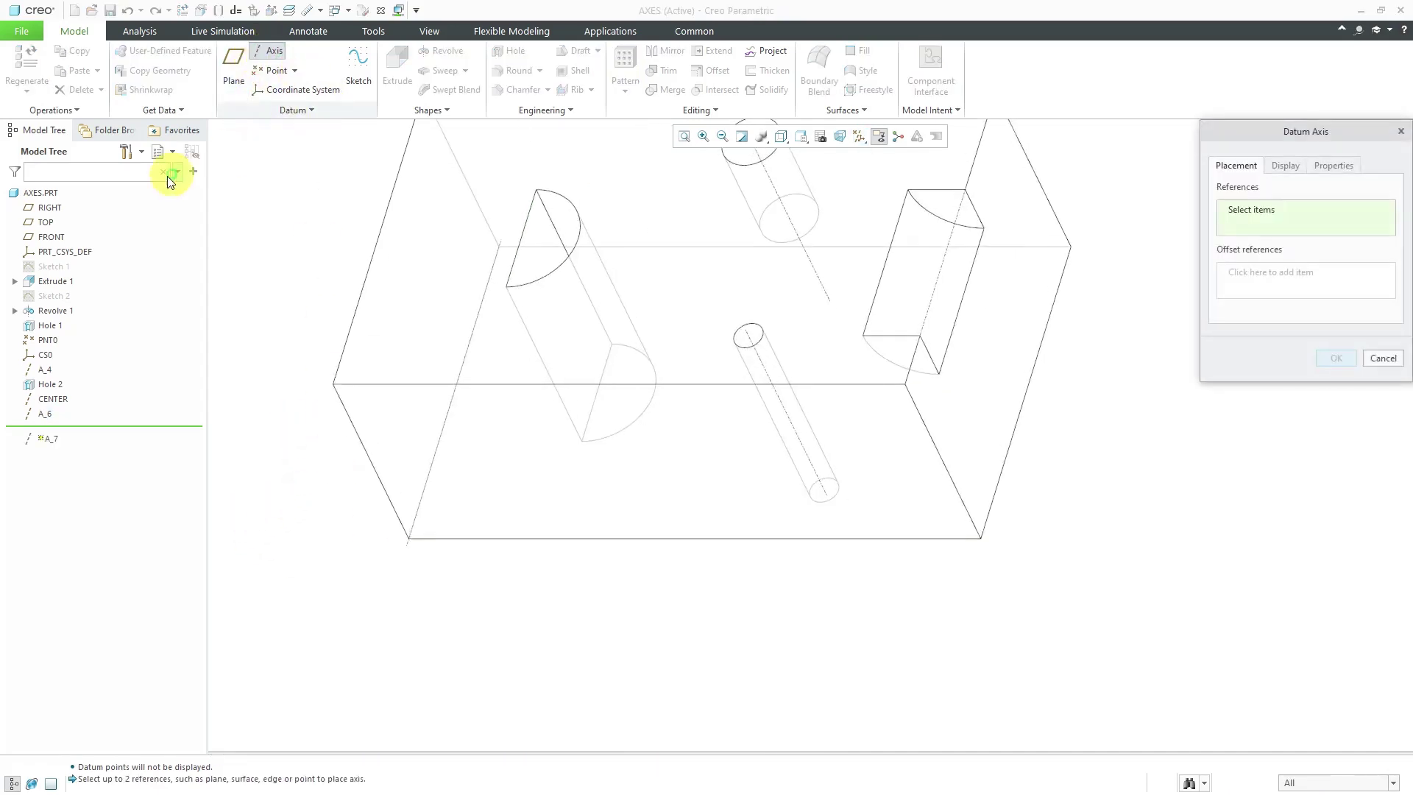
pyautogui.click(49, 209)
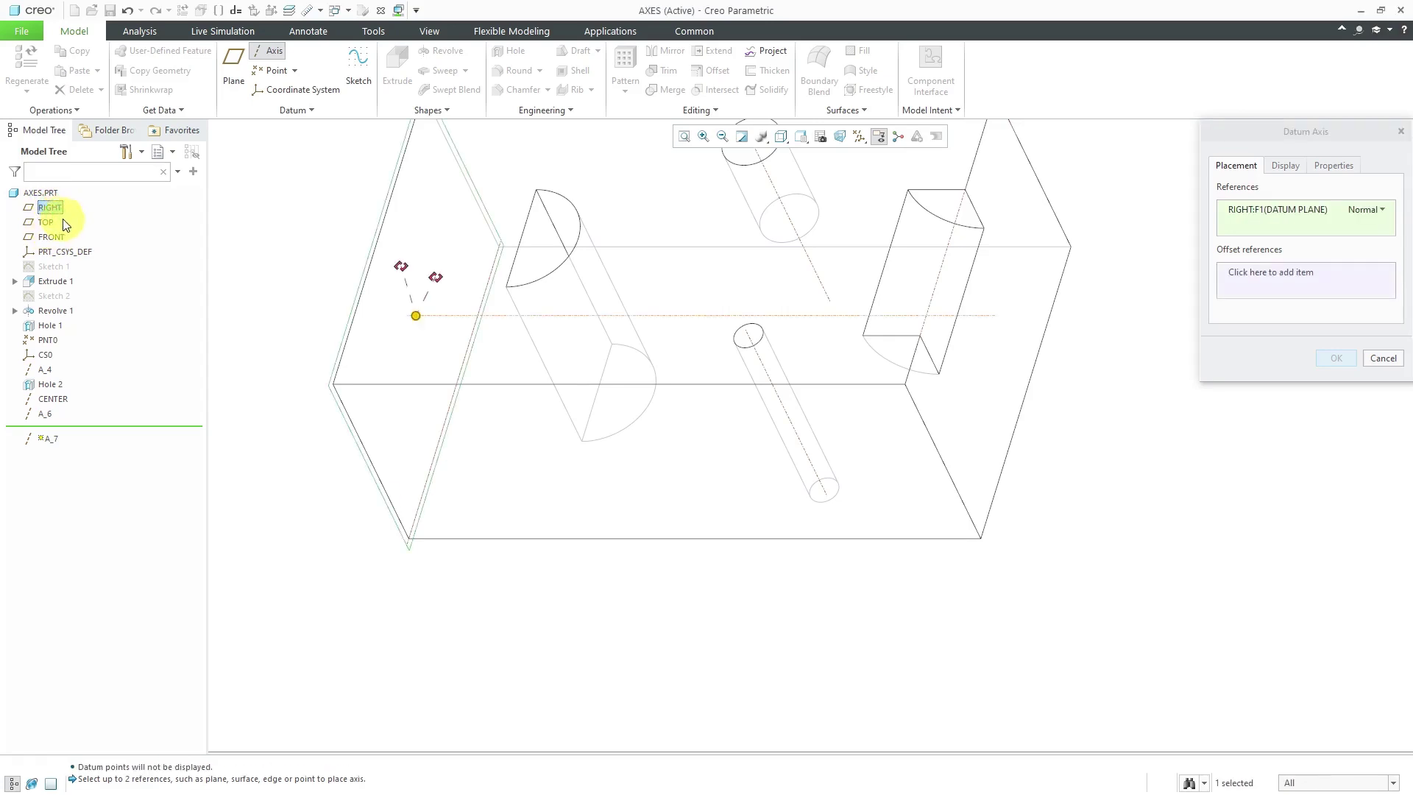
pyautogui.keyDown('ctrl'); pyautogui.click(49, 223); pyautogui.keyUp('ctrl')
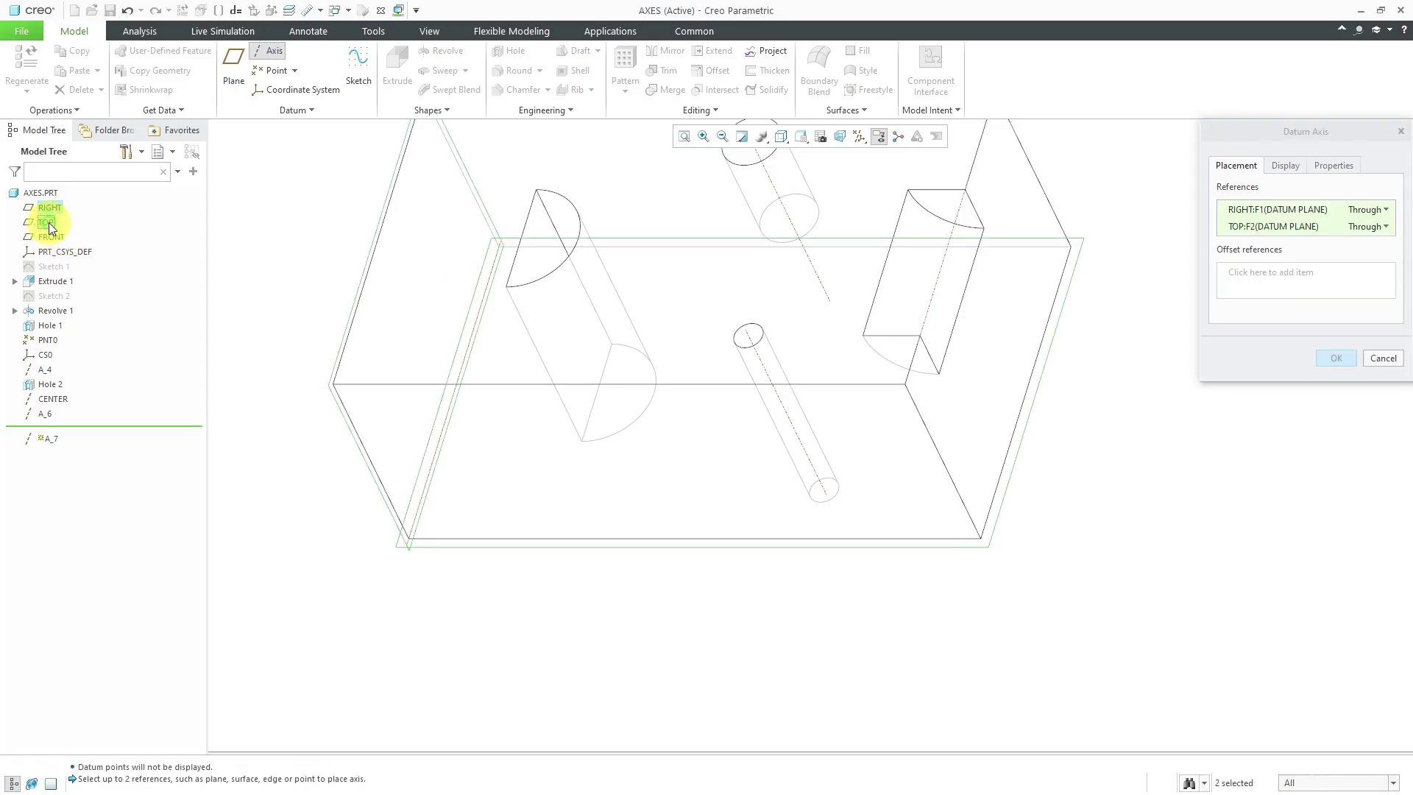
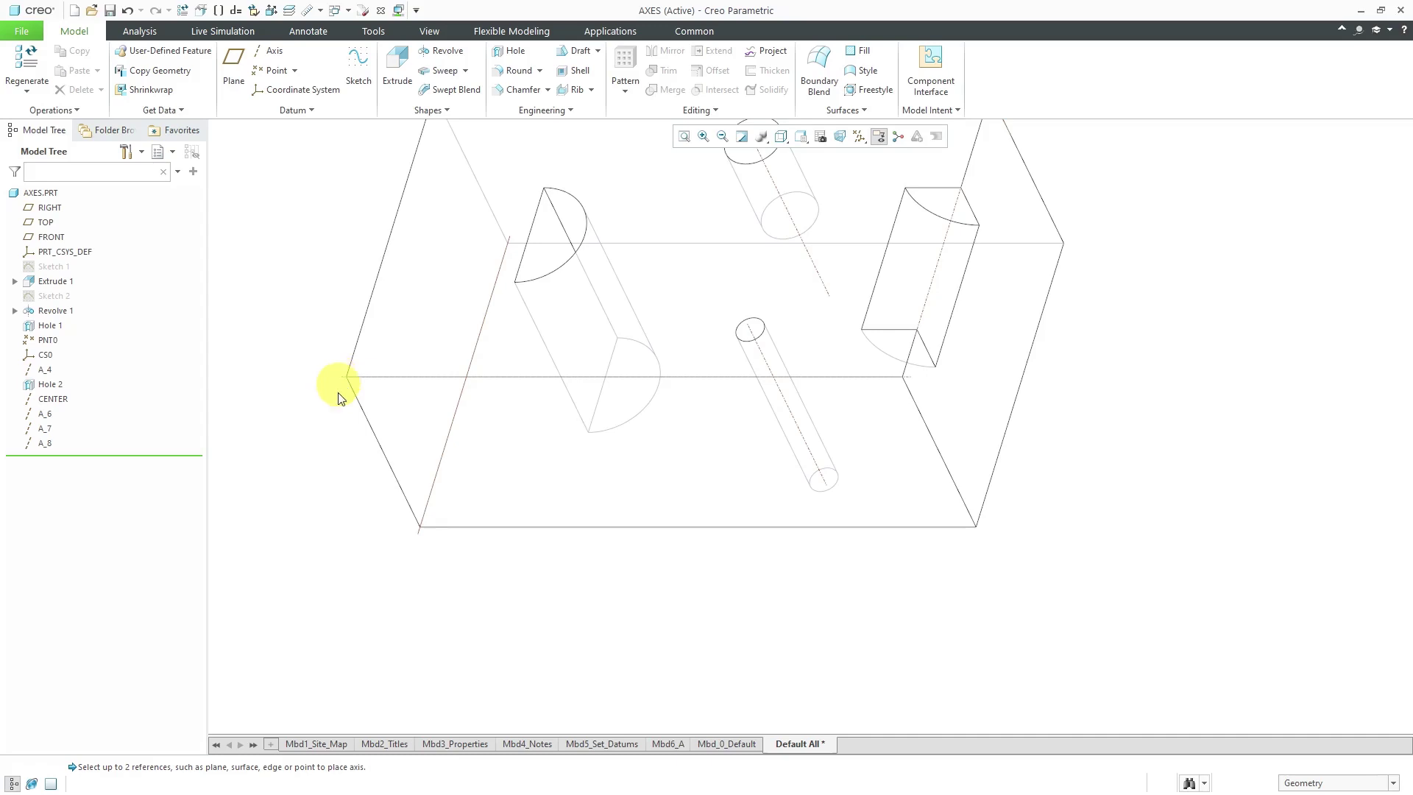
# Step: Create a datum axis through two diagonally opposite corner vertices of the block's front face
pyautogui.click(278, 54)
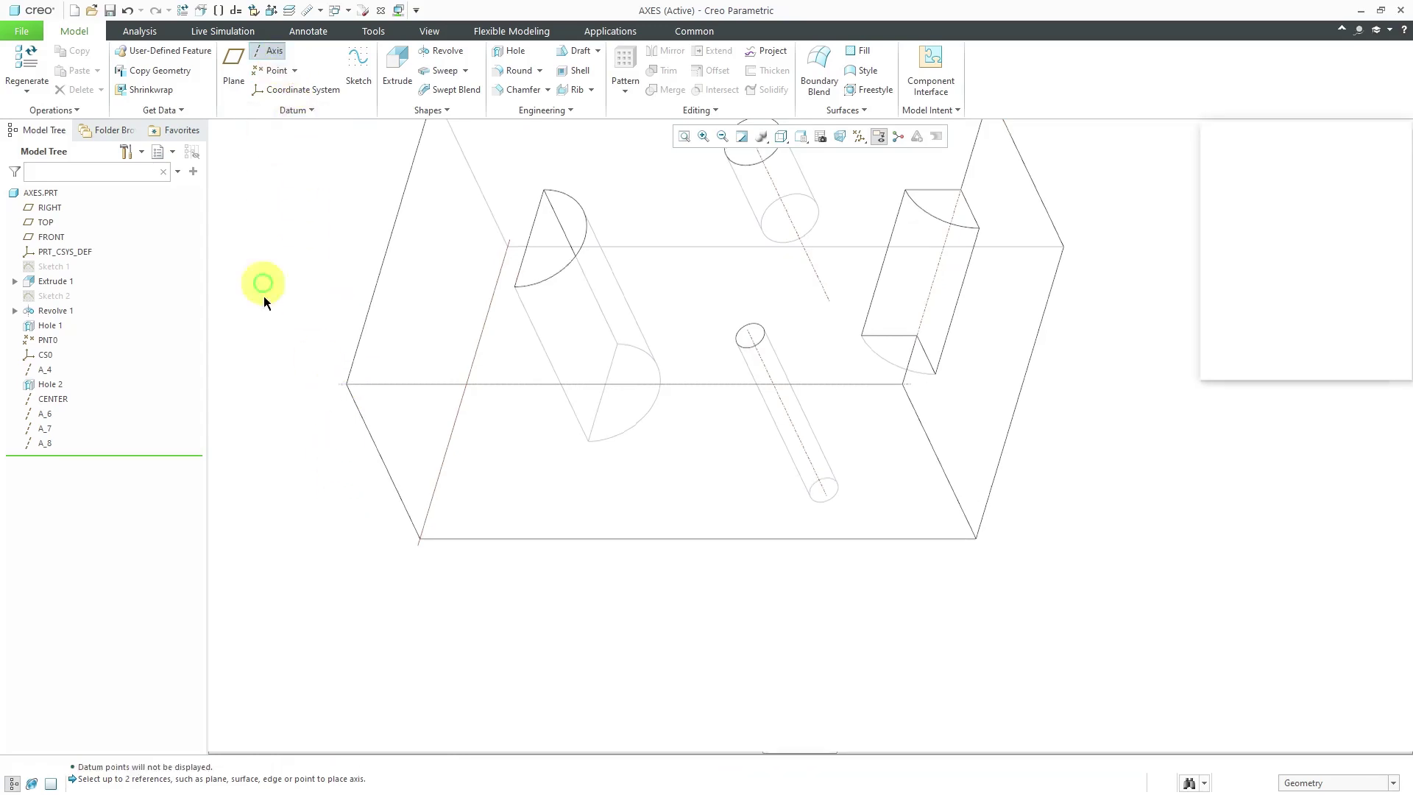
pyautogui.click(335, 382)
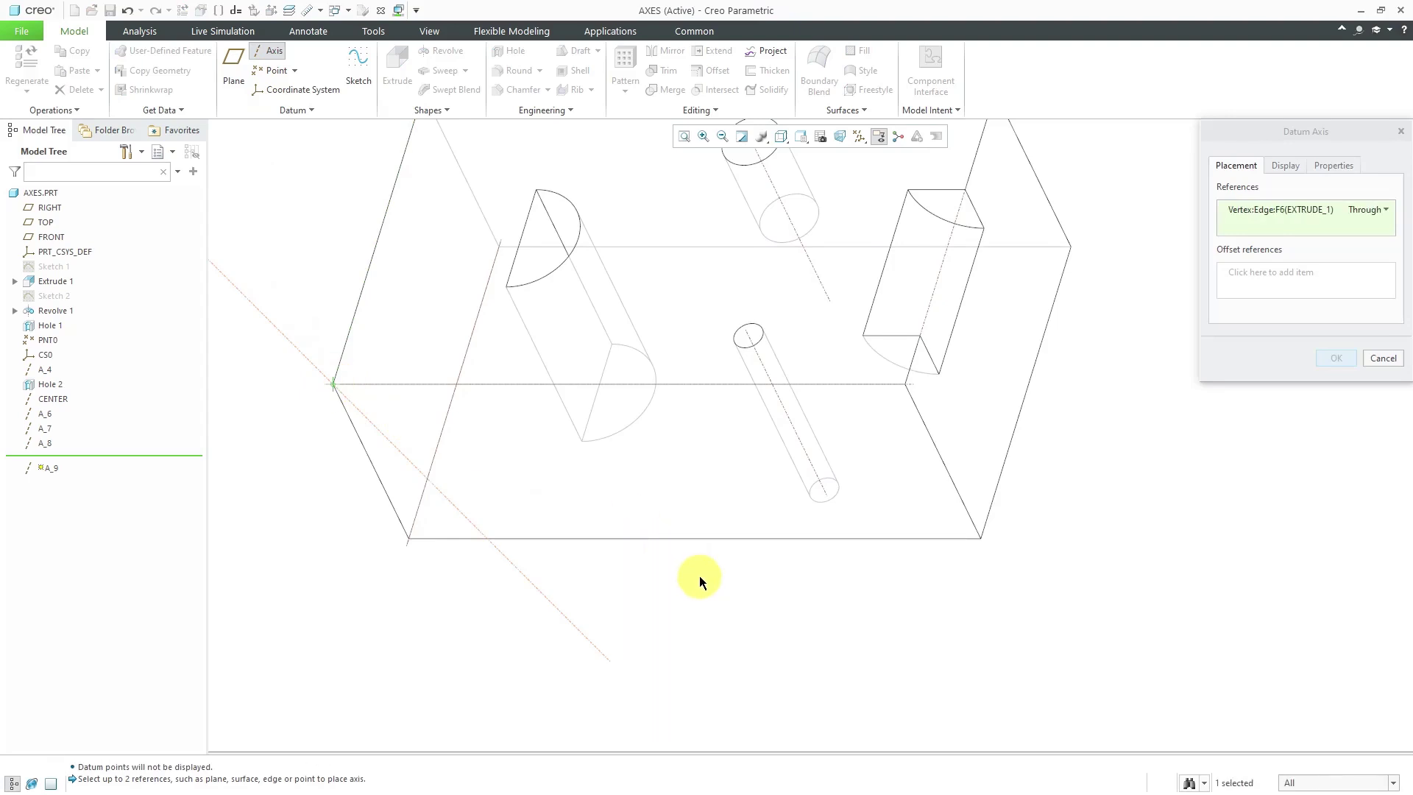
pyautogui.click(981, 538)
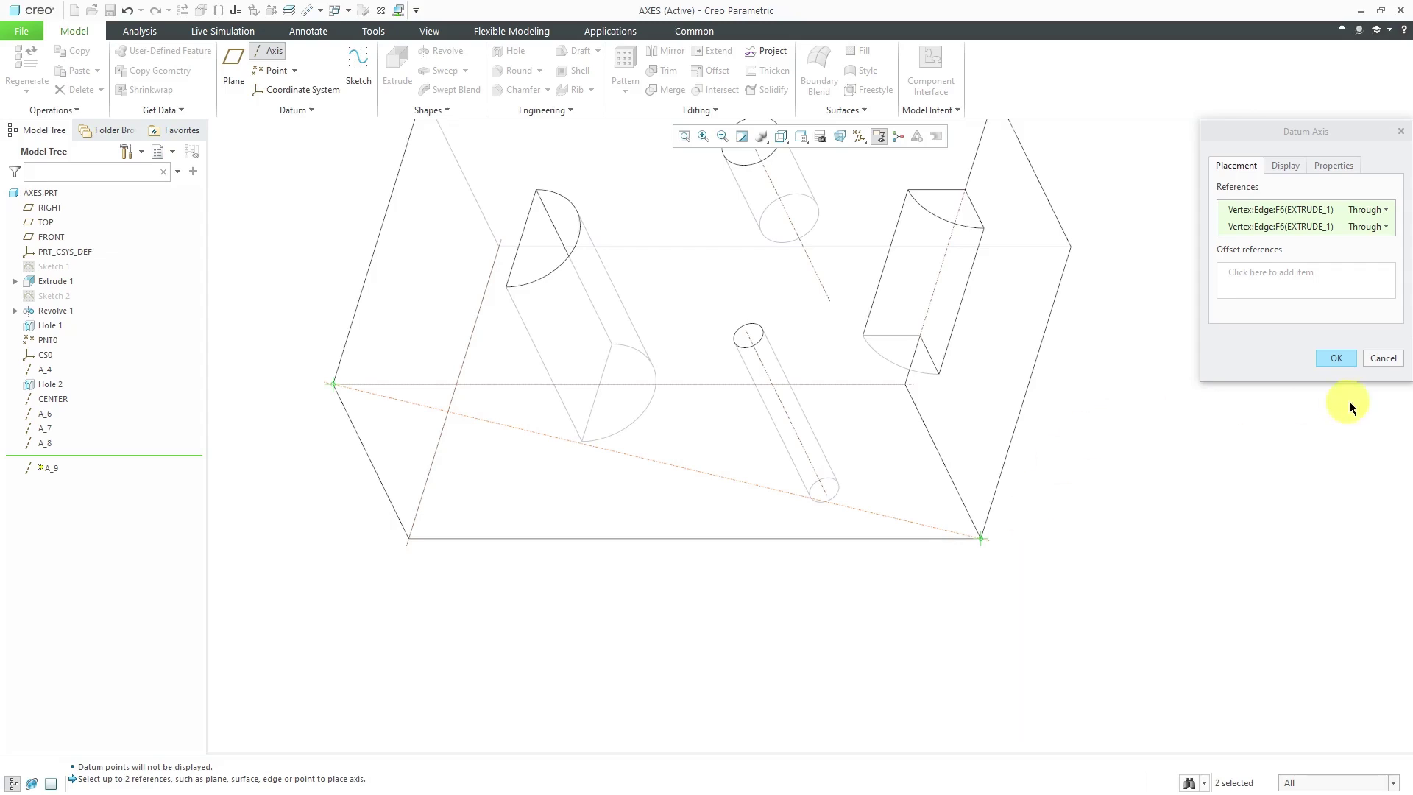
pyautogui.click(1335, 357)
pyautogui.click(1261, 432)
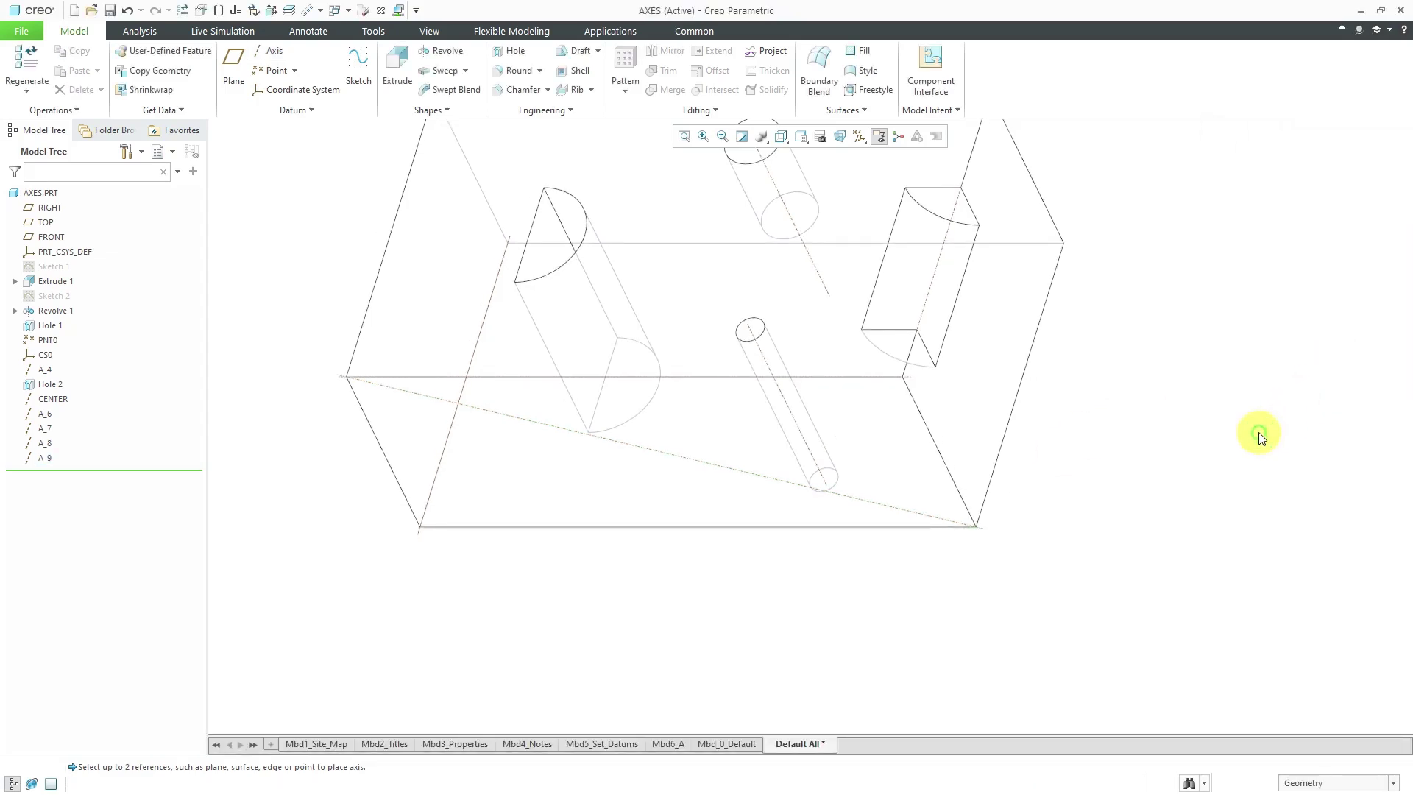
# Step: Start a datum axis placed Through the curved surface of the half-round cutout
pyautogui.click(266, 57)
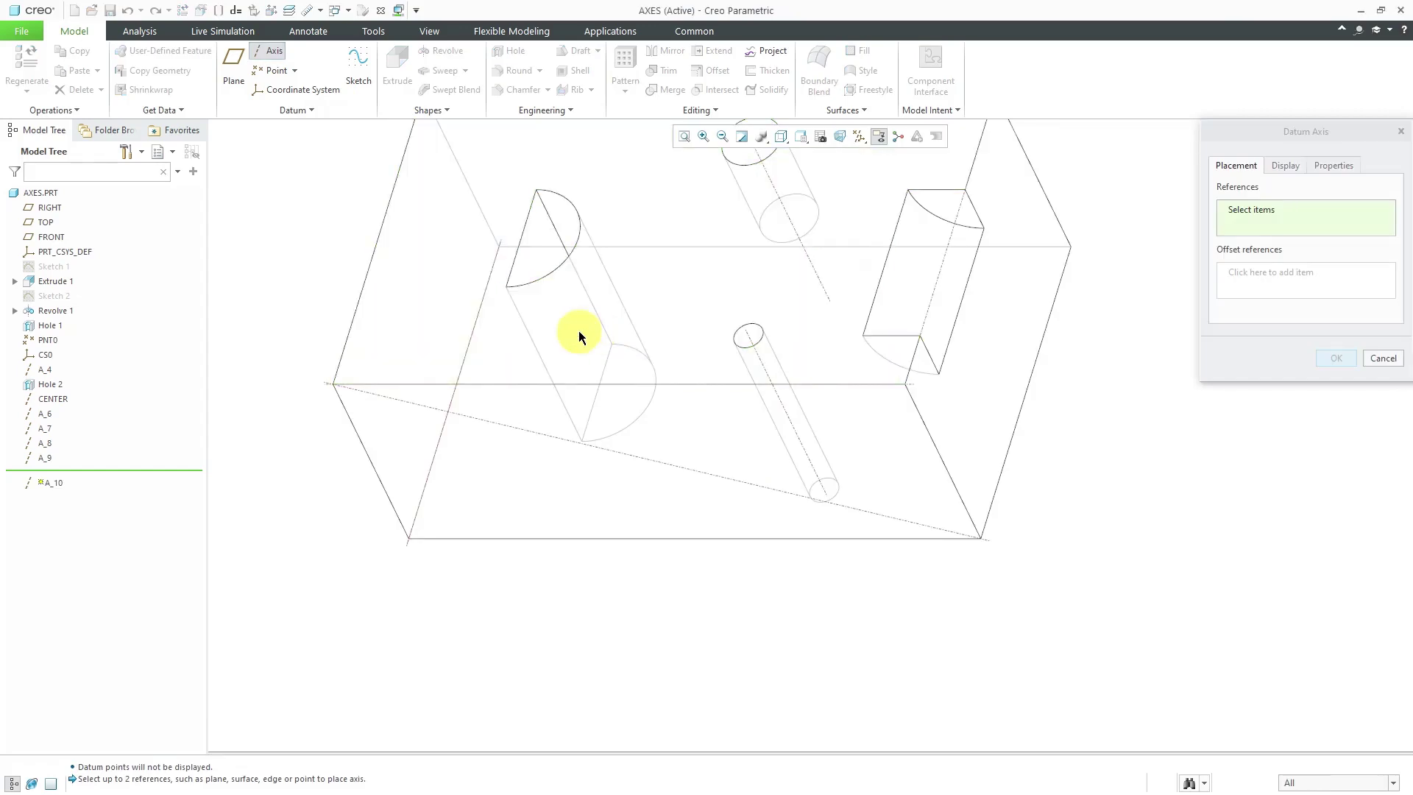
pyautogui.moveTo(577, 293)
pyautogui.mouseDown(button='middle')
pyautogui.moveTo(613, 282)
pyautogui.moveTo(628, 297)
pyautogui.mouseUp(button='middle')
pyautogui.click(515, 248)
pyautogui.moveTo(611, 366); pyautogui.dragTo(537, 360, button='middle')
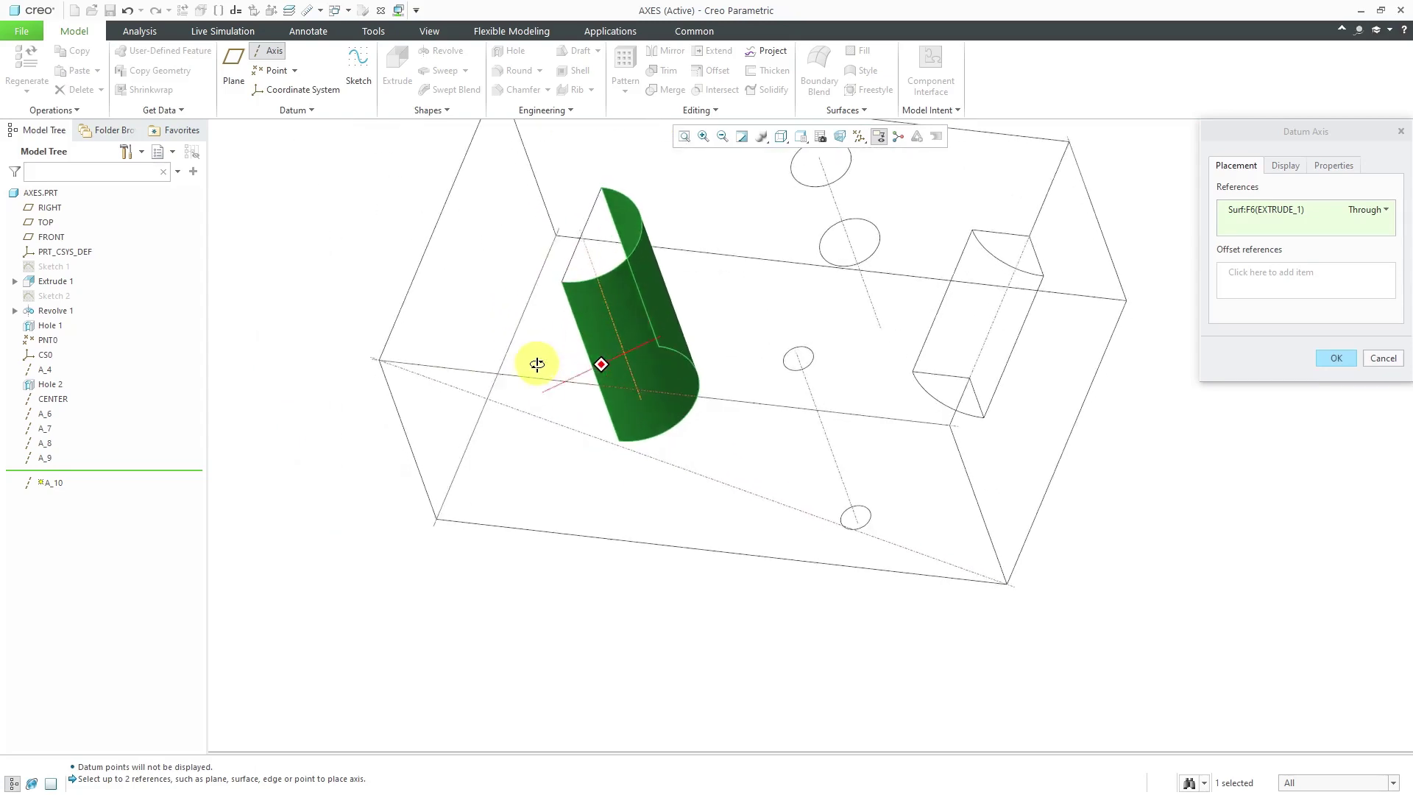
pyautogui.moveTo(552, 290); pyautogui.dragTo(584, 241, button='middle')
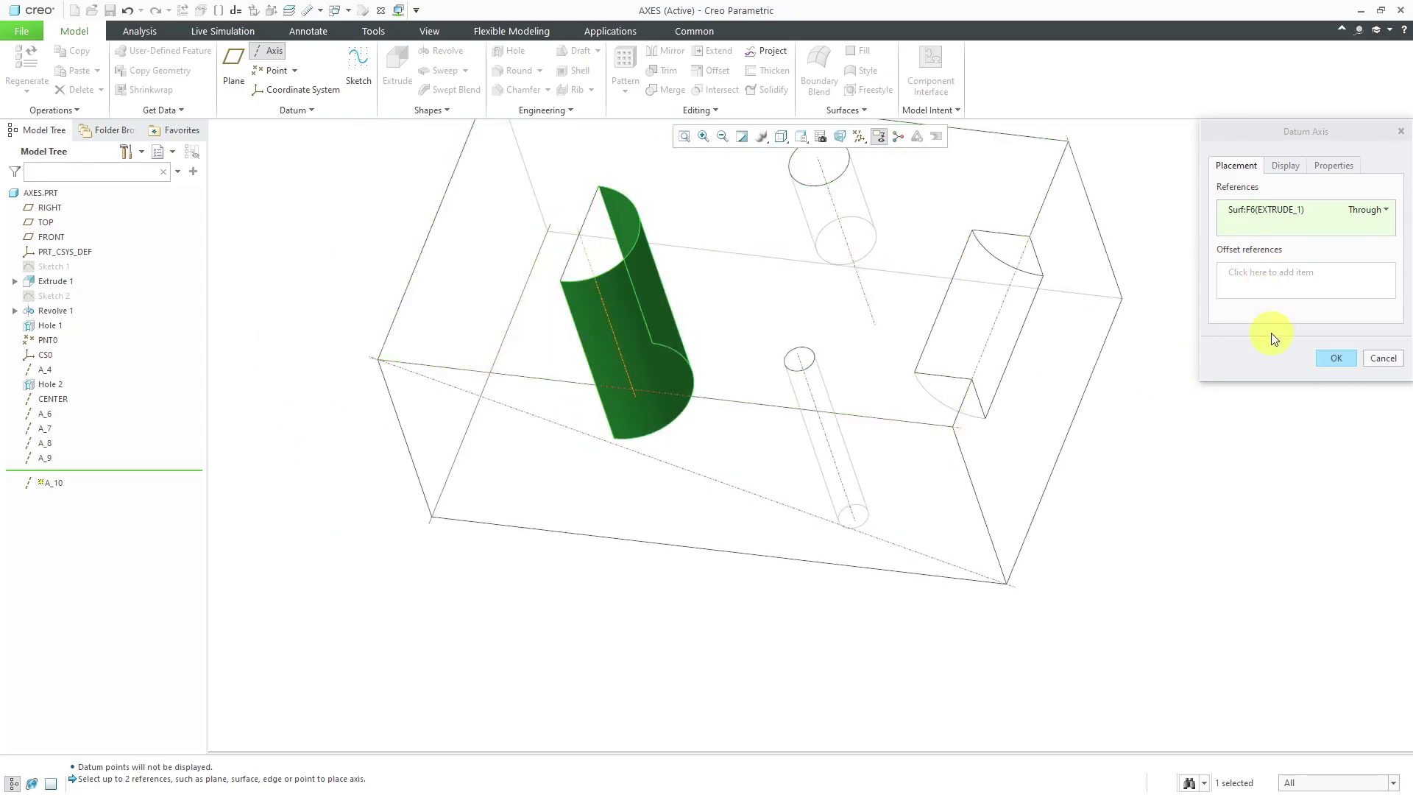
# Step: Try Normal and Parallel constraints on the curved surface with a block corner vertex as second reference, and return to Through without the vertex
pyautogui.click(1386, 210)
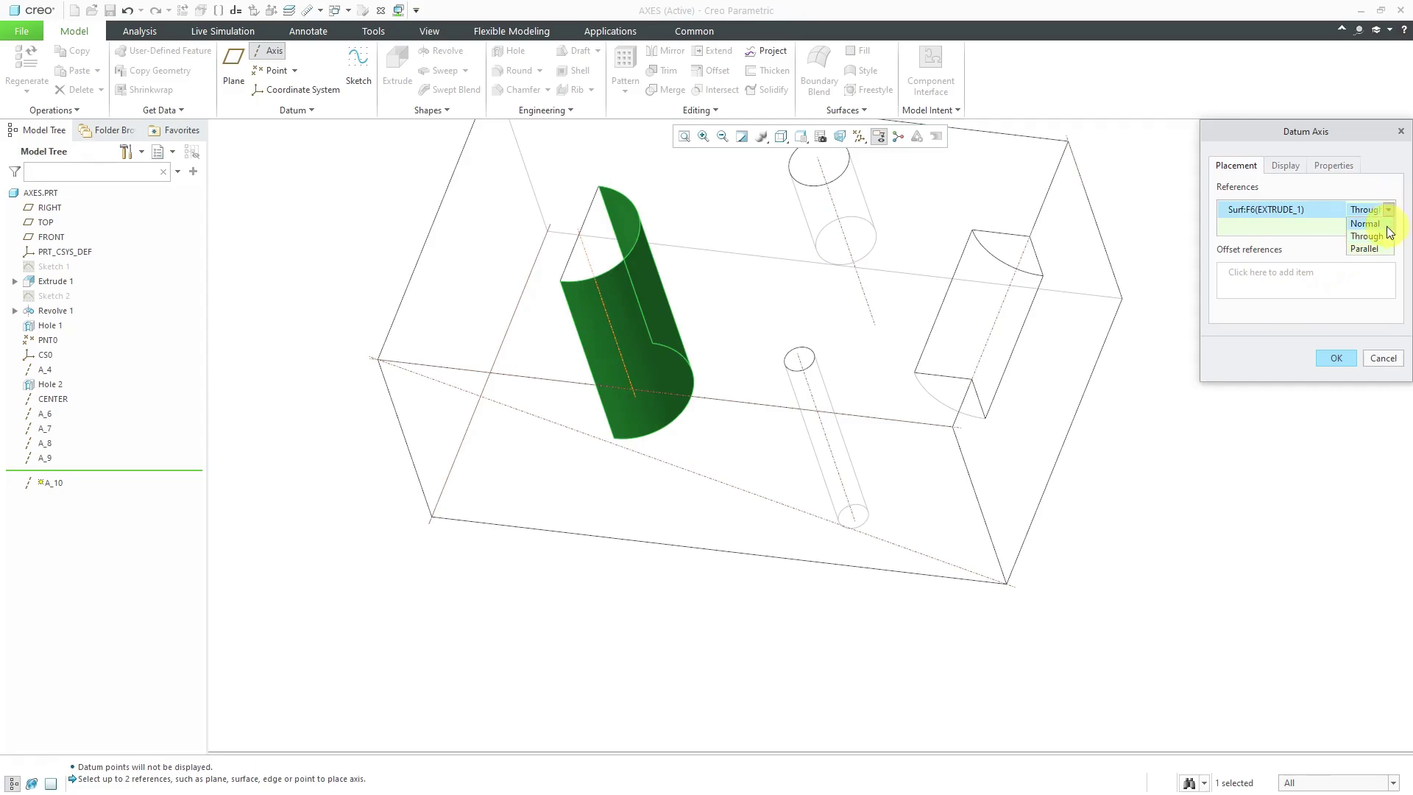
pyautogui.click(1383, 224)
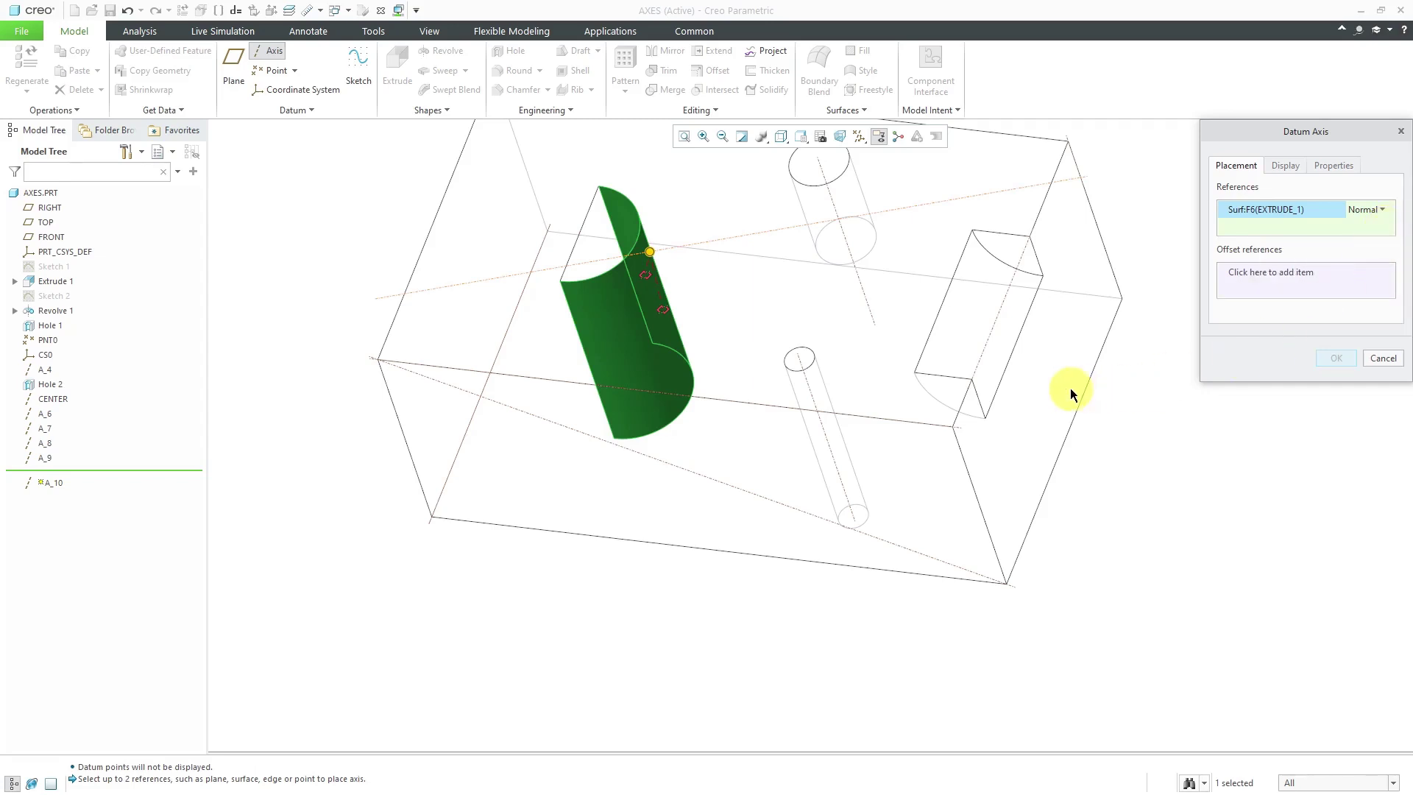
pyautogui.keyDown('ctrl'); pyautogui.click(954, 427); pyautogui.keyUp('ctrl')
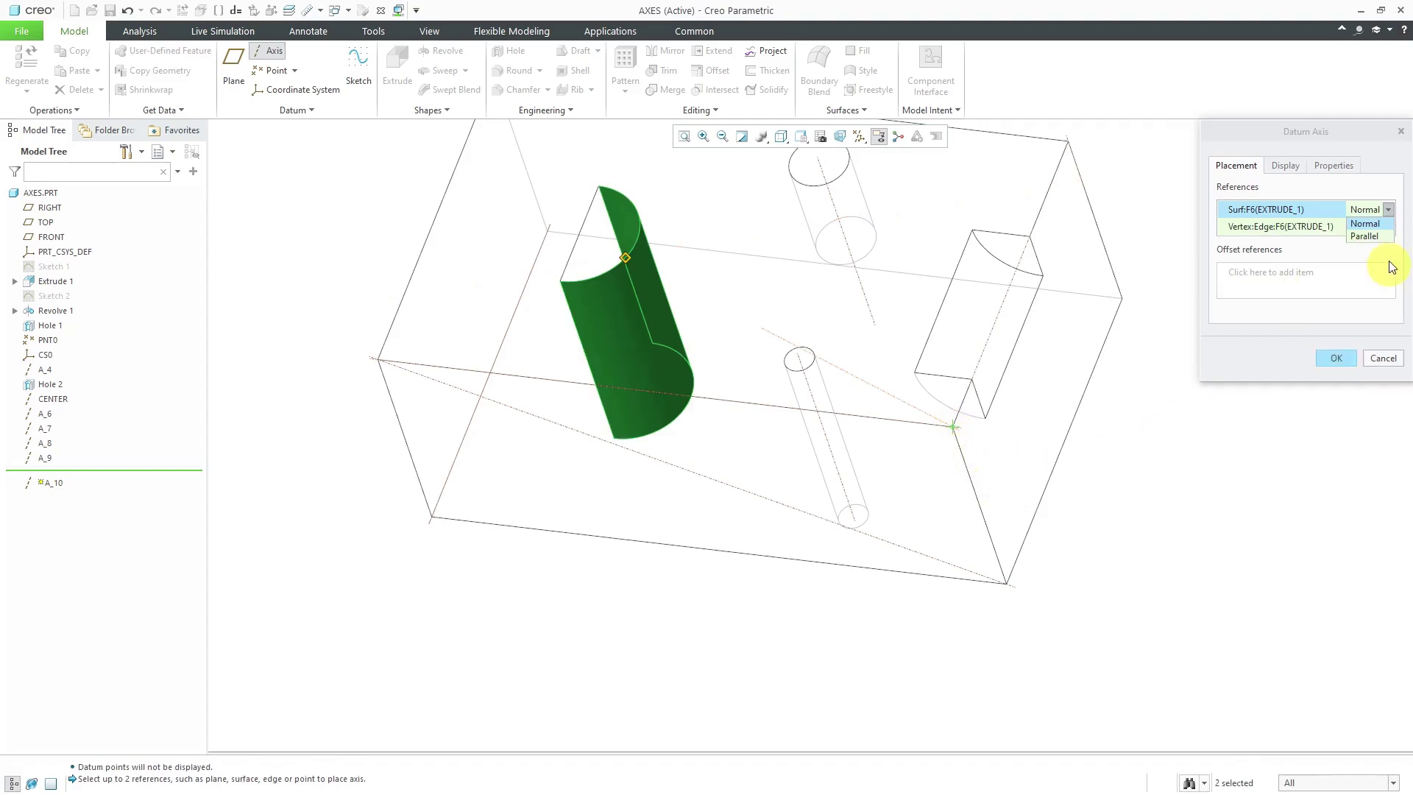
pyautogui.click(1368, 236)
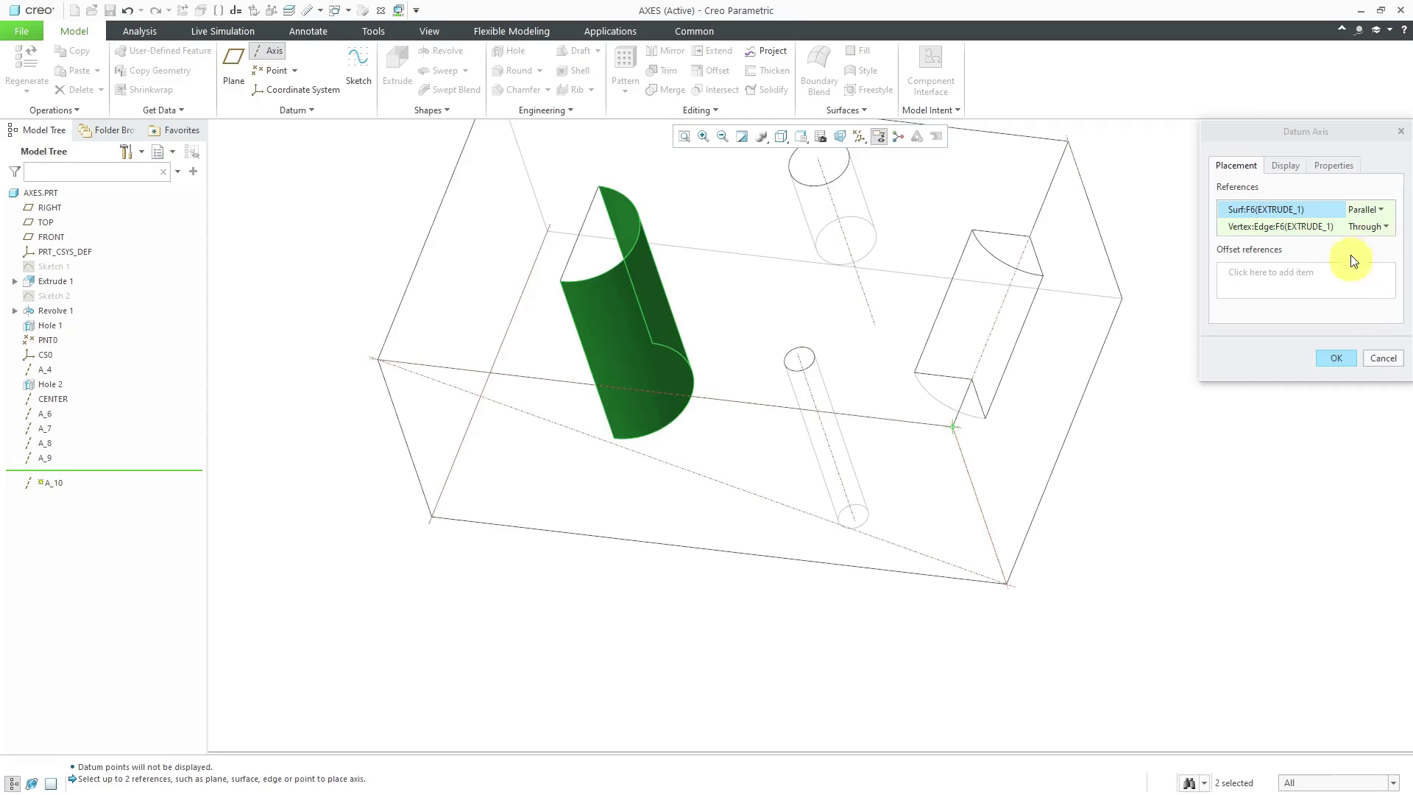
pyautogui.rightClick(1297, 229)
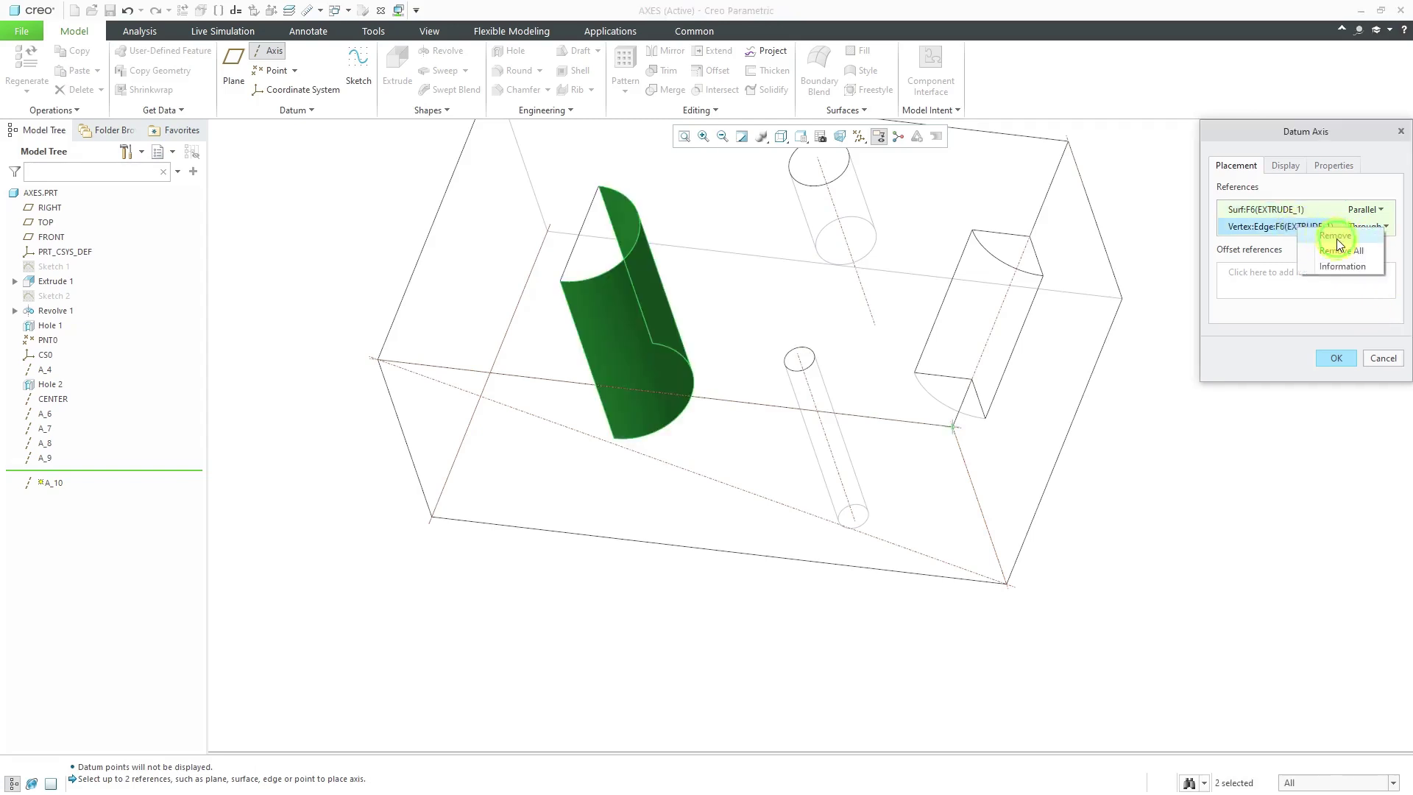
pyautogui.click(1328, 234)
pyautogui.click(1379, 210)
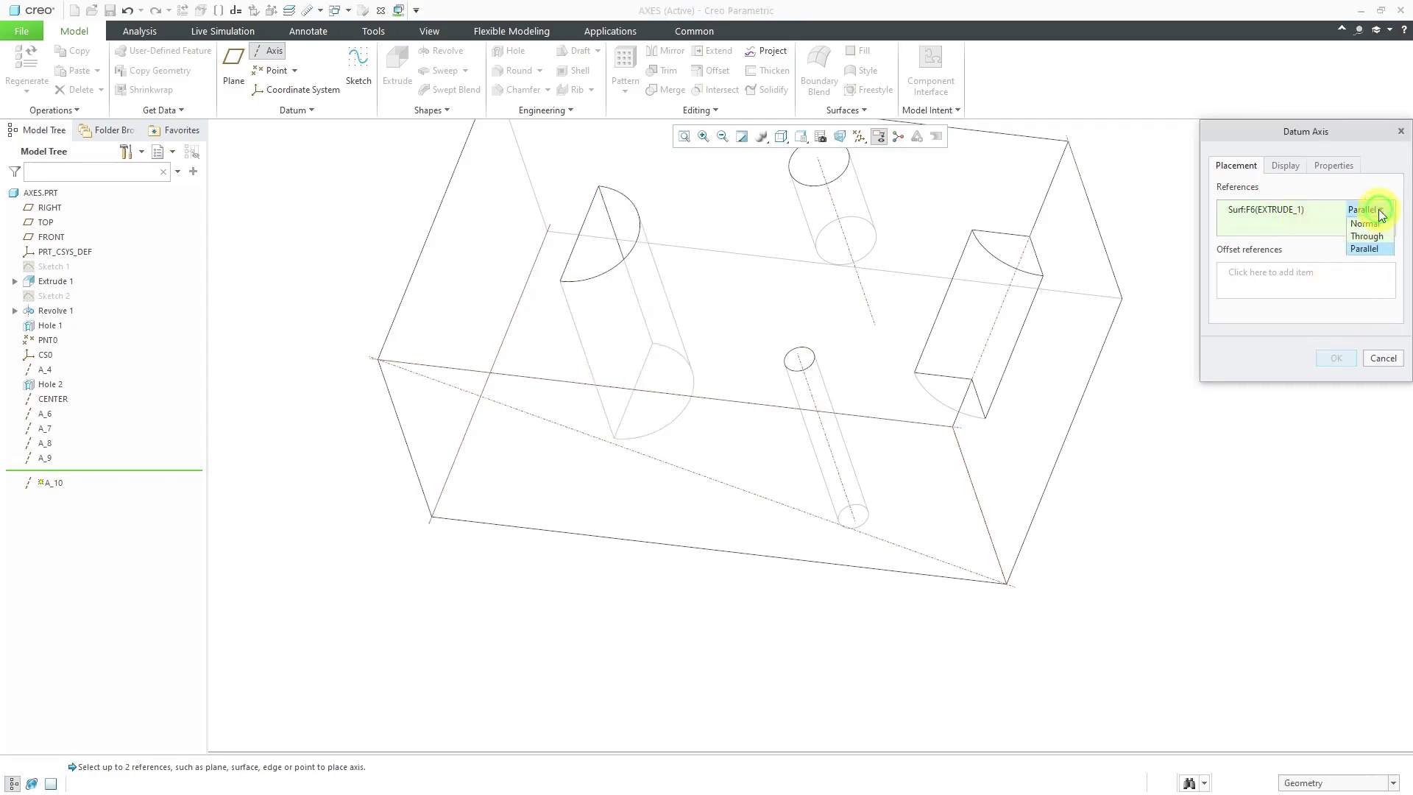
pyautogui.click(1369, 236)
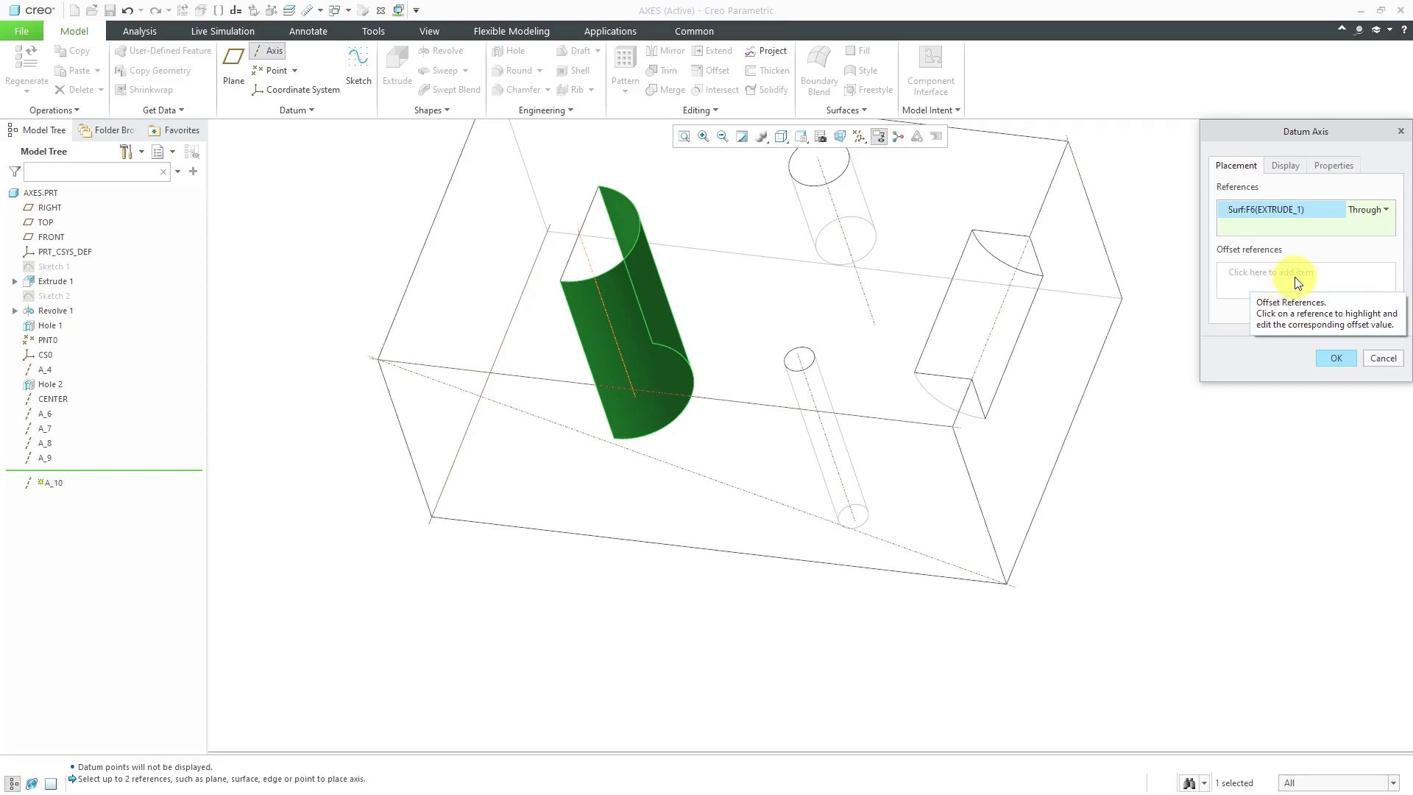
# Step: Complete the half-round cutout's datum axis, keeping Through as the surface constraint
pyautogui.click(1389, 211)
pyautogui.click(1390, 212)
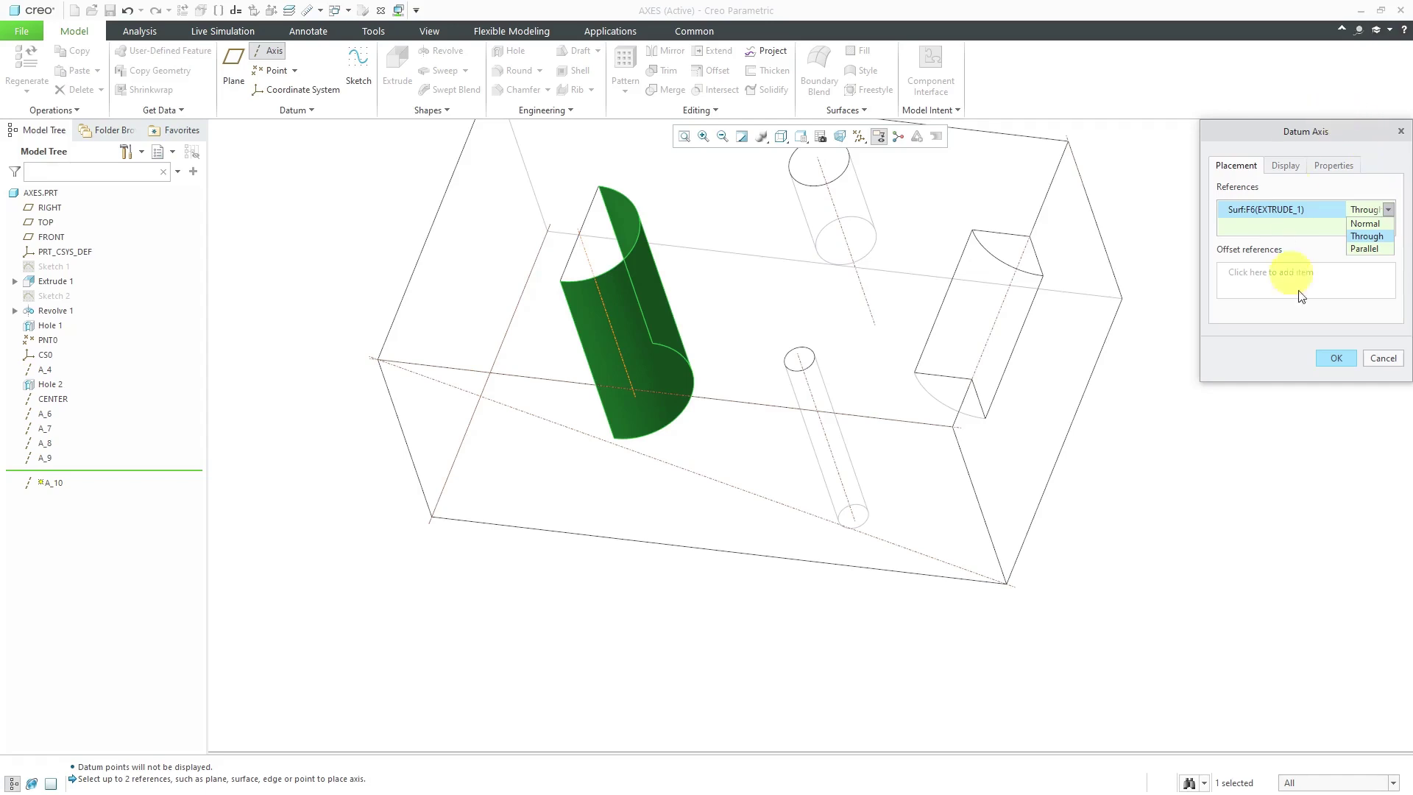
pyautogui.click(1330, 357)
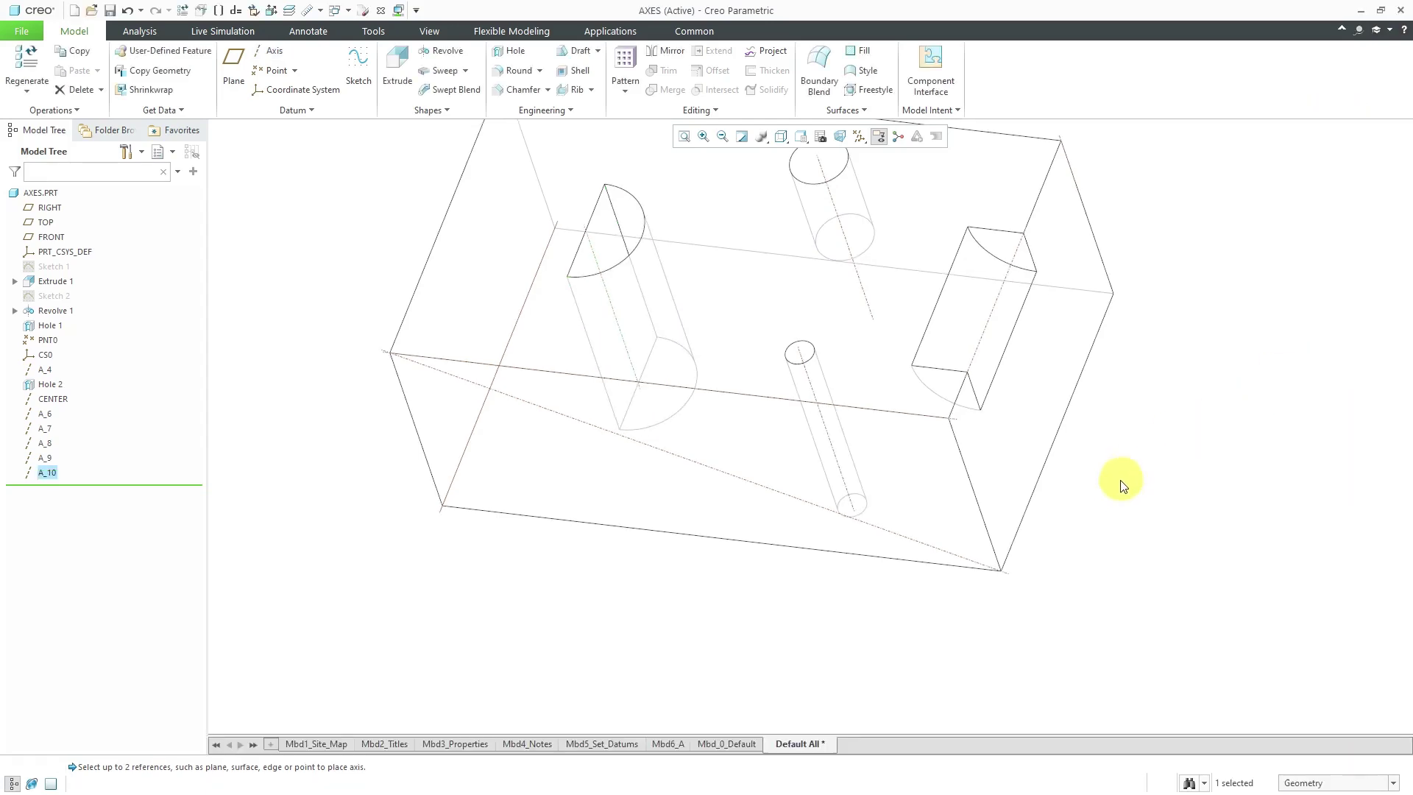
# Step: Redefine Sketch 1 and add a horizontal datum centerline through the midpoint of the rectangle's edge opposite the half-round profile
pyautogui.scroll(3, 878, 486)
pyautogui.scroll(-2, 901, 395)
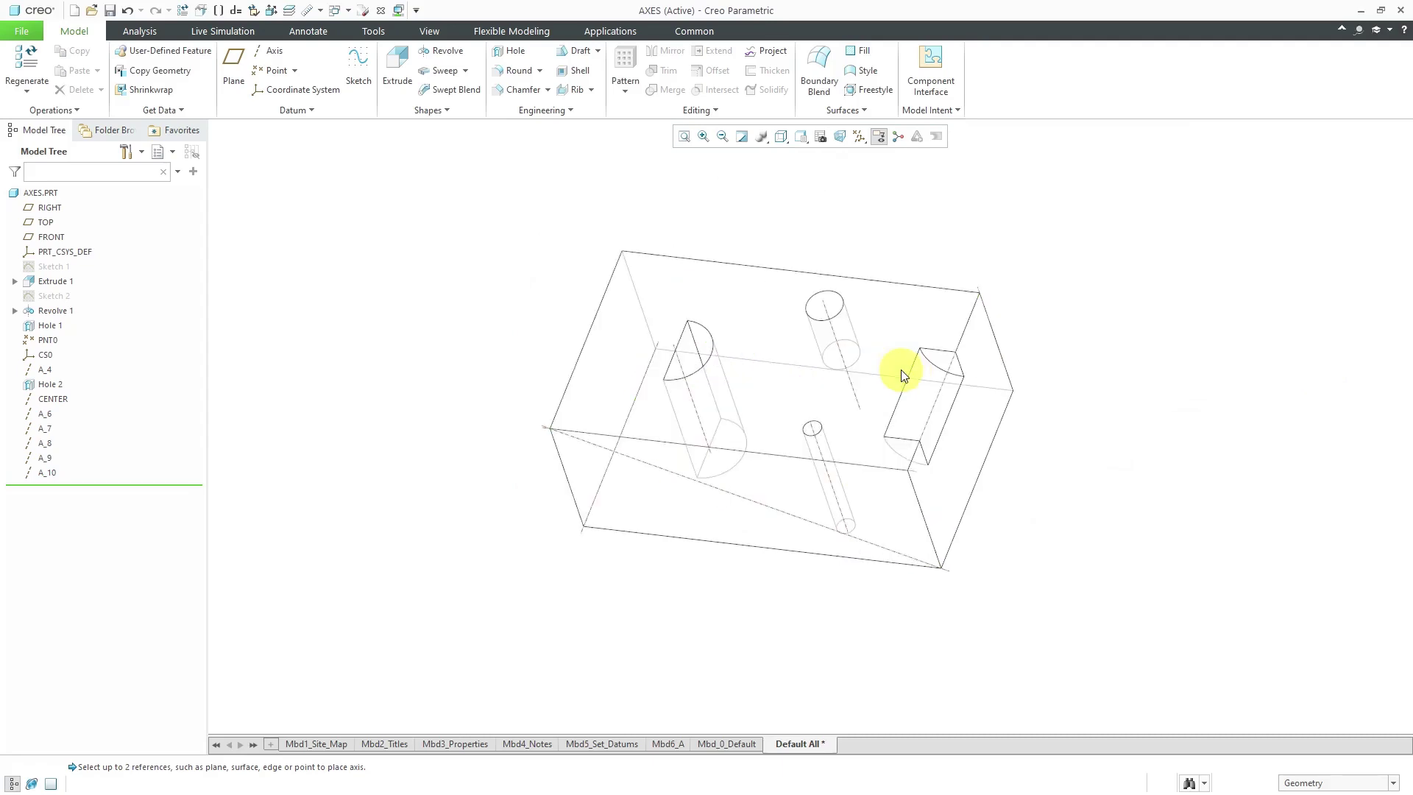
pyautogui.click(49, 267)
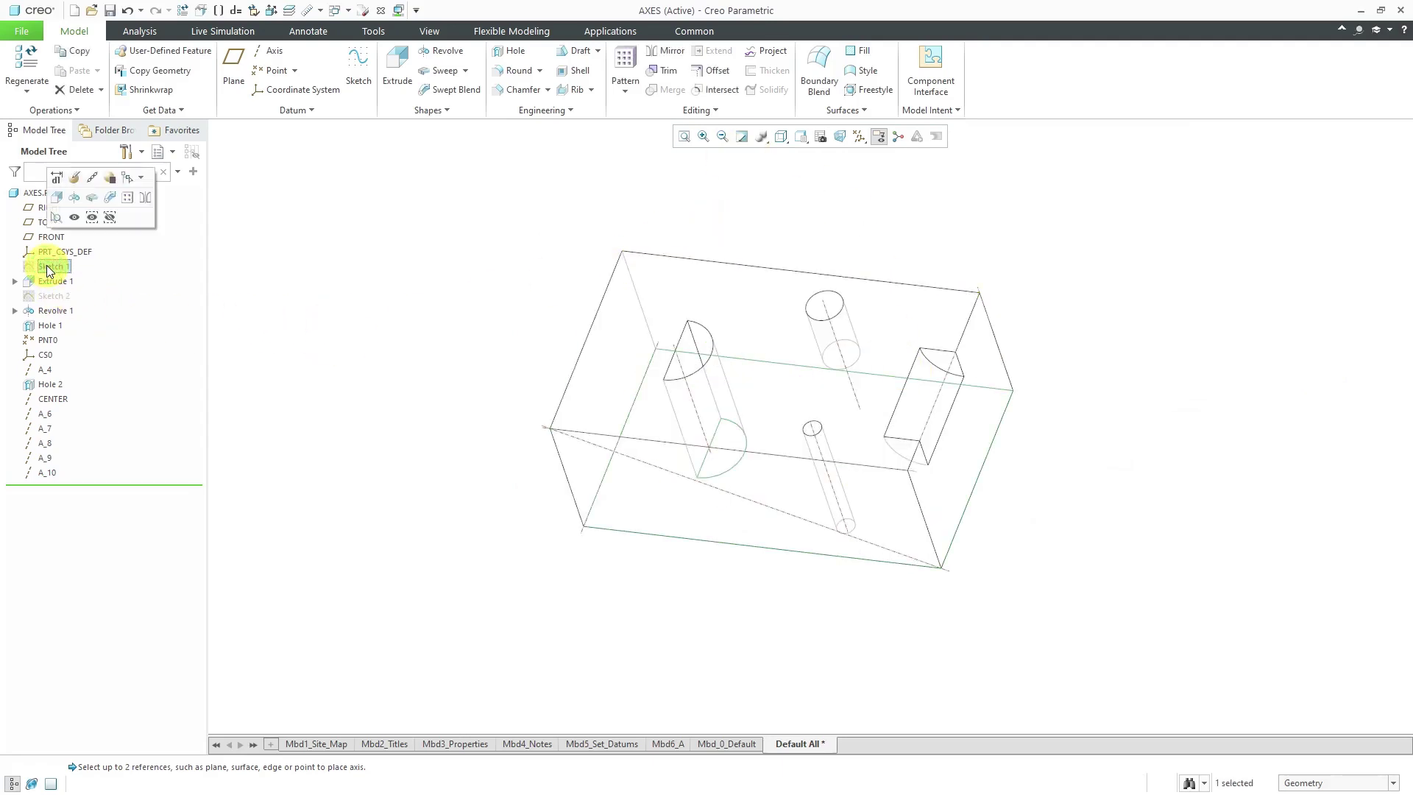
pyautogui.click(75, 179)
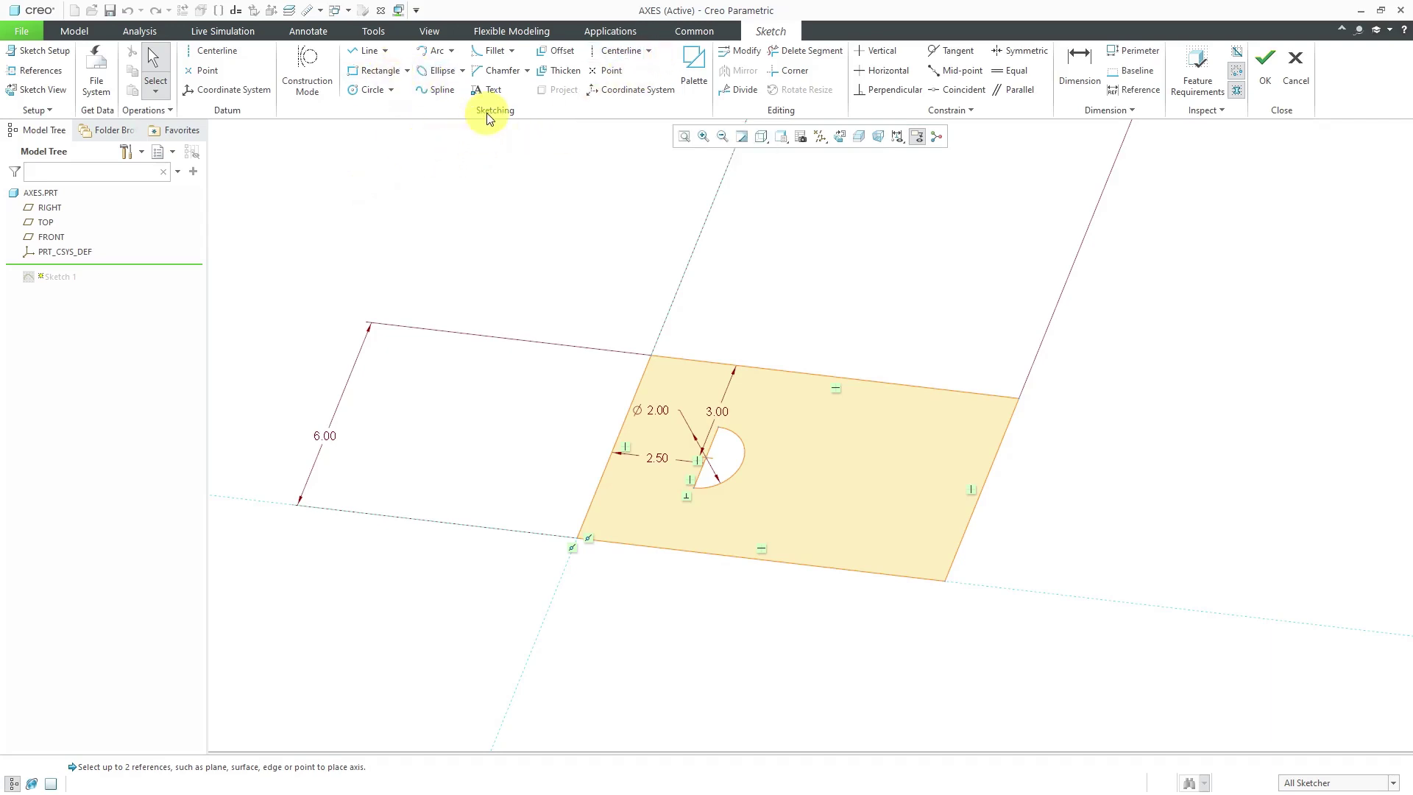
pyautogui.click(222, 50)
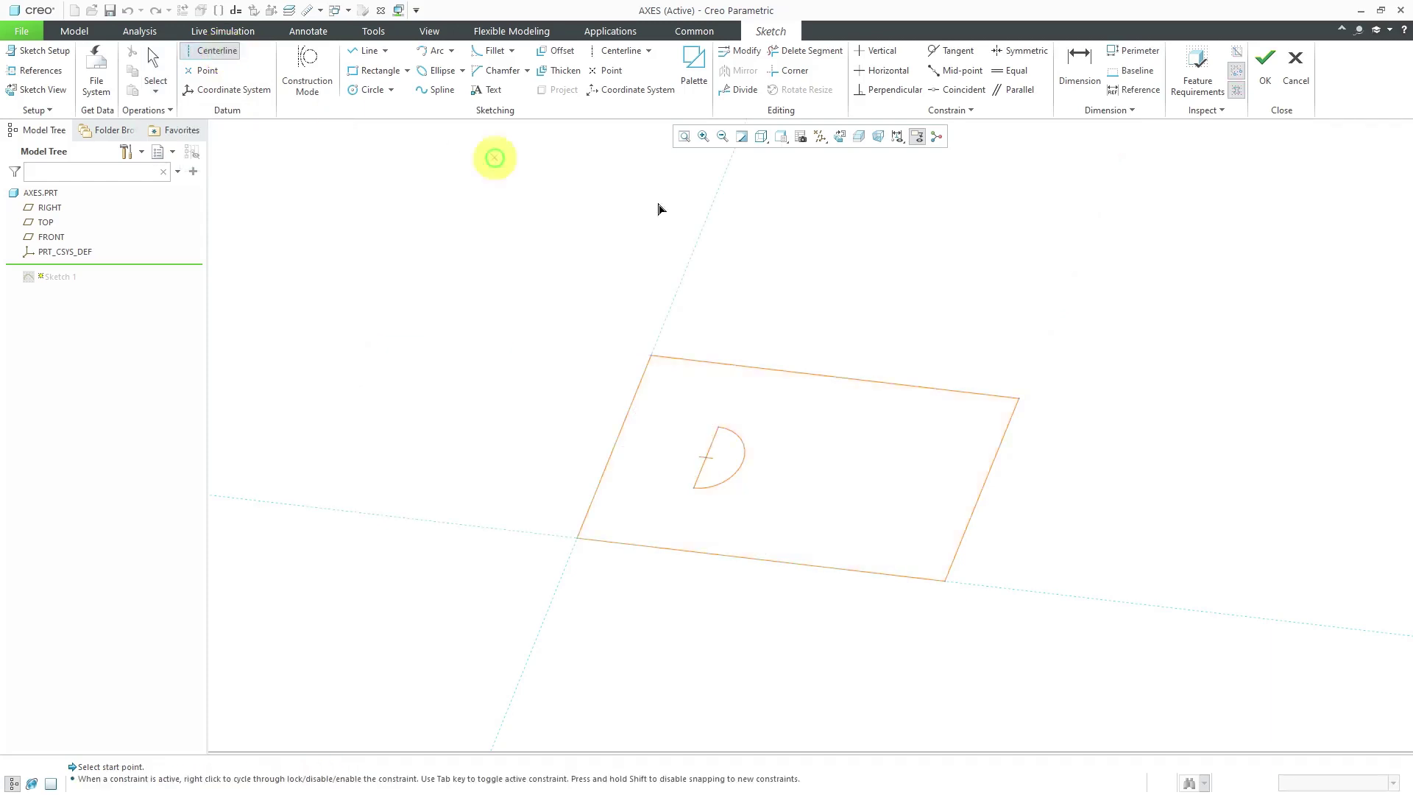
pyautogui.click(982, 491)
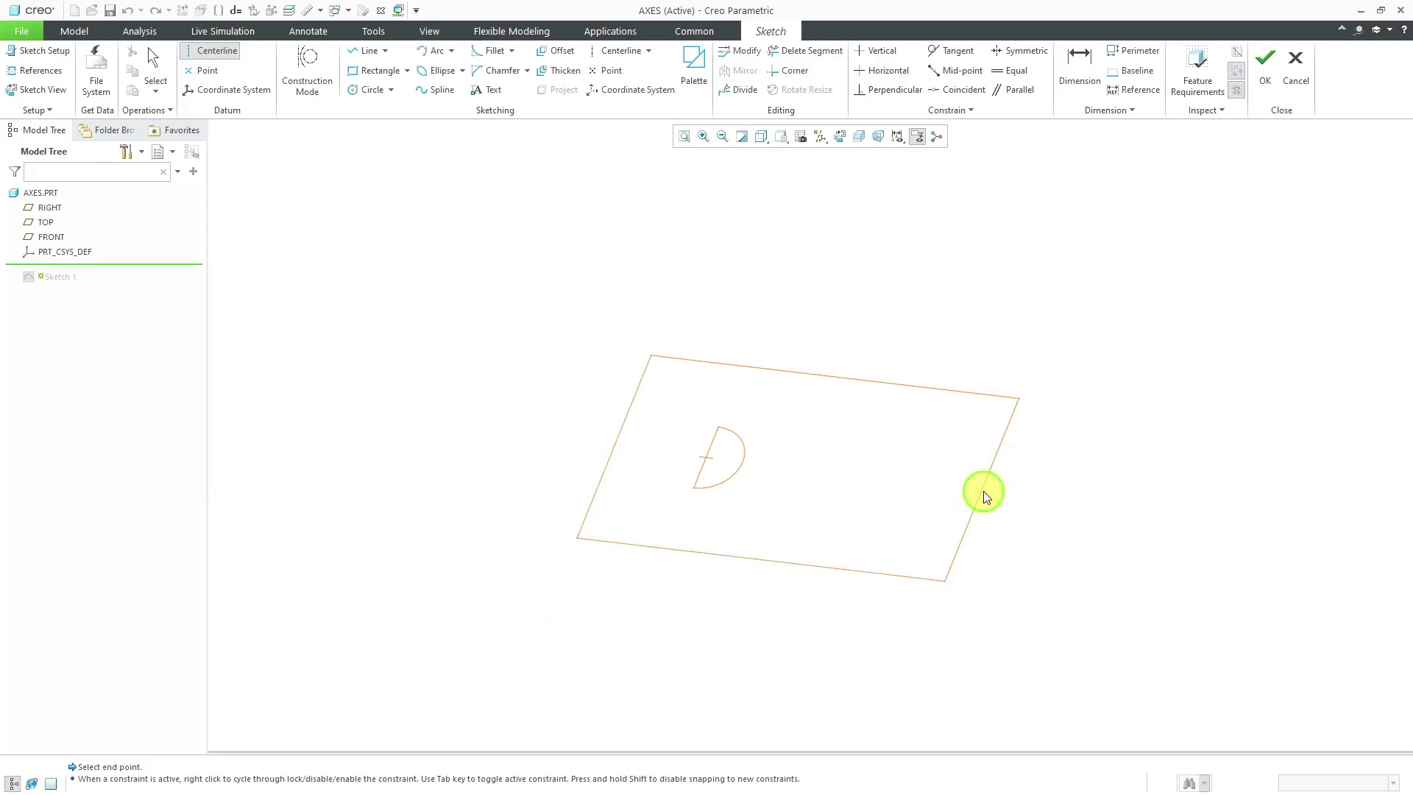
pyautogui.click(810, 472)
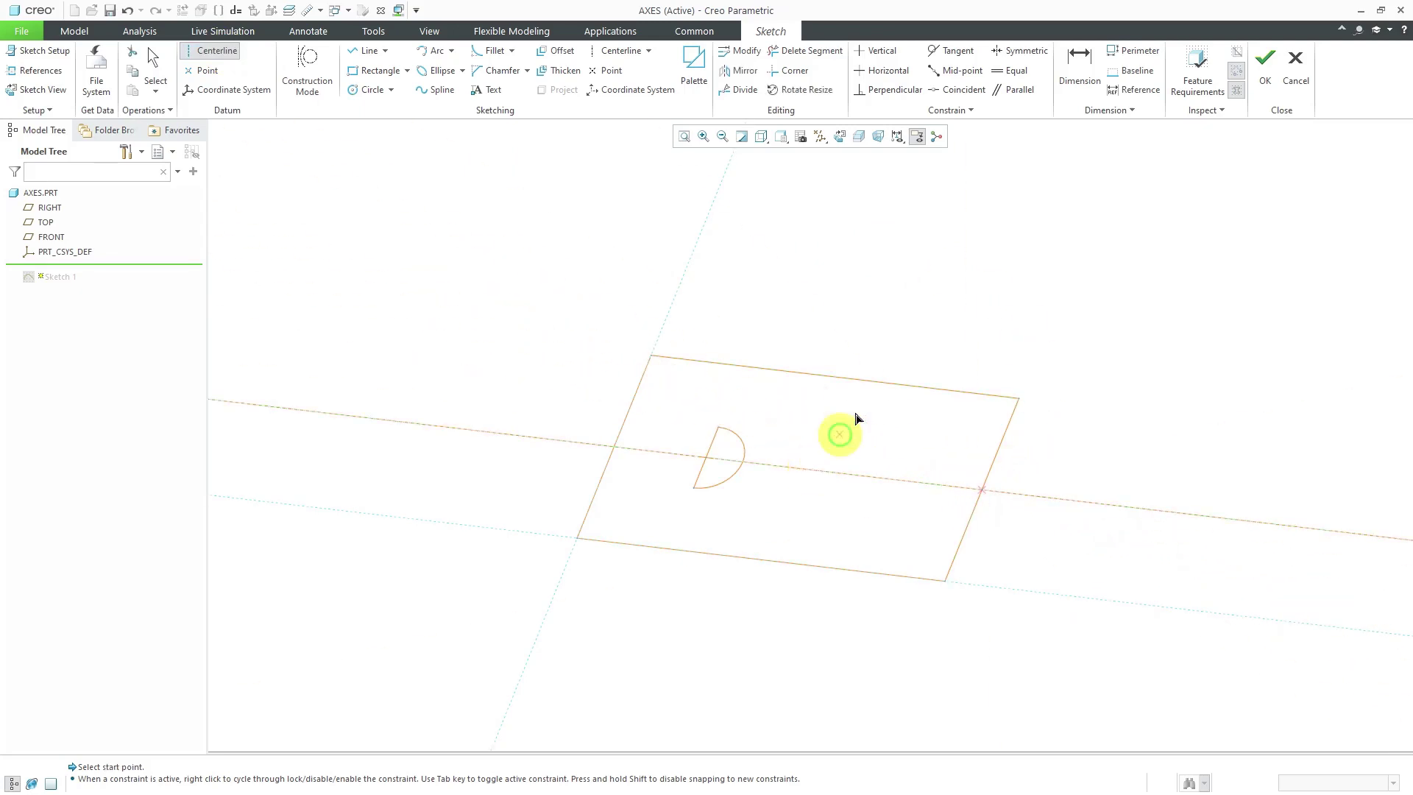
pyautogui.middleClick(914, 311)
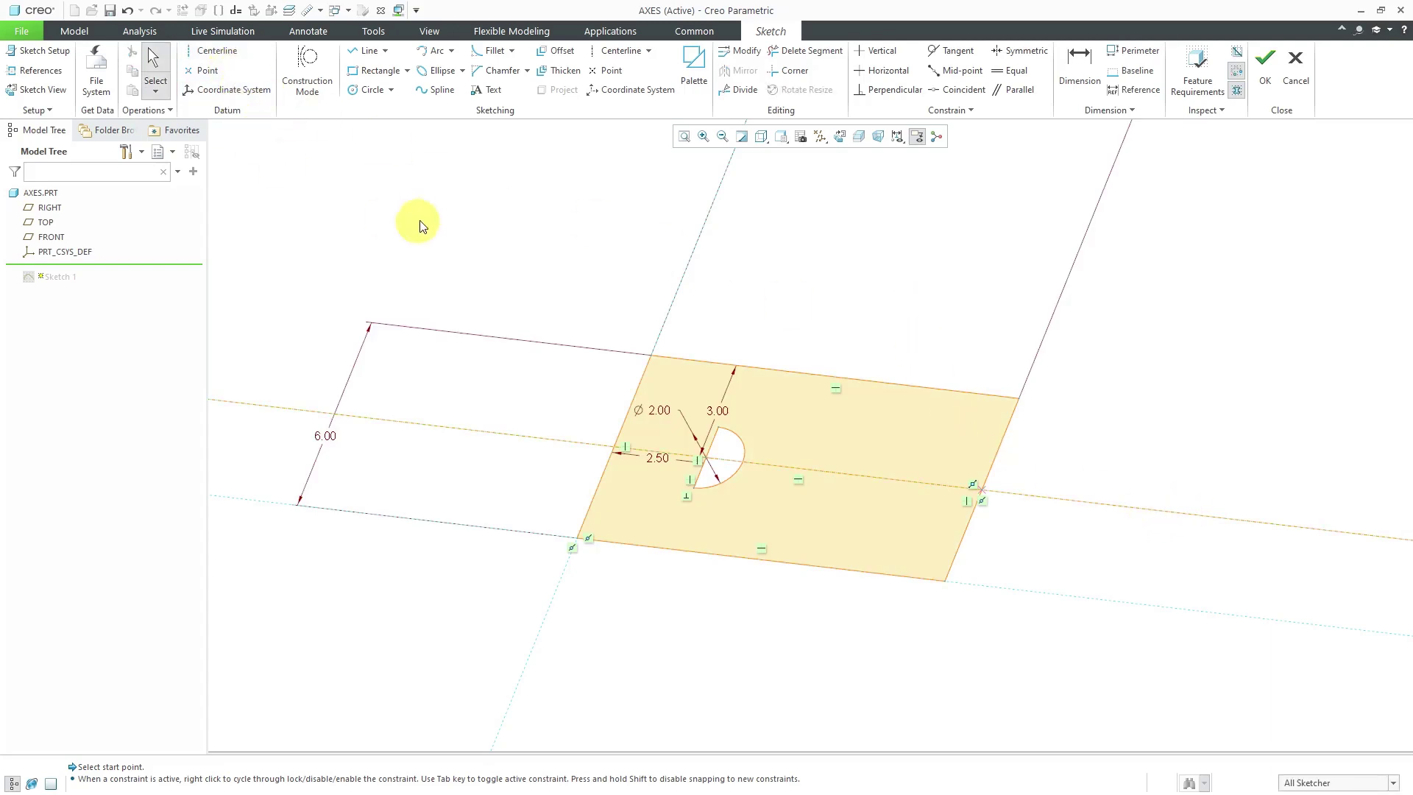
# Step: Finish the redefined Sketch 1 and show it in the model to examine the axis from the sketched centerline
pyautogui.rightClick(442, 215)
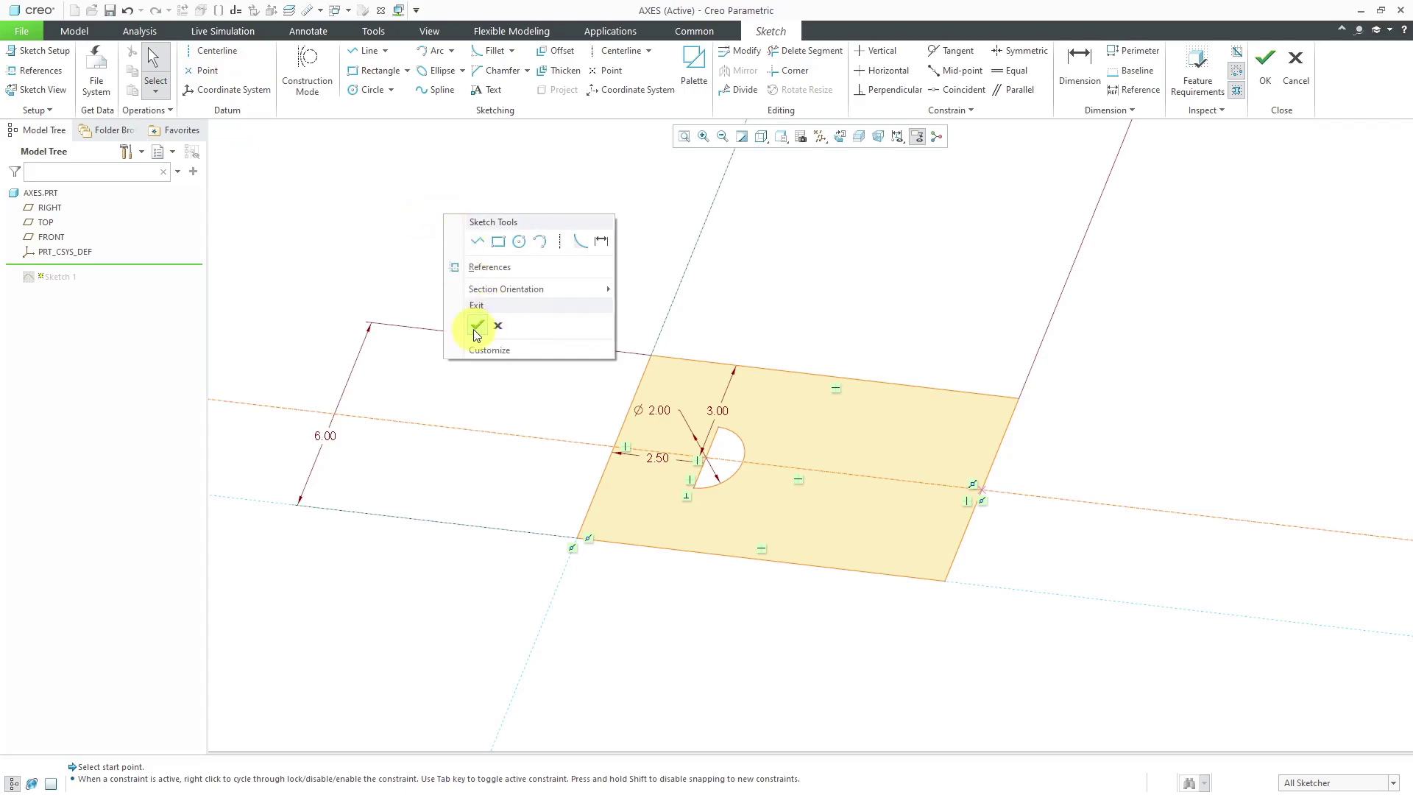
pyautogui.click(477, 326)
pyautogui.moveTo(951, 360)
pyautogui.mouseDown(button='middle')
pyautogui.moveTo(997, 283)
pyautogui.moveTo(961, 233)
pyautogui.moveTo(1096, 476)
pyautogui.mouseUp(button='middle')
pyautogui.scroll(3, 688, 479)
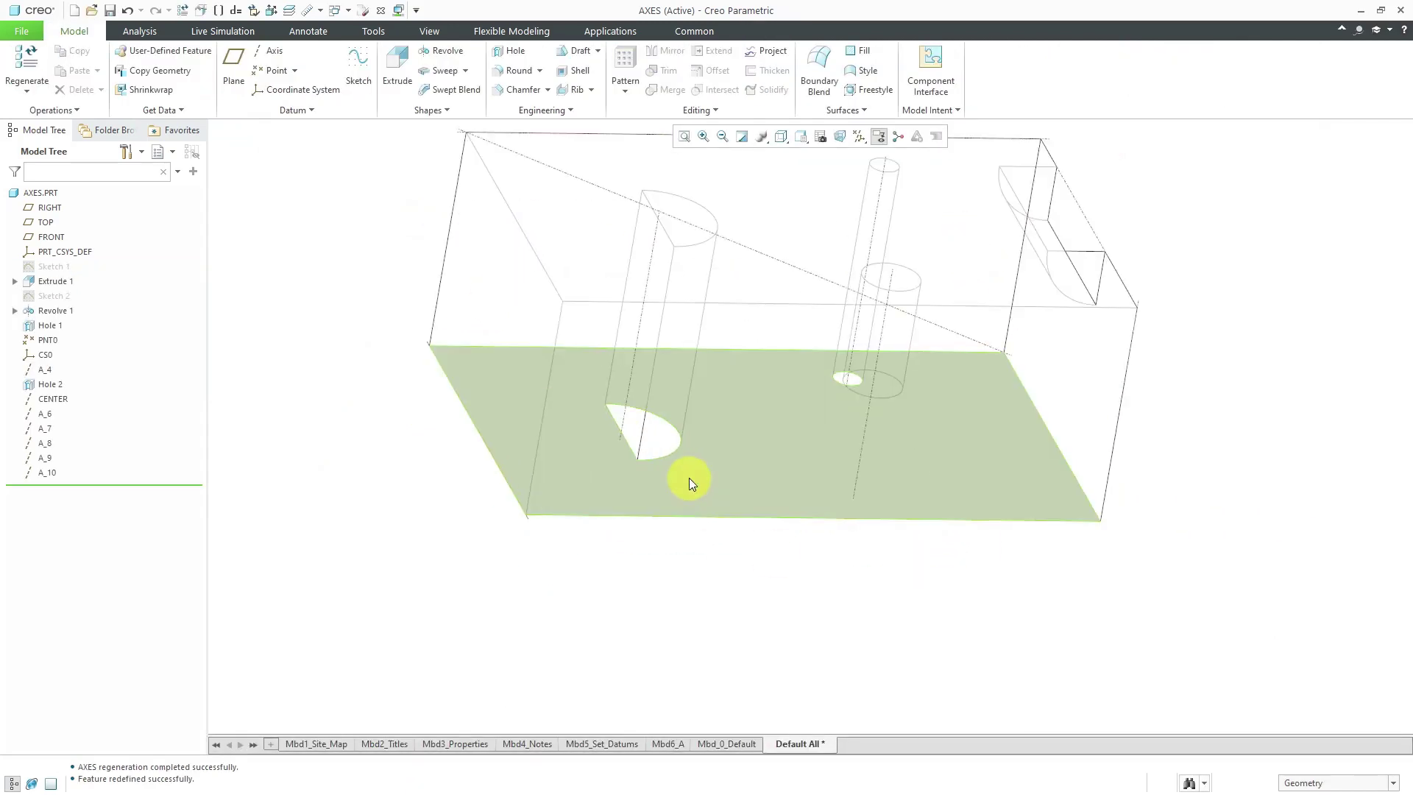
pyautogui.click(49, 268)
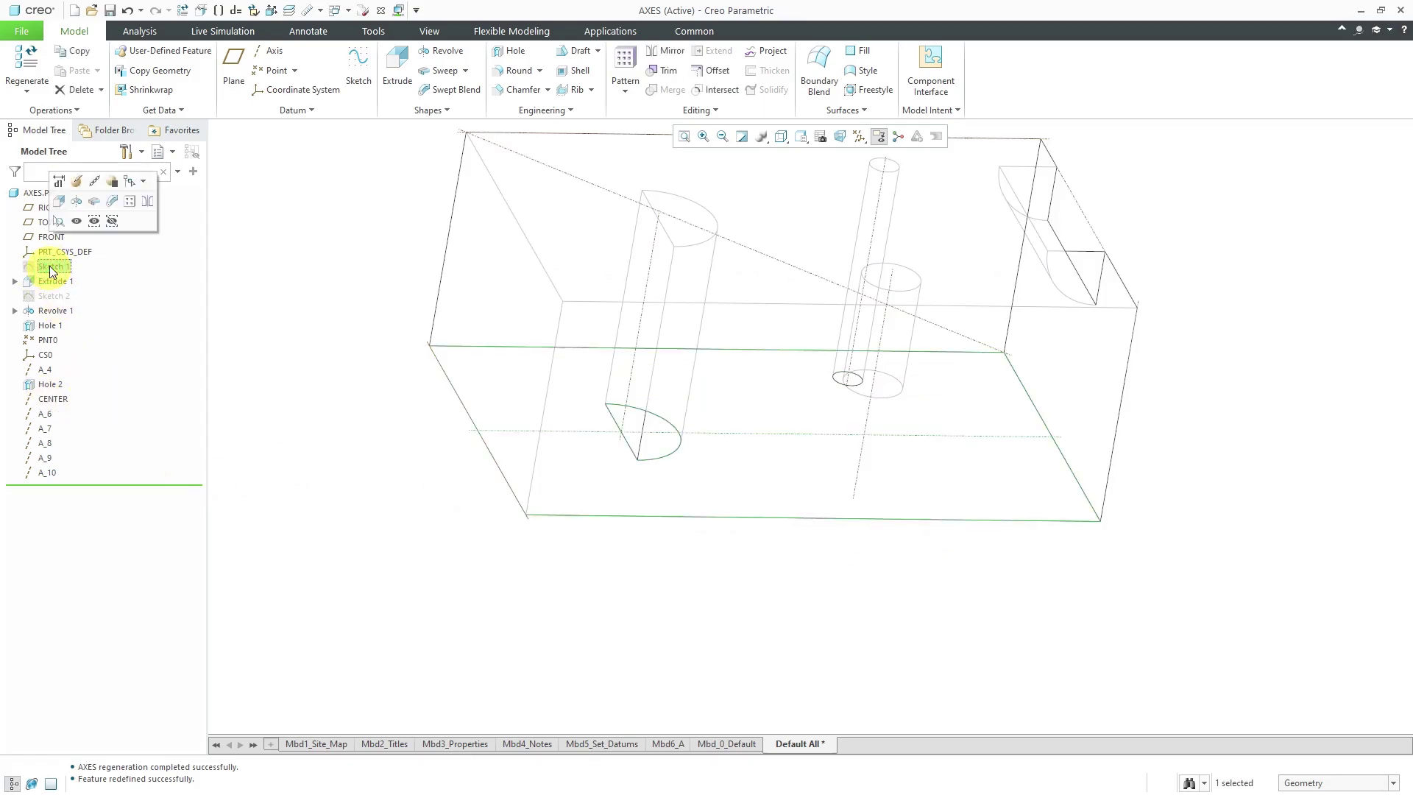
pyautogui.click(77, 221)
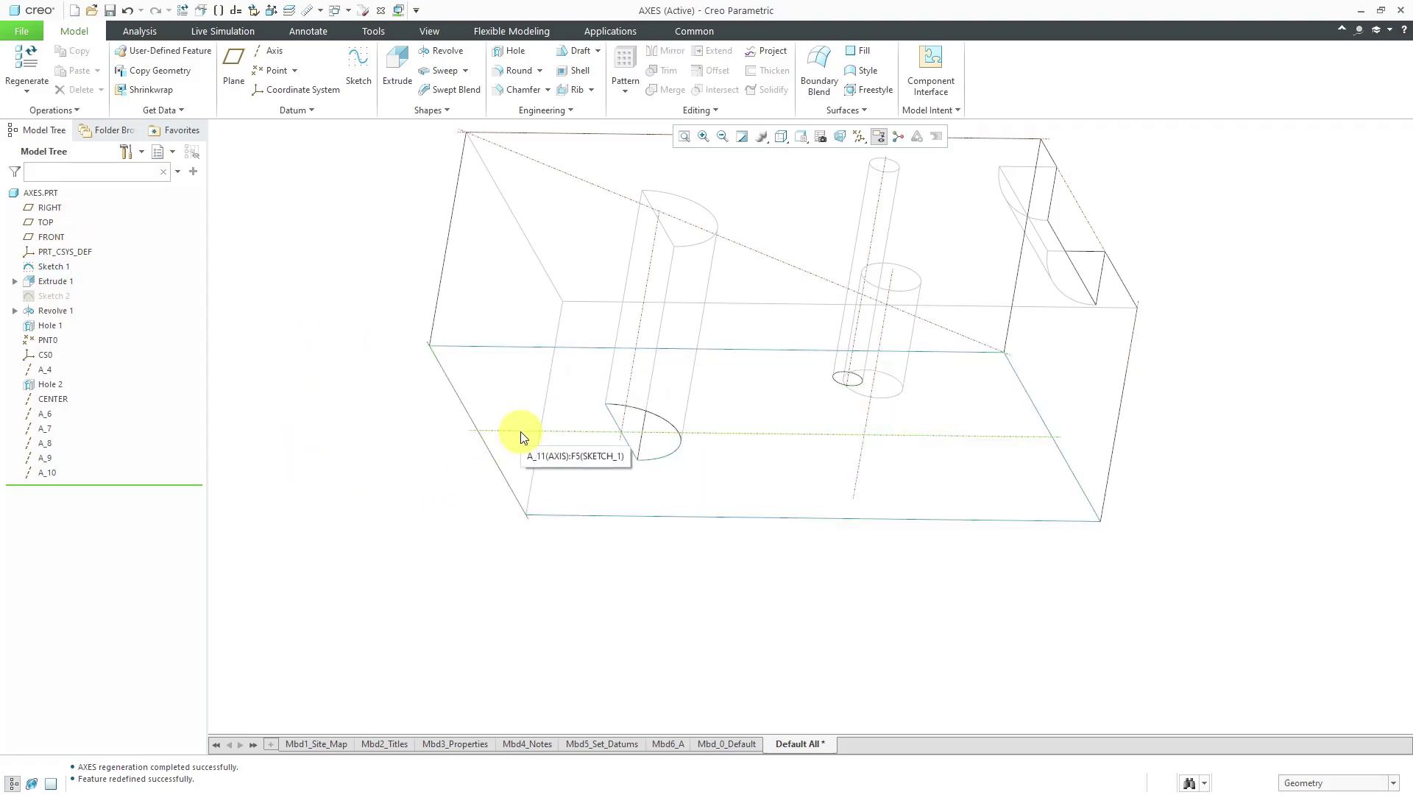
pyautogui.moveTo(617, 478)
pyautogui.mouseDown(button='middle')
pyautogui.moveTo(651, 515)
pyautogui.moveTo(672, 482)
pyautogui.moveTo(674, 572)
pyautogui.moveTo(641, 568)
pyautogui.mouseUp(button='middle')
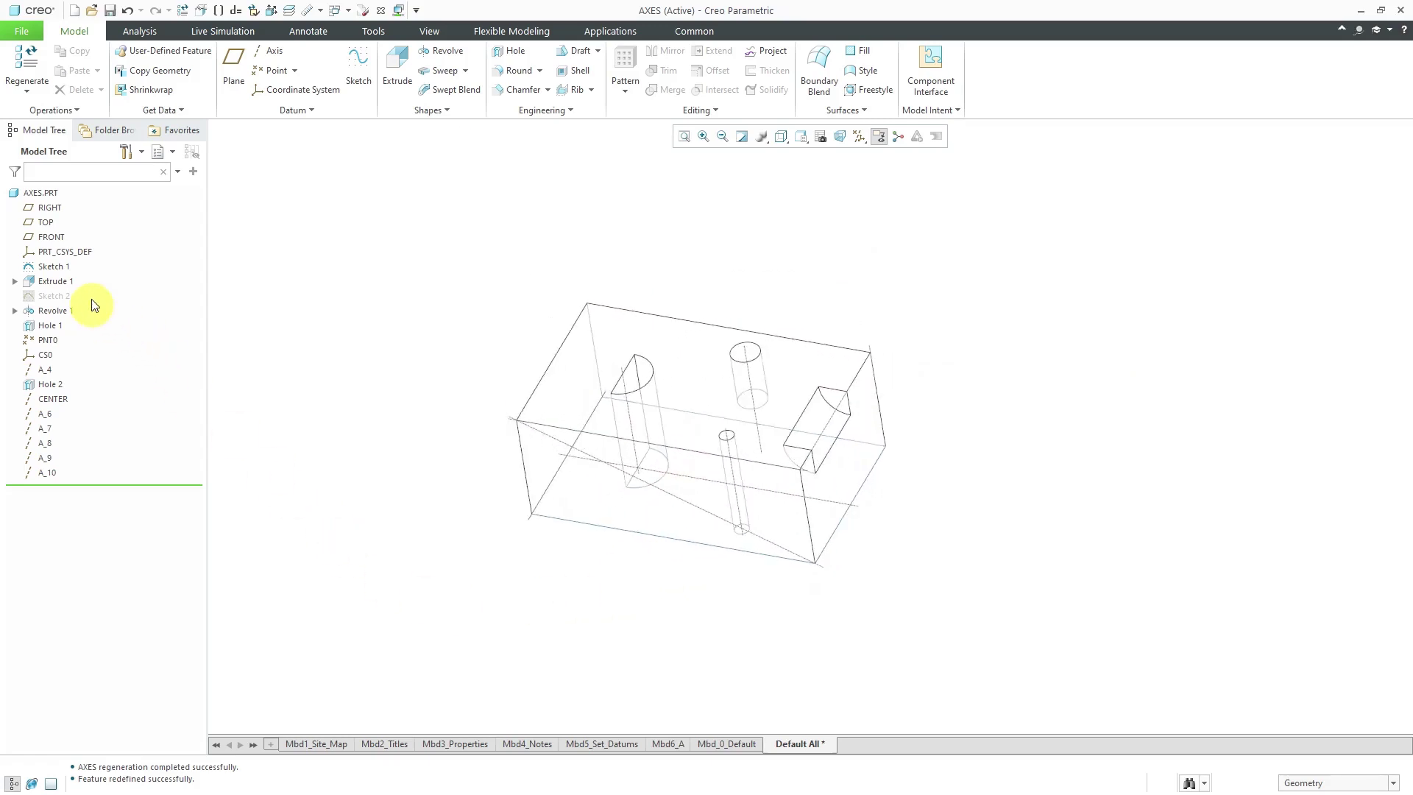
# Step: Redefine Sketch 1 with a datum point on the horizontal centerline, 4 from the half-round profile's straight edge
pyautogui.click(56, 267)
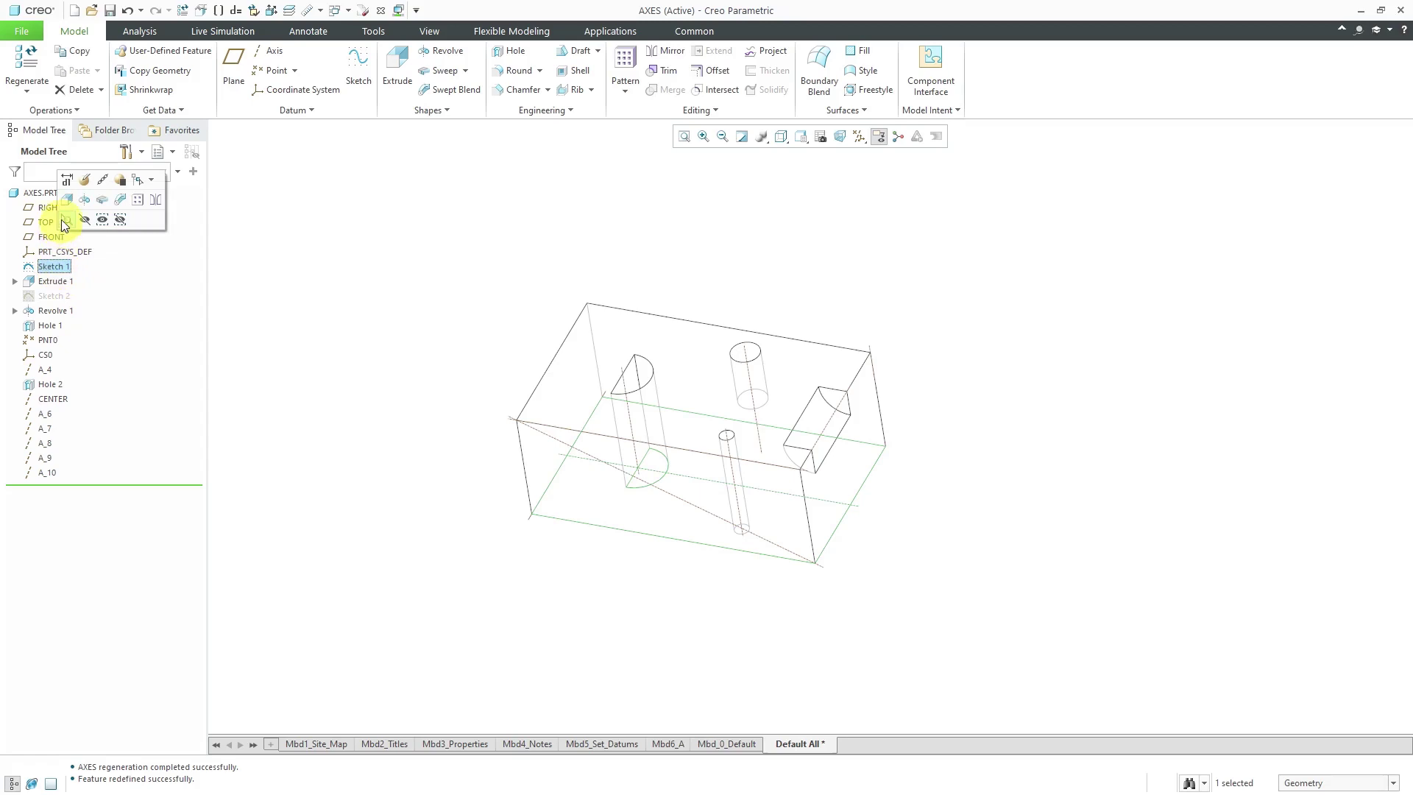
pyautogui.click(85, 180)
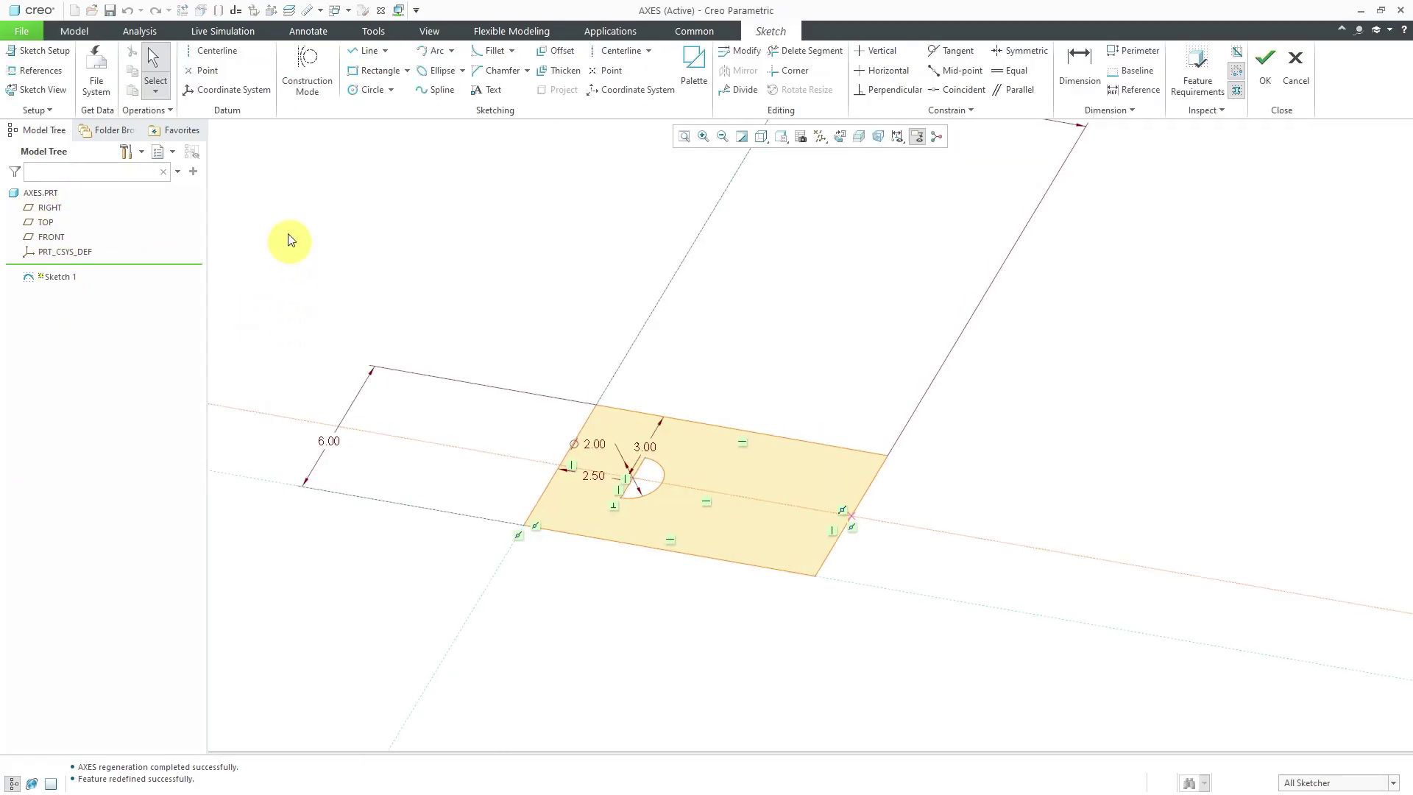
pyautogui.click(217, 80)
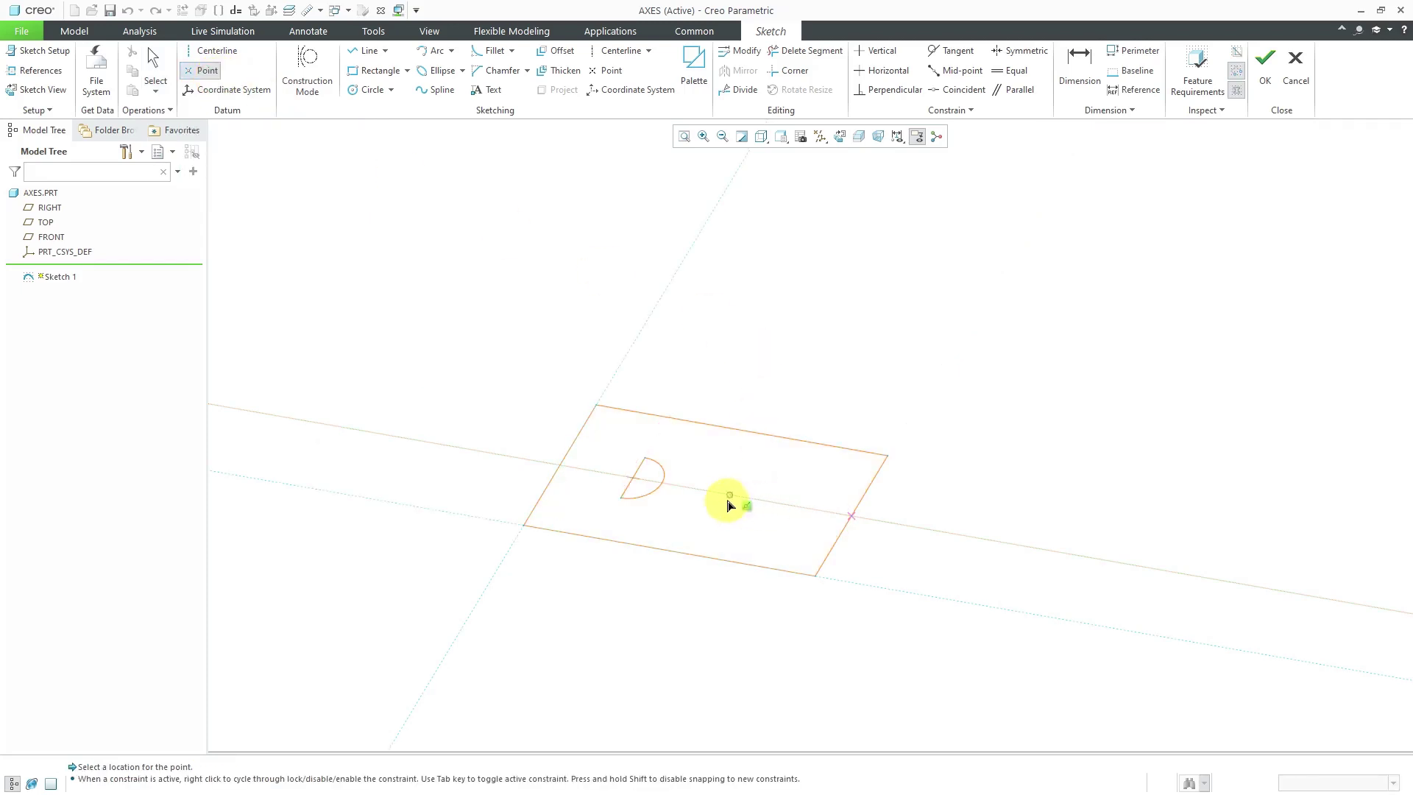
pyautogui.middleClick(850, 386)
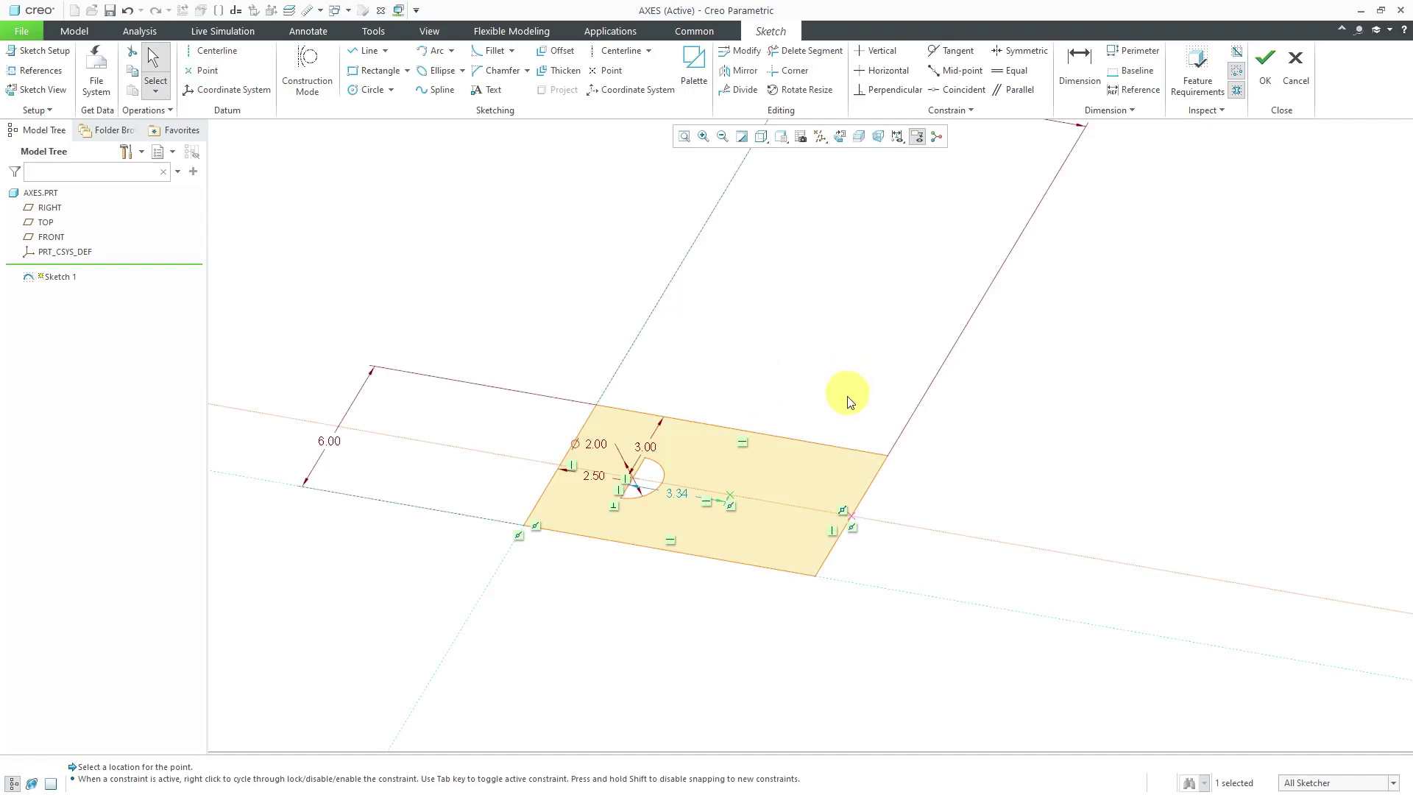
pyautogui.scroll(2, 695, 531)
pyautogui.scroll(2, 694, 528)
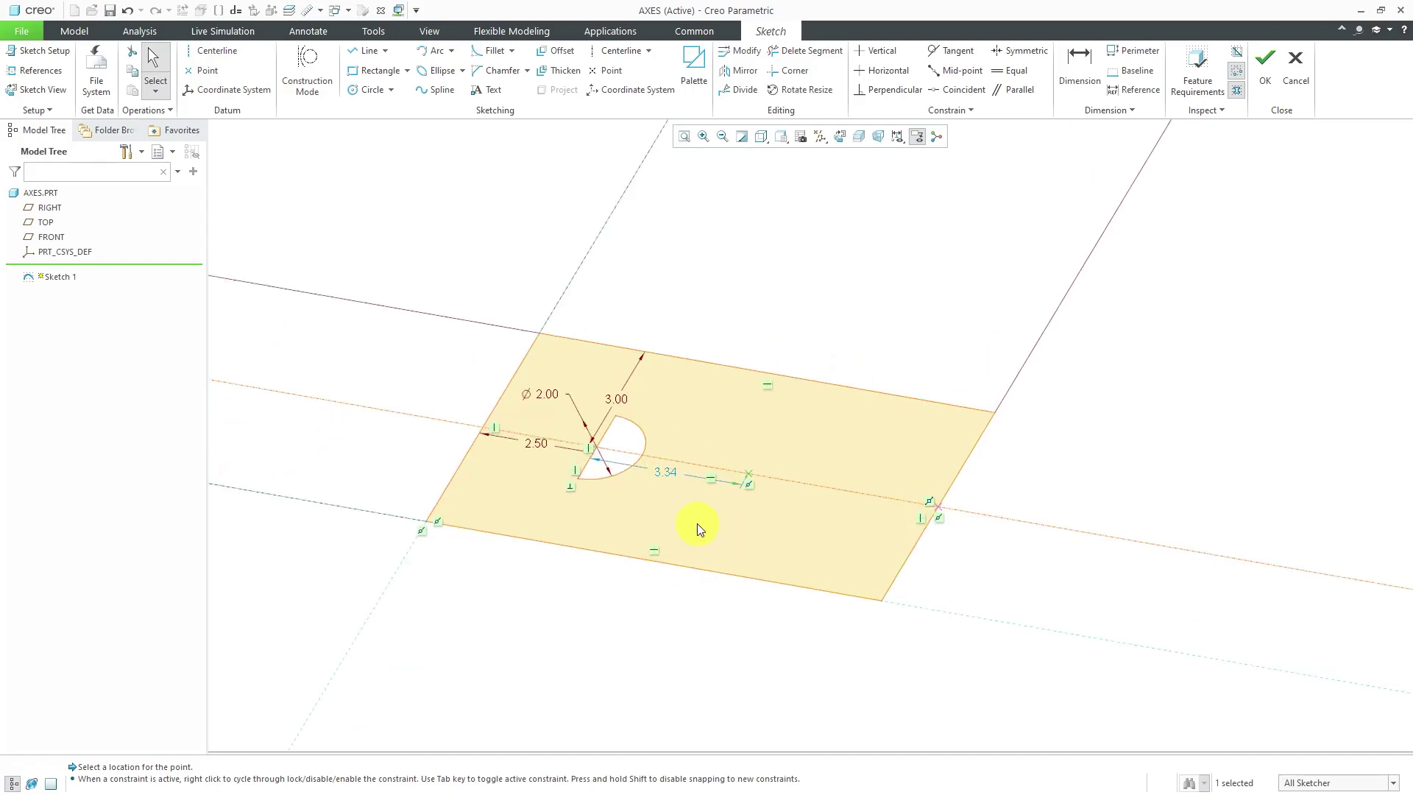
pyautogui.doubleClick(666, 475)
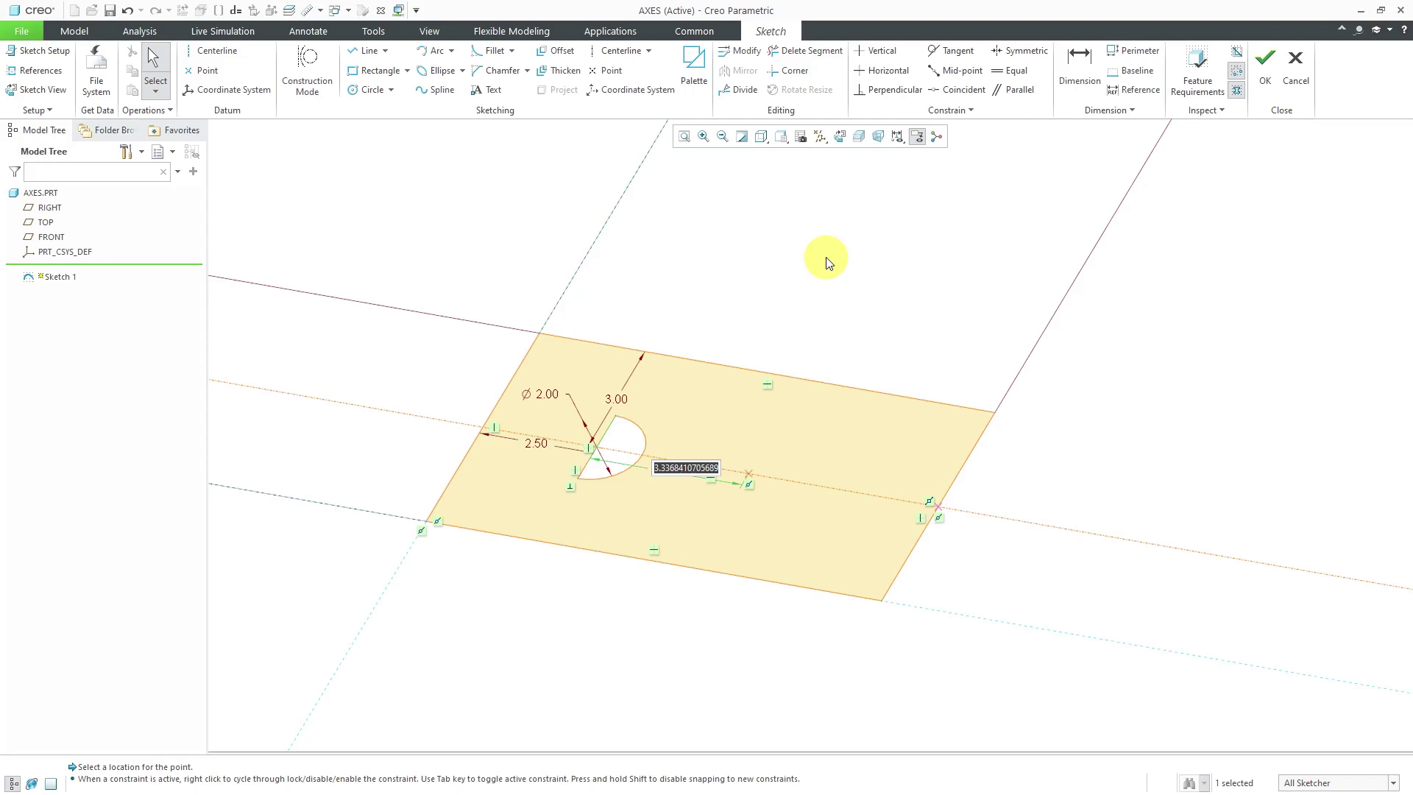
pyautogui.write('4')
pyautogui.press('Return')
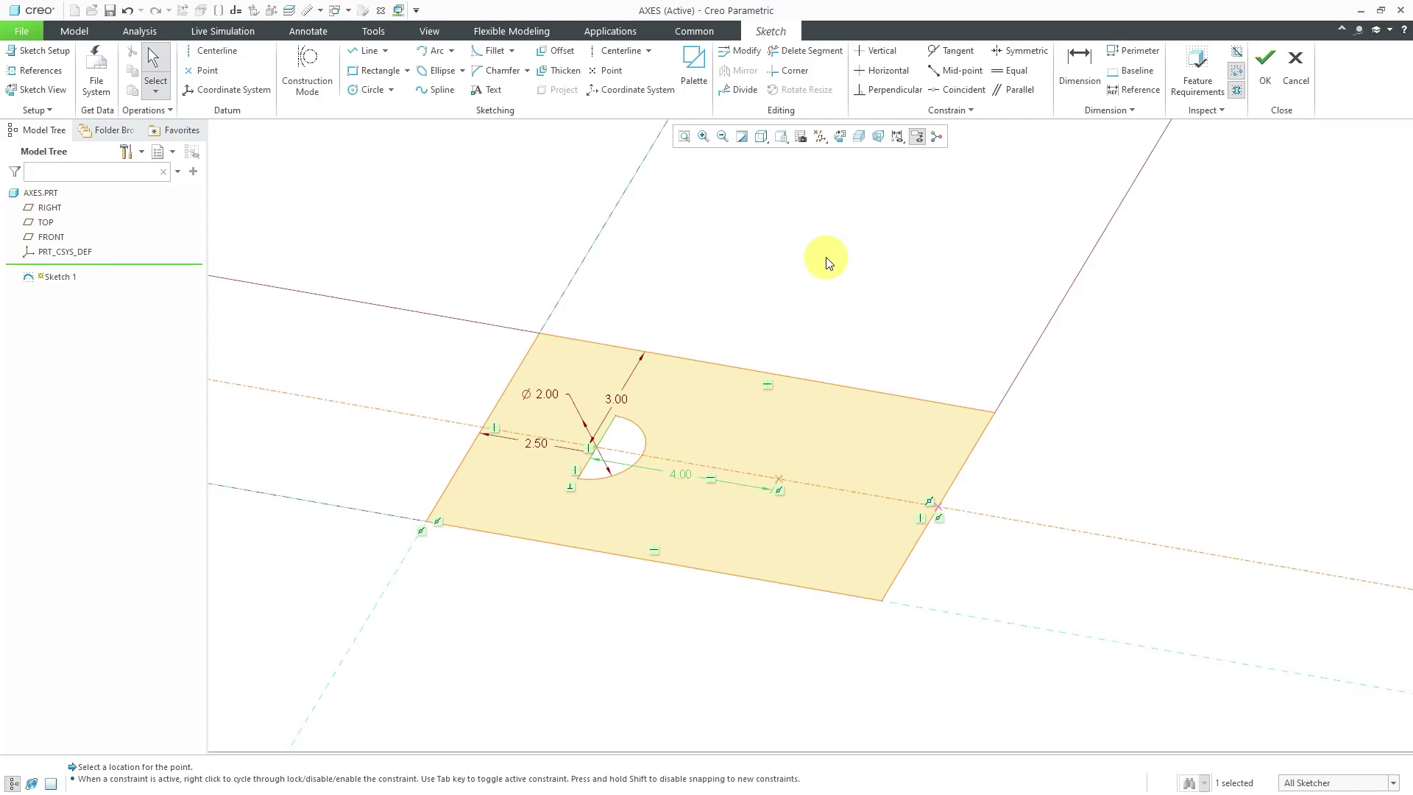
pyautogui.click(928, 302)
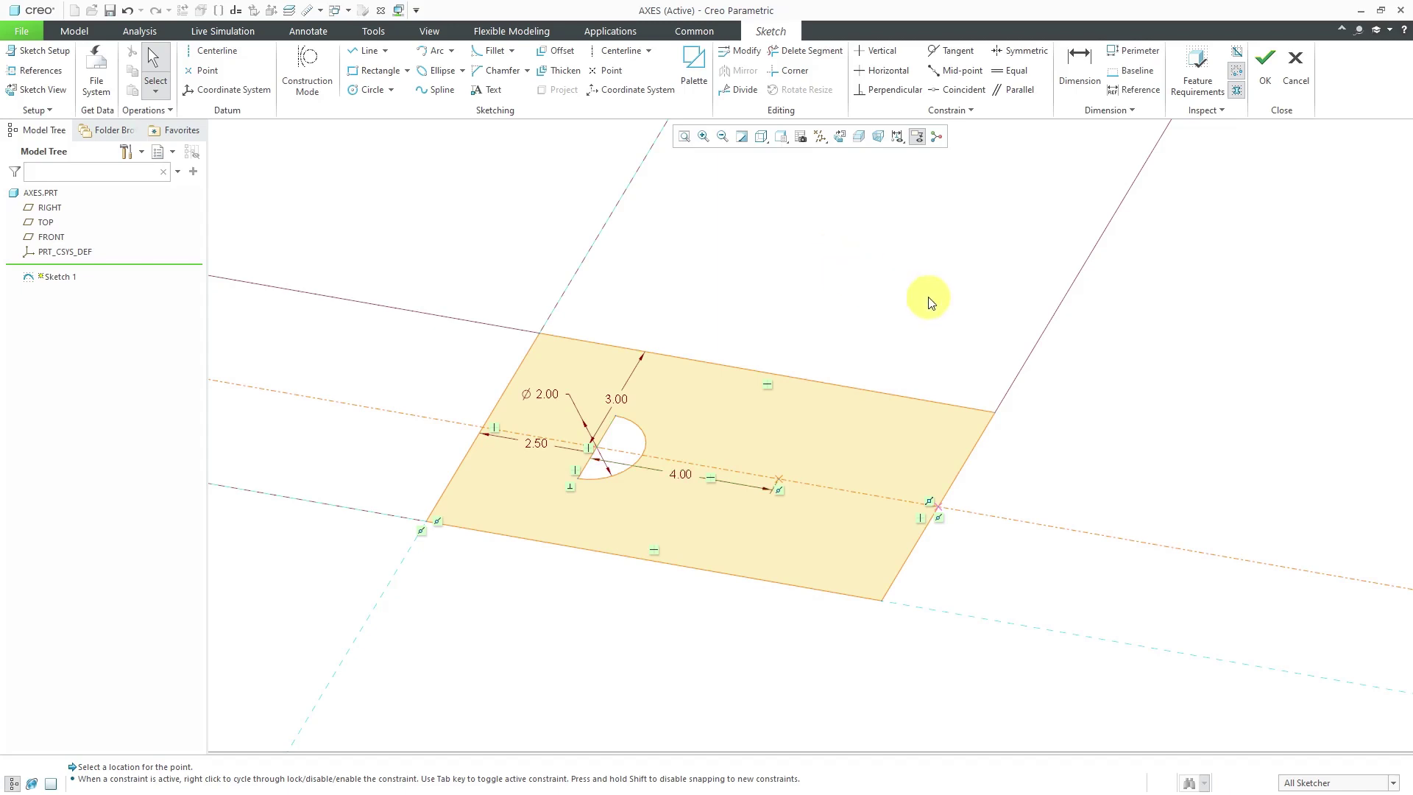
# Step: Add a second datum point inside the rectangle, 1 and 2 from the edges at the corner farthest from the half-round, and finish the sketch
pyautogui.click(211, 74)
pyautogui.click(871, 431)
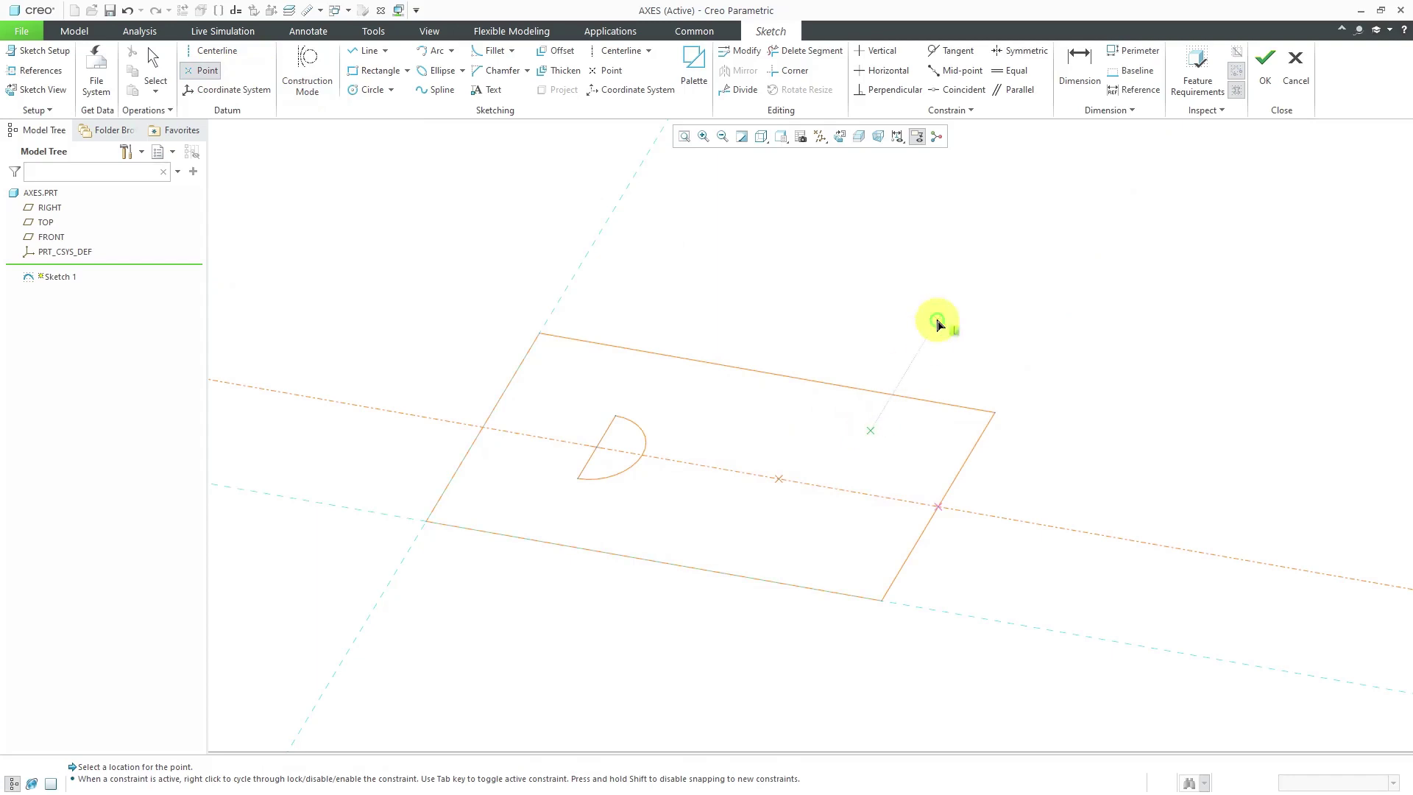
pyautogui.middleClick(938, 325)
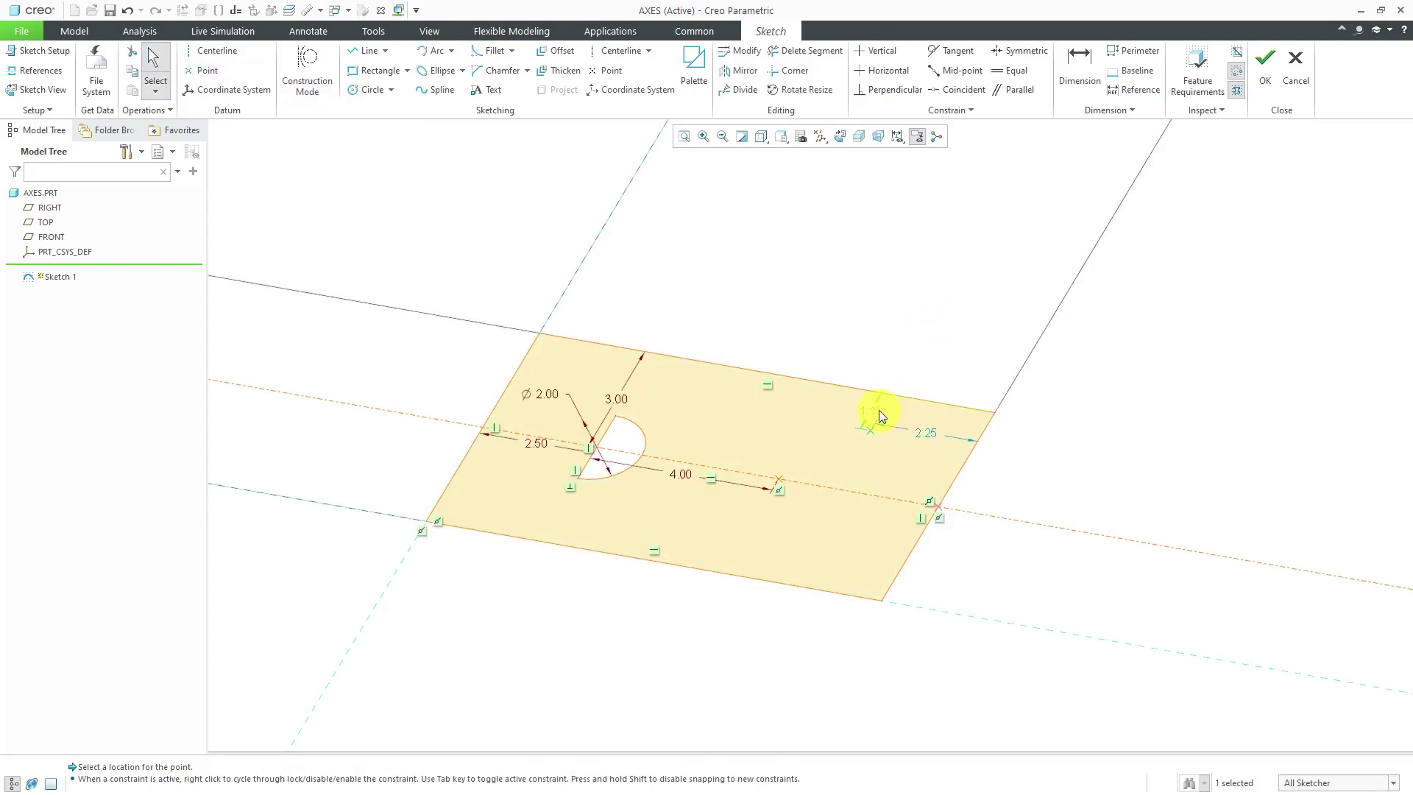
pyautogui.write('1')
pyautogui.press('Return')
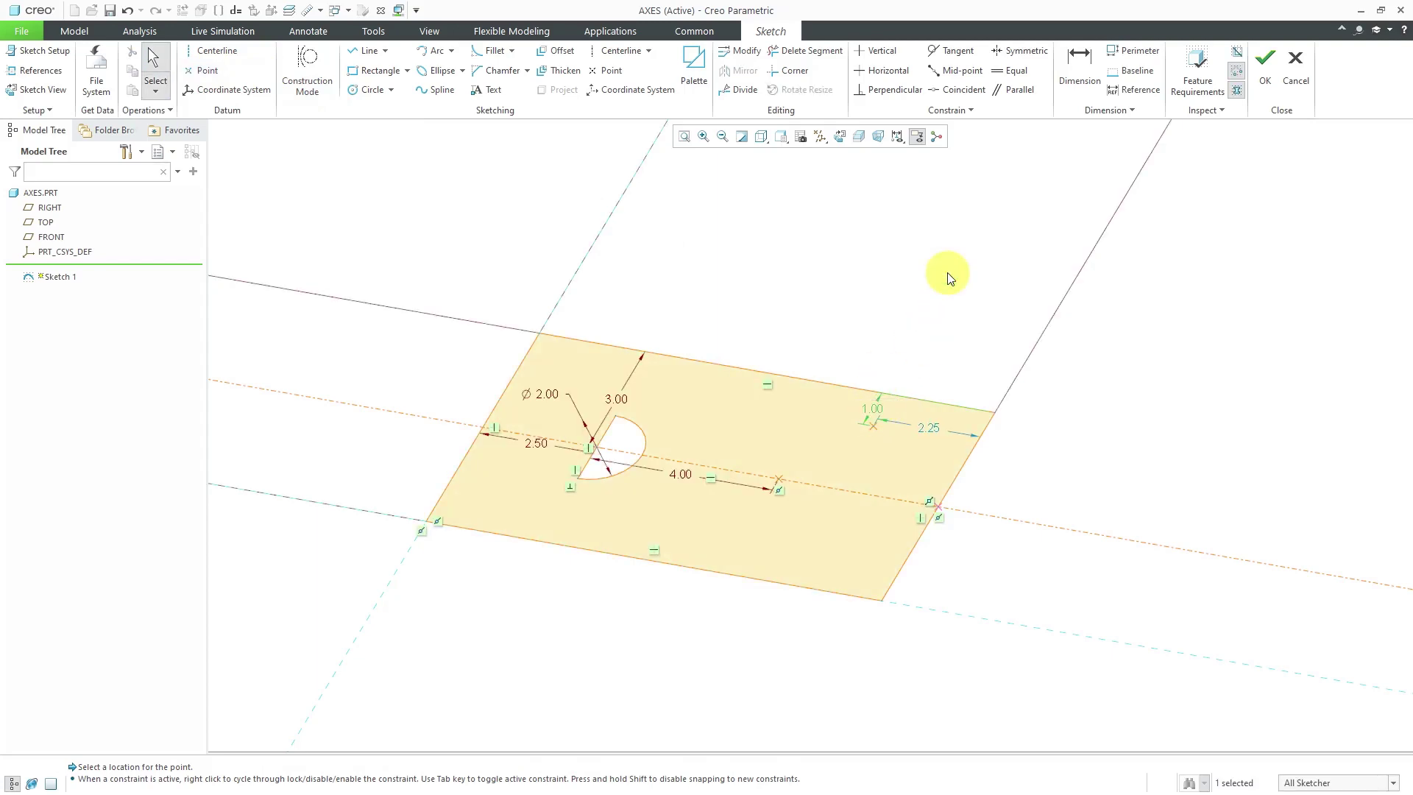
pyautogui.doubleClick(923, 428)
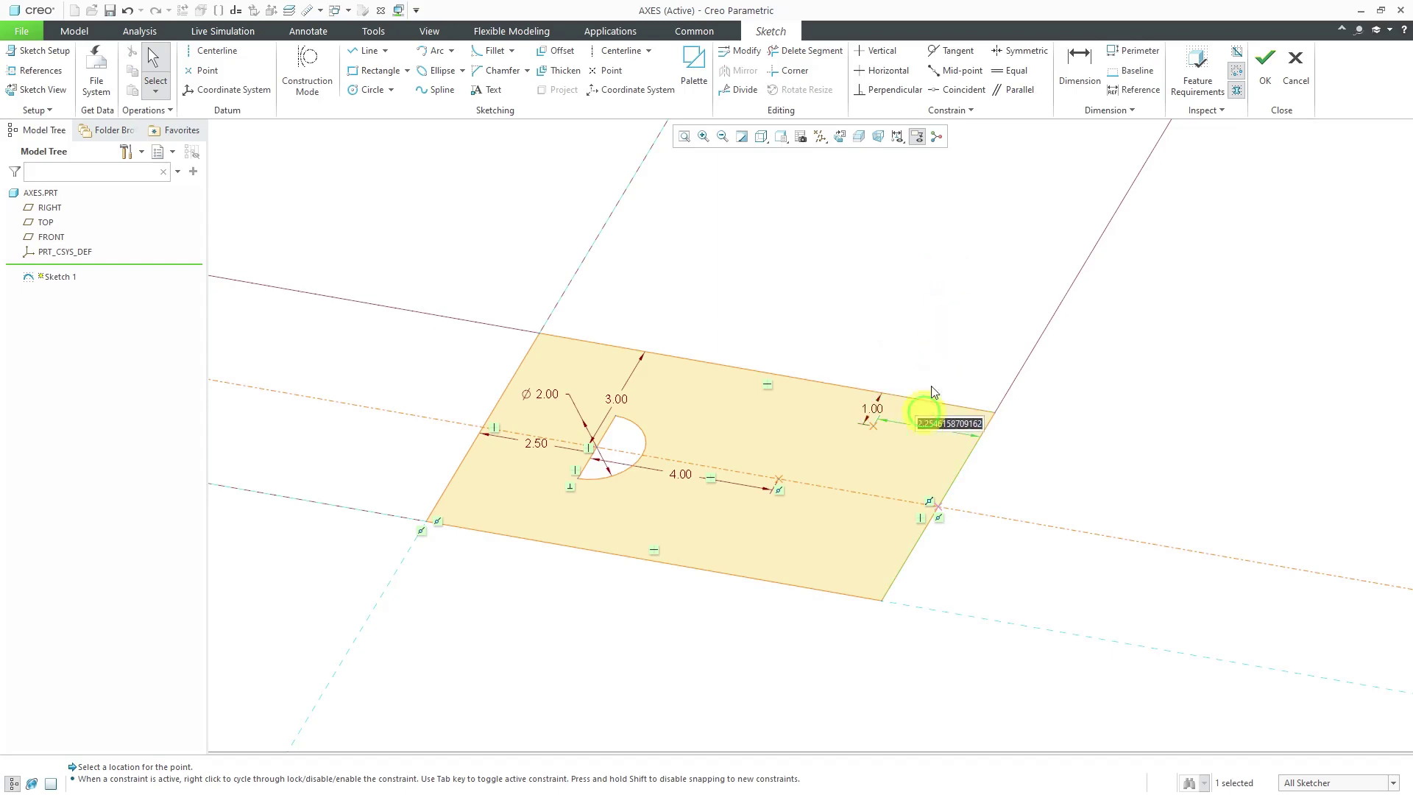
pyautogui.write('2')
pyautogui.press('Return')
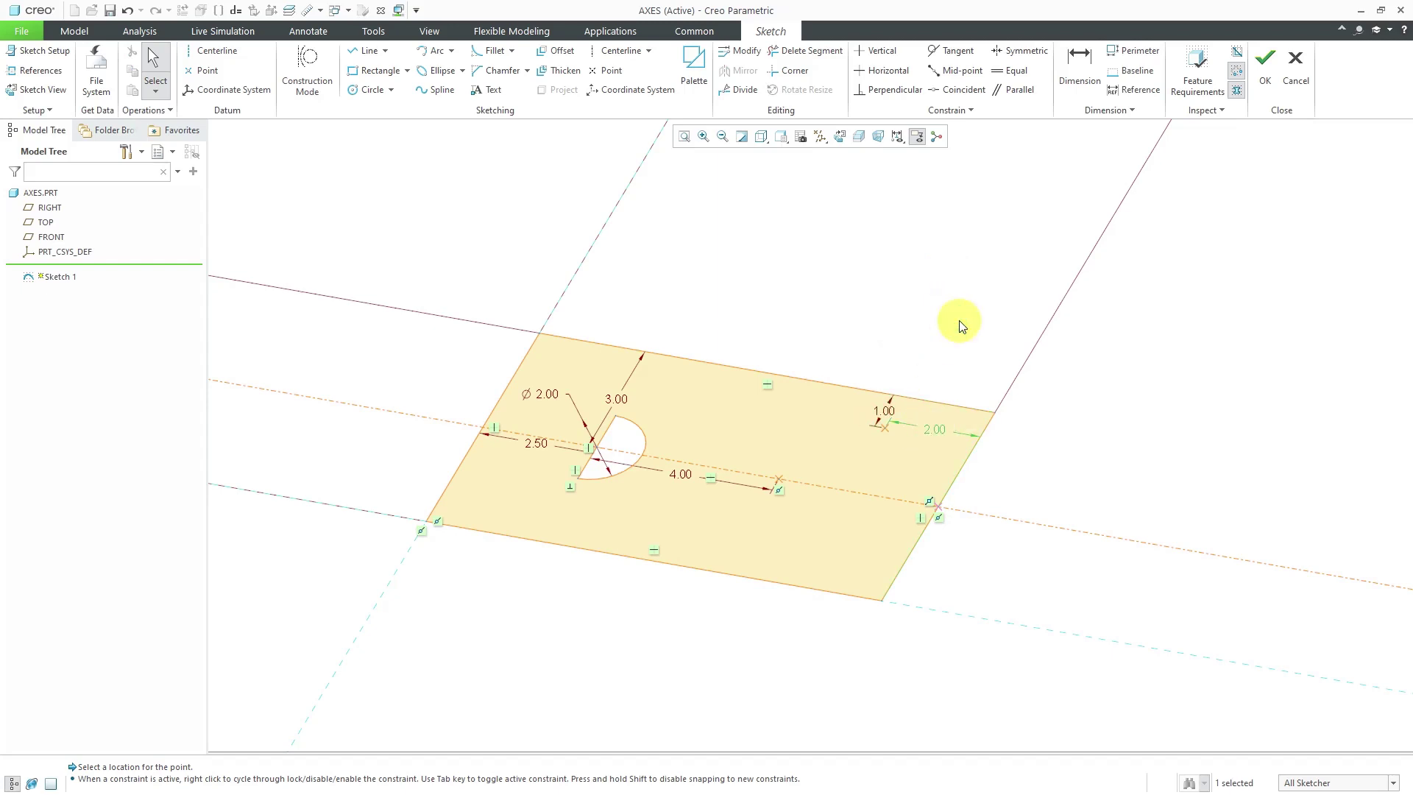
pyautogui.click(1265, 70)
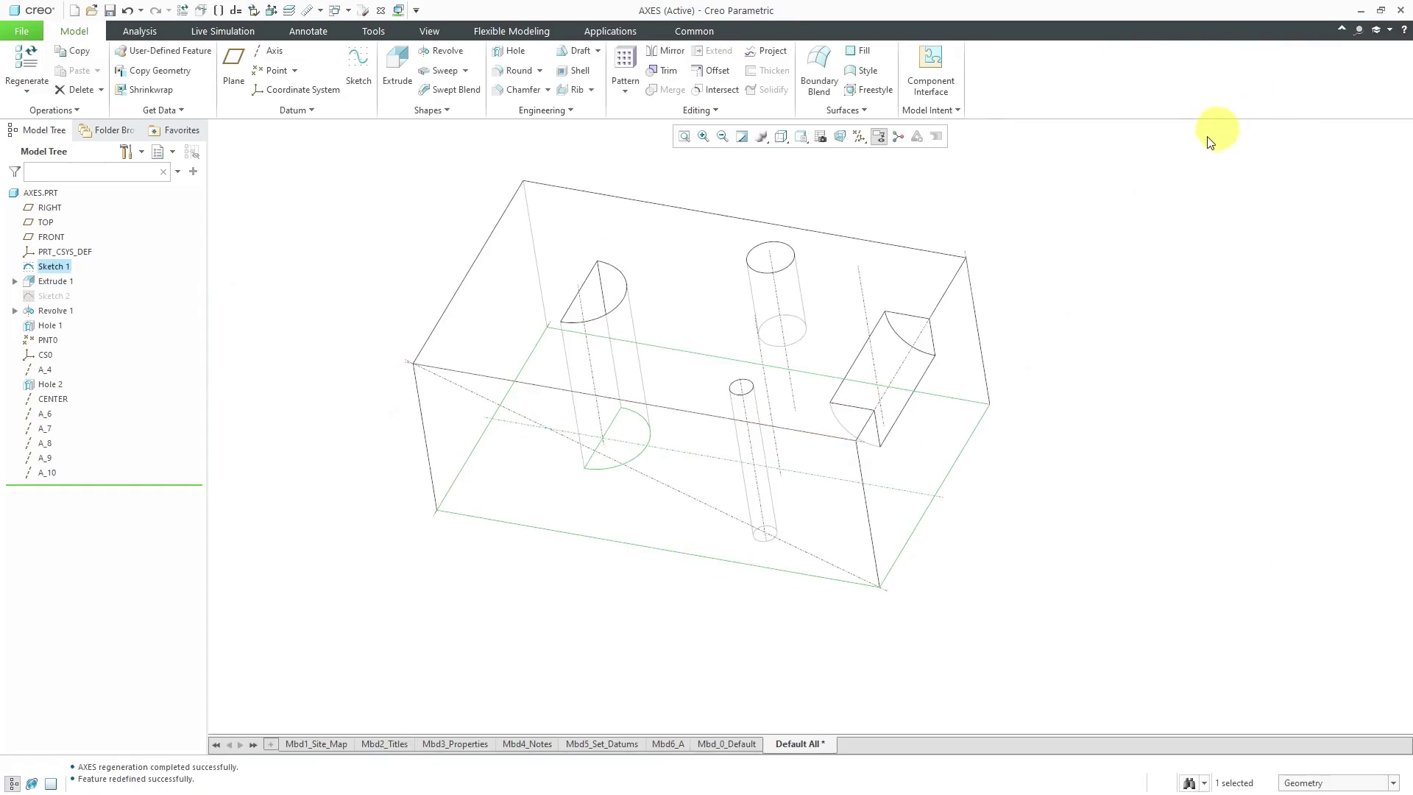
pyautogui.click(1126, 237)
pyautogui.moveTo(1075, 306)
pyautogui.mouseDown(button='middle')
pyautogui.moveTo(1026, 312)
pyautogui.moveTo(1003, 338)
pyautogui.mouseUp(button='middle')
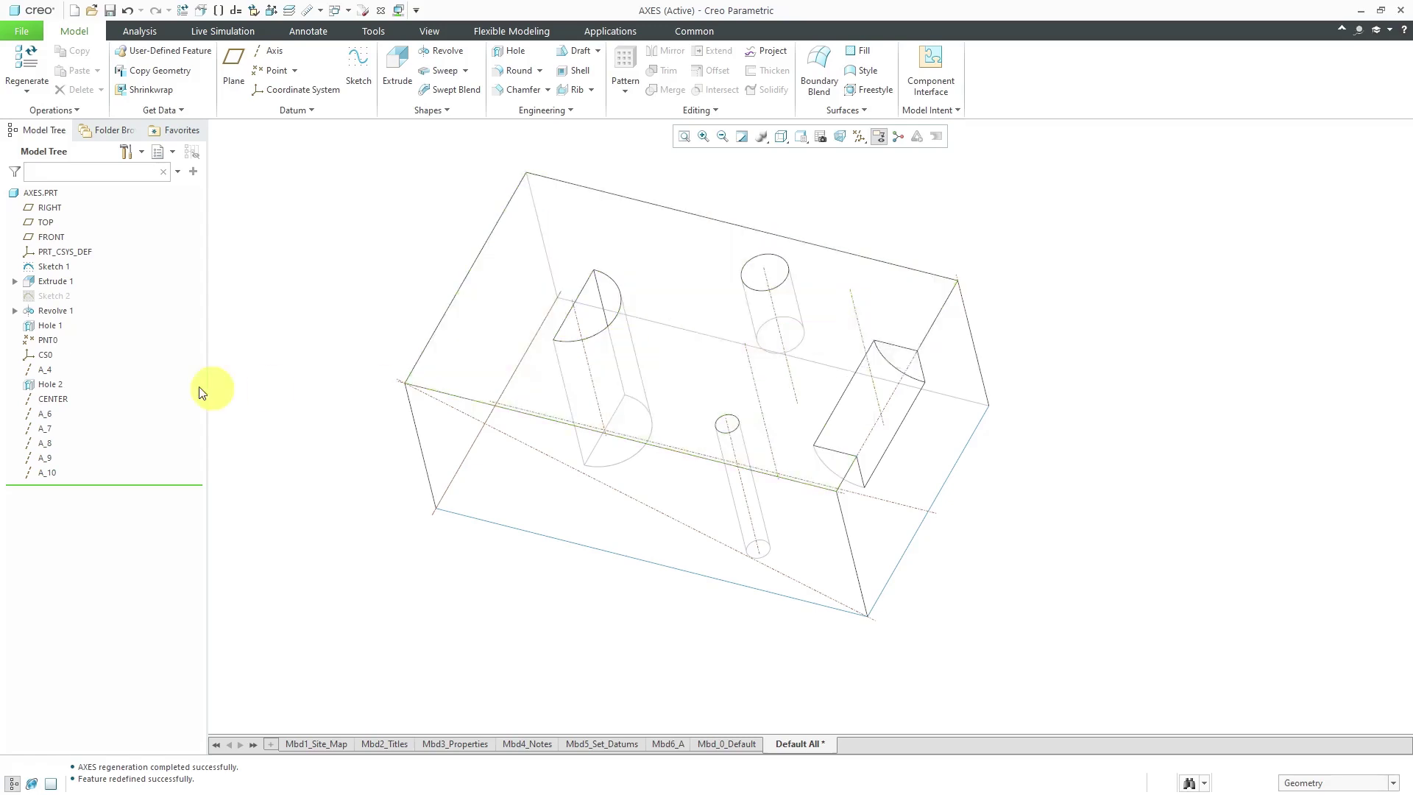
# Step: Redefine Sketch 1 with a third datum point, about 0.42 and 0.46 from the edges at the rectangle corner nearest the half-round profile
pyautogui.click(58, 266)
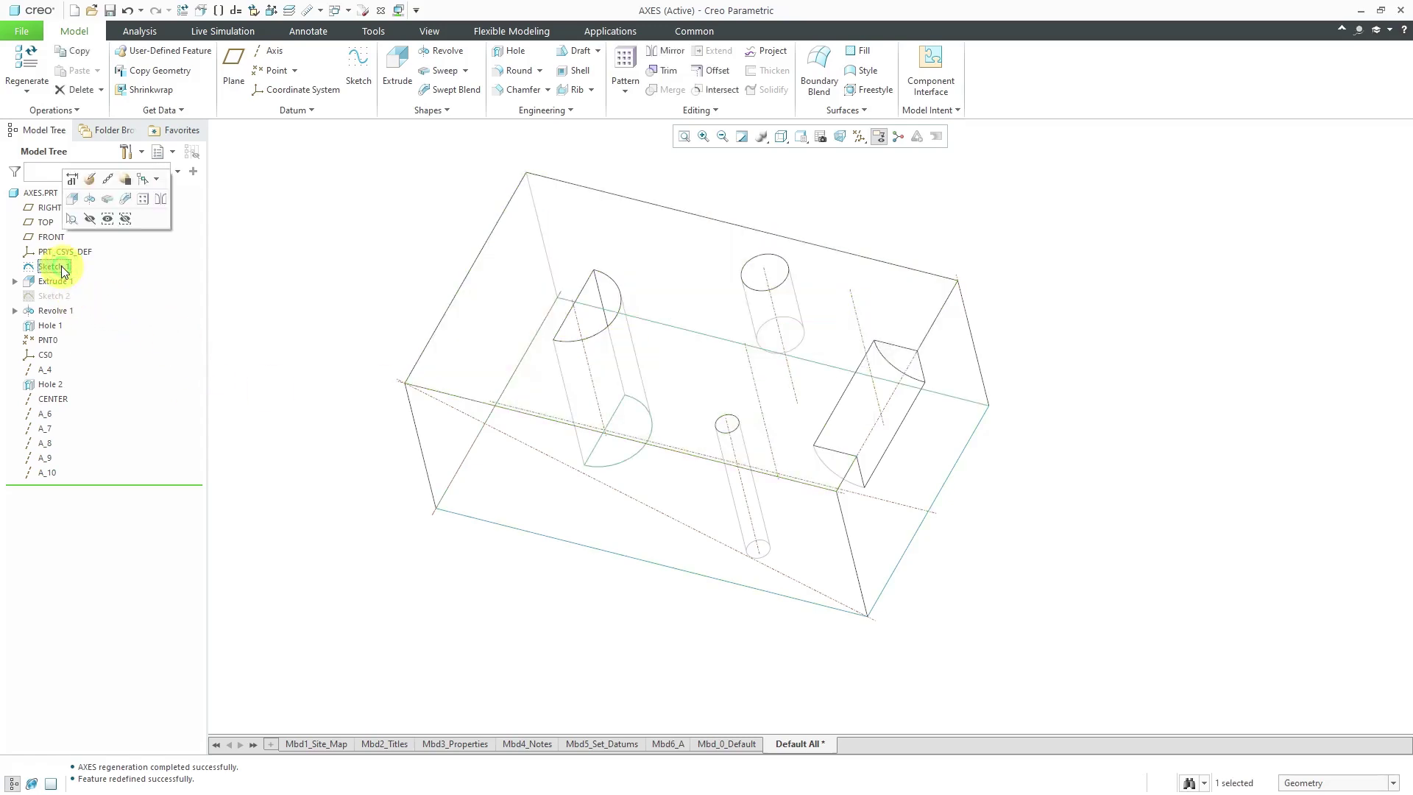
pyautogui.click(89, 182)
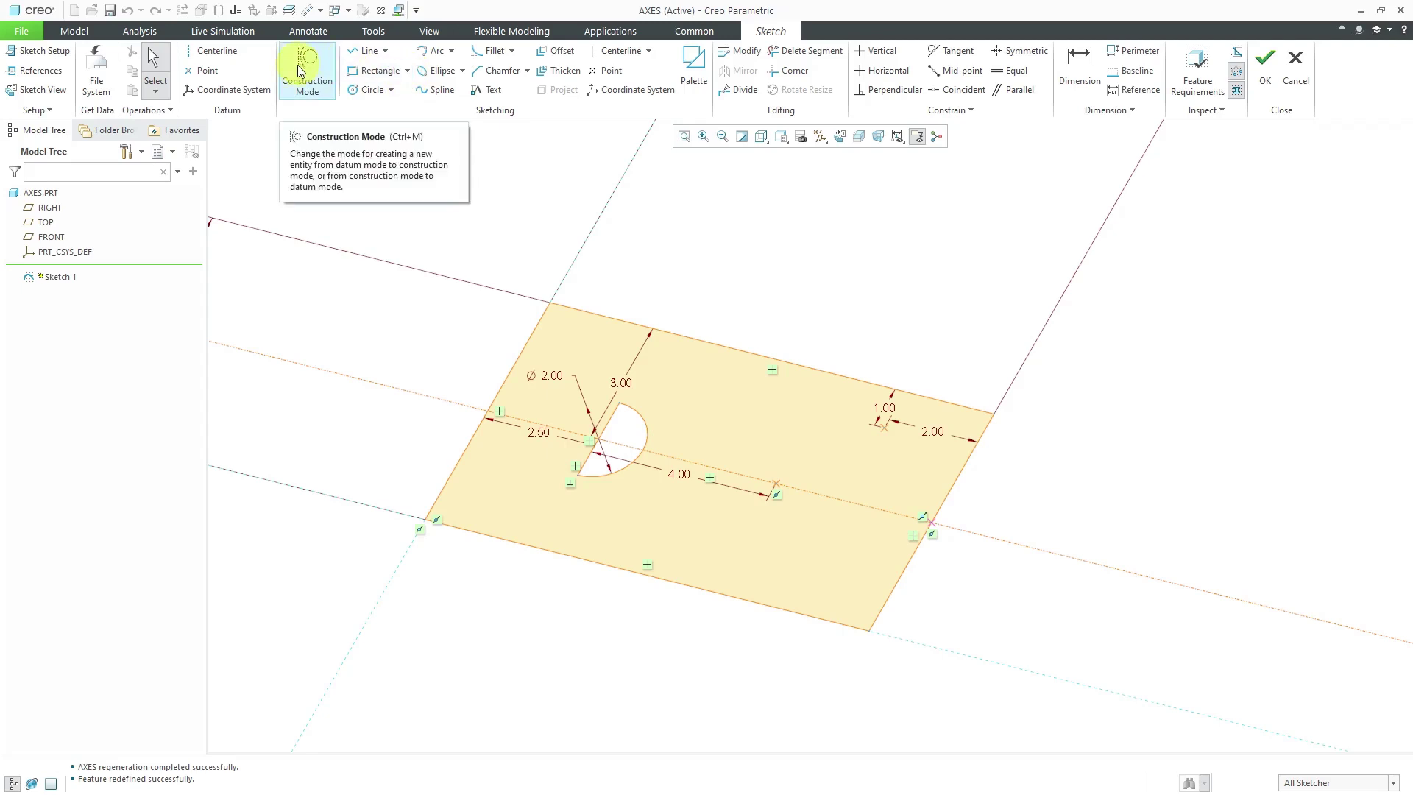
pyautogui.click(206, 70)
pyautogui.click(559, 325)
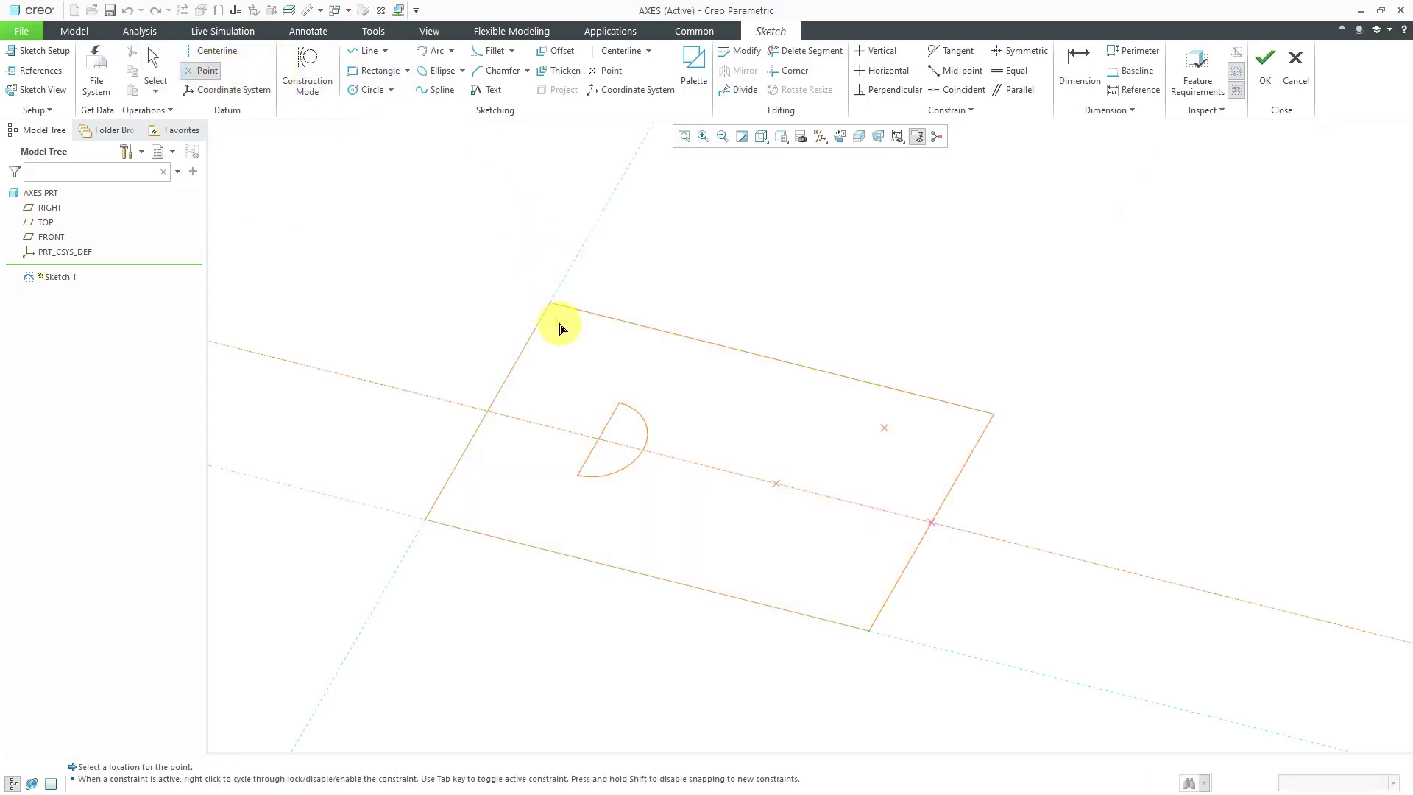
pyautogui.middleClick(648, 269)
pyautogui.rightClick(767, 272)
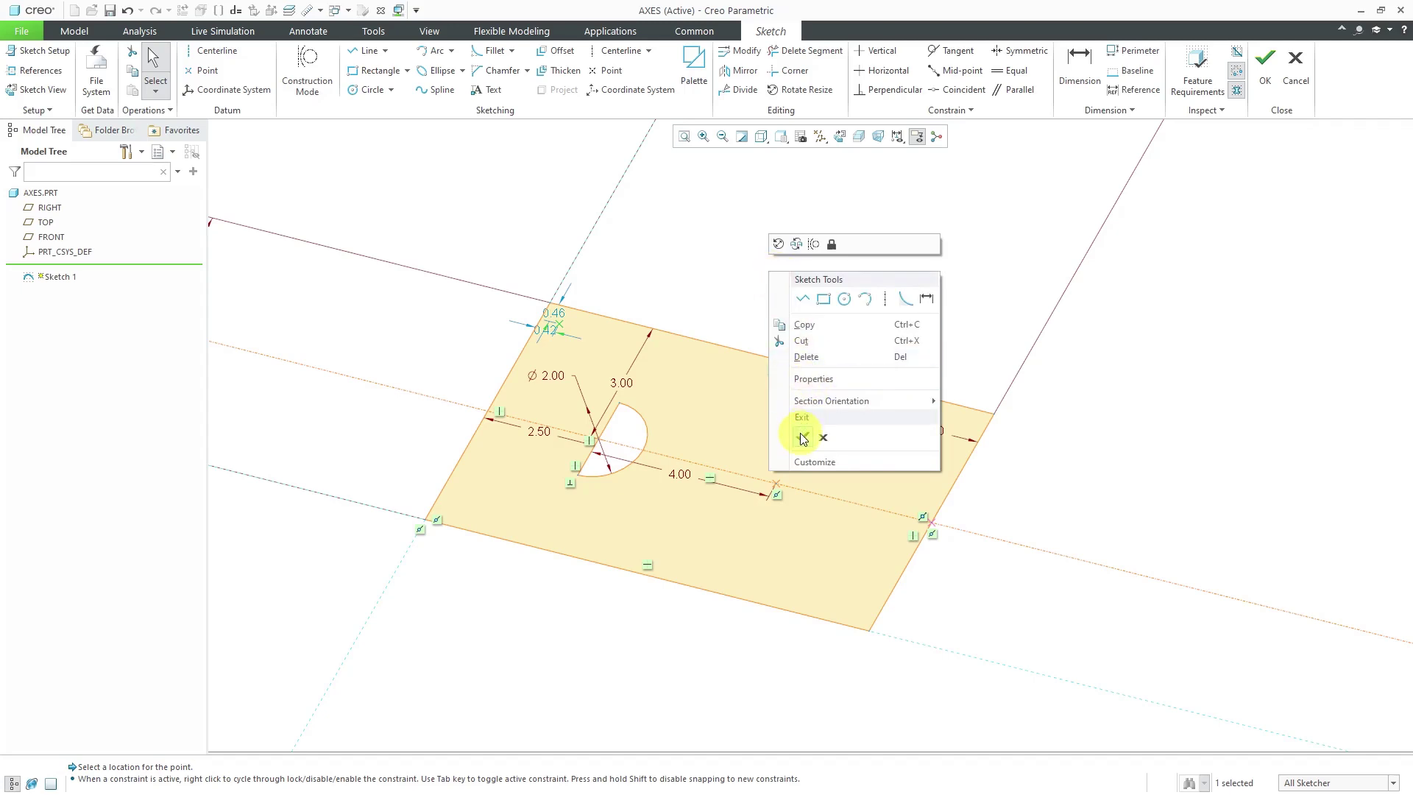
pyautogui.click(803, 439)
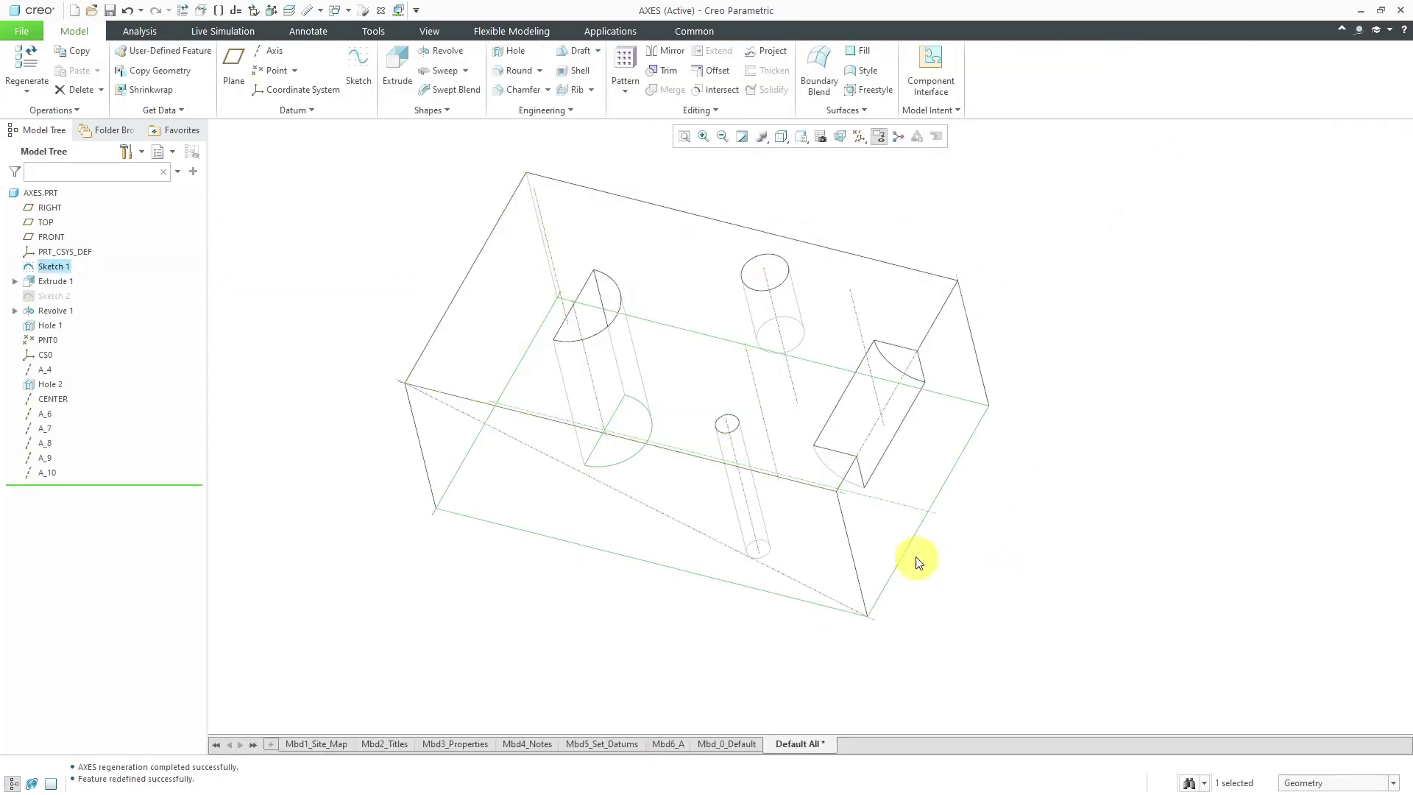
pyautogui.moveTo(867, 382); pyautogui.dragTo(867, 353, button='middle')
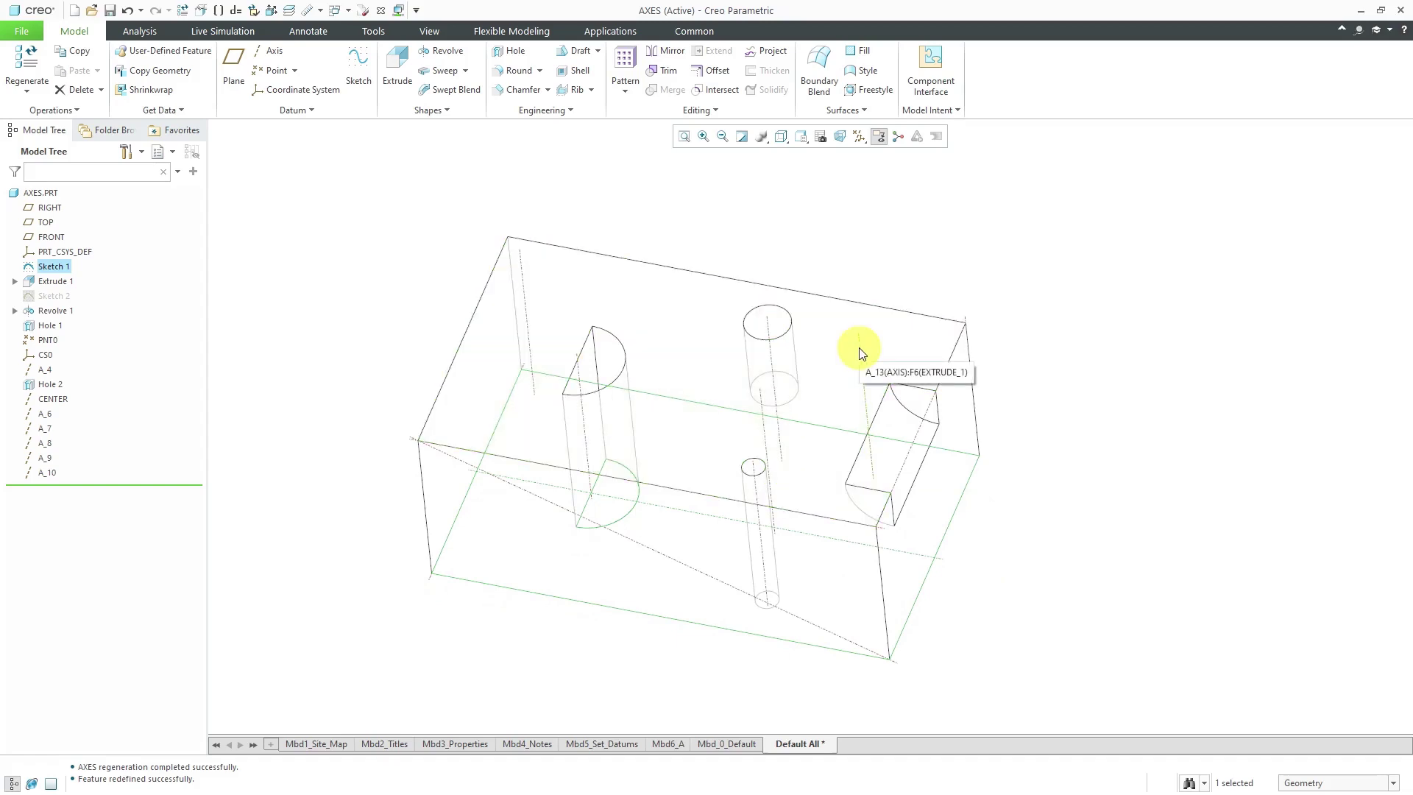
# Step: Start a simple hole on the block's top face along the datum-point axis beside the revolved cutout, with a diameter of 0.25
pyautogui.click(513, 50)
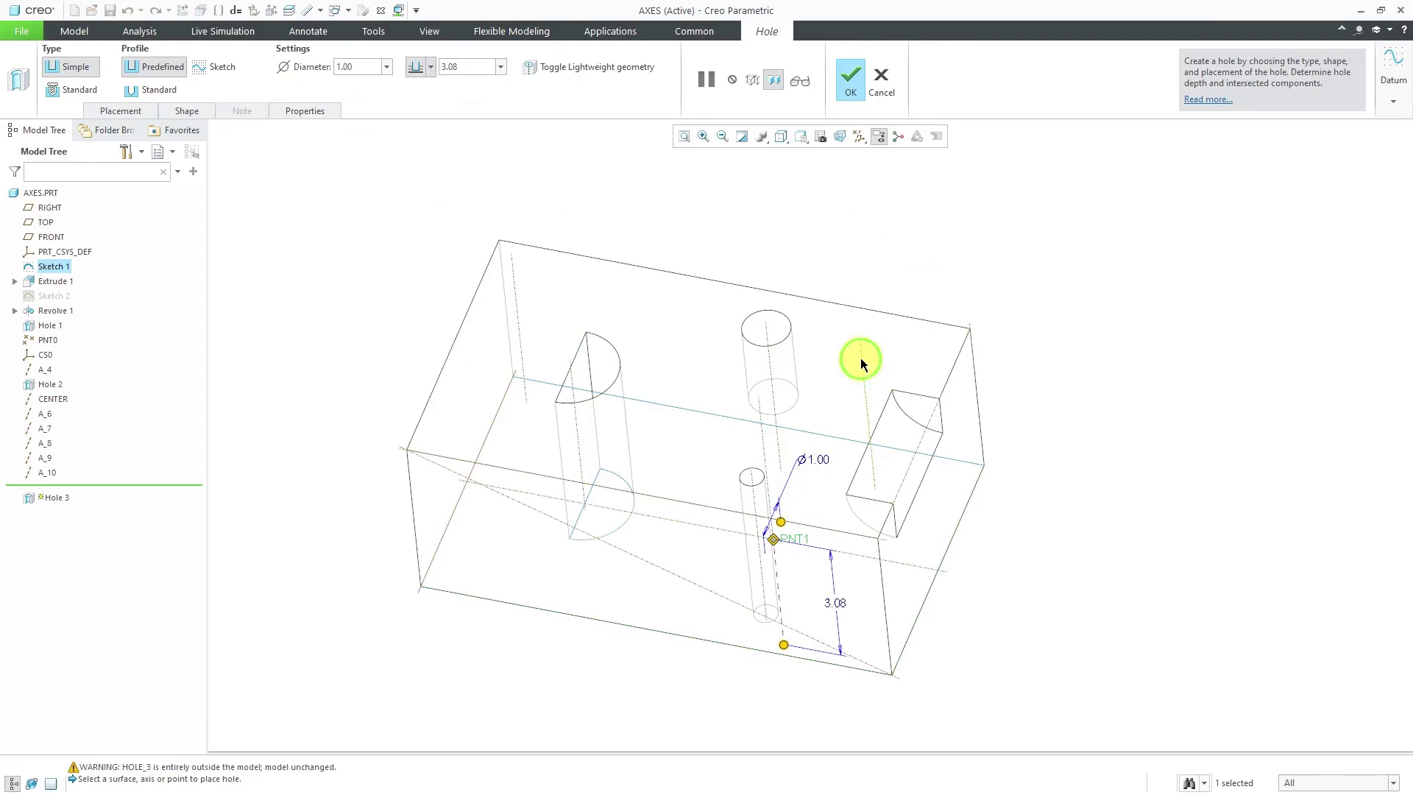
pyautogui.click(860, 358)
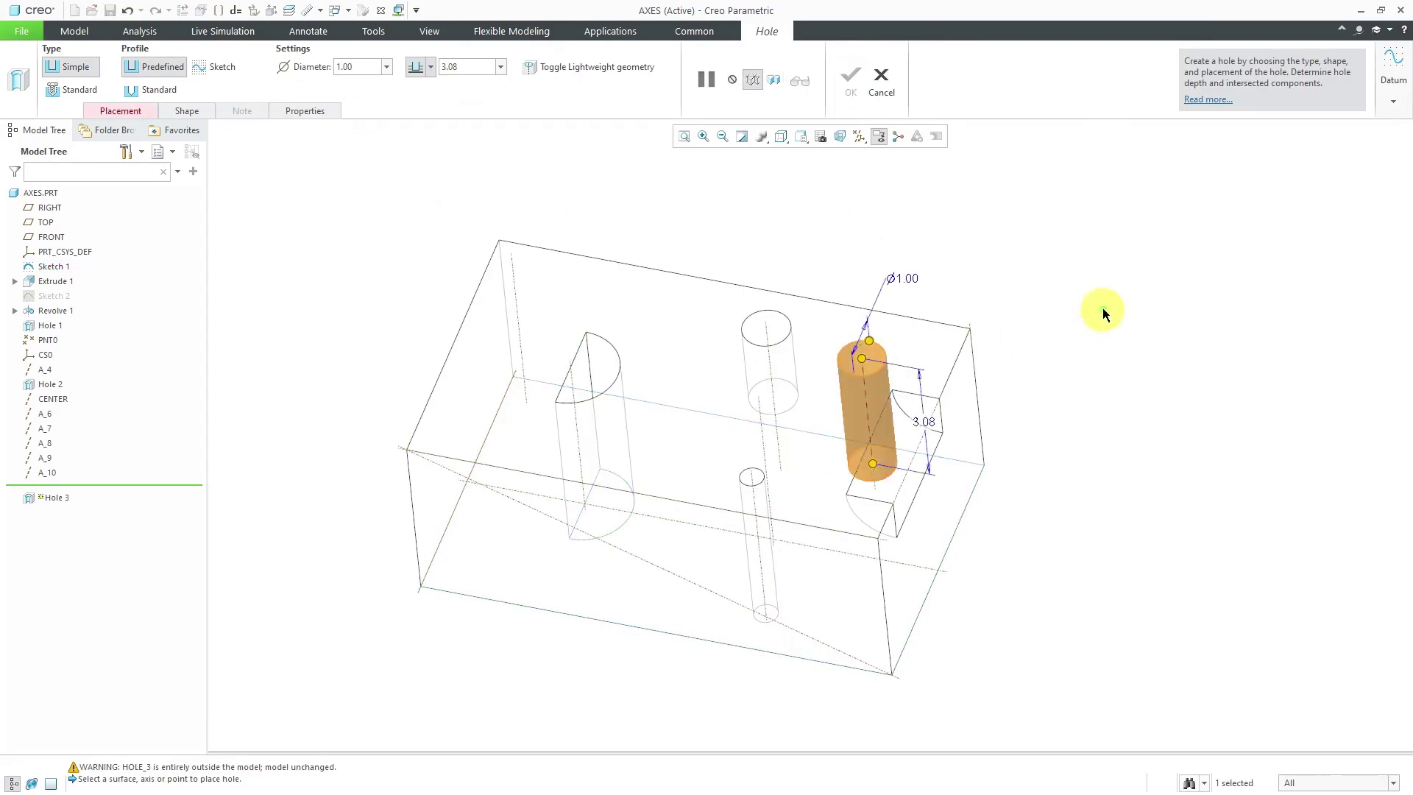
pyautogui.click(911, 329)
pyautogui.doubleClick(899, 264)
pyautogui.press('BackSpace')
pyautogui.write('.25')
pyautogui.press('Return')
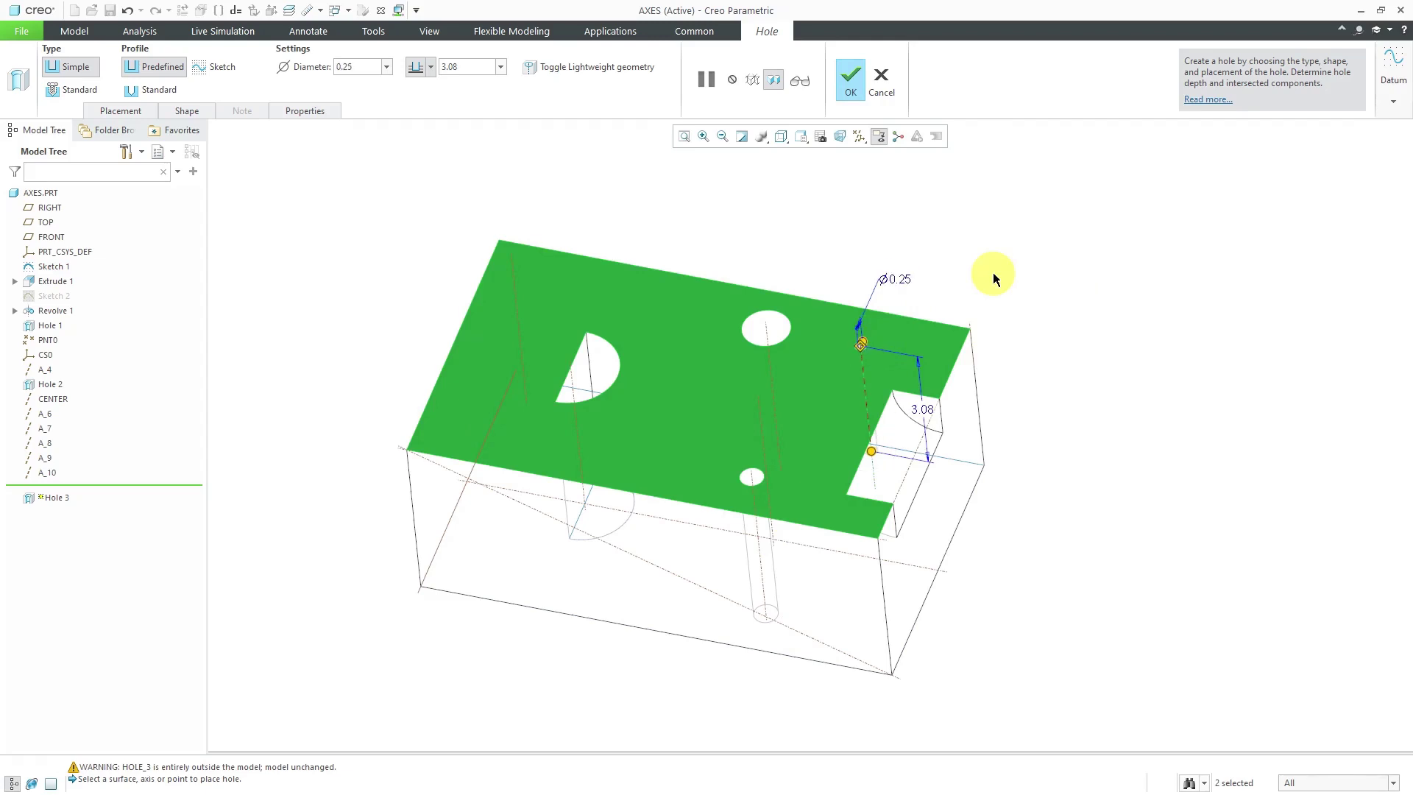
# Step: Set the small hole's depth to 1 and complete it
pyautogui.doubleClick(915, 410)
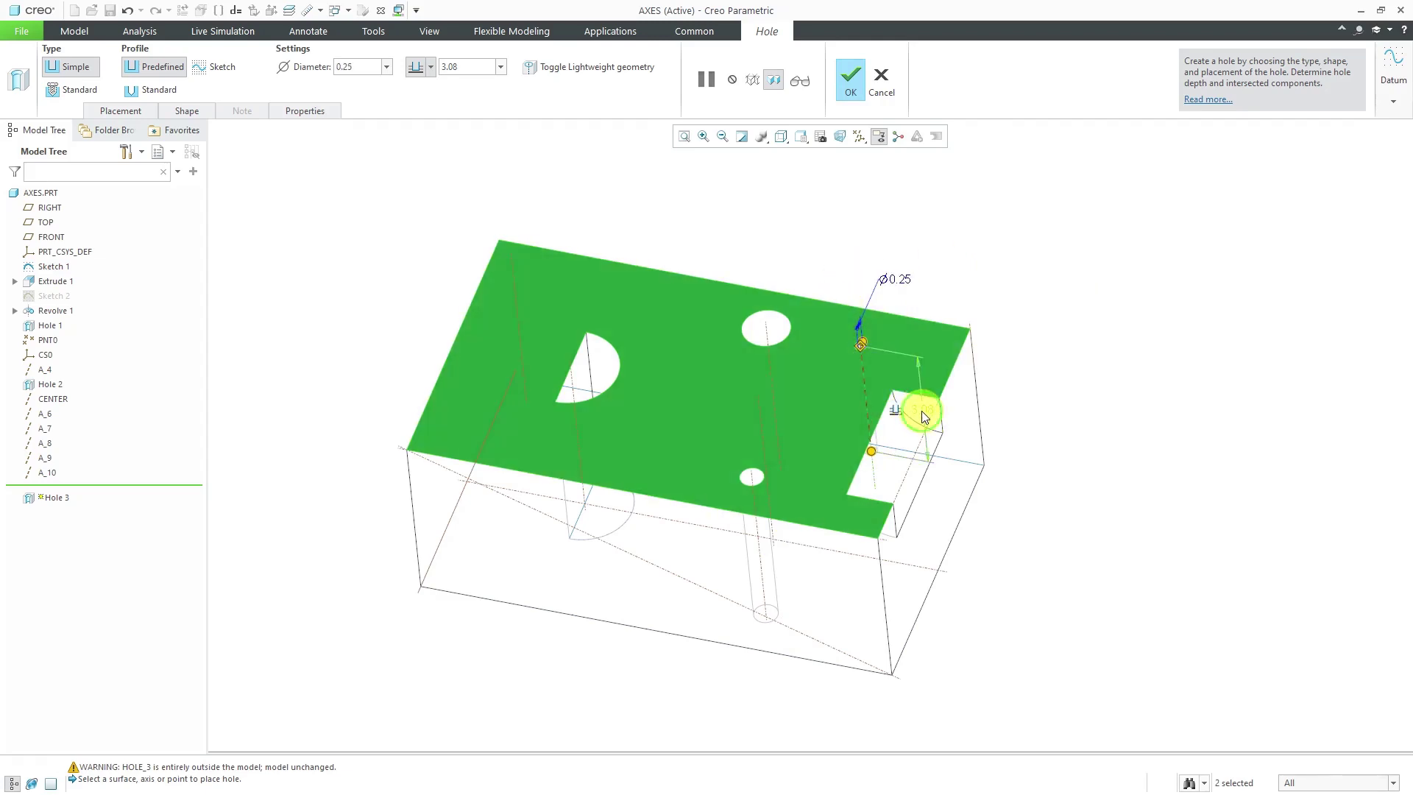
pyautogui.write('1')
pyautogui.press('Return')
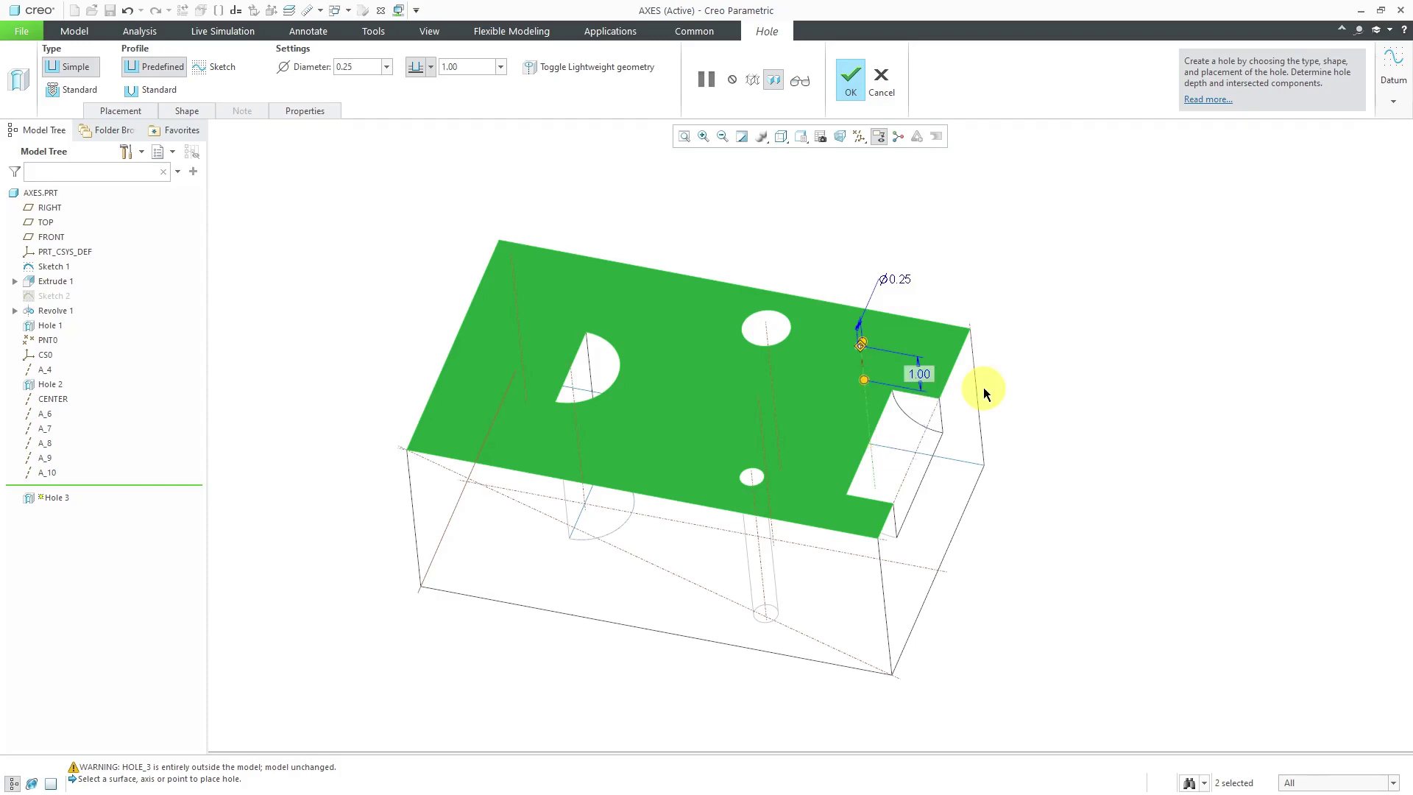
pyautogui.click(864, 86)
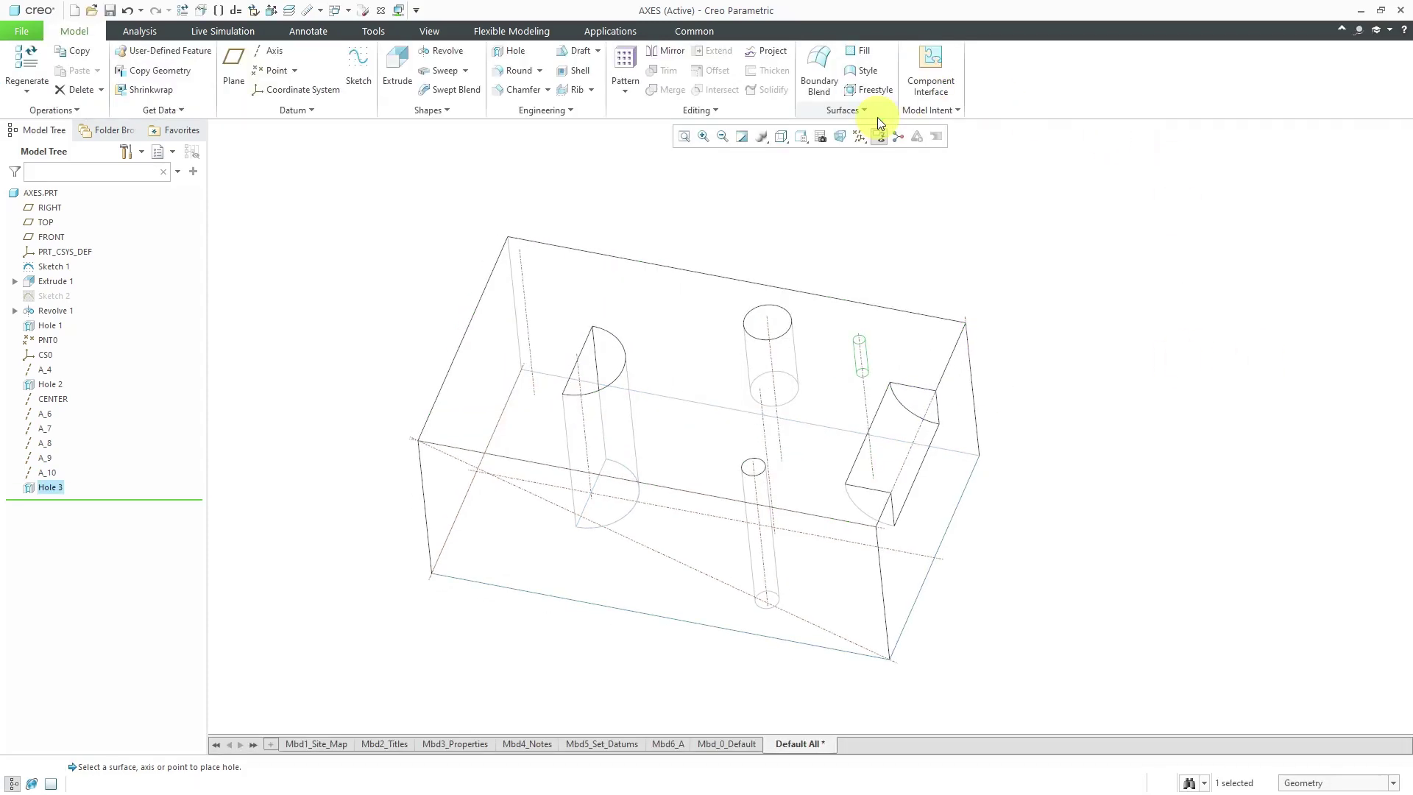
# Step: Pattern the small 0.25 diameter hole with a Point pattern that uses the datum points of Sketch 1, and complete it
pyautogui.rightClick(263, 338)
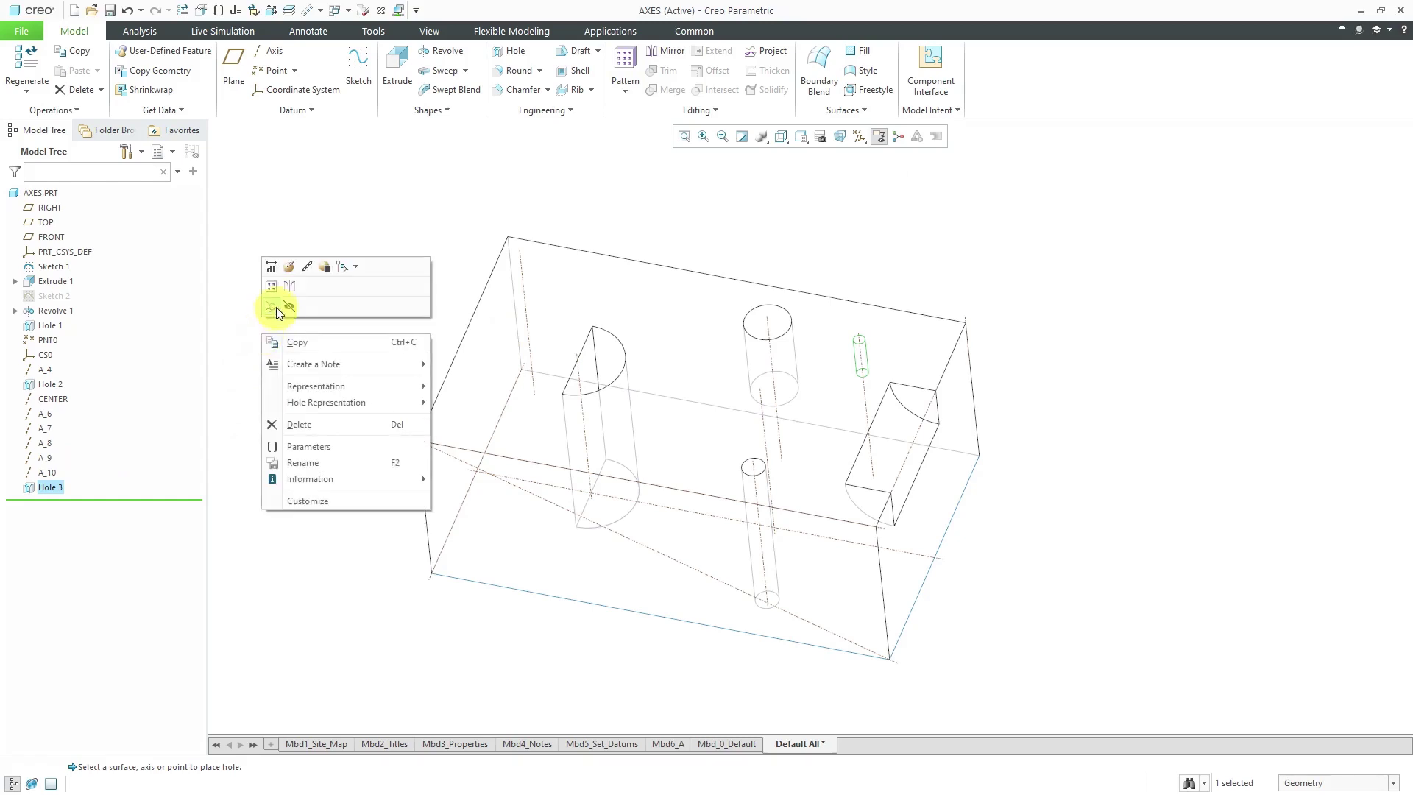
pyautogui.click(276, 307)
pyautogui.click(87, 73)
pyautogui.click(81, 165)
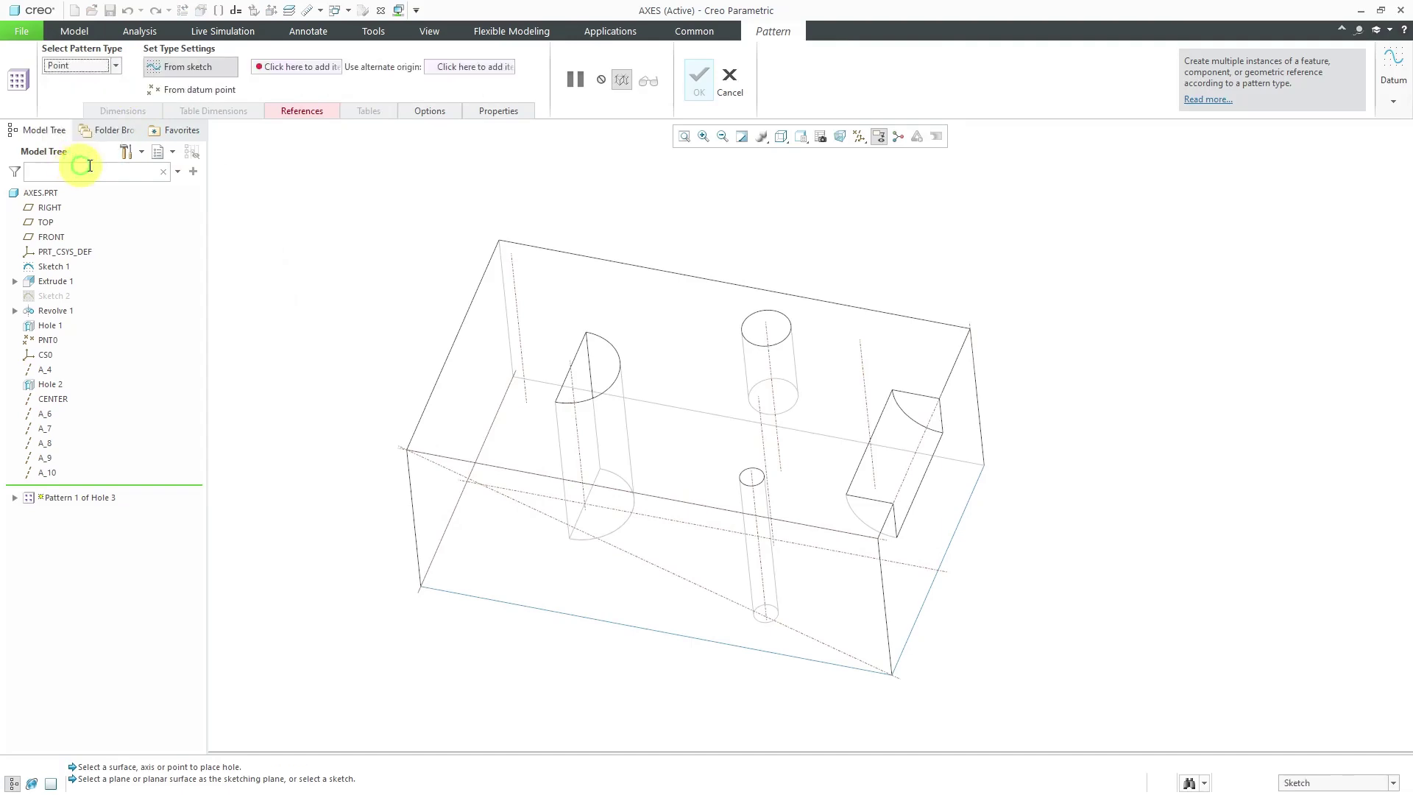
pyautogui.click(53, 266)
pyautogui.moveTo(422, 441); pyautogui.dragTo(721, 419, button='middle')
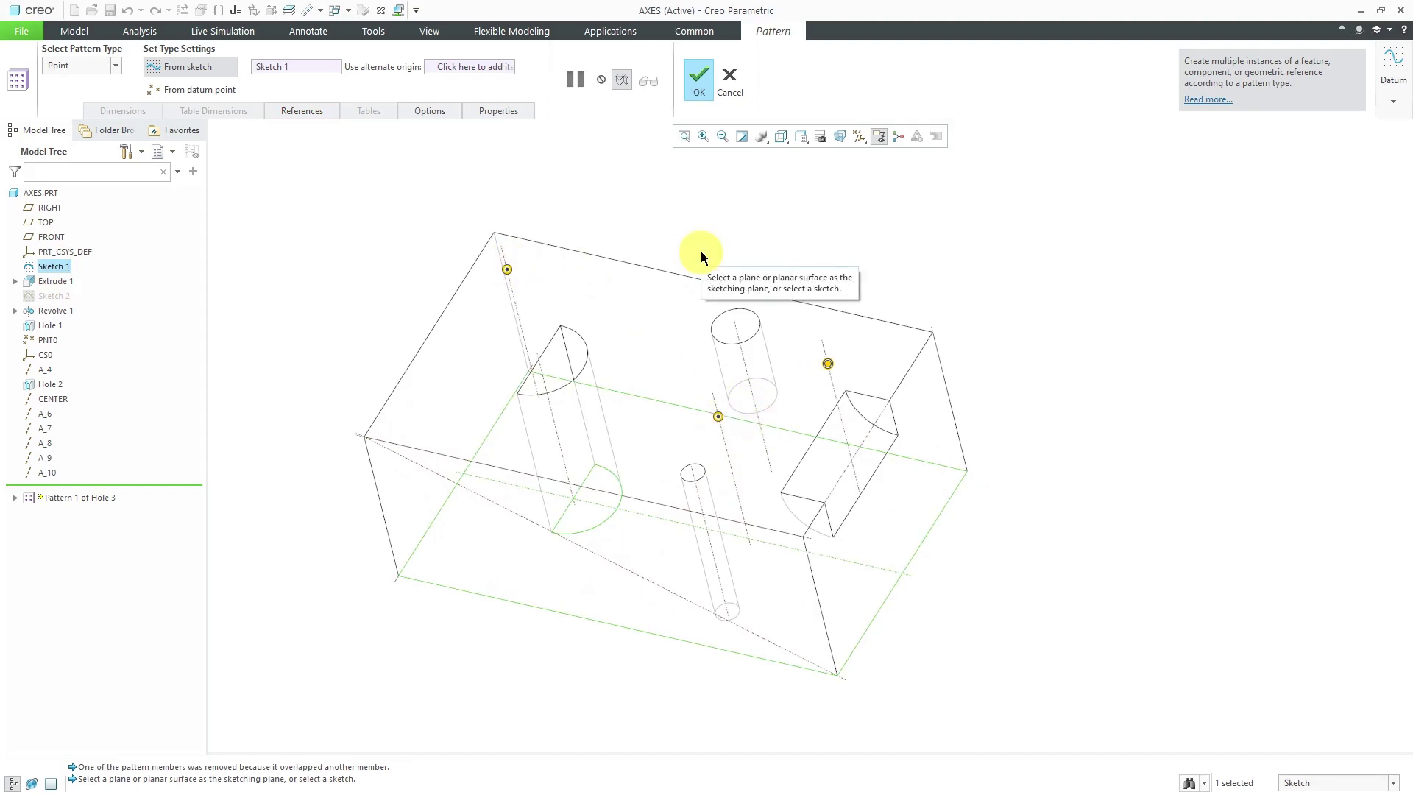
pyautogui.click(699, 77)
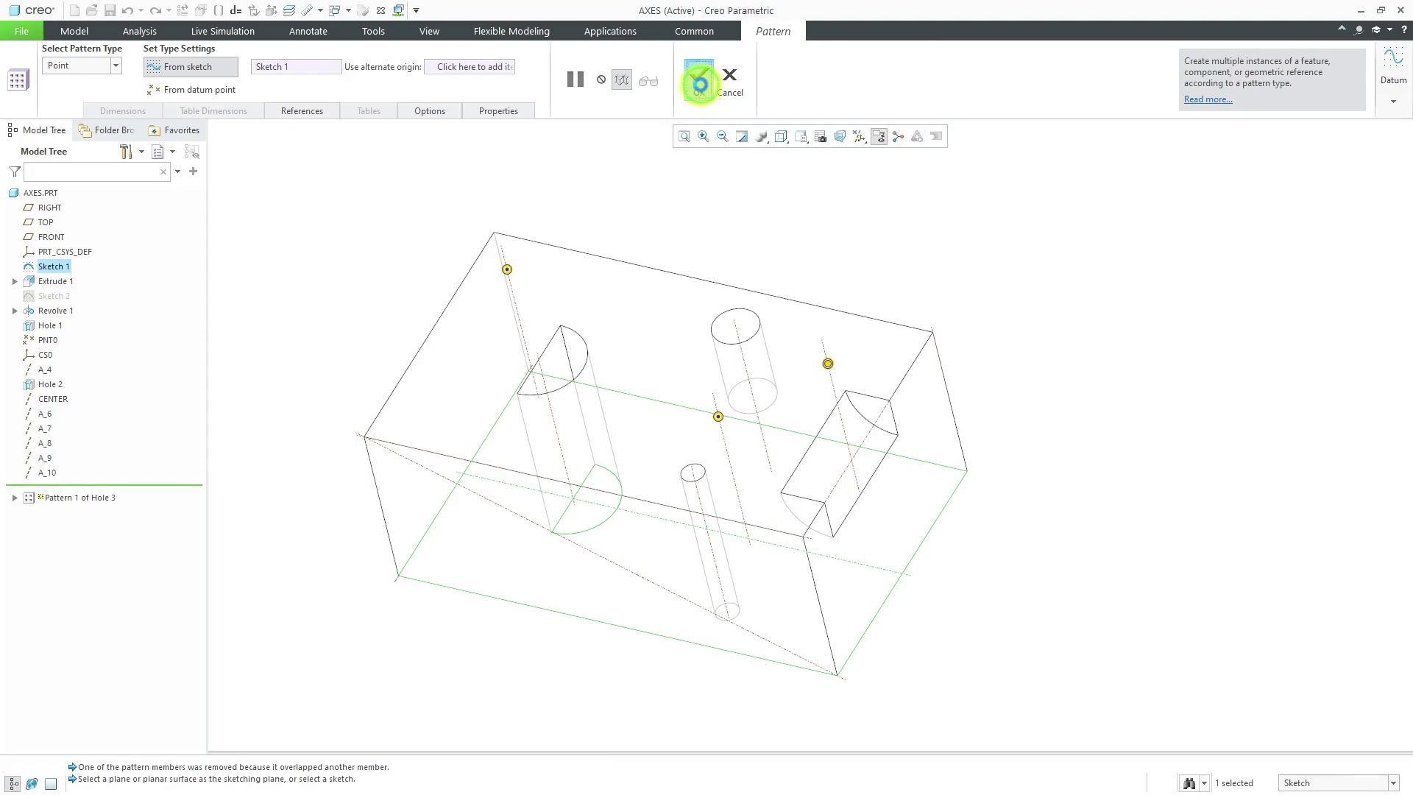
pyautogui.click(750, 219)
pyautogui.moveTo(745, 221); pyautogui.dragTo(757, 214, button='middle')
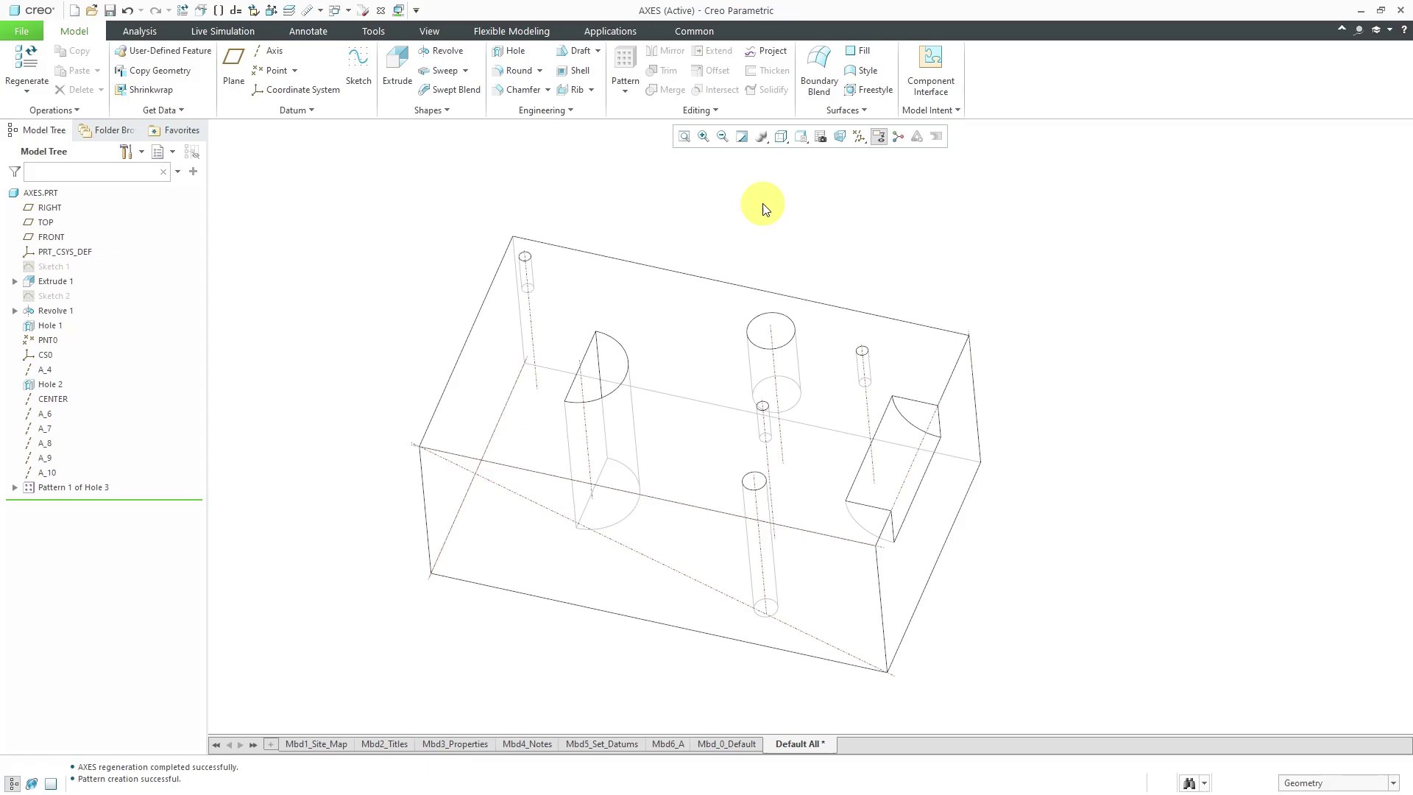
# Step: Examine the contents of the AXES layer and open its layer rule for editing to read the full rule description
pyautogui.click(290, 11)
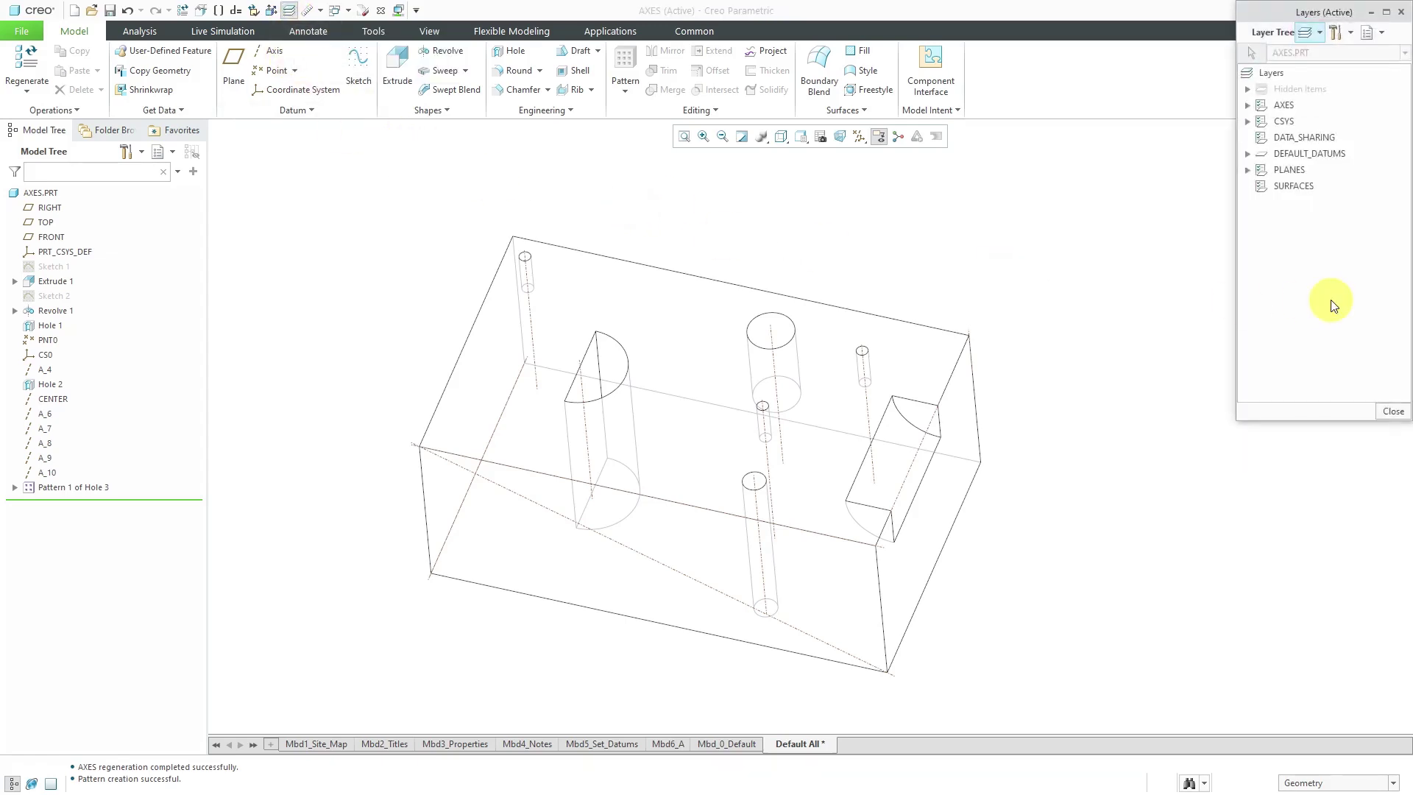
pyautogui.click(1247, 105)
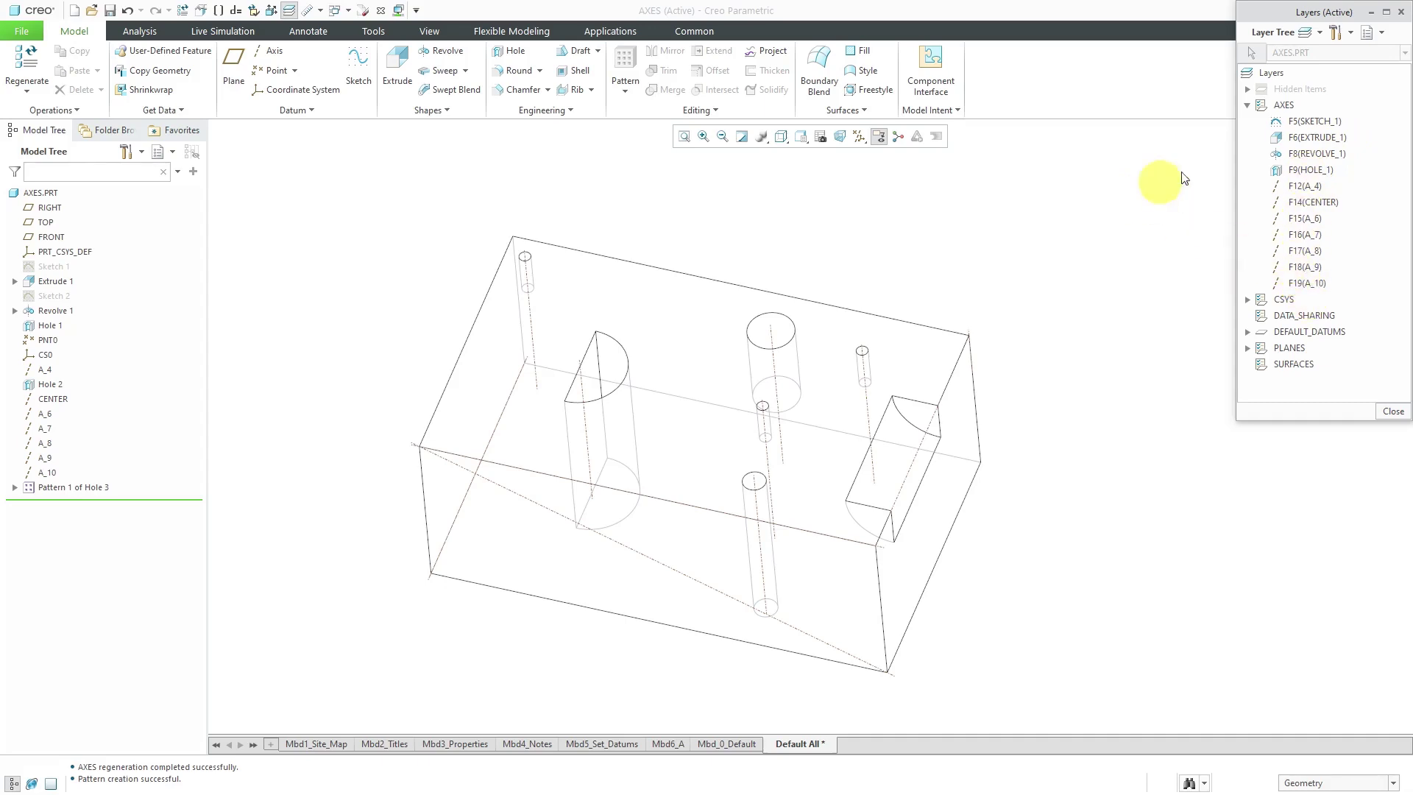
pyautogui.click(1286, 103)
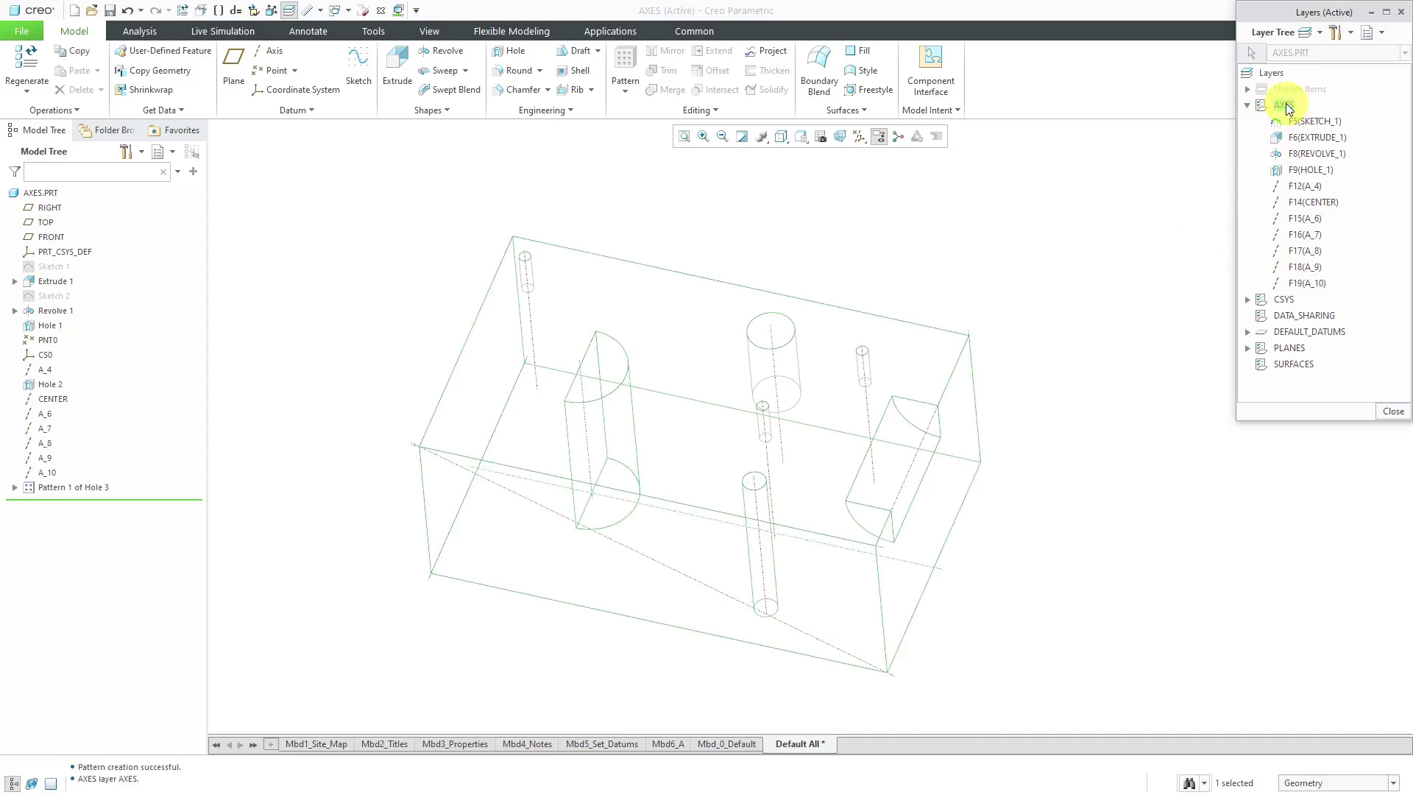
pyautogui.rightClick(1286, 103)
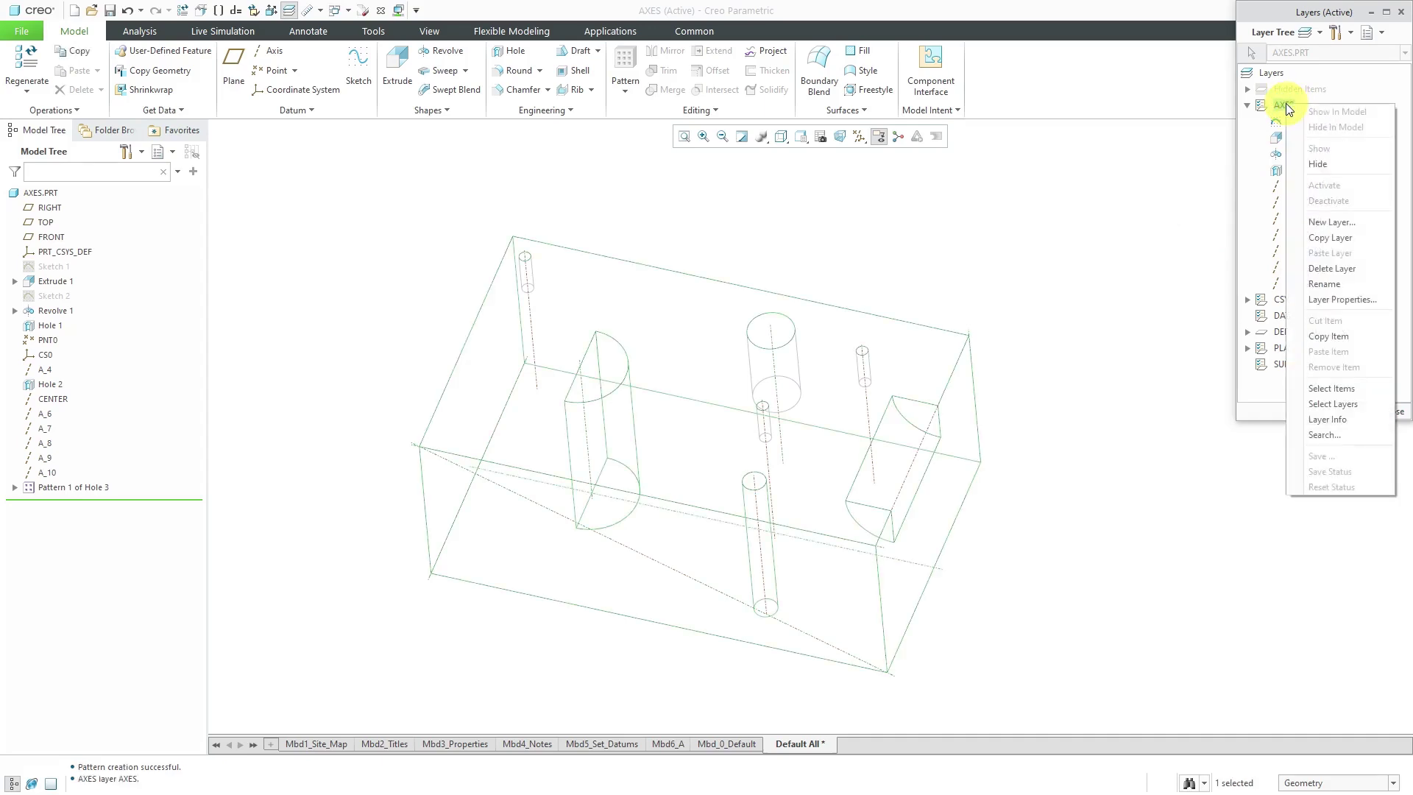
pyautogui.click(1357, 299)
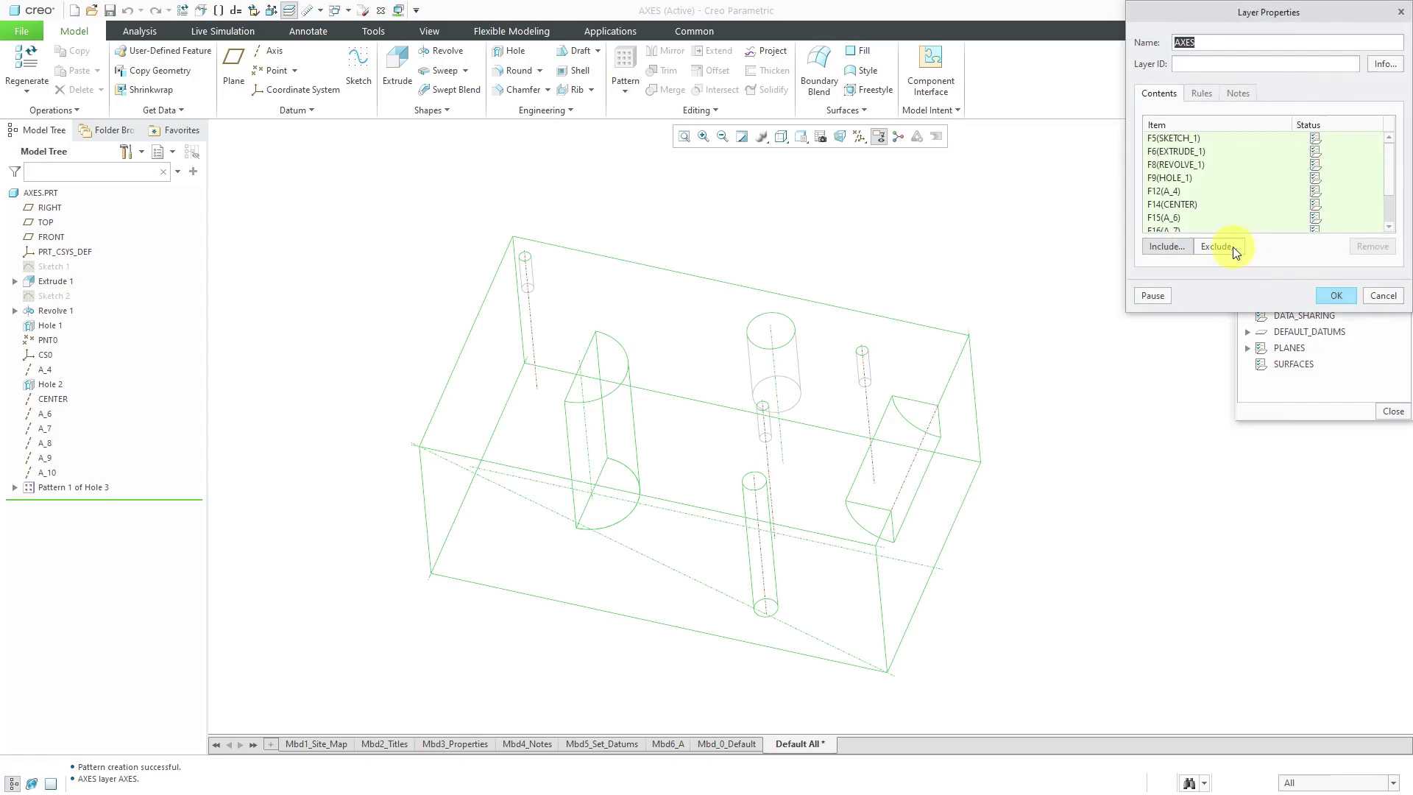
pyautogui.click(1203, 94)
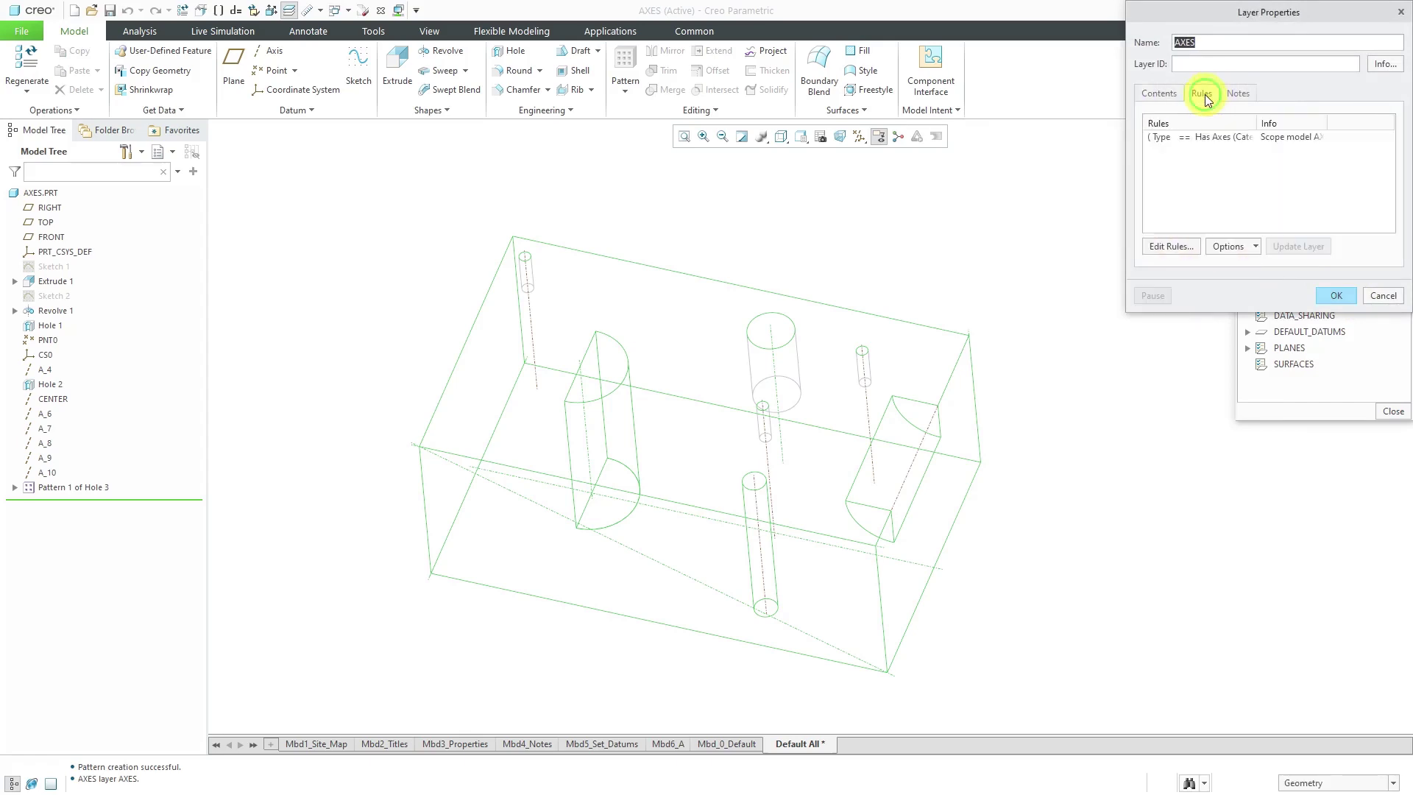
pyautogui.click(1181, 243)
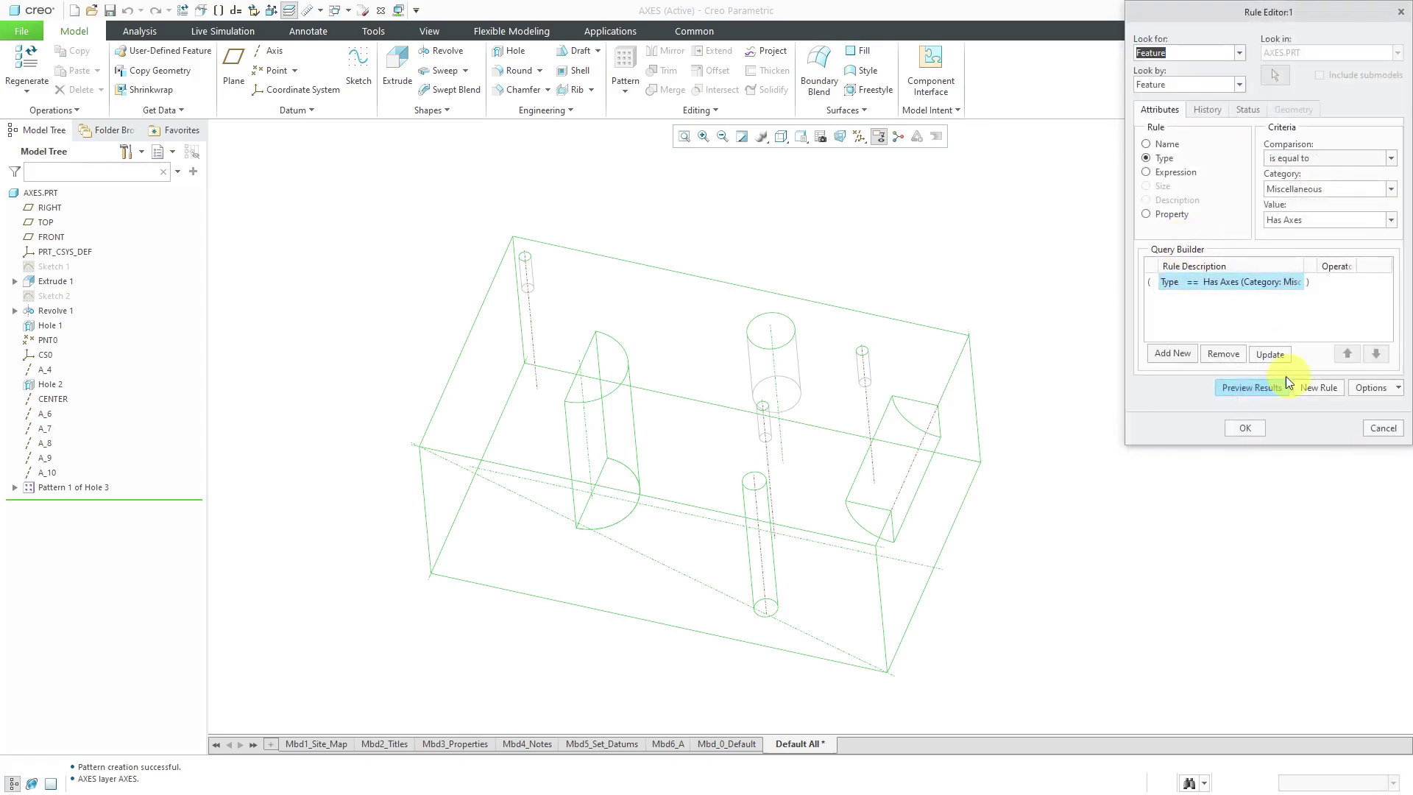
pyautogui.moveTo(1307, 258); pyautogui.dragTo(1324, 257)
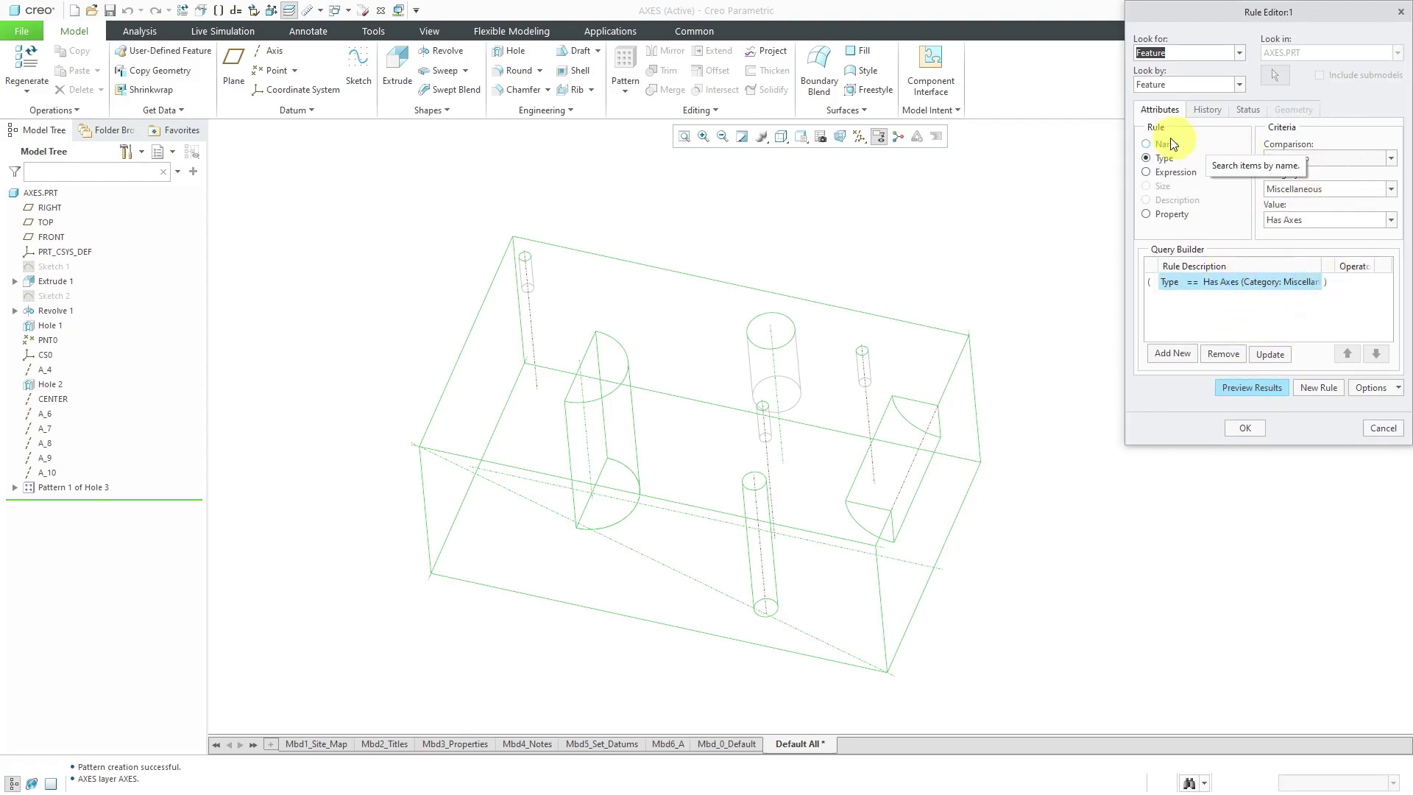
# Step: Try adding a second Has Axes type rule to the AXES layer, discard the rule edits, and close the layer properties
pyautogui.click(1390, 220)
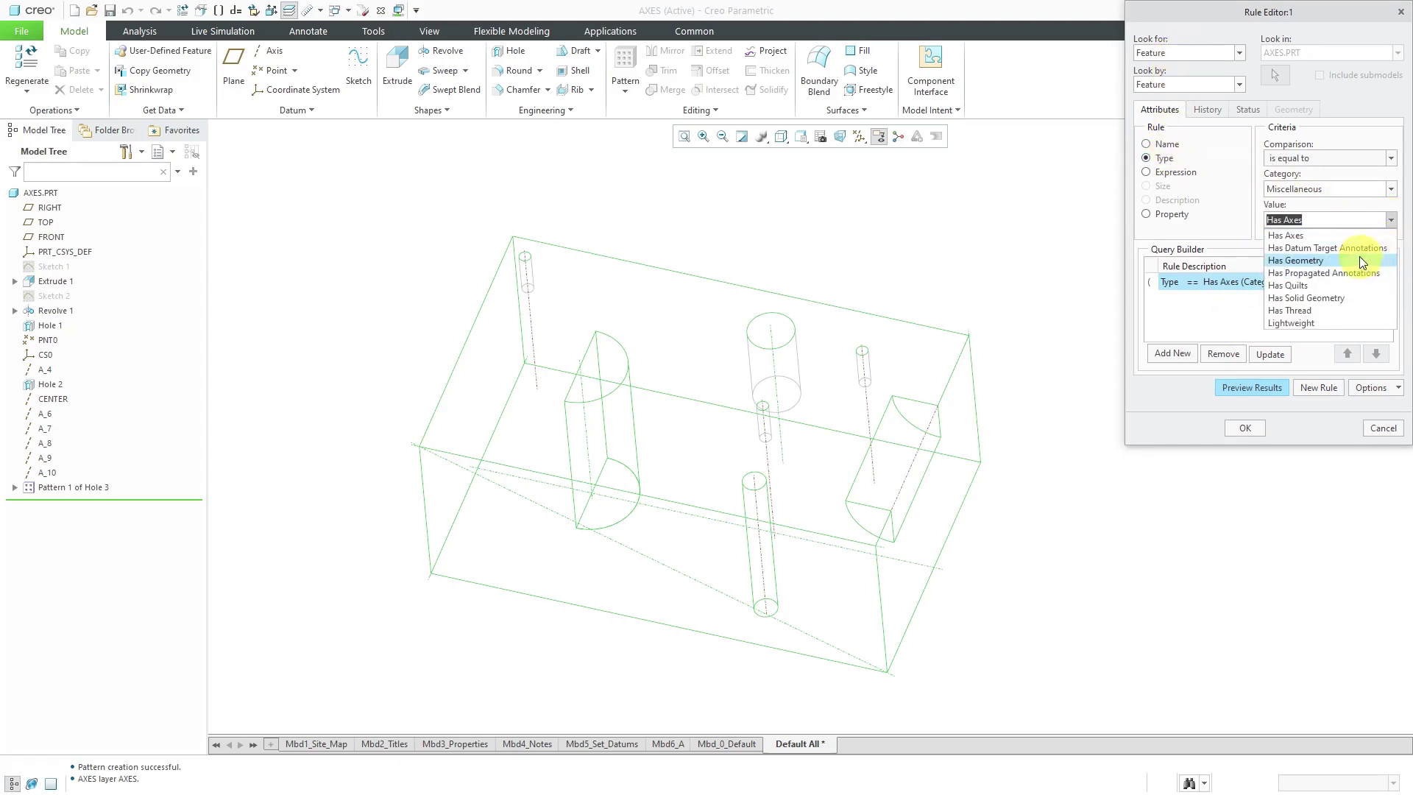
pyautogui.click(1278, 237)
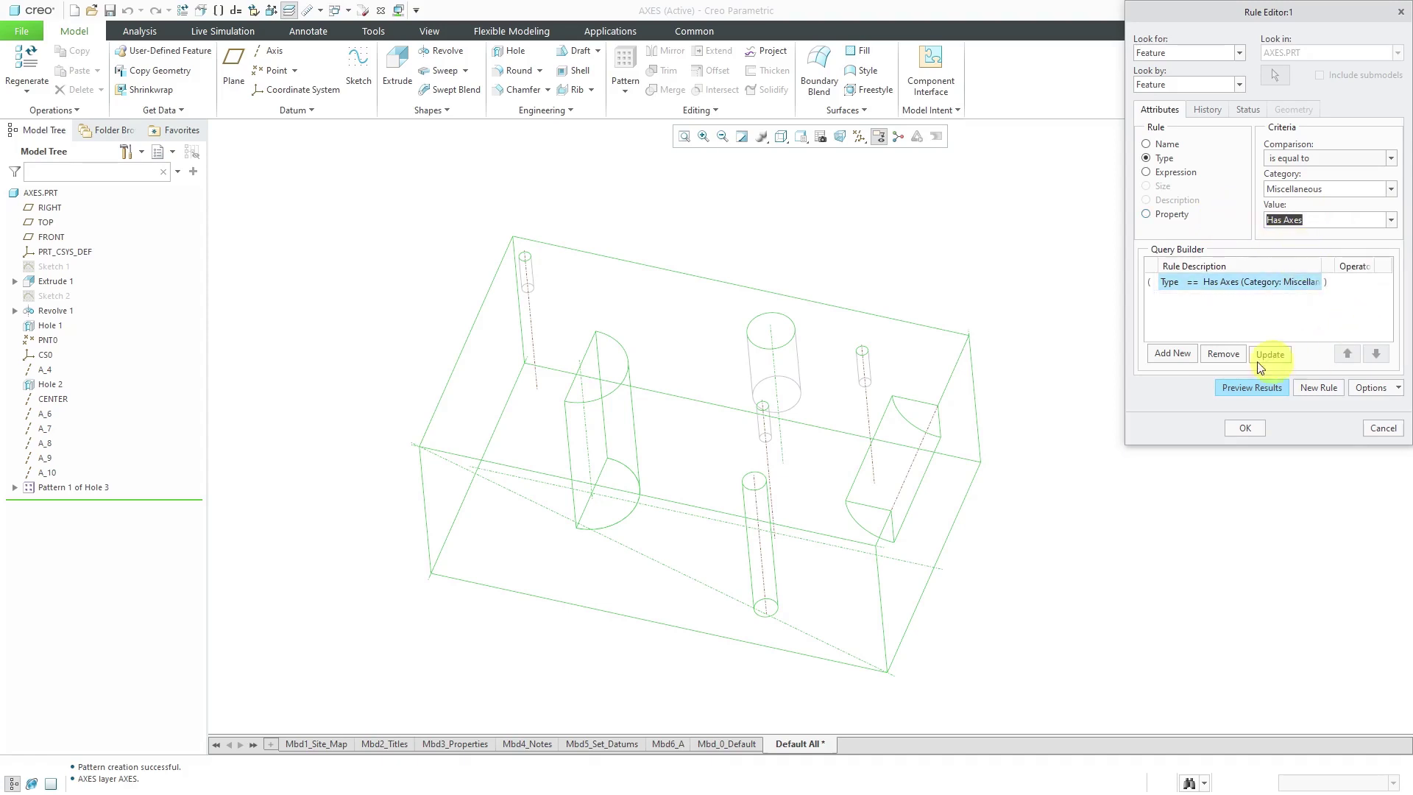
pyautogui.click(1177, 355)
pyautogui.click(1390, 220)
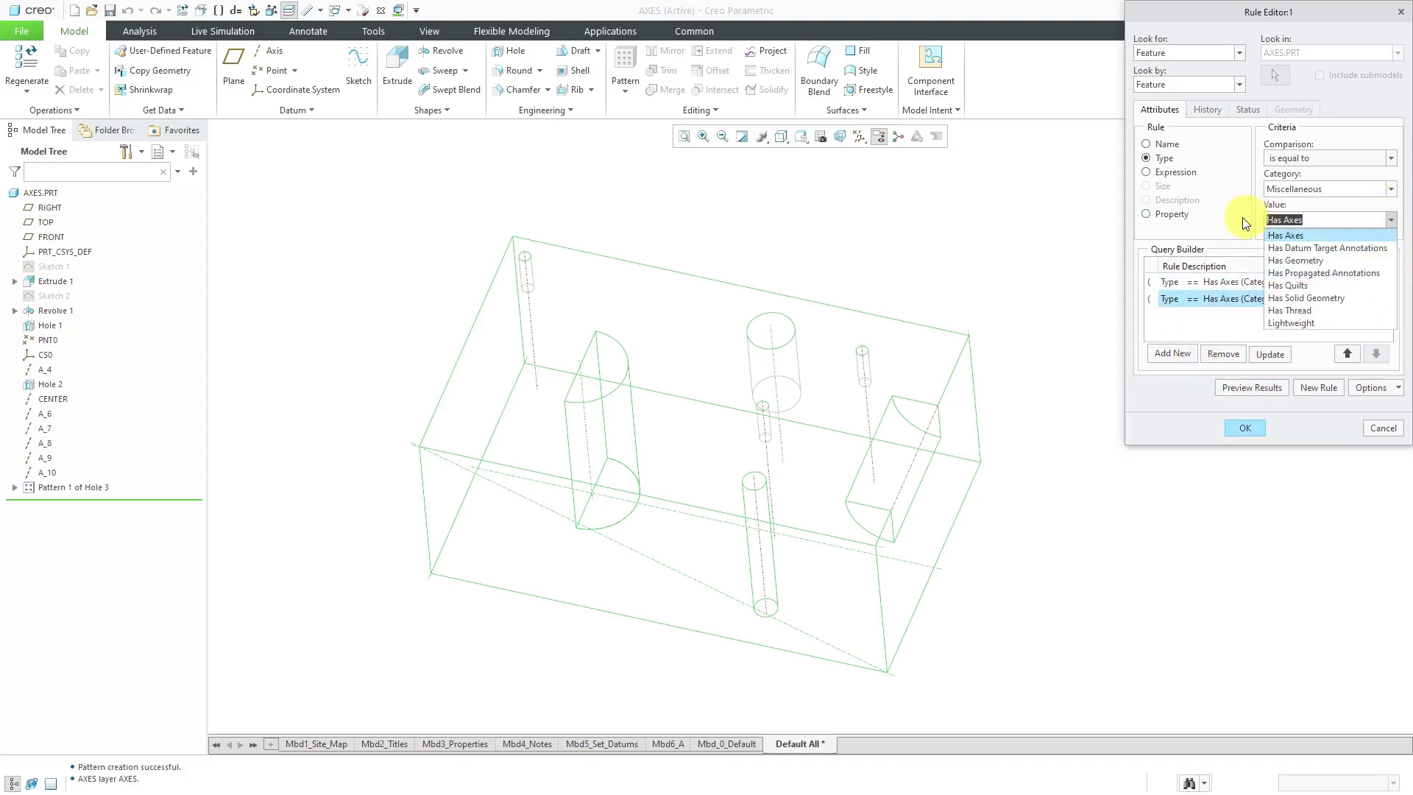
pyautogui.click(1243, 219)
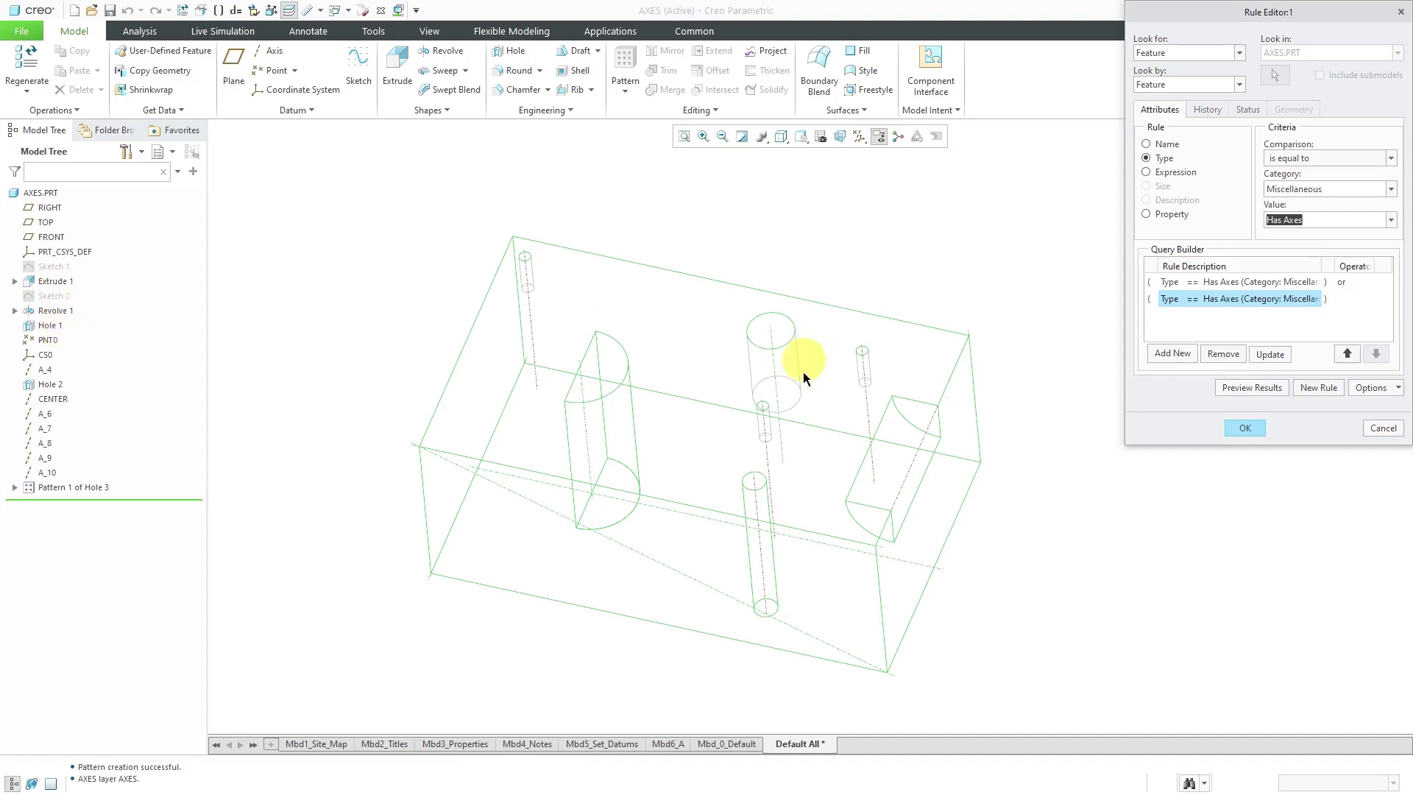
pyautogui.click(1381, 428)
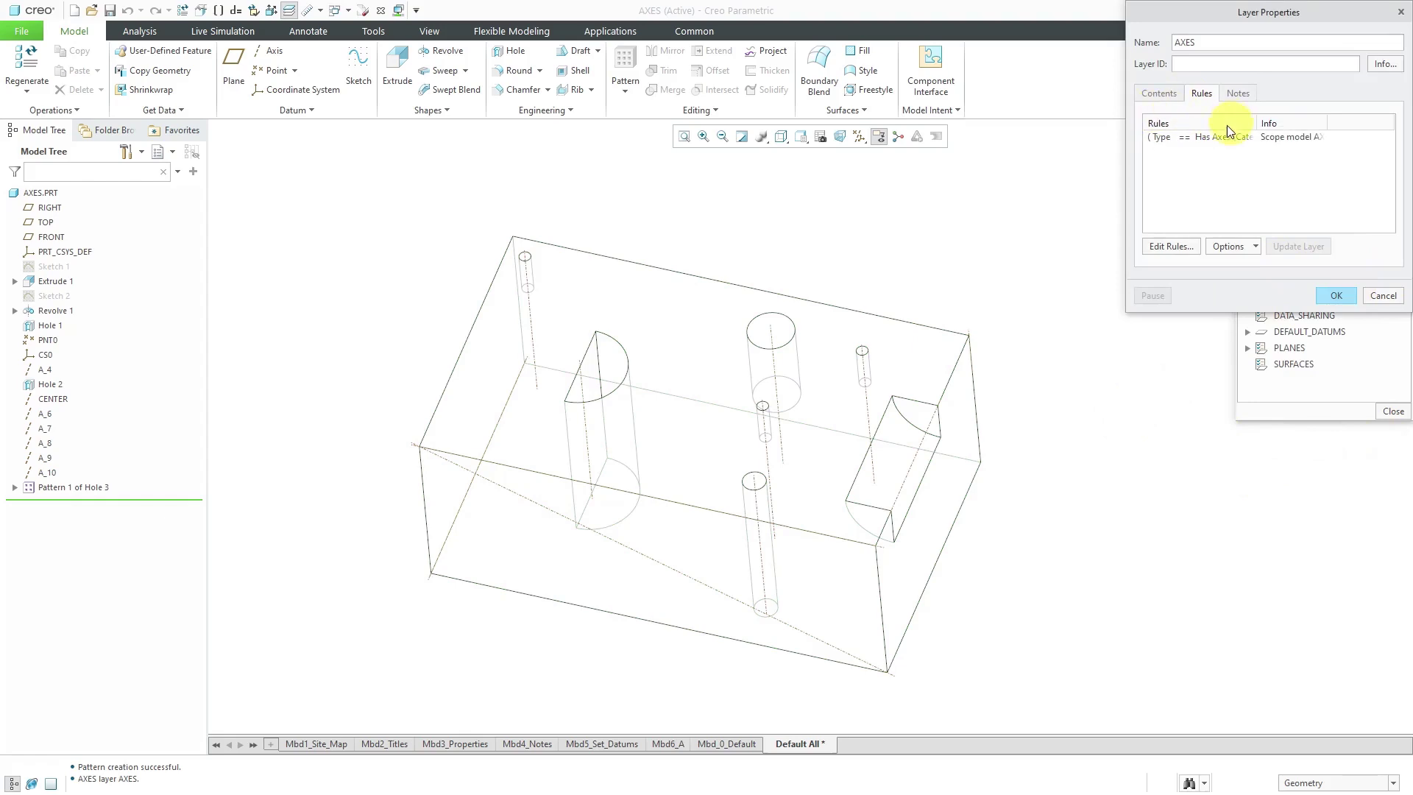
pyautogui.moveTo(1256, 123); pyautogui.dragTo(1295, 122)
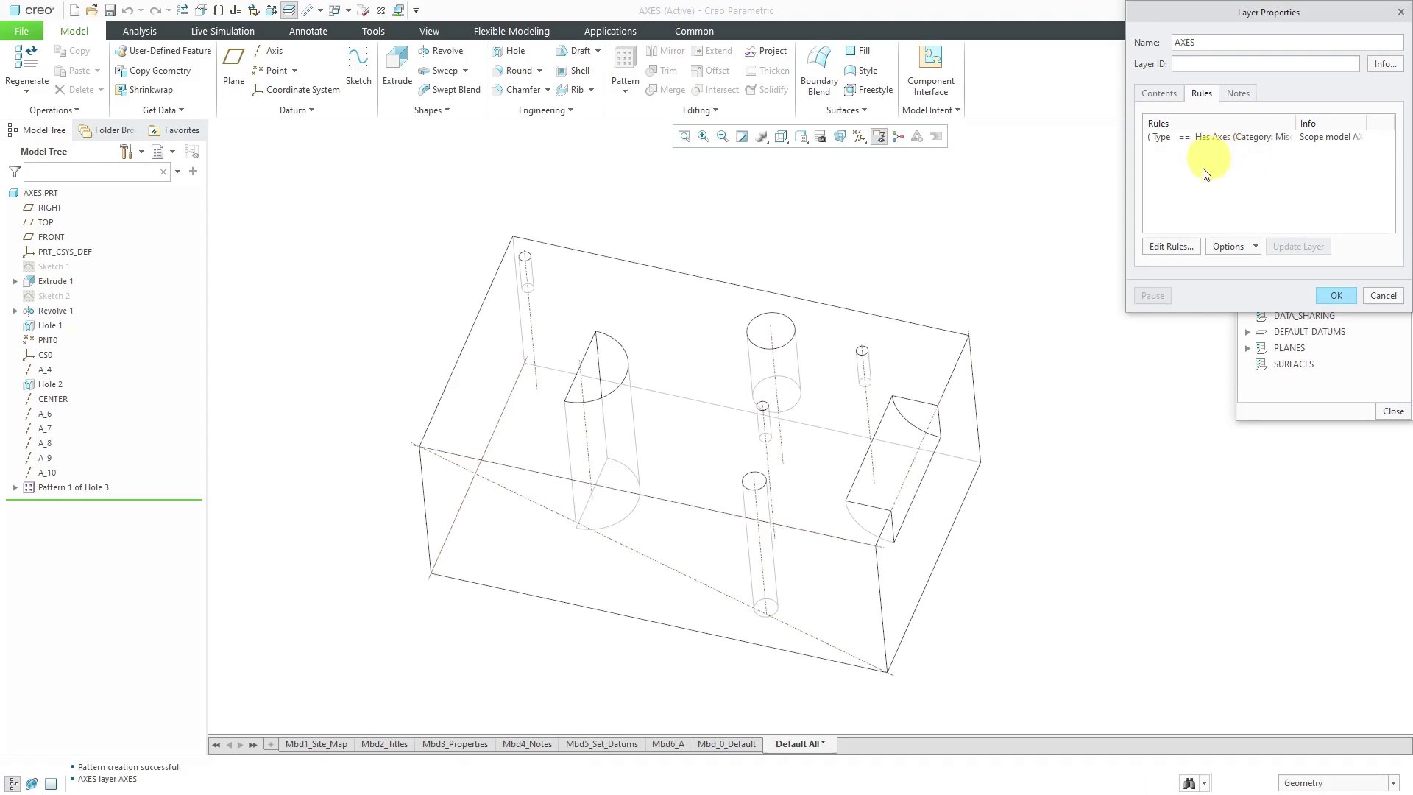
pyautogui.click(1335, 295)
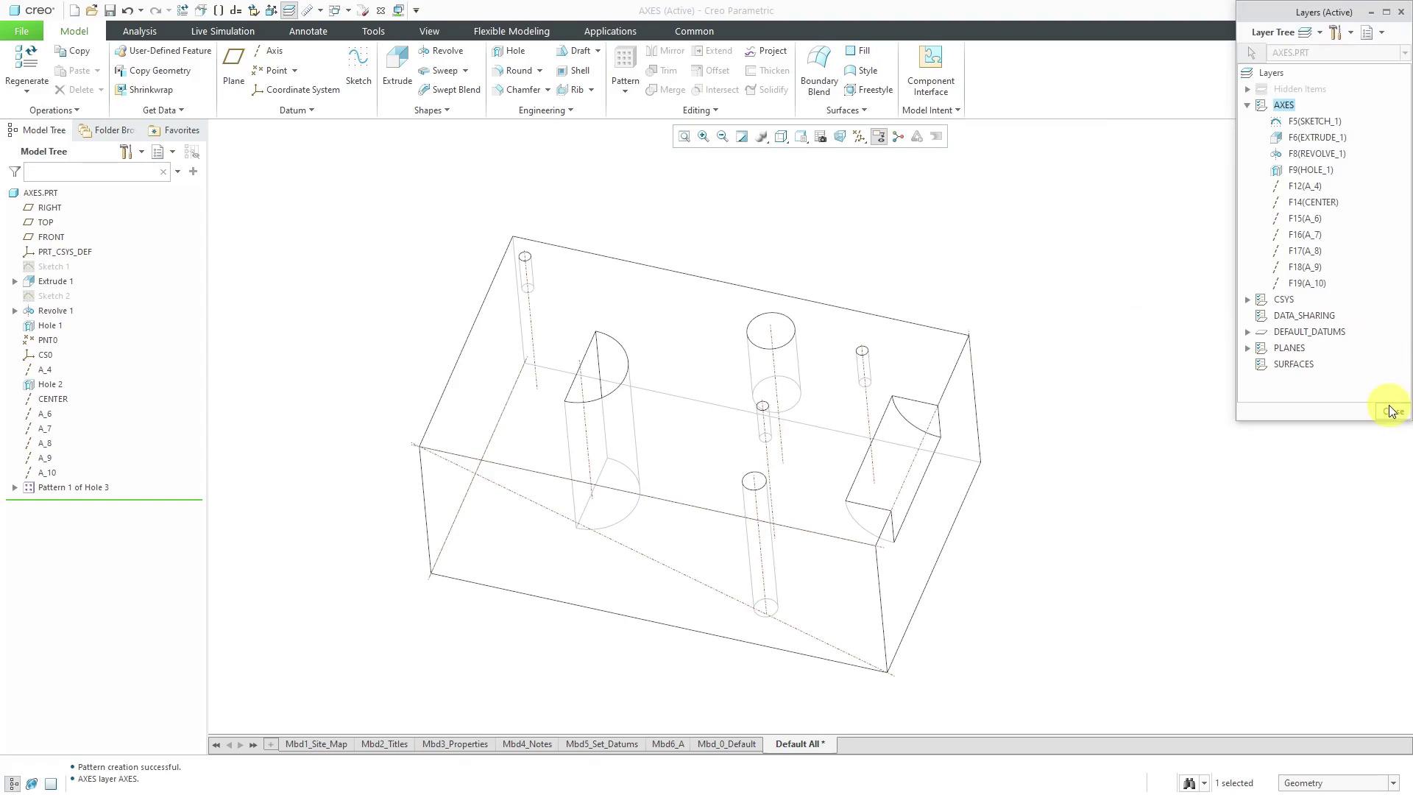